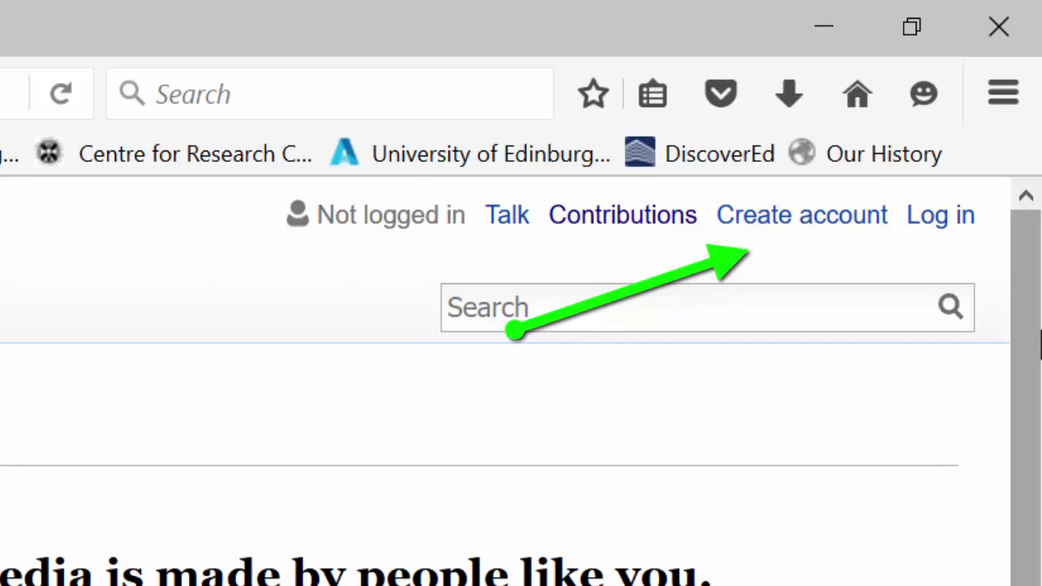
Step: Fill in the sign-up password, confirmation, email and CAPTCHA, then switch to the Log in form
drag(1039, 344, 1039, 423)
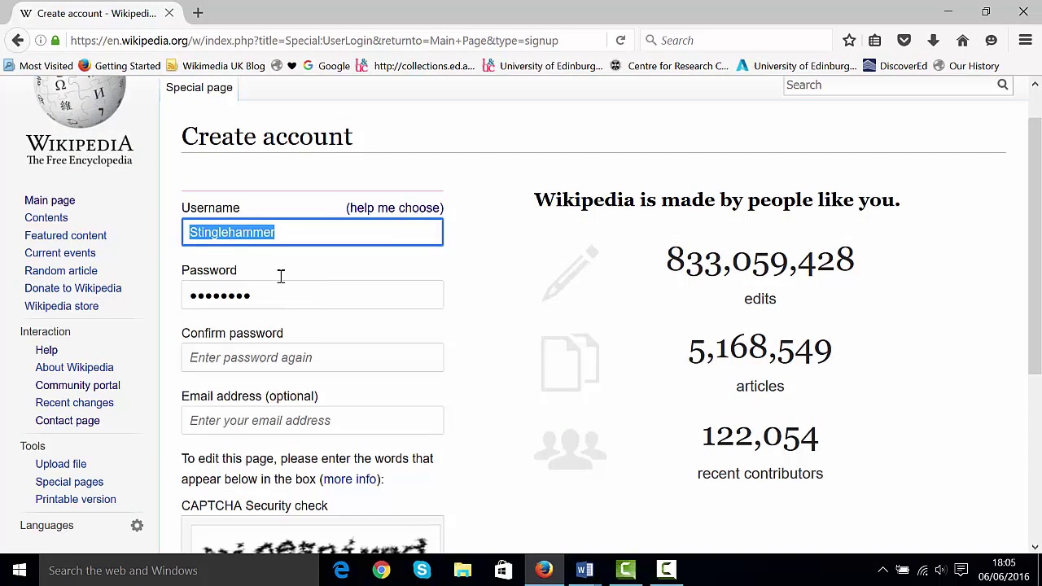
key(Tab)
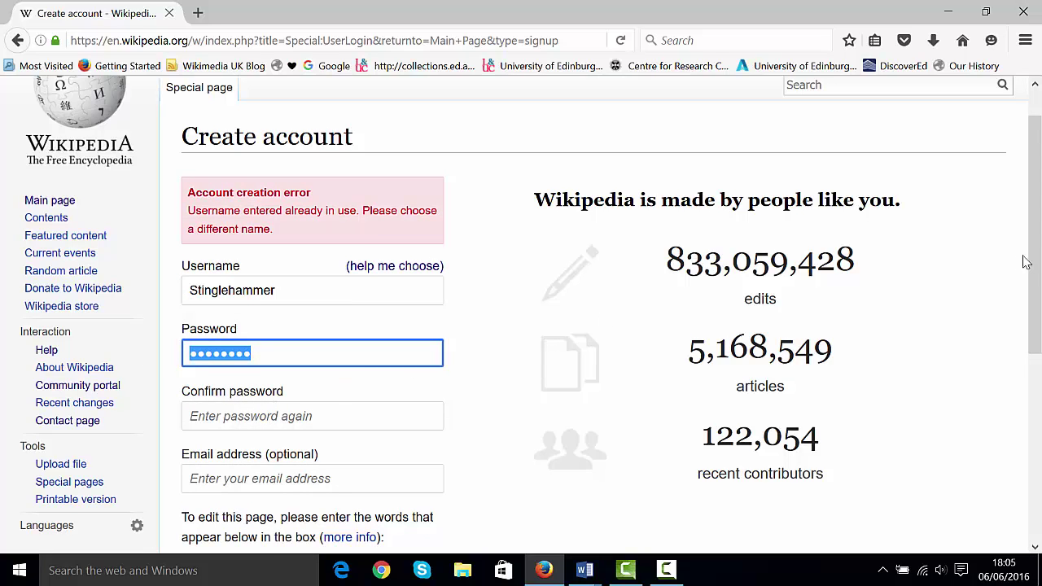
drag(1032, 262, 1038, 378)
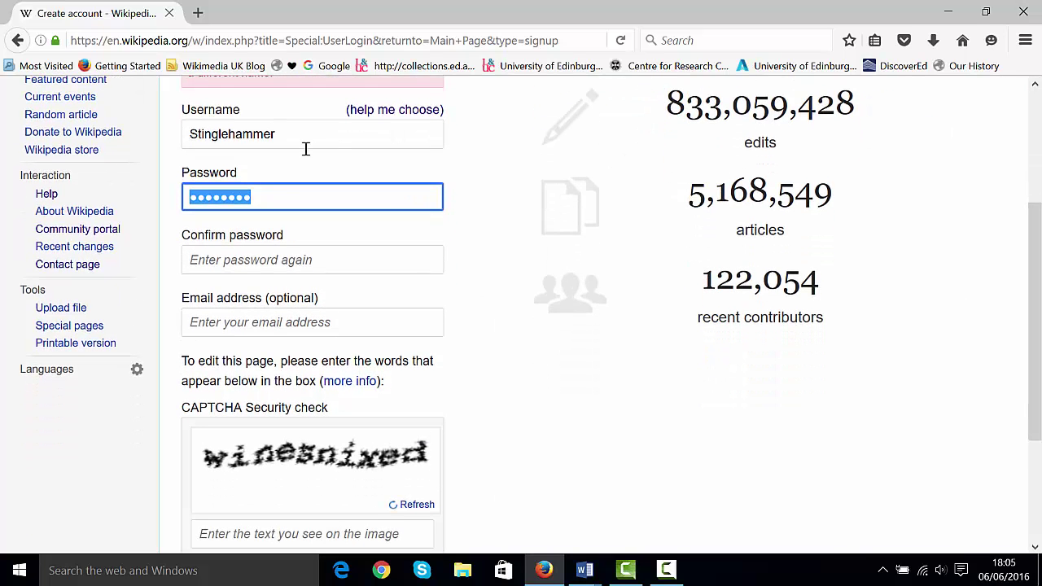
click(284, 197)
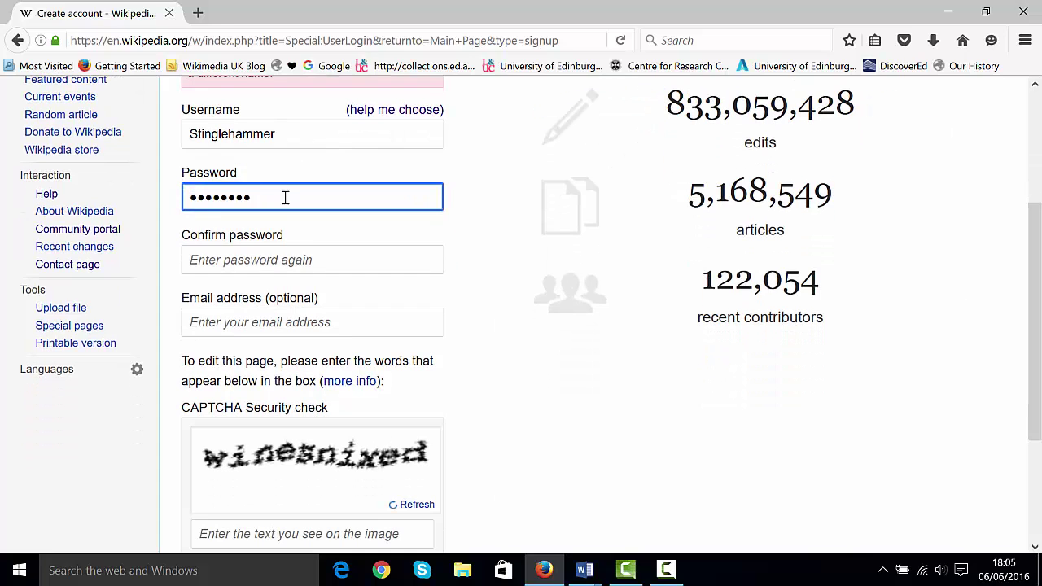
click(285, 259)
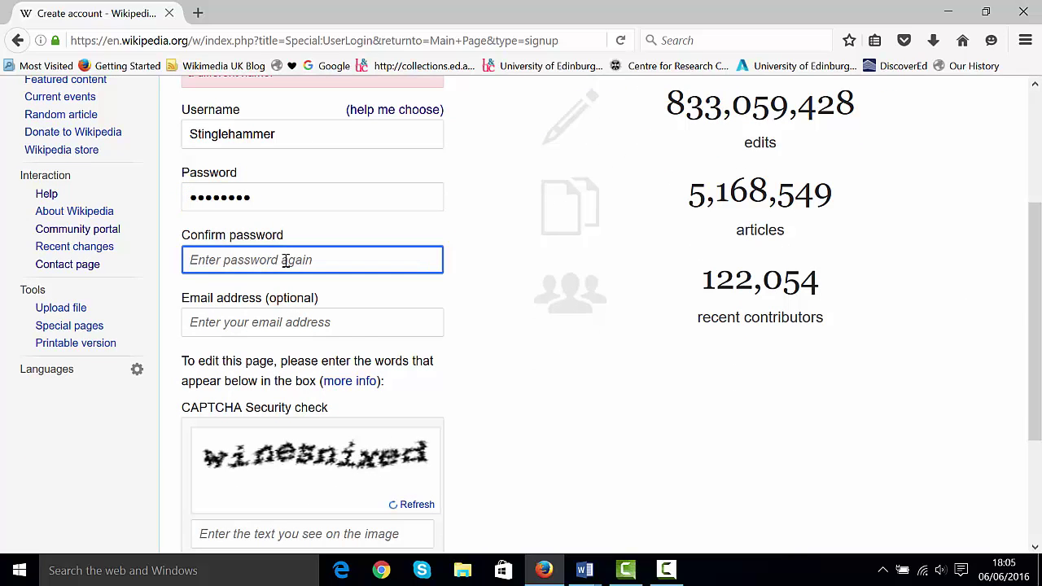
click(185, 322)
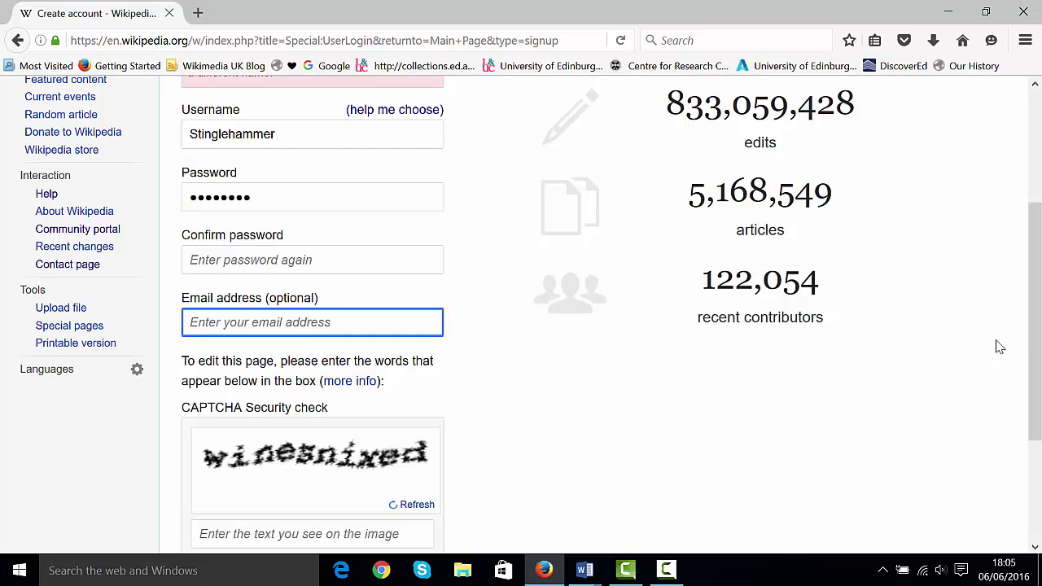
scroll(1039, 396, down, 2)
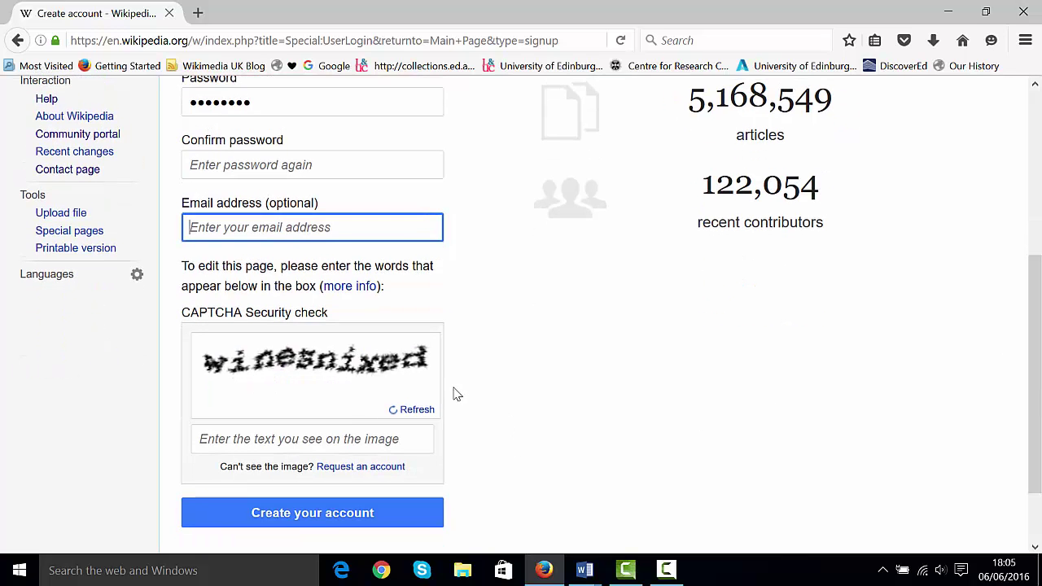
click(367, 437)
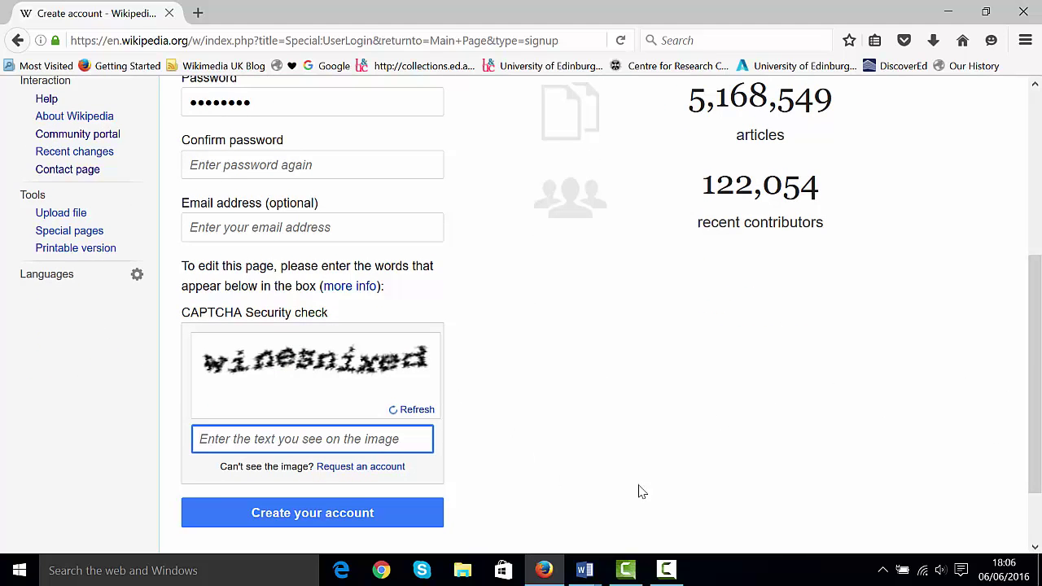
drag(1040, 360, 1030, 102)
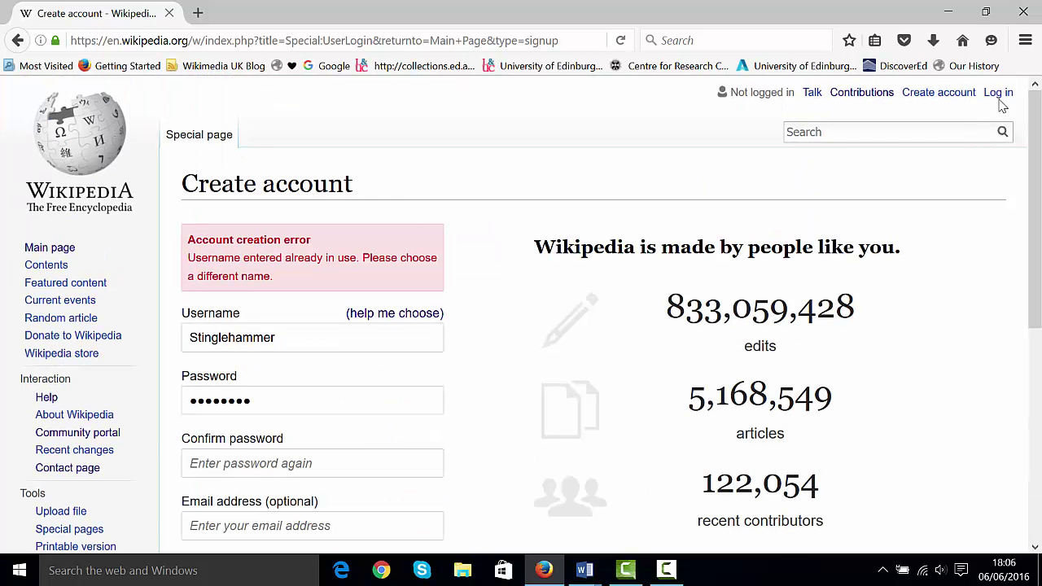
click(999, 95)
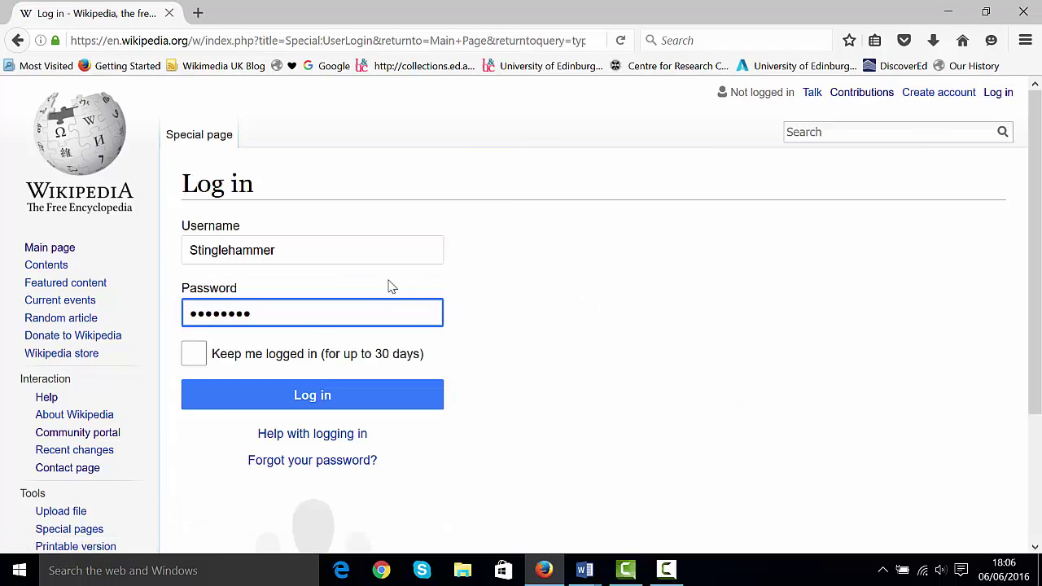
Step: Log in with the existing account, then log out and reopen the login form
click(314, 394)
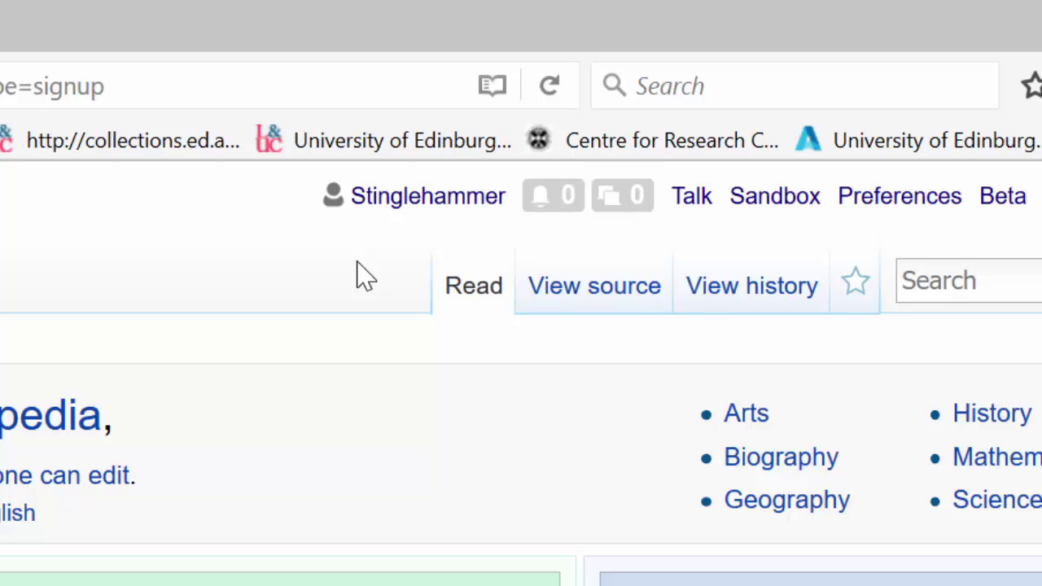
click(1037, 196)
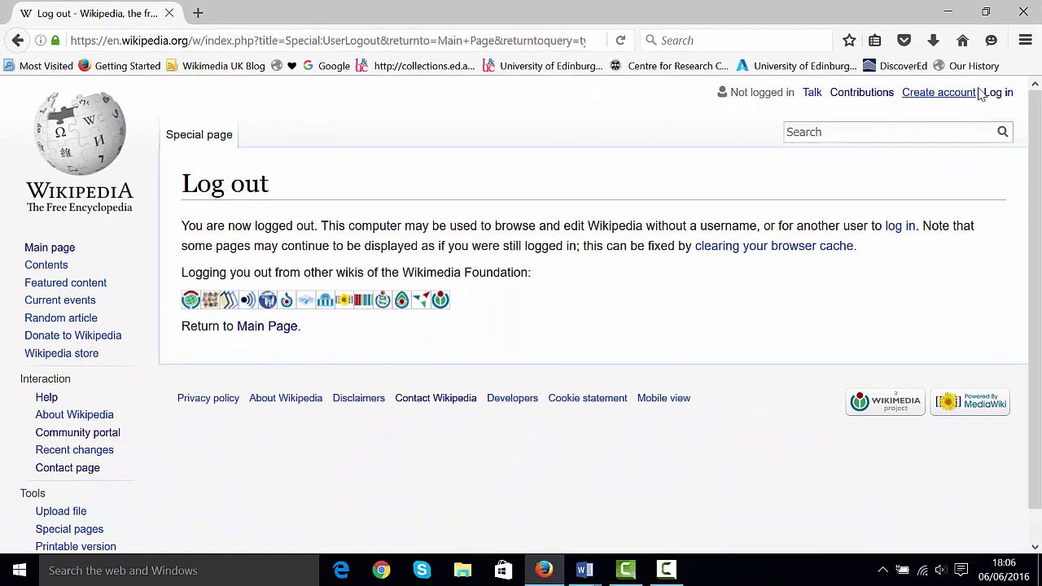
click(998, 94)
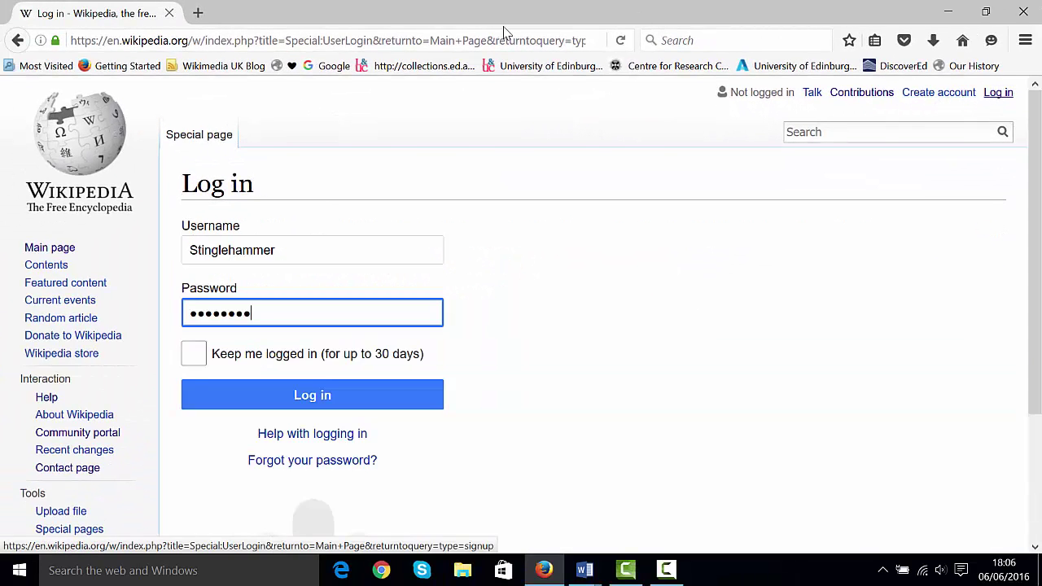
Step: Log back in with the username EwanVid in place of the prefilled one
click(314, 248)
key(ctrl+a)
text(Ewa)
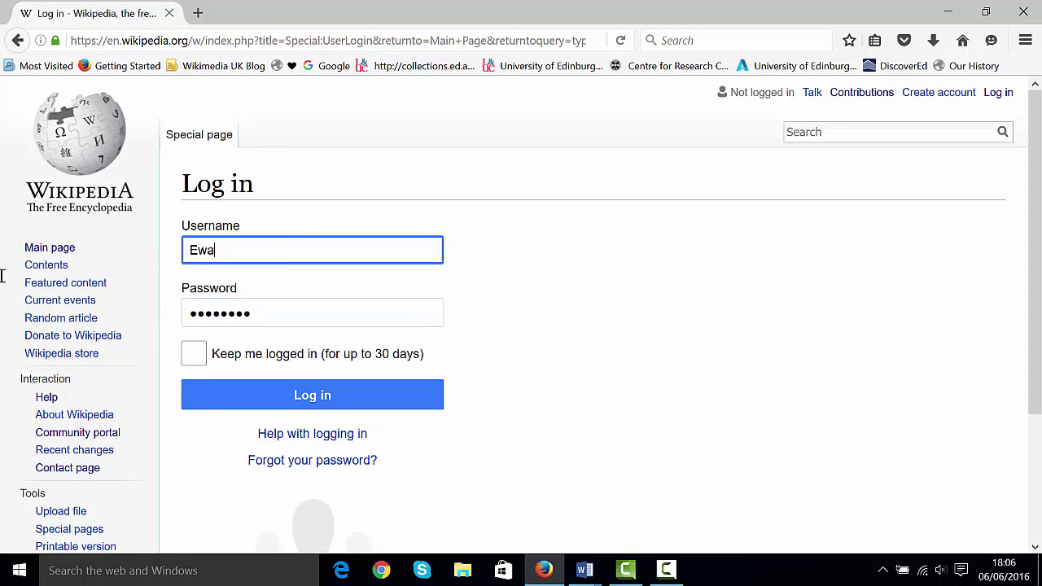
text(nVid)
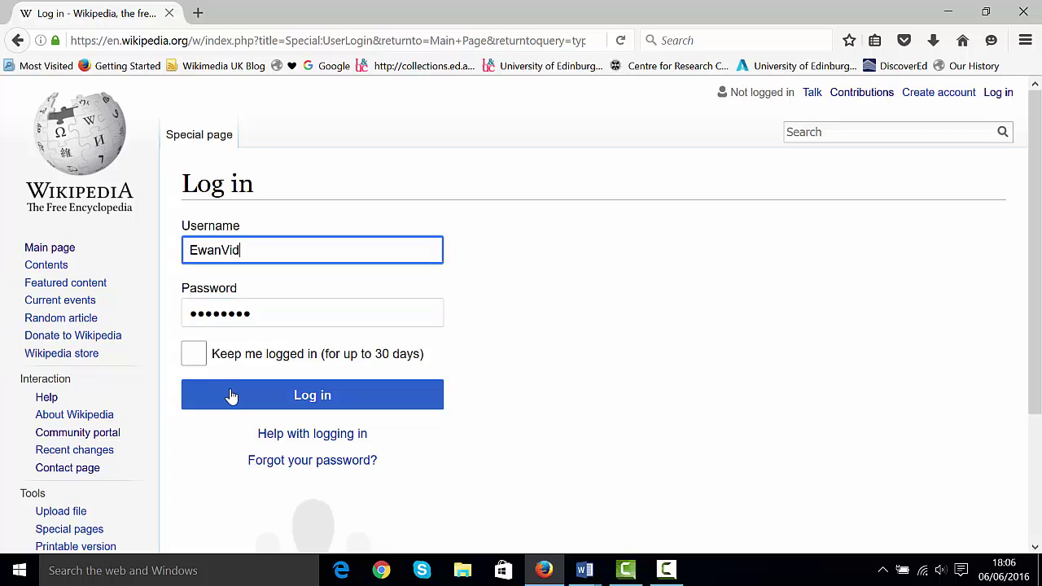
click(232, 395)
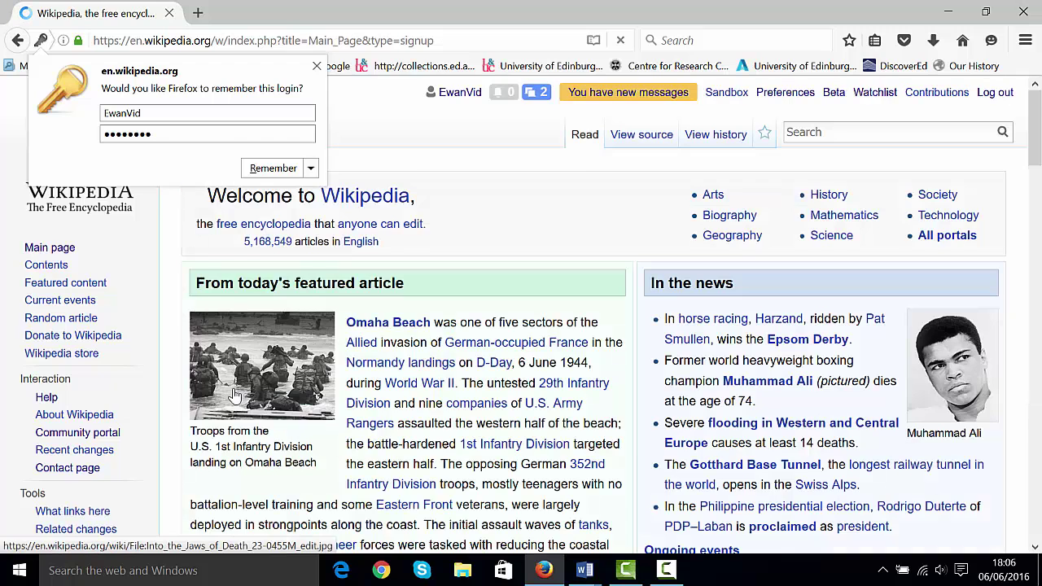
Step: In Editing preferences, keep editing mode 'Show me both editor tabs' and save
click(490, 134)
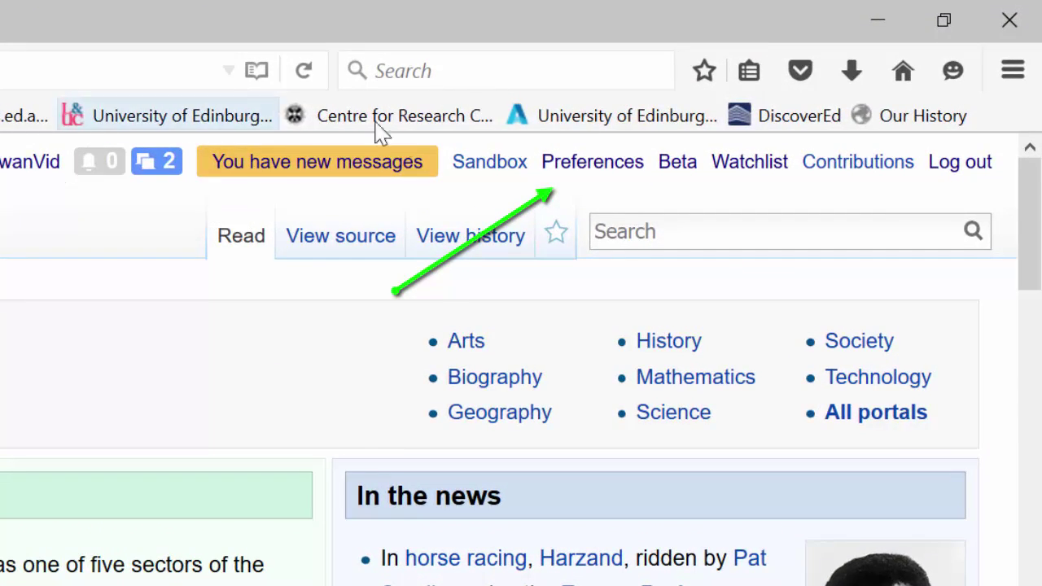
click(593, 163)
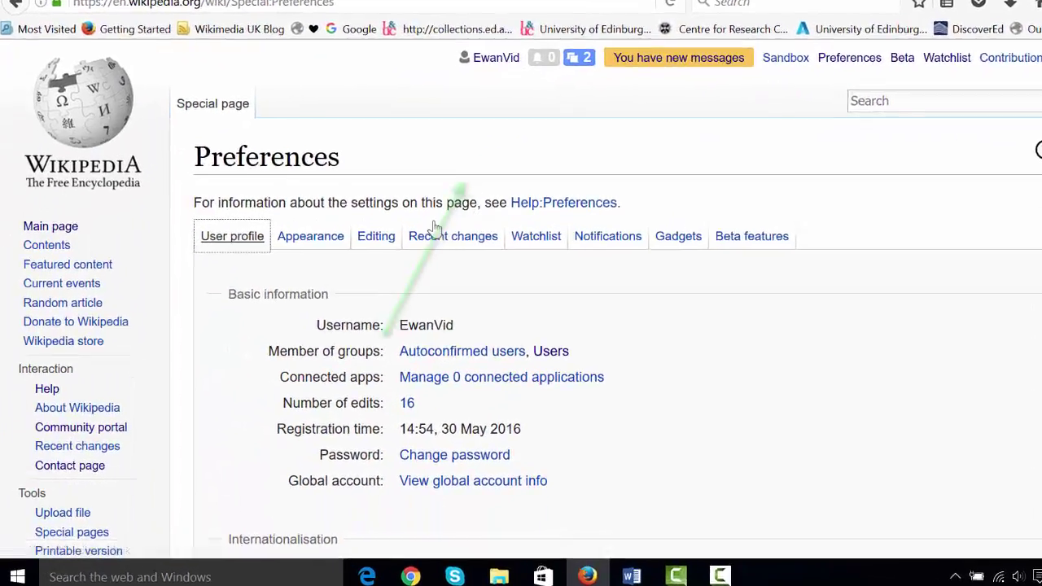
click(376, 236)
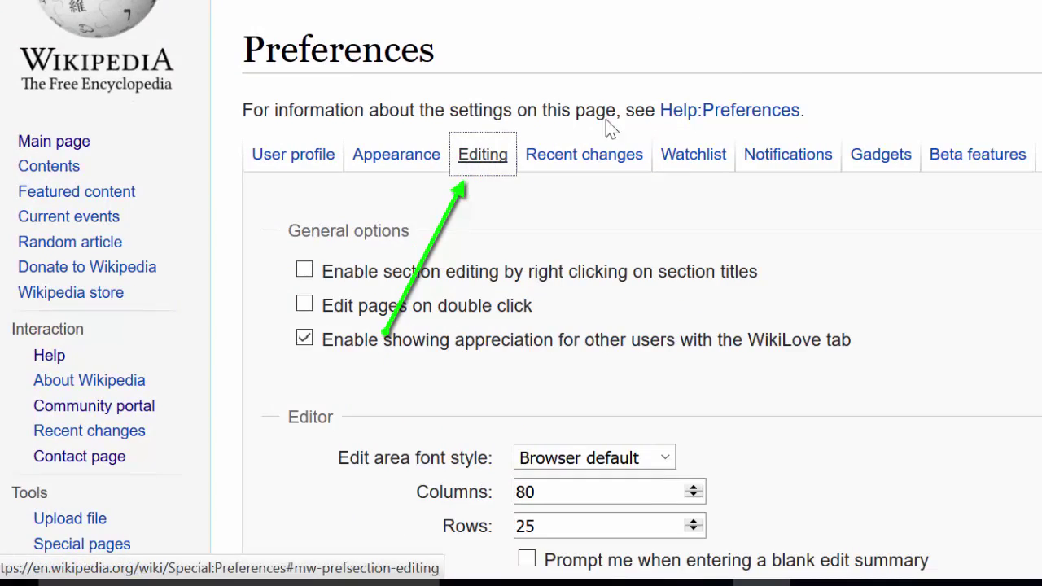
scroll(521, 293, down, 6)
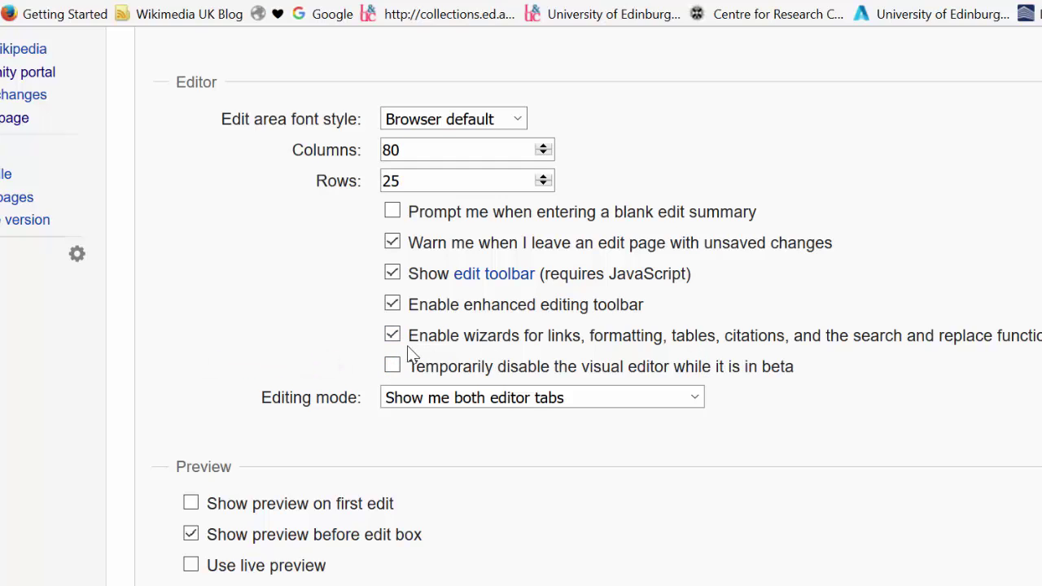
click(700, 398)
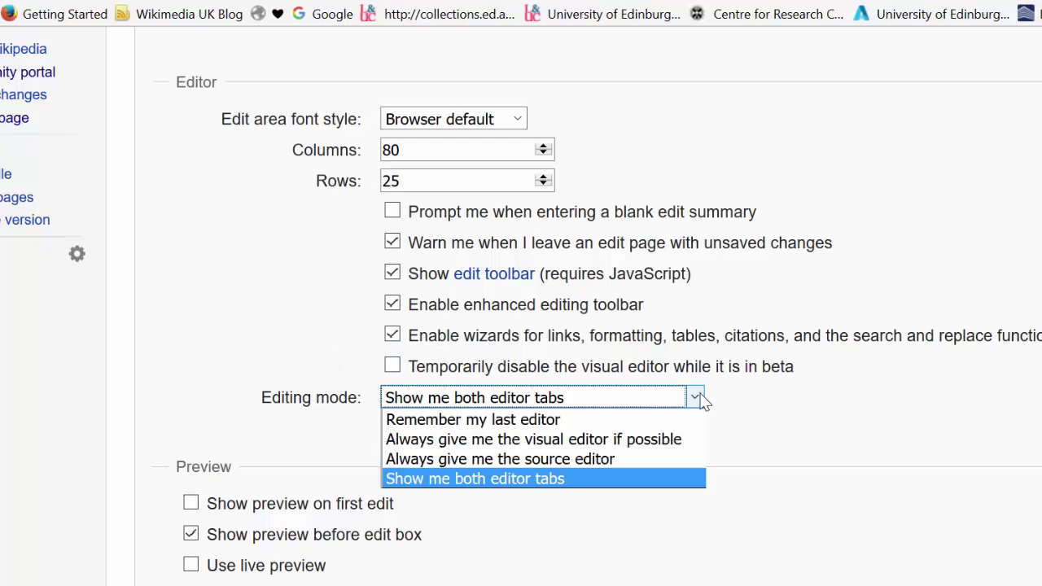
click(636, 480)
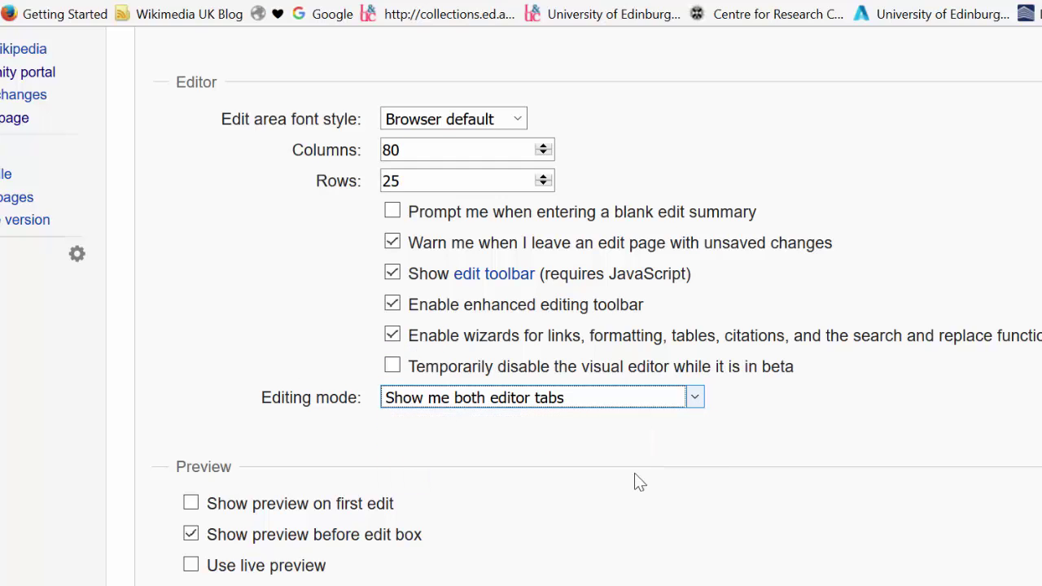
click(693, 400)
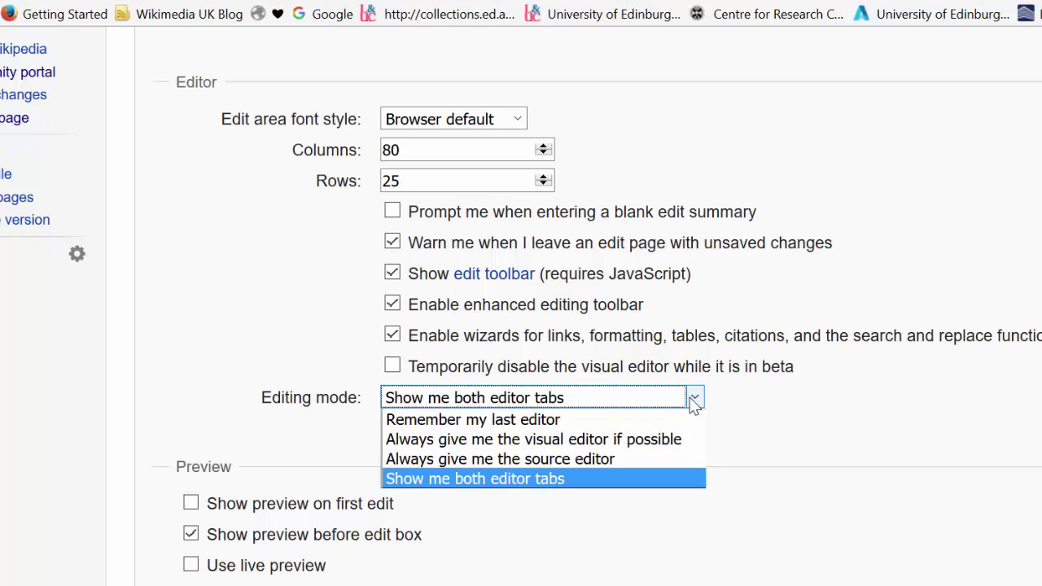
click(660, 482)
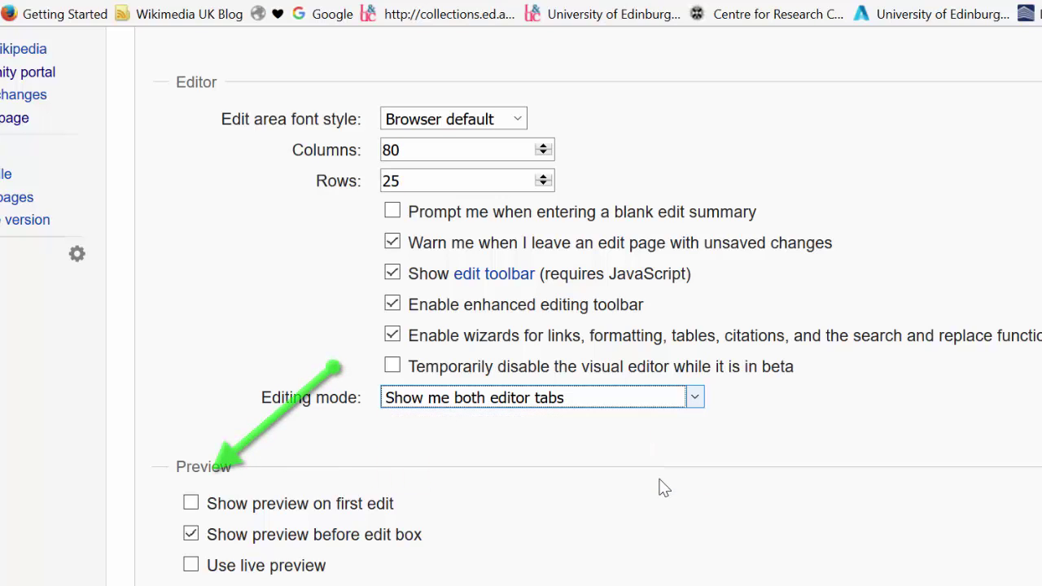
scroll(570, 325, down, 3)
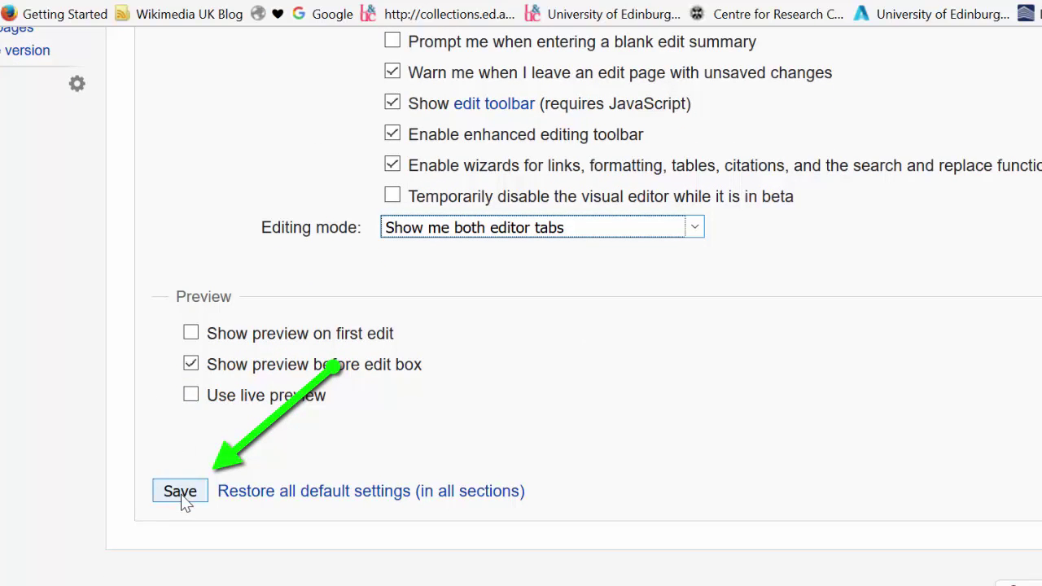
click(182, 496)
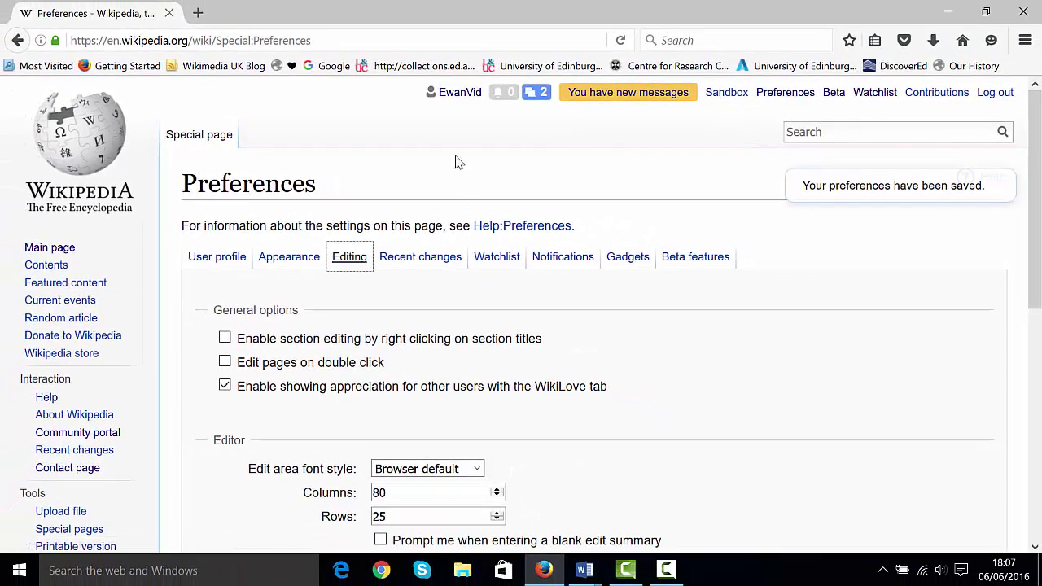
Step: Go to User:EwanVid and start creating the missing page in the source editor
click(450, 96)
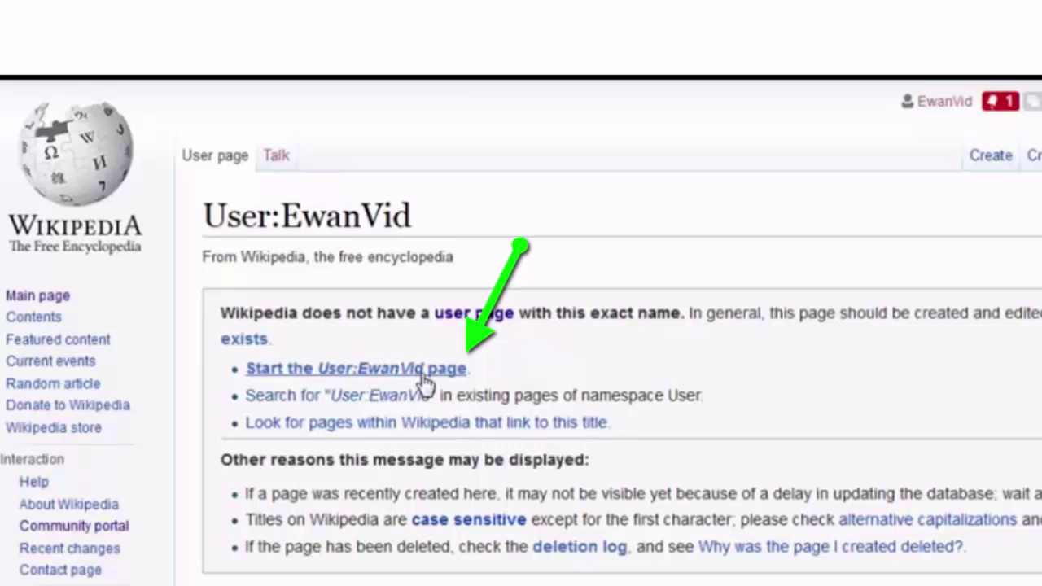
click(424, 375)
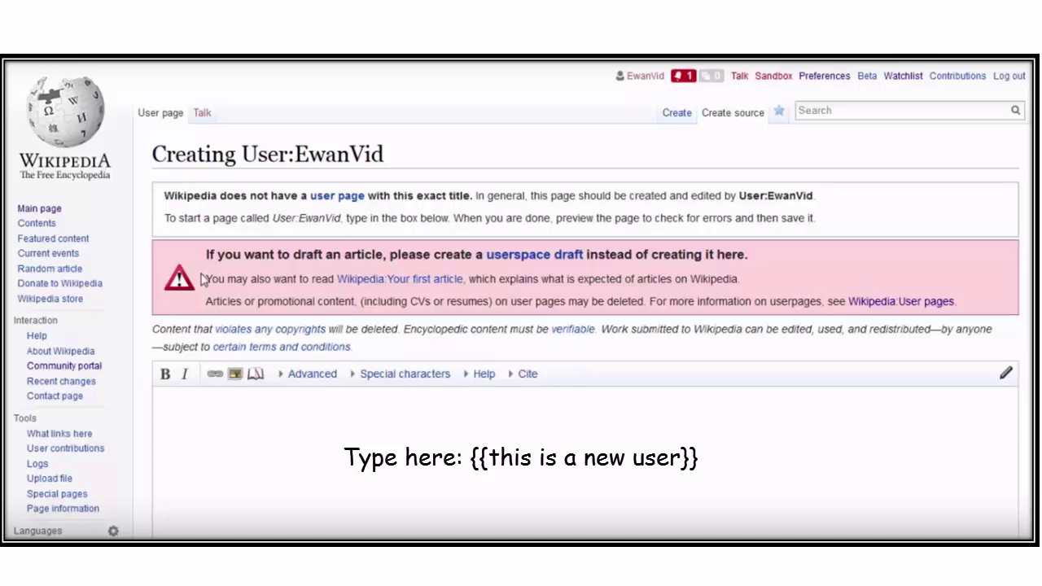
Step: Enter the {{this is a new user}} template in the user page source
text({{this is a ne)
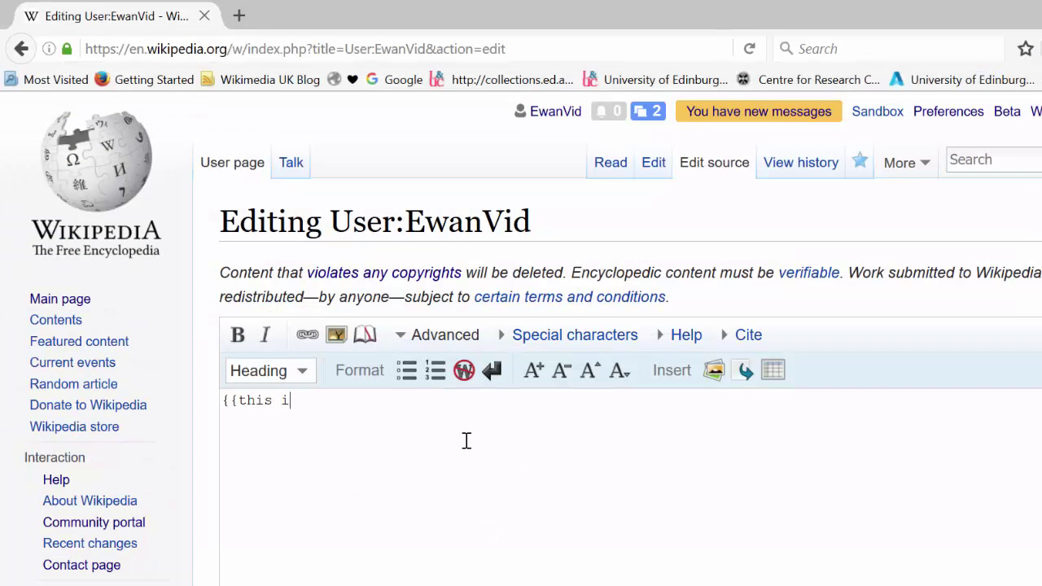
text(w user}})
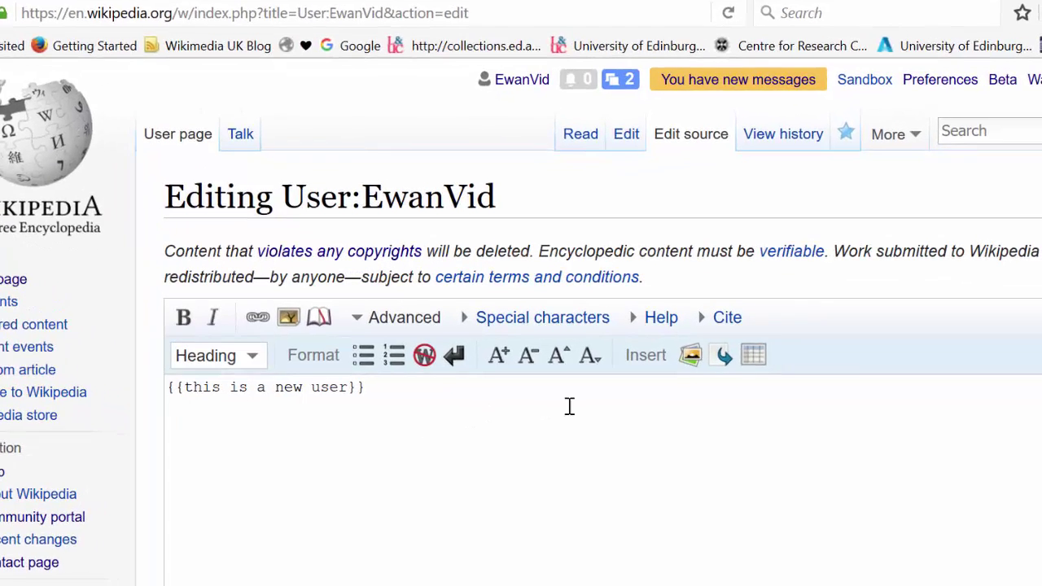
drag(386, 334, 21, 366)
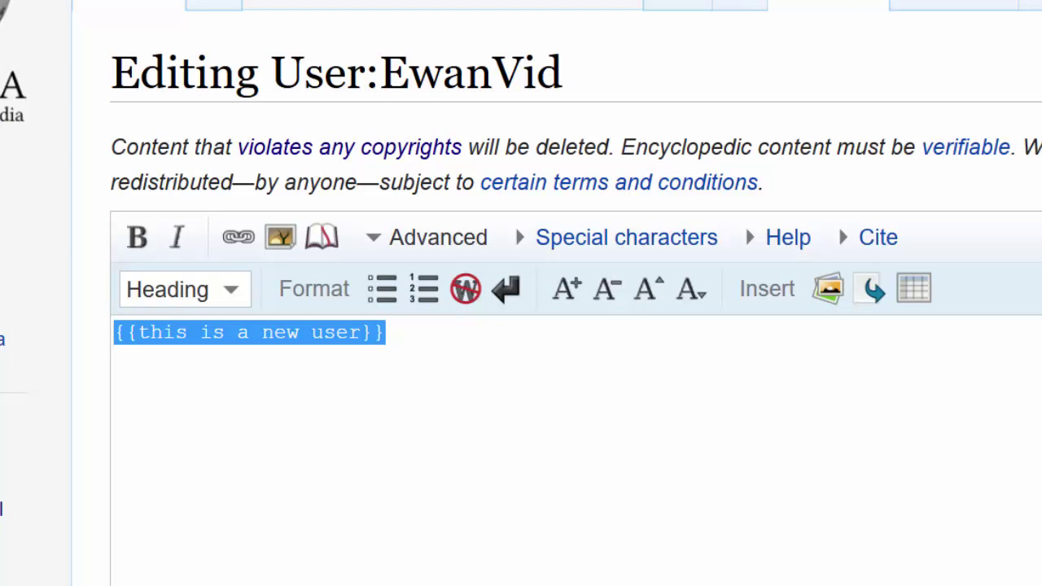
scroll(520, 326, down, 5)
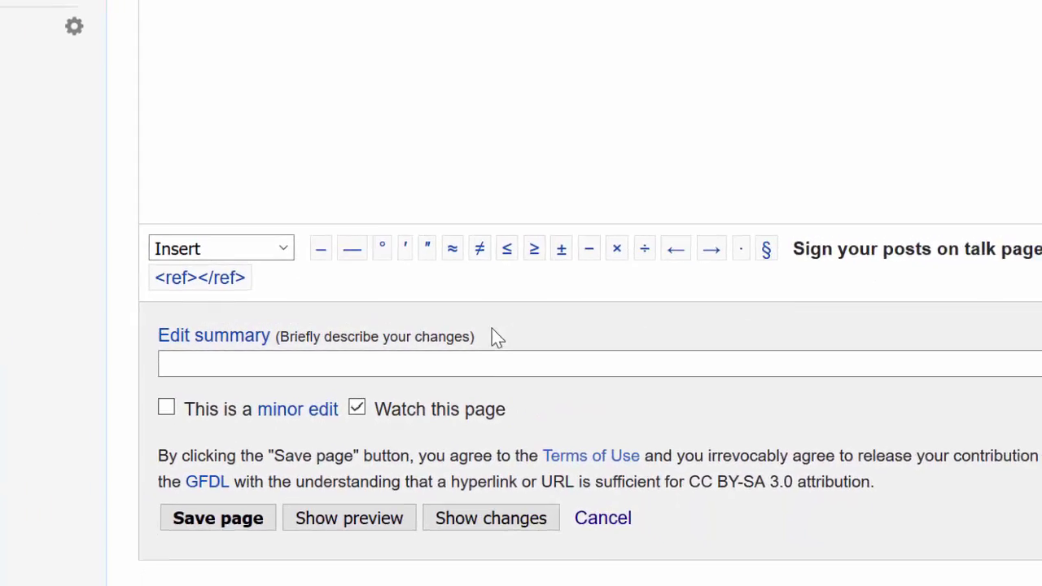
Step: Save the page with the edit summary 'Added new user box'
click(540, 370)
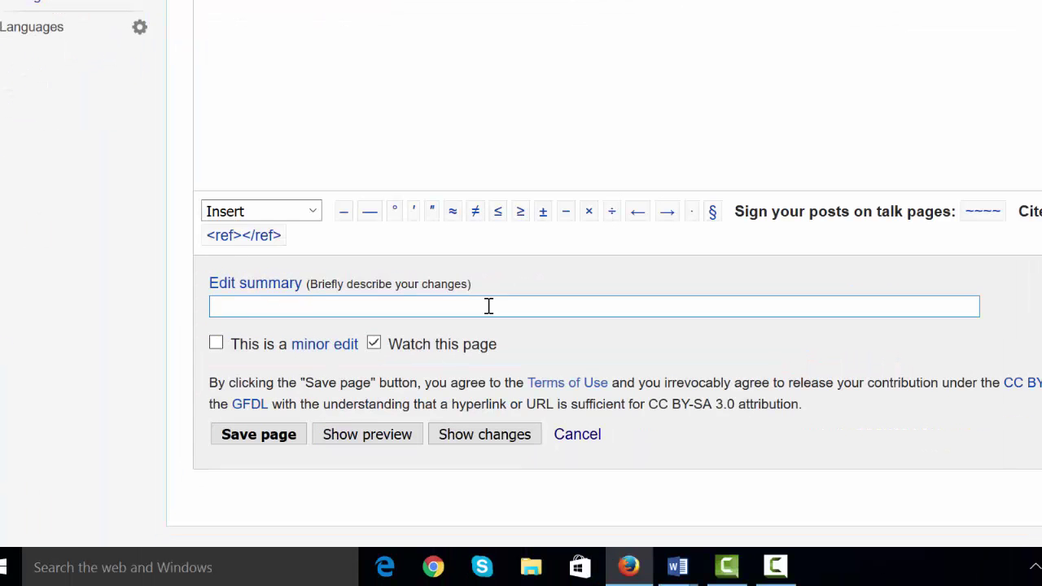
text(Added)
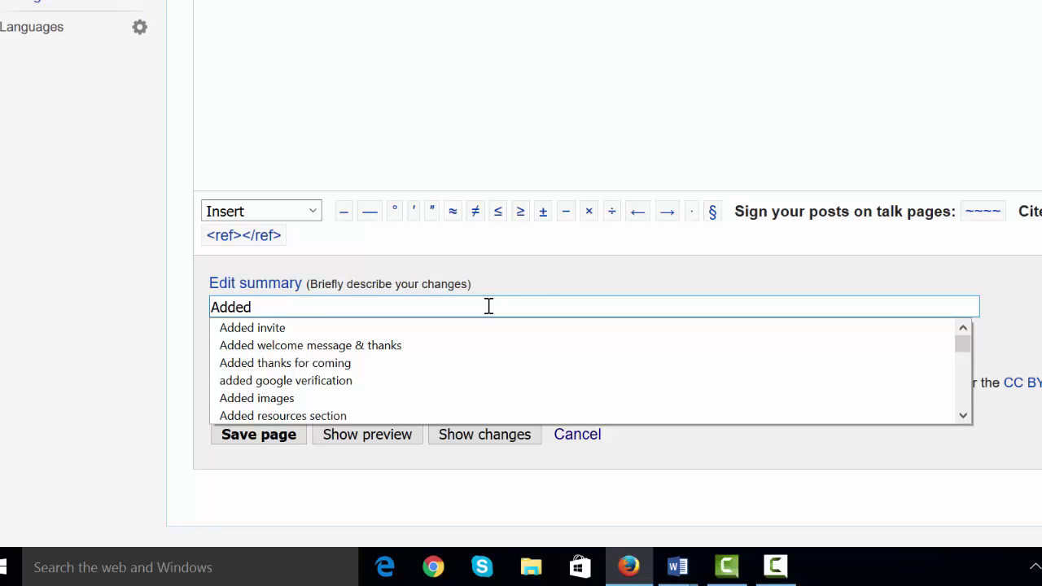
text( new user boix)
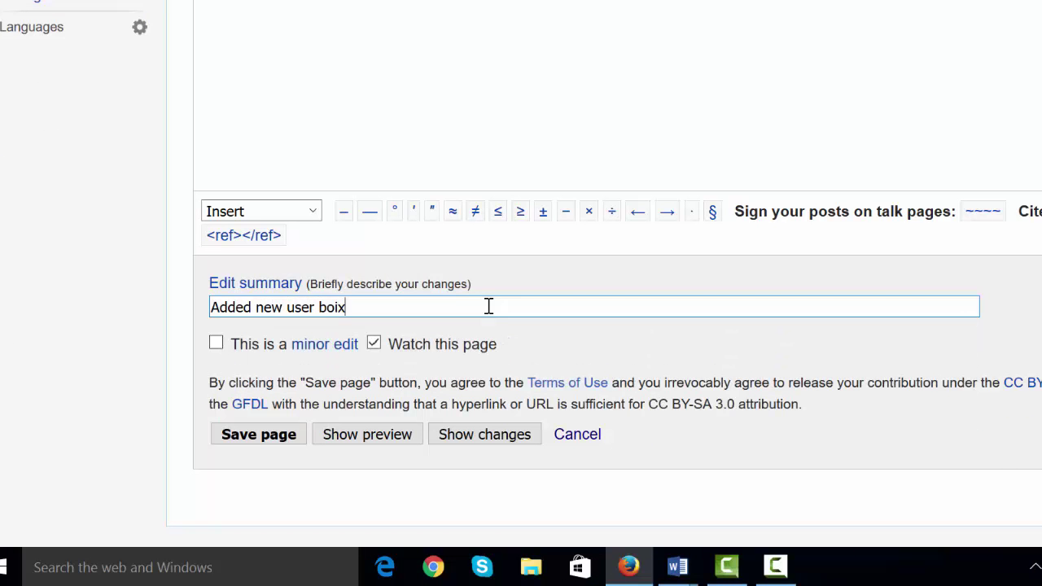
key(BackSpace)
key(BackSpace)
text(x)
click(252, 271)
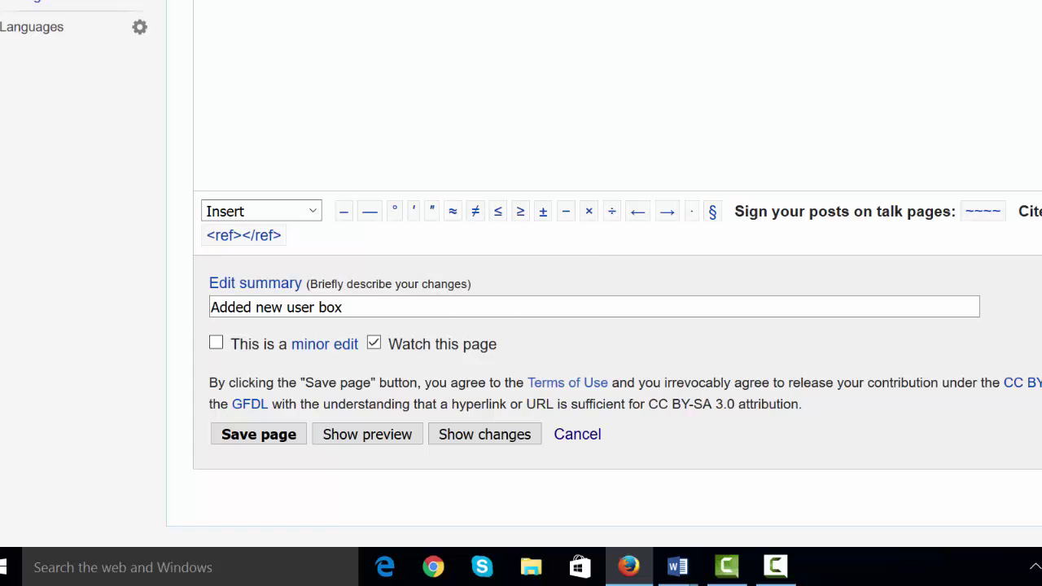
scroll(382, 216, up, 10)
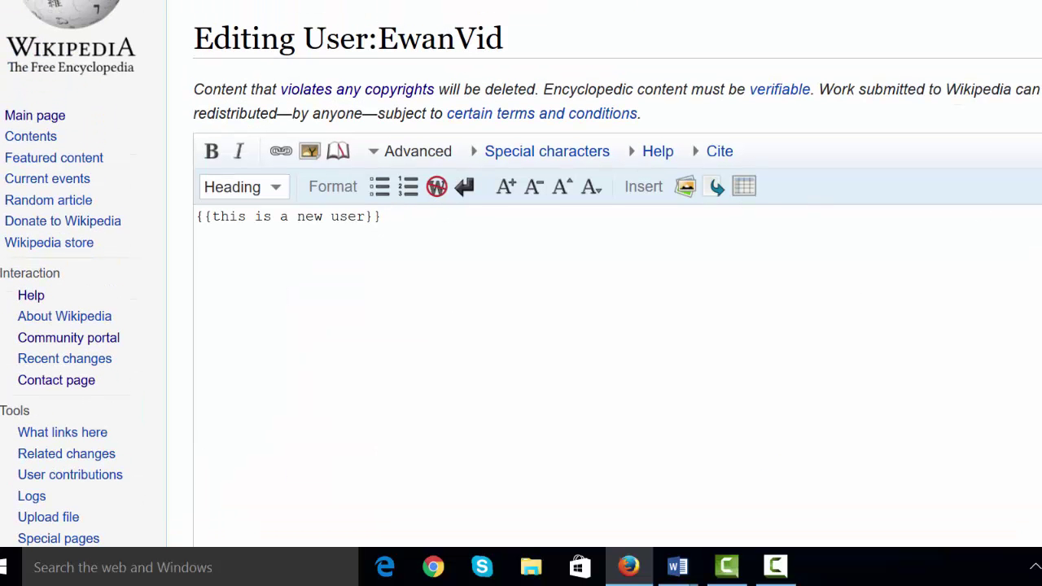
scroll(382, 216, down, 10)
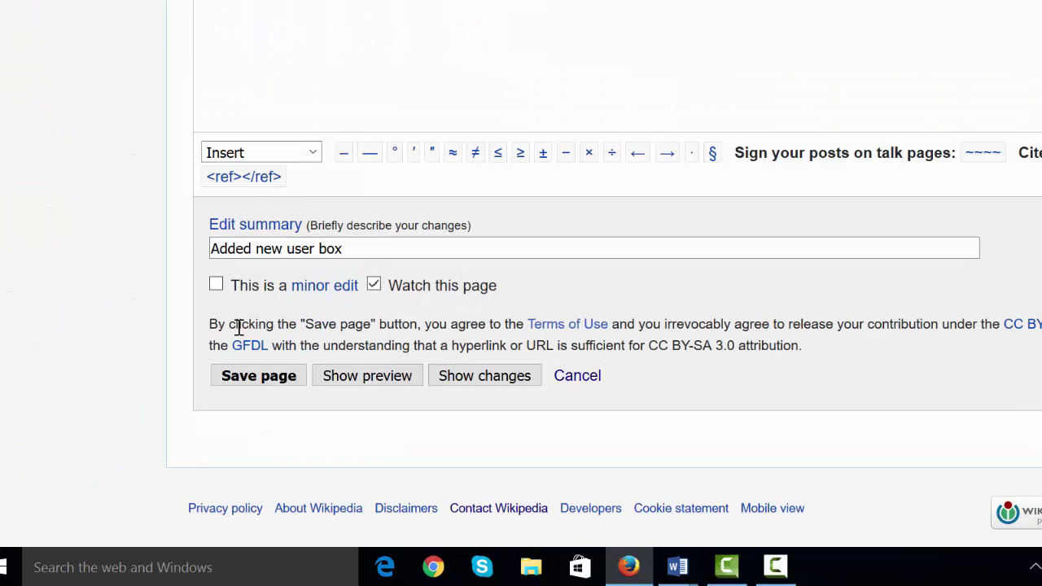
click(232, 381)
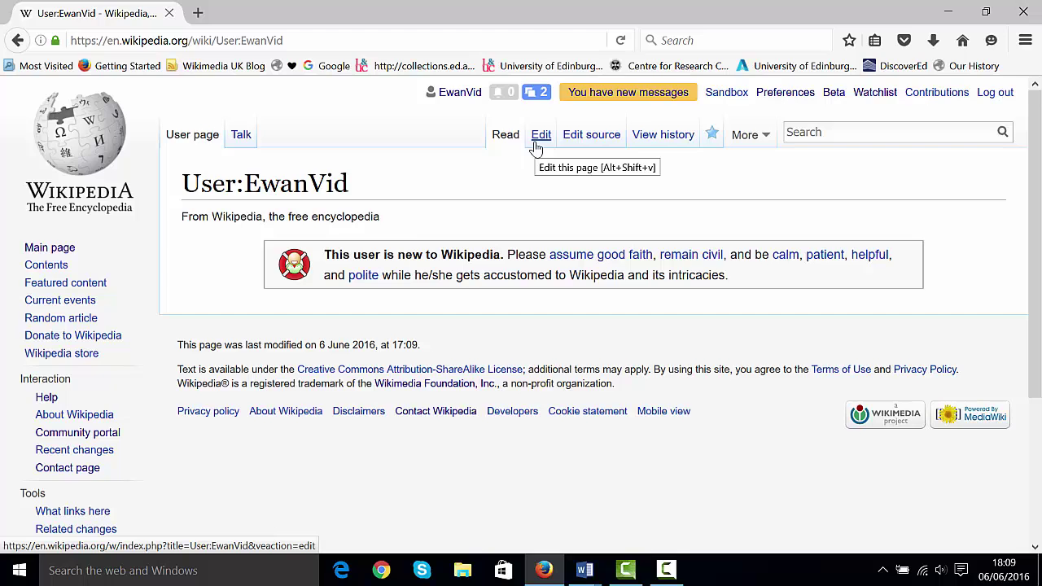
Step: Reopen User:EwanVid in the source editor and bring up the Word draft
click(578, 151)
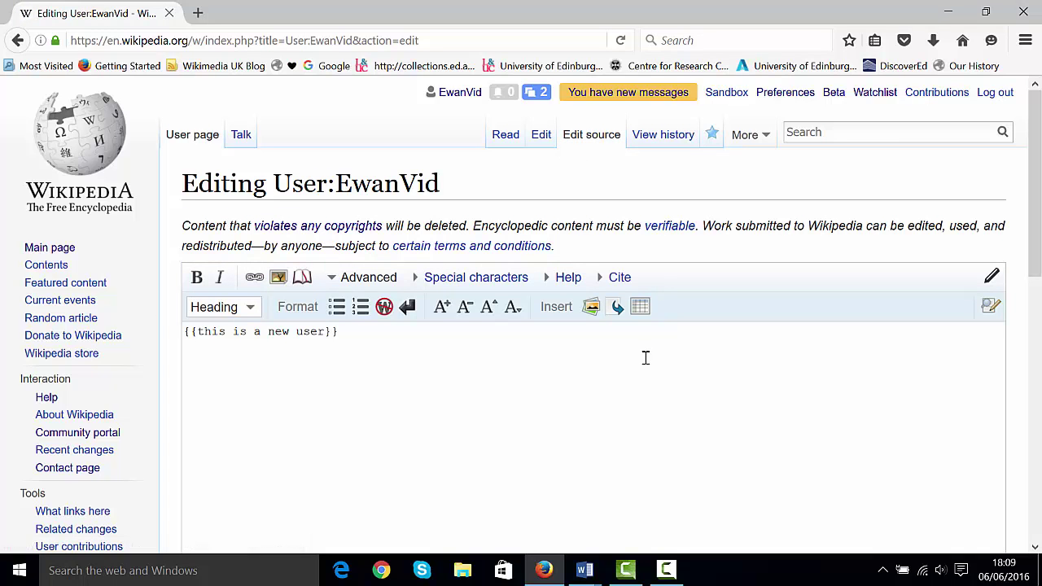
click(730, 533)
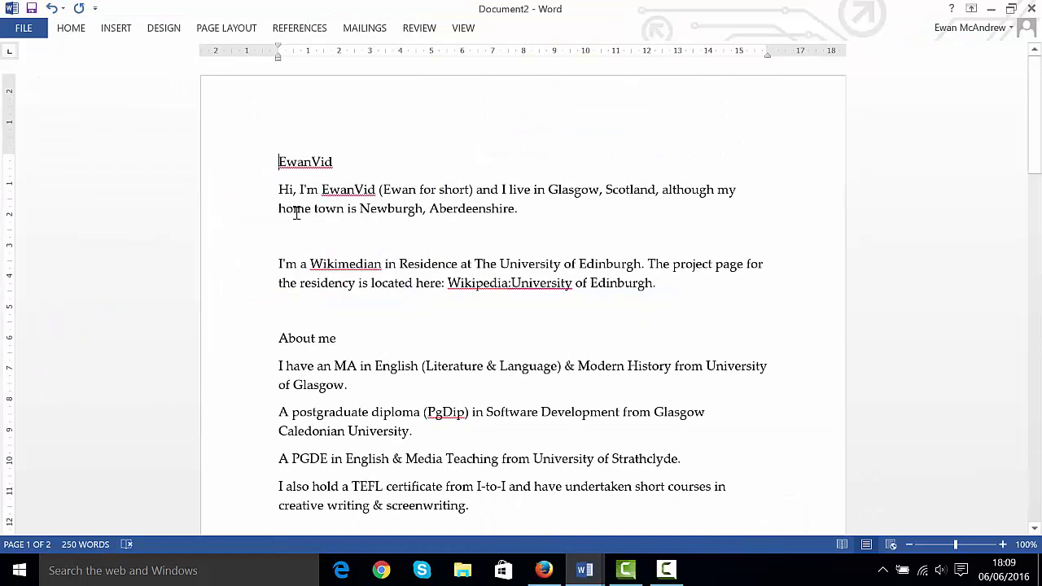
Step: Select the entire Word draft, from 'EwanVid' through the last category line
drag(296, 211, 545, 485)
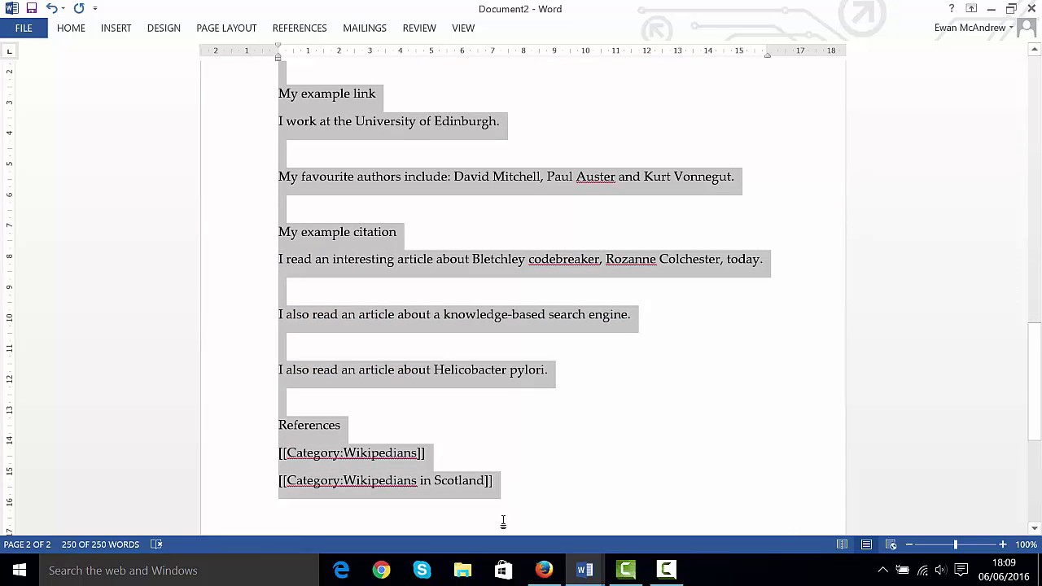
Step: Paste the Word draft into the source editor below the {{this is a new user}} line
click(543, 569)
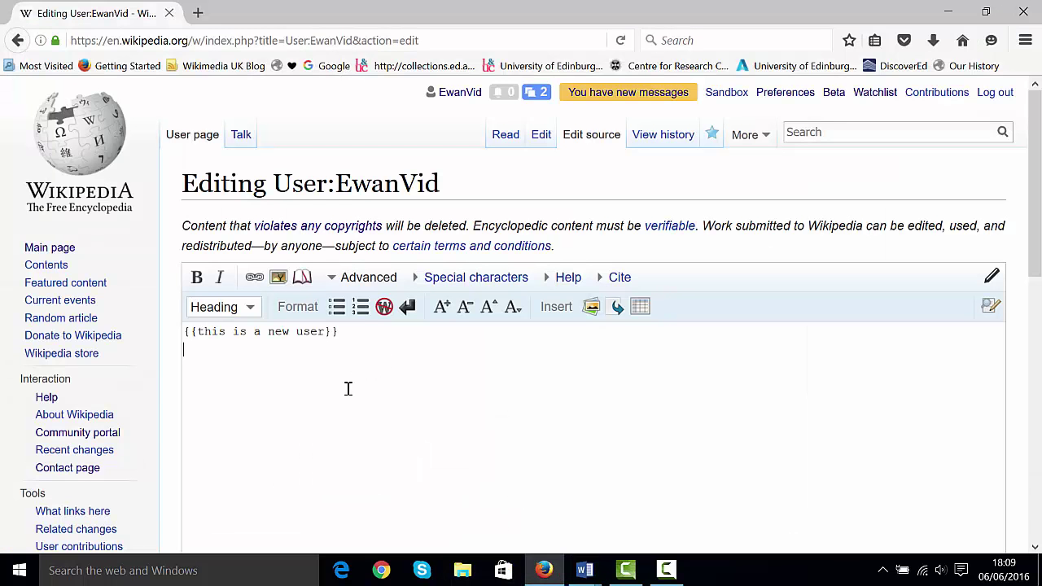
key(ctrl+v)
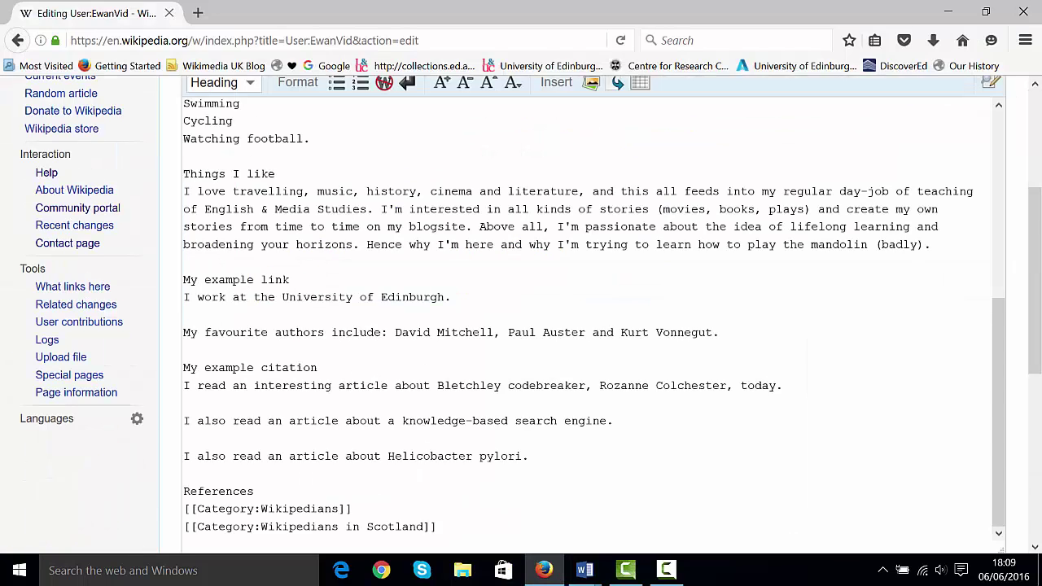
scroll(1032, 250, up, 2)
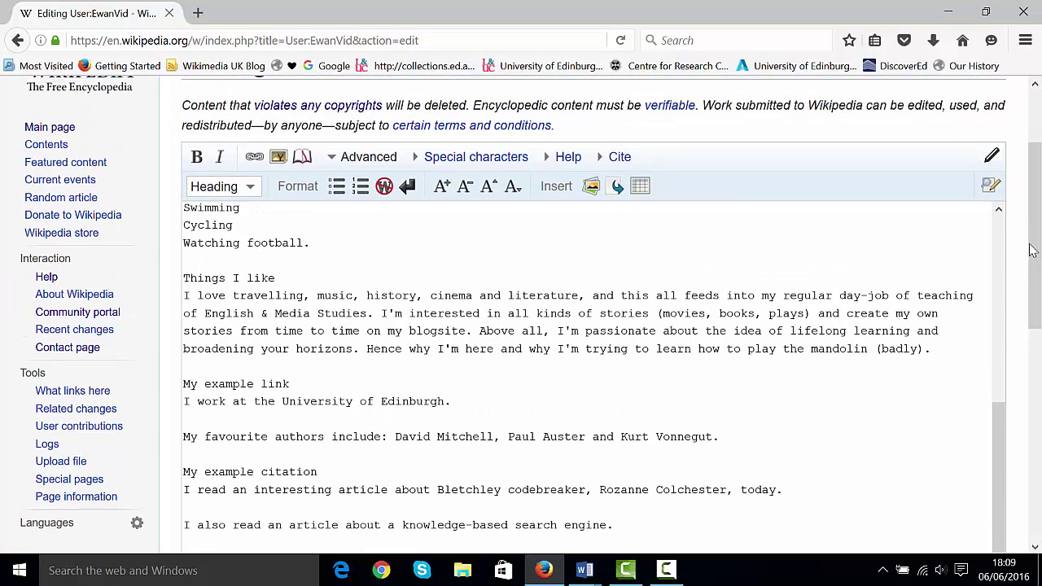
drag(1001, 412, 1001, 200)
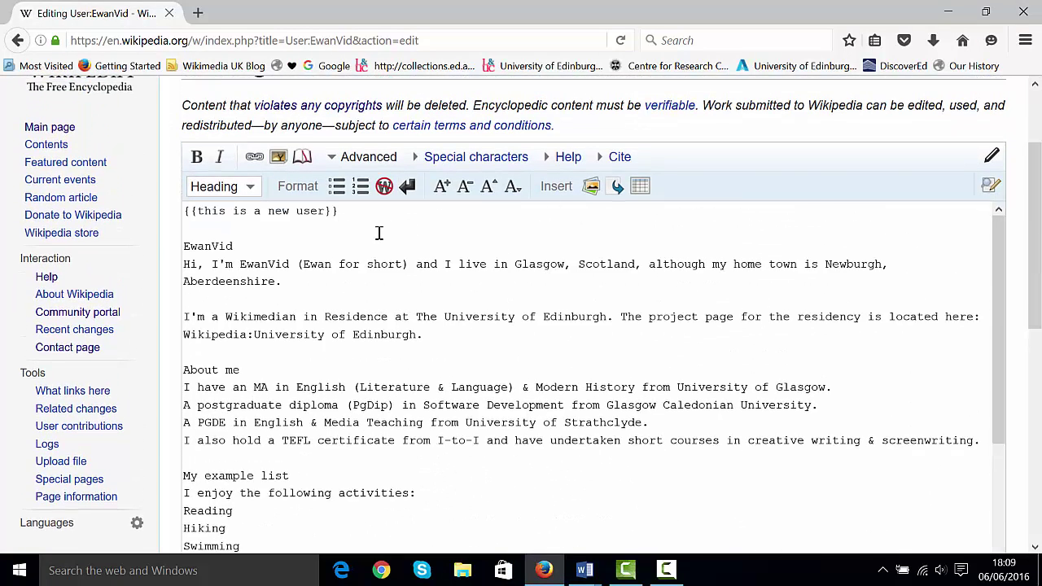
drag(268, 233, 16, 201)
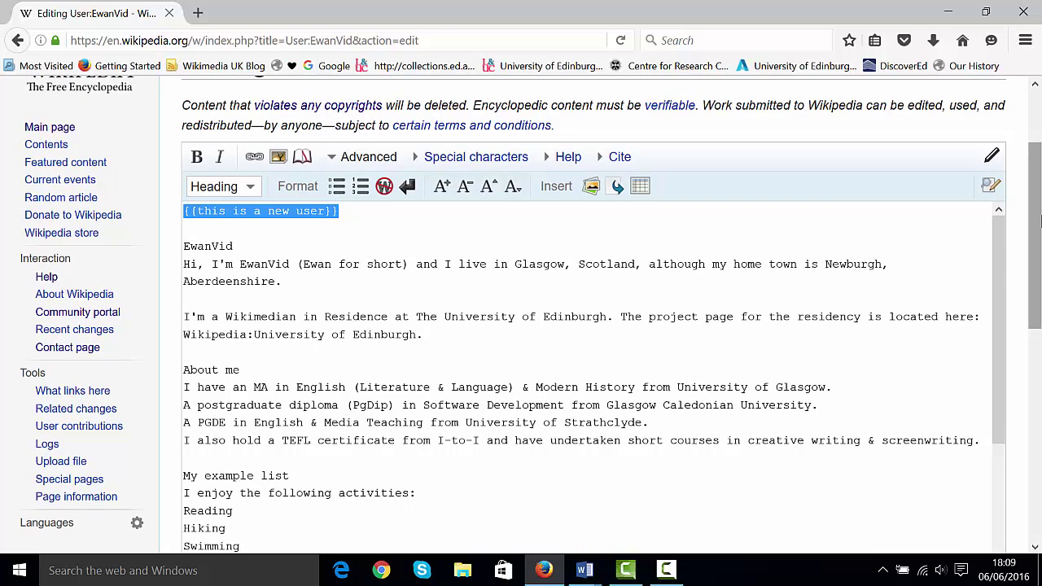
drag(1034, 236, 1034, 410)
click(551, 357)
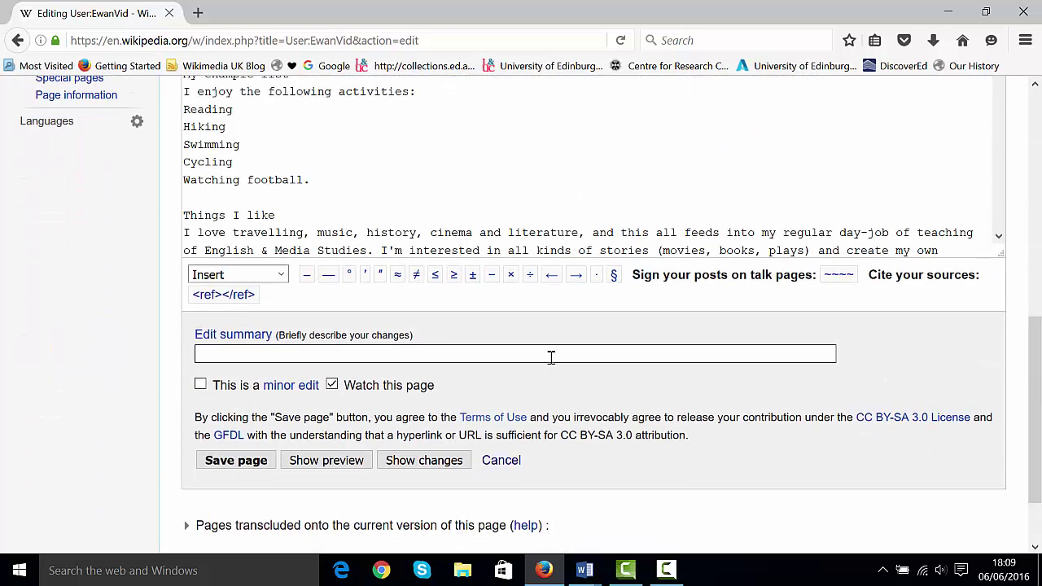
Step: Save the user page with the summary 'Added some text to my userpage'
text(Added)
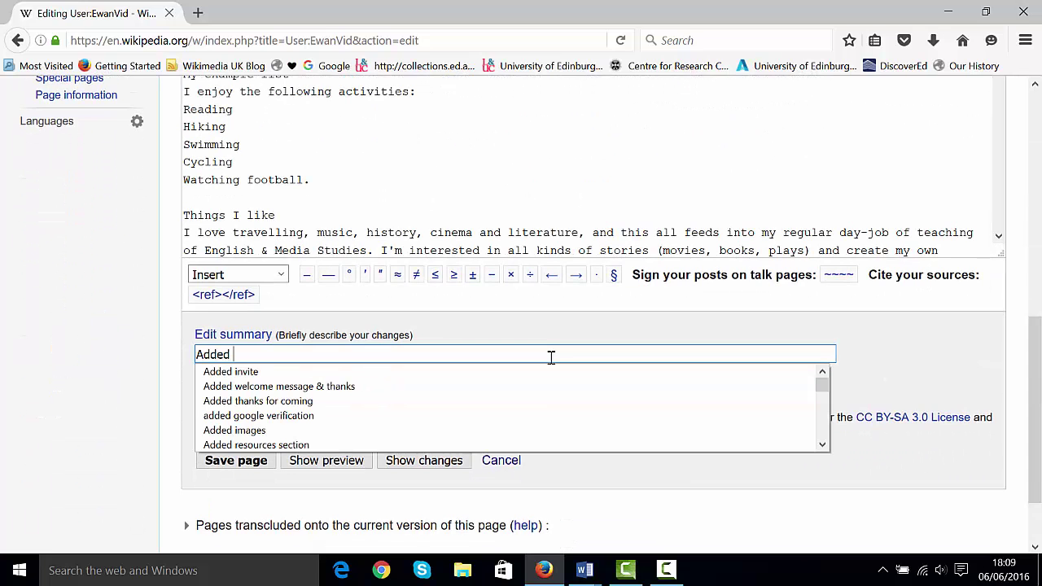
text( new )
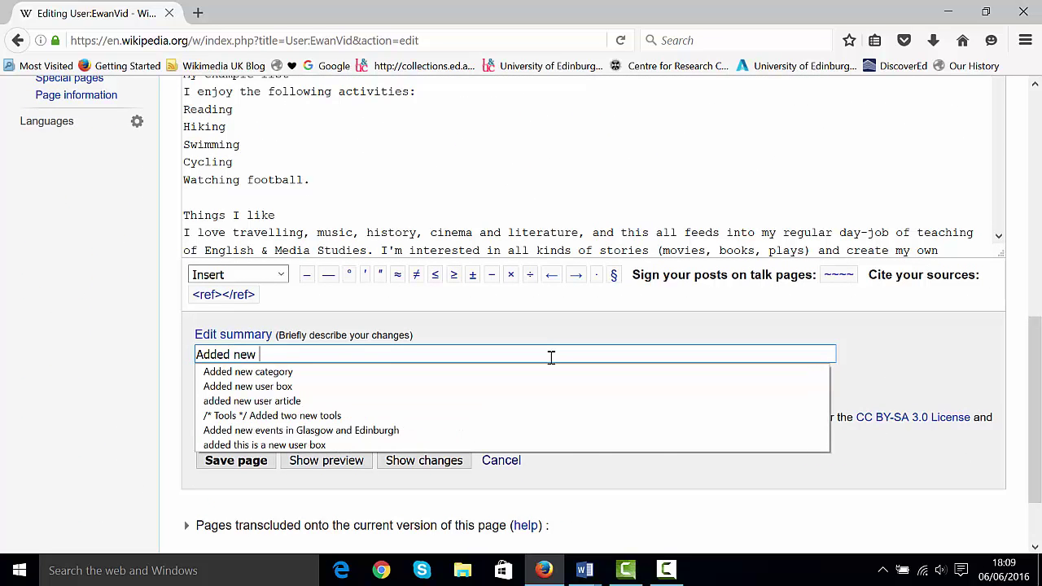
text(us)
key(BackSpace)
key(BackSpace)
key(BackSpace)
key(BackSpace)
key(BackSpace)
key(BackSpace)
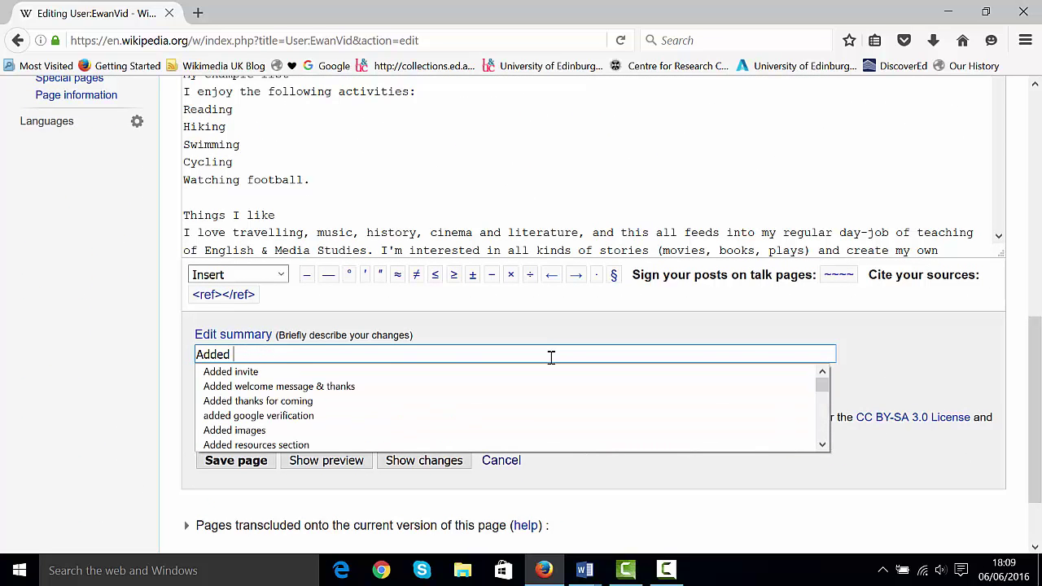
text(some te)
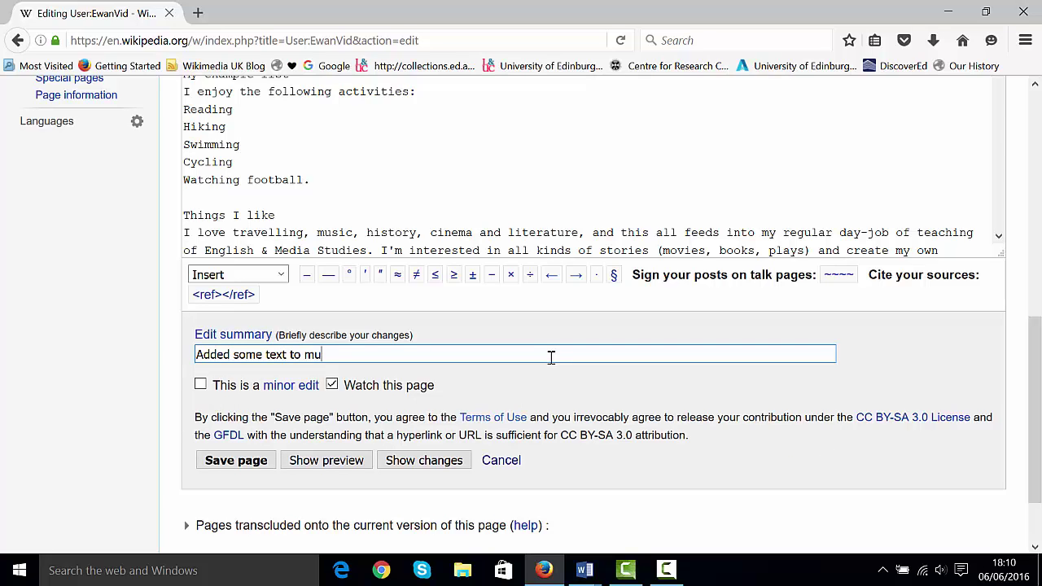
text(xt to my userpage)
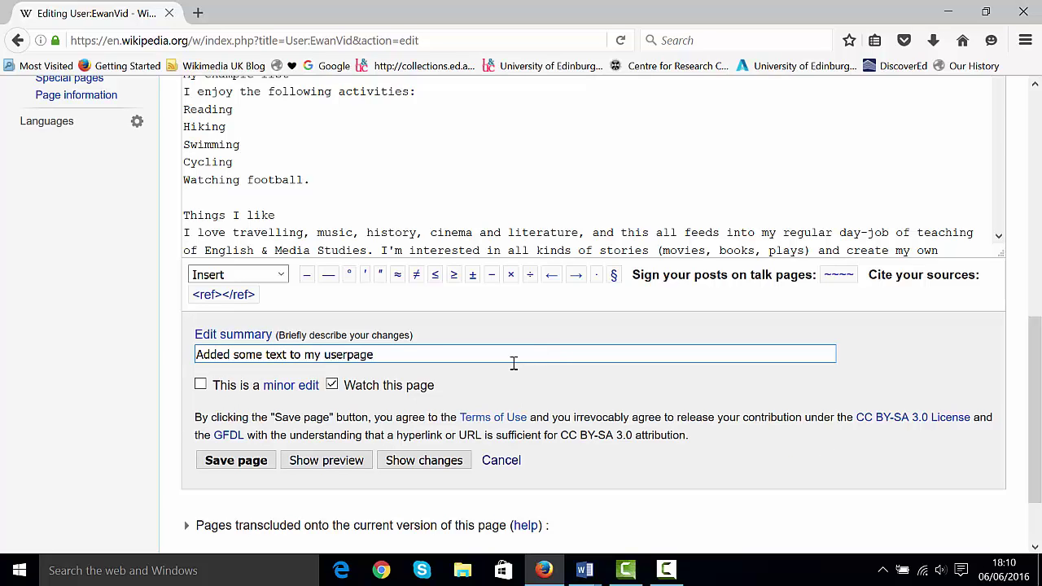
click(236, 461)
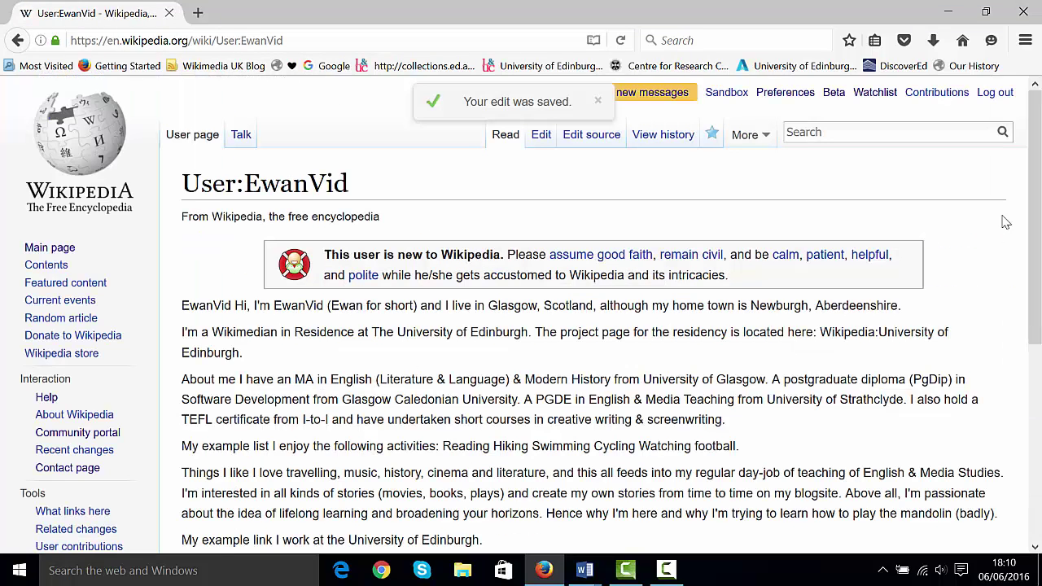
Step: Check the saved User:EwanVid page and open it in VisualEditor
mouse_move(1038, 161)
mouse_down()
mouse_move(1039, 325)
mouse_move(1027, 151)
mouse_up()
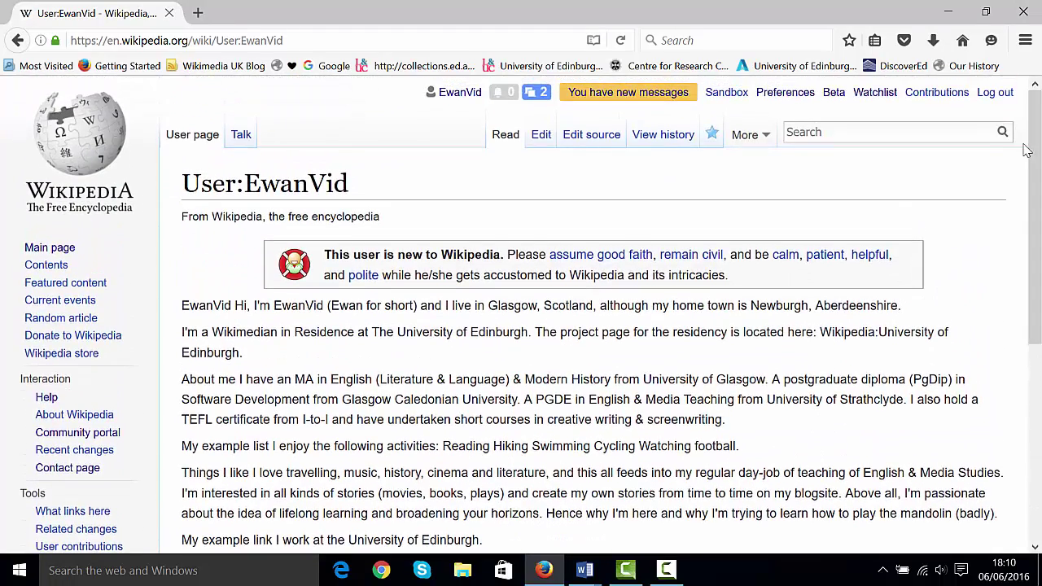
click(543, 140)
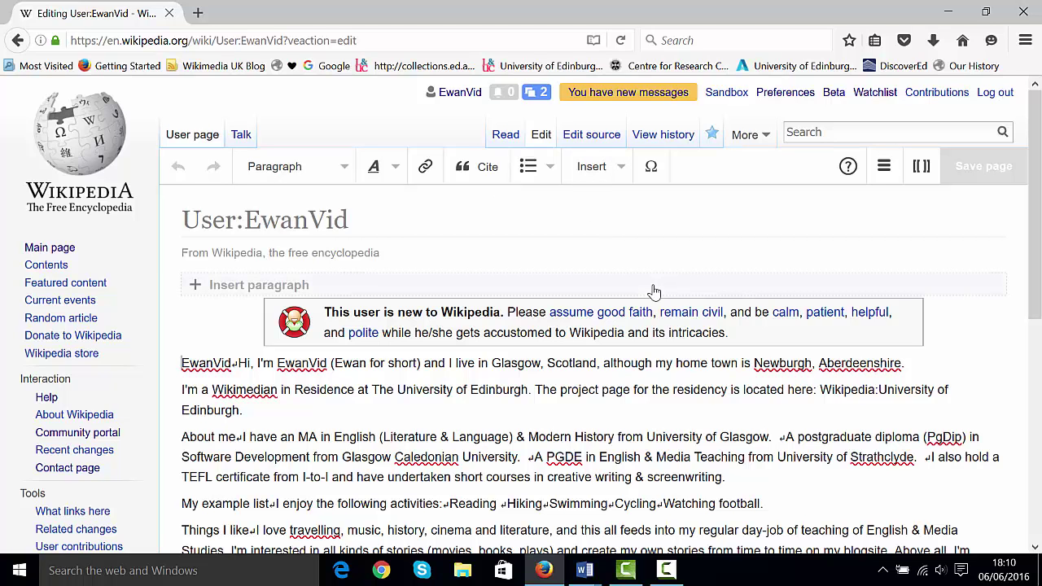
Step: Put EwanVid on its own line above 'Hi' and make it a heading
scroll(1024, 208, down, 1)
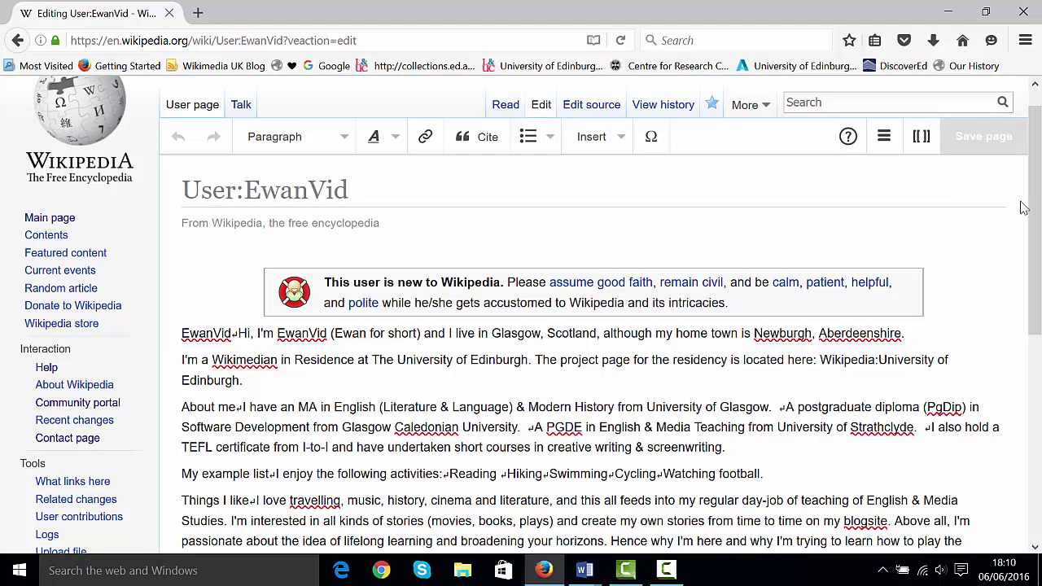
click(242, 335)
key(BackSpace)
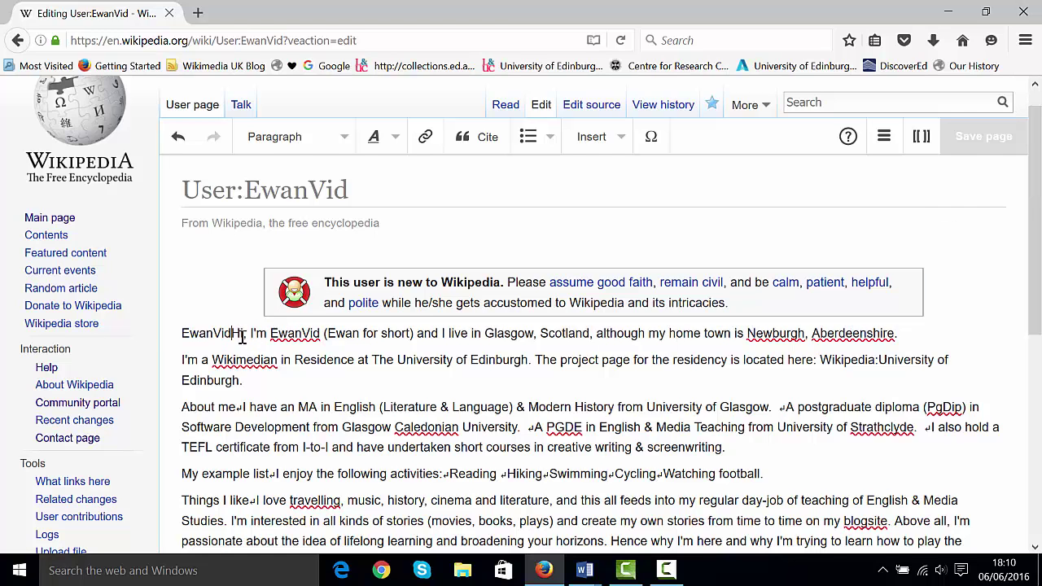
key(Return)
drag(242, 335, 157, 345)
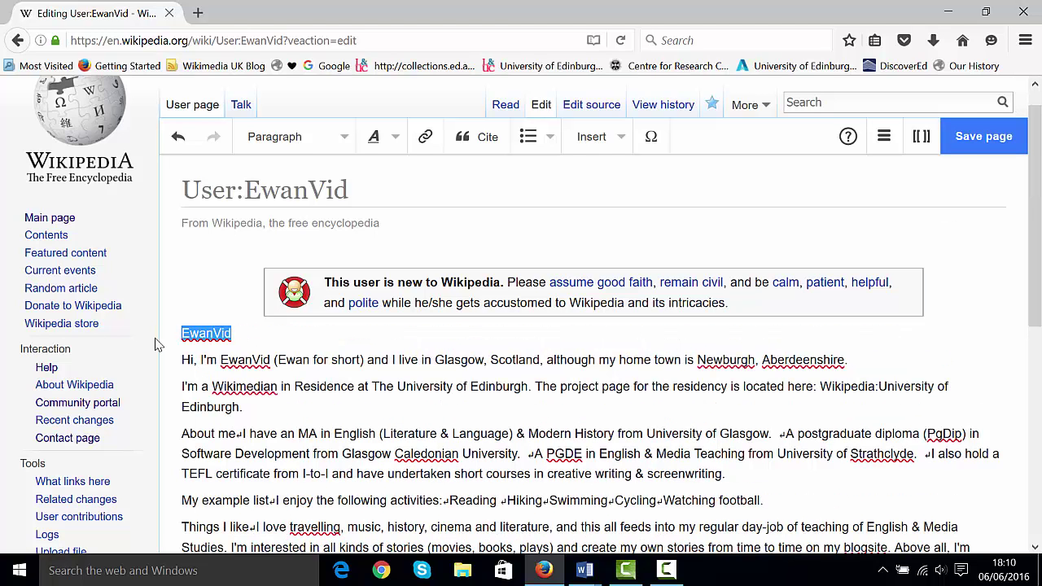
click(325, 140)
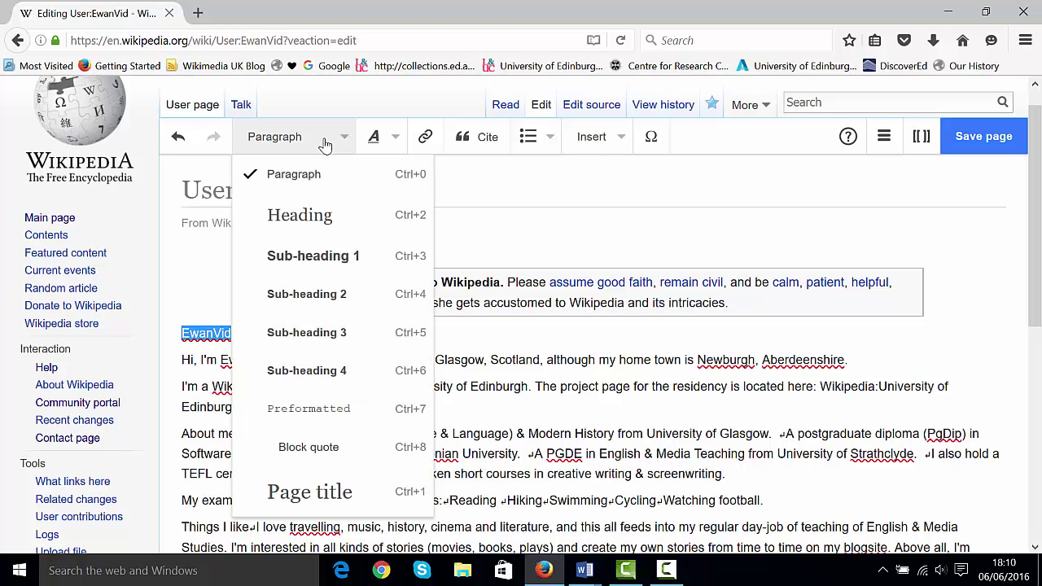
click(313, 218)
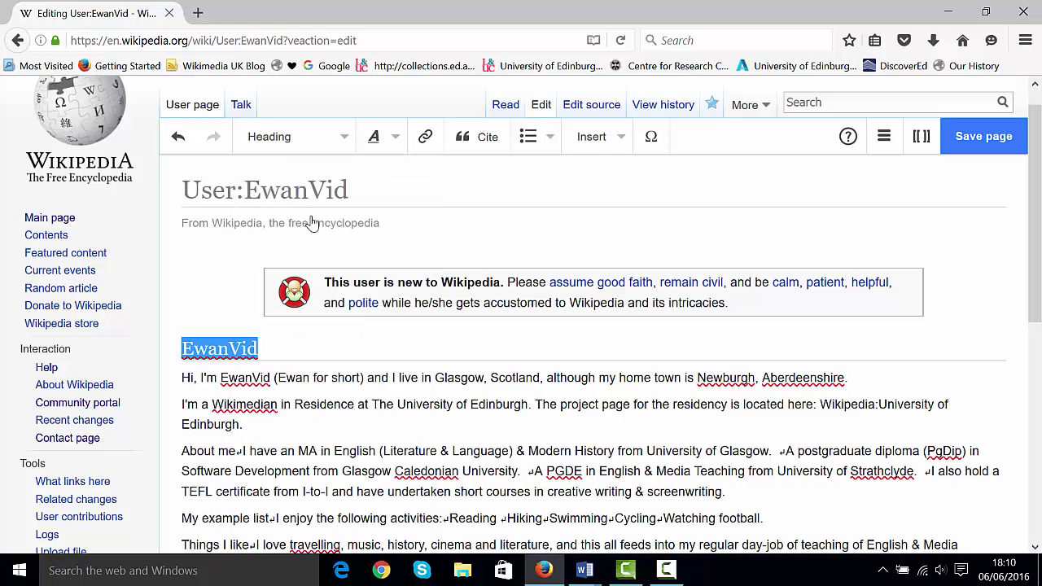
click(271, 343)
drag(271, 343, 171, 351)
Step: Split 'About me' from its paragraph and format it as a heading
click(240, 450)
key(Delete)
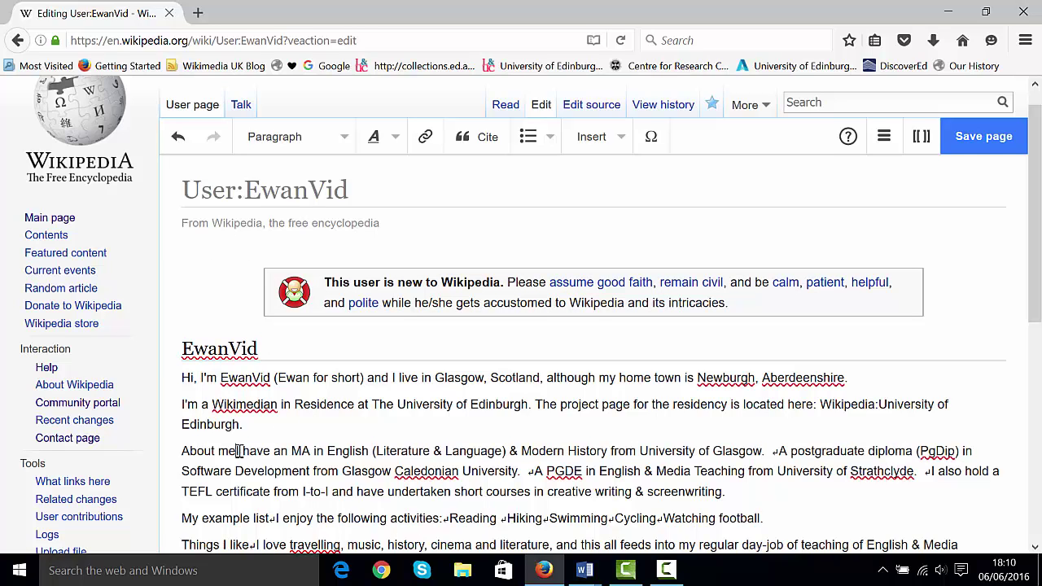
key(Return)
drag(230, 453, 169, 453)
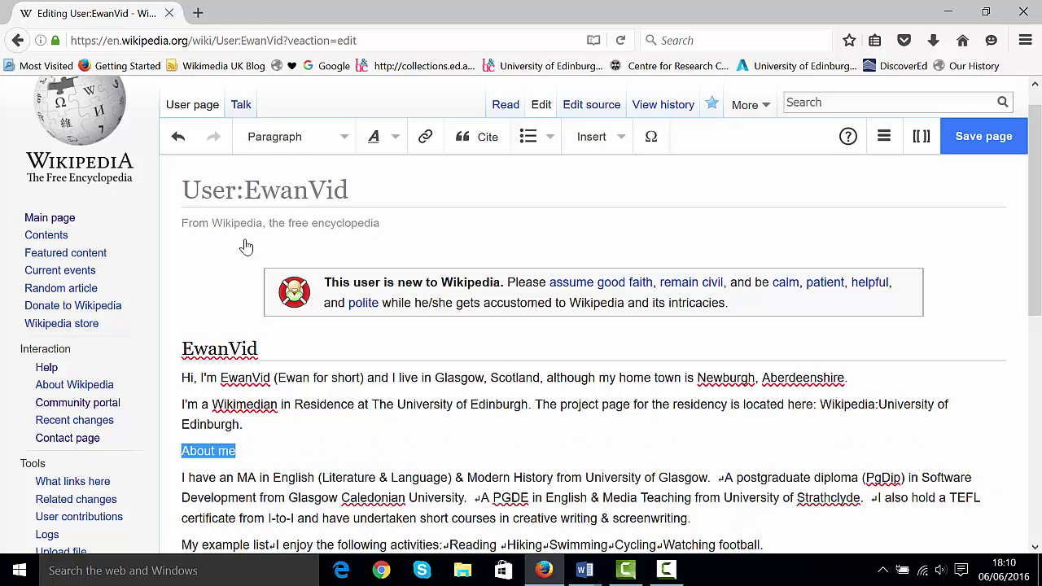
click(294, 153)
click(298, 216)
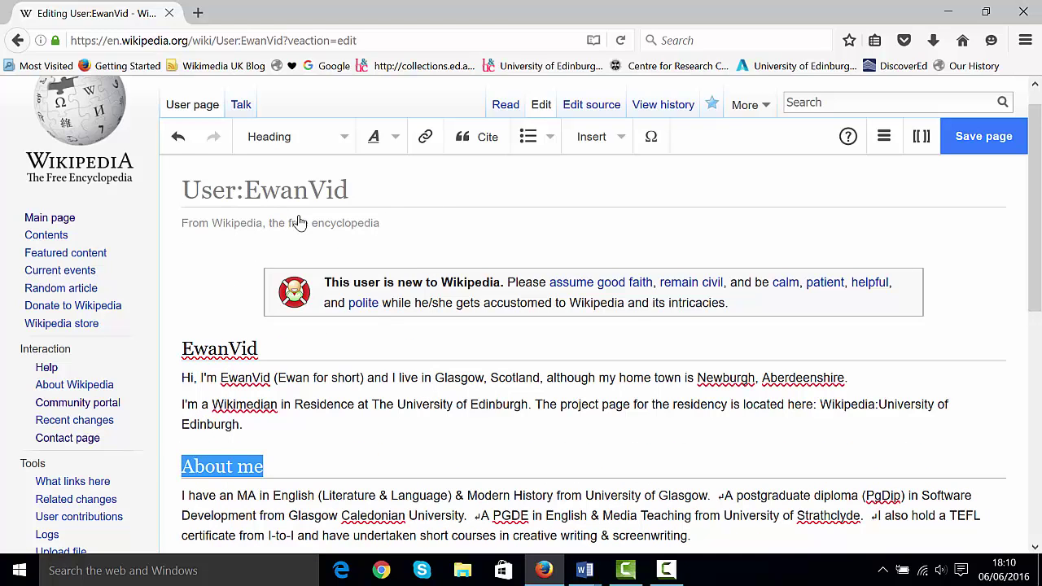
click(347, 434)
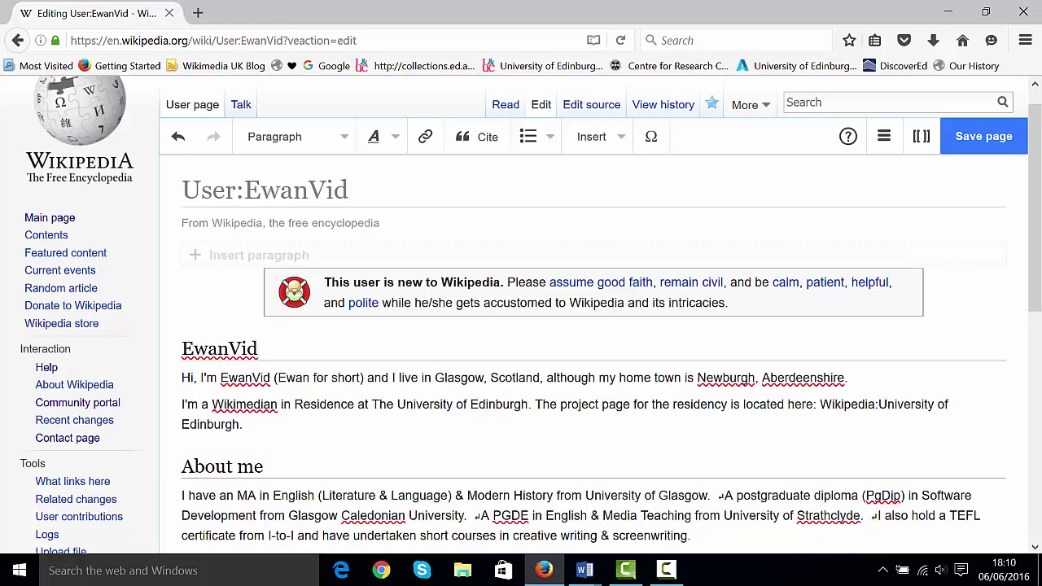
Step: Split 'My example list' from the activities sentence and make it a heading
scroll(893, 316, down, 4)
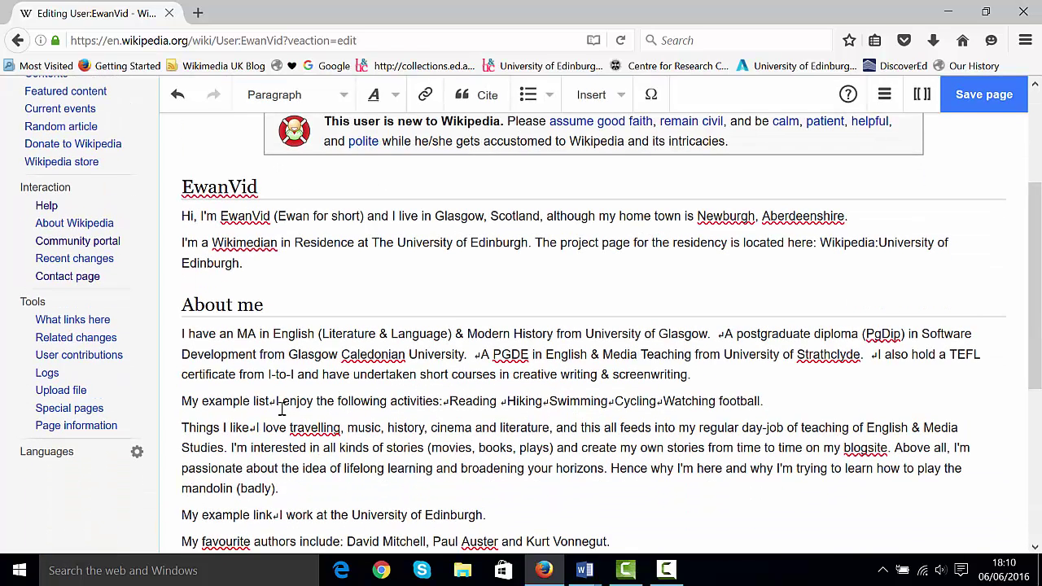
click(271, 400)
key(Return)
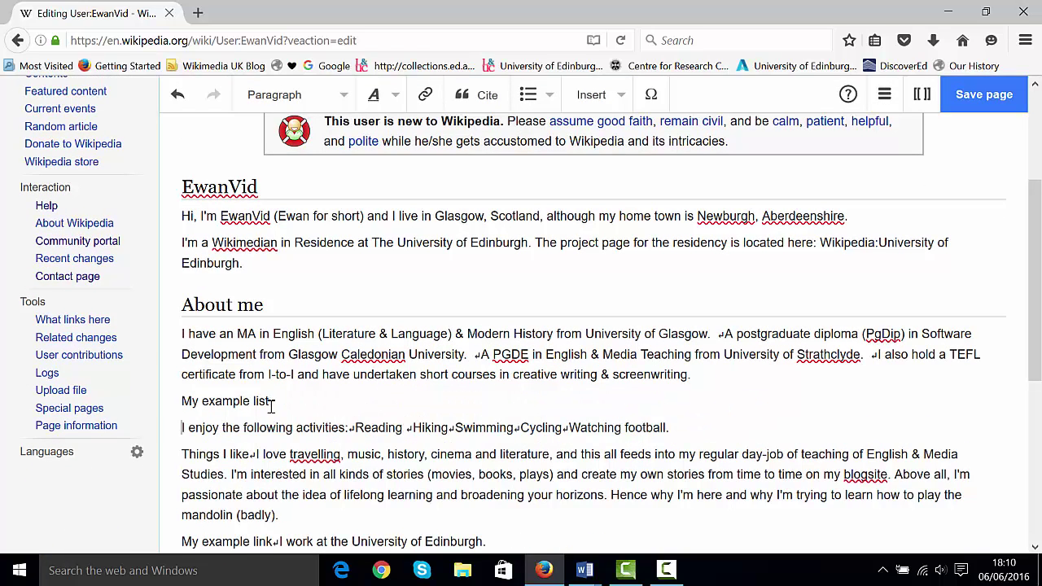
drag(271, 403, 168, 402)
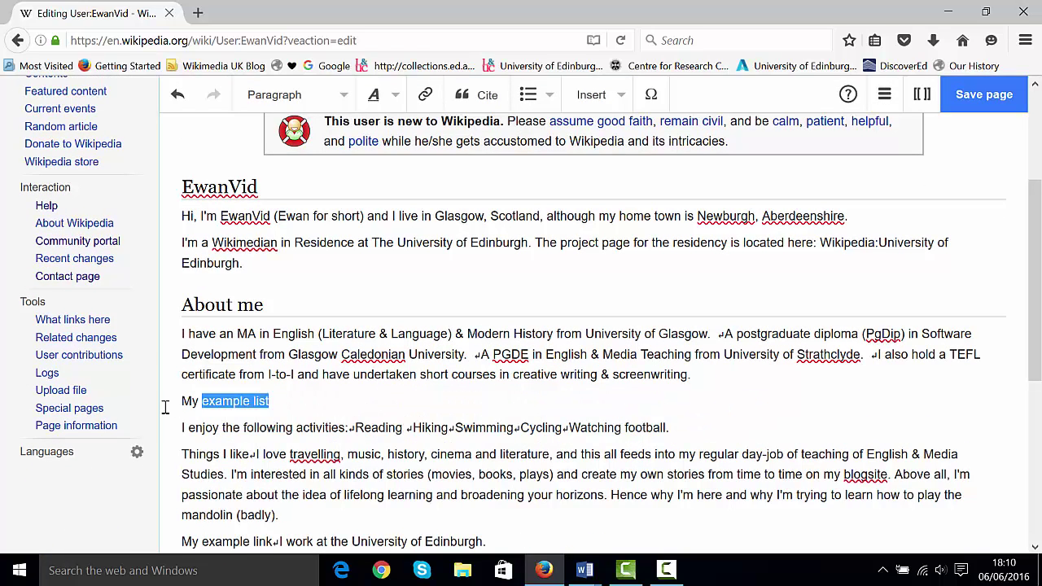
click(321, 97)
click(309, 167)
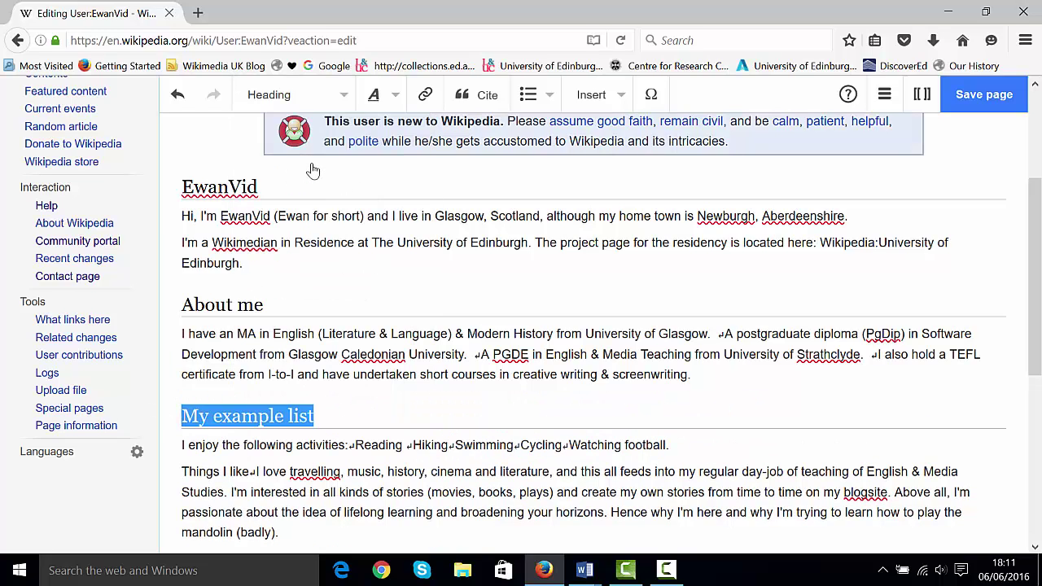
click(377, 354)
Step: Separate 'Things I like' from the 'I love travelling' text and make it a heading
scroll(633, 259, down, 4)
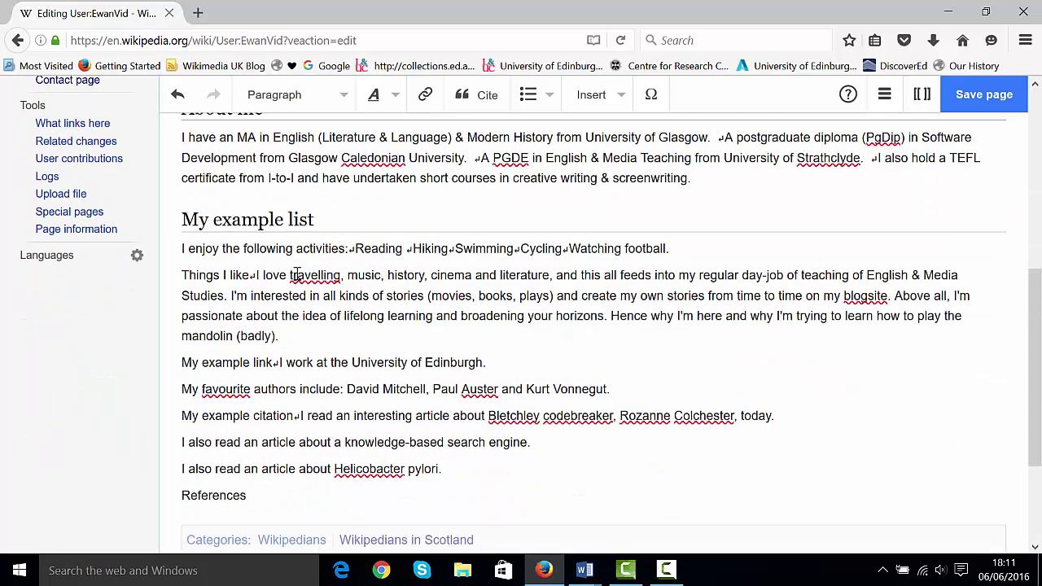
click(253, 275)
key(Return)
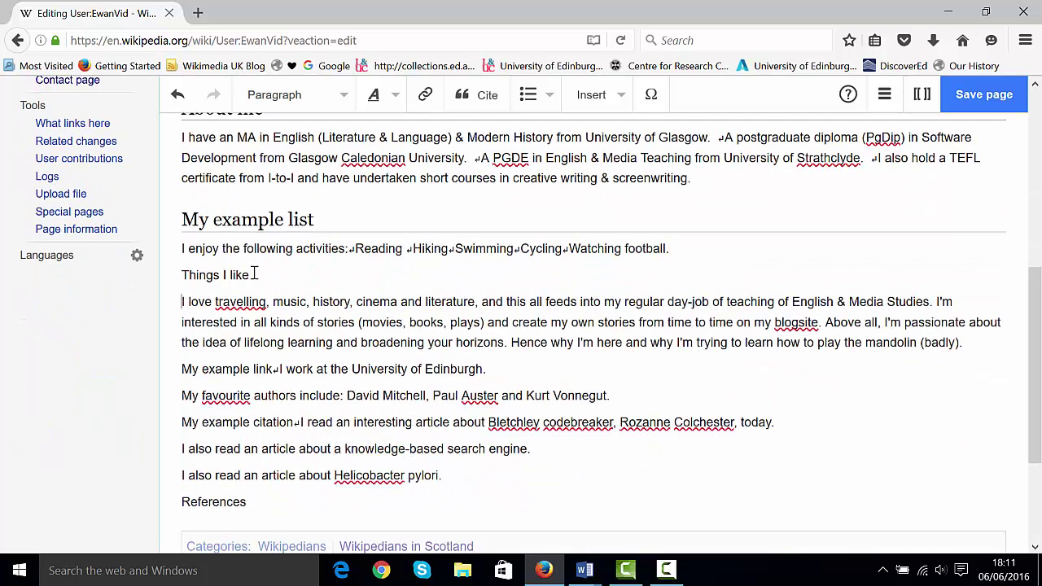
drag(254, 274, 177, 276)
click(301, 107)
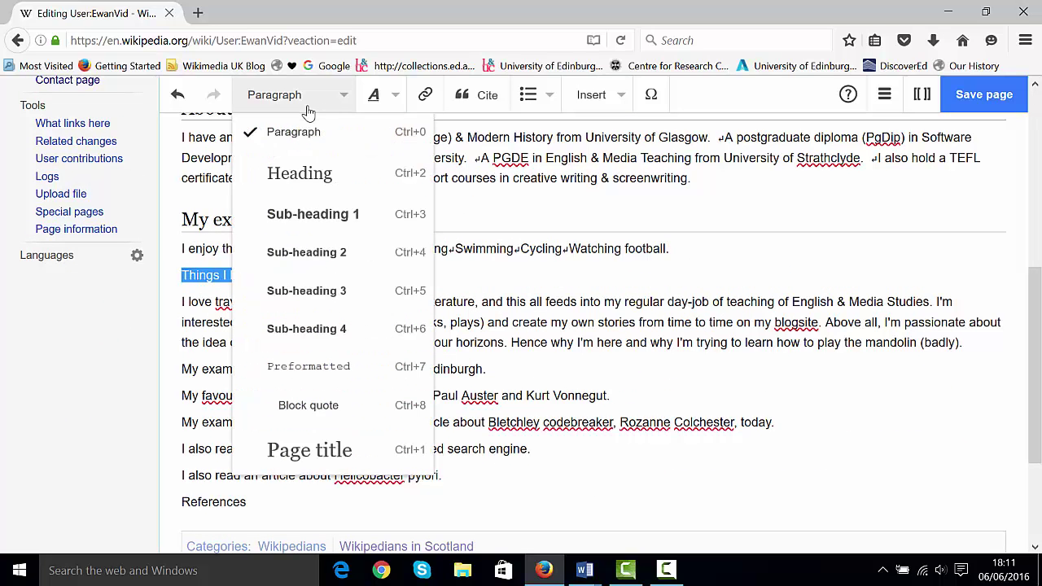
click(305, 167)
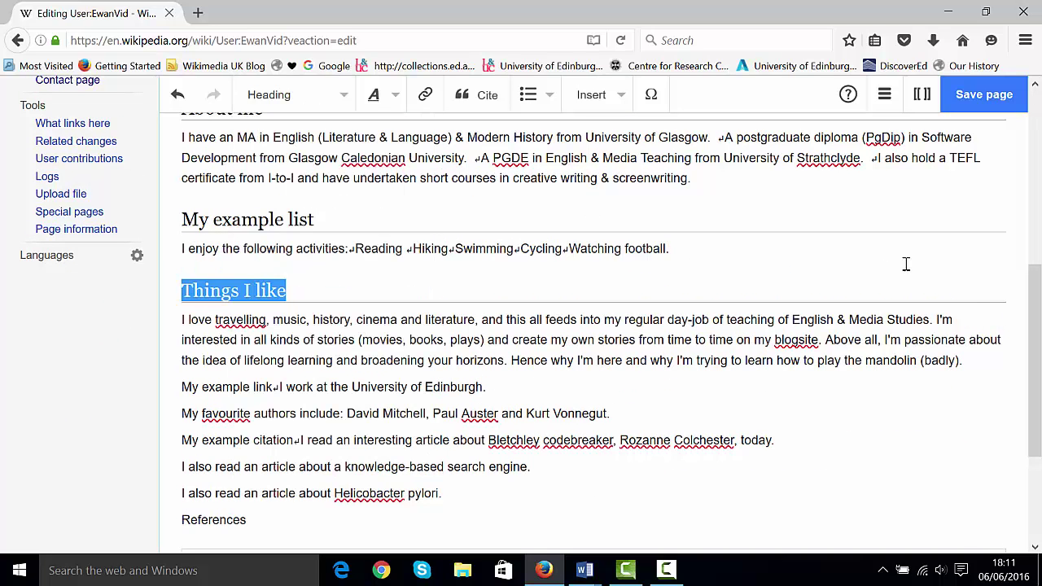
Step: Split 'My example link' from the University of Edinburgh sentence and make it a heading
scroll(1018, 320, down, 1)
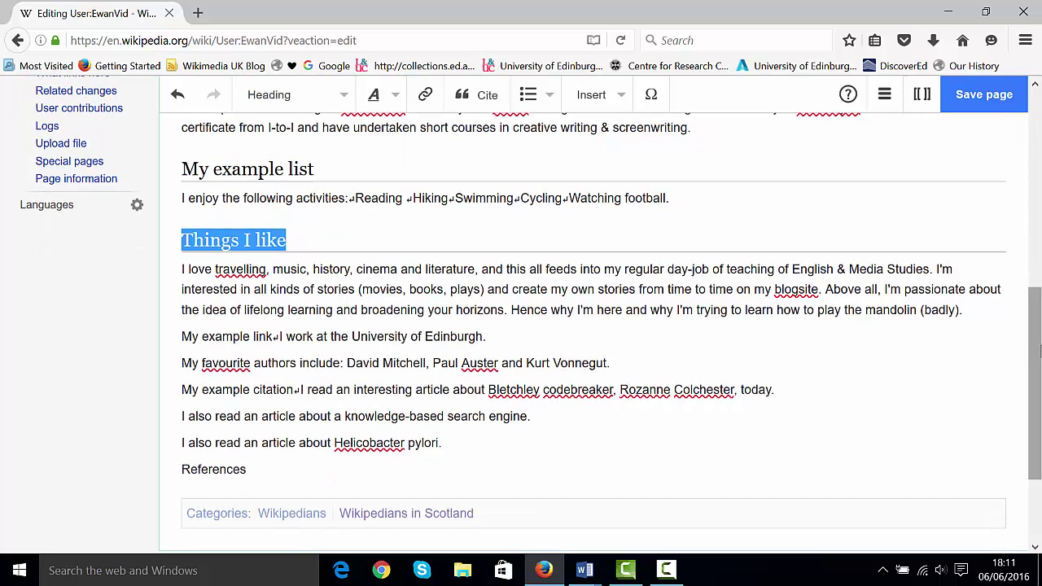
click(281, 336)
key(Return)
drag(281, 336, 182, 337)
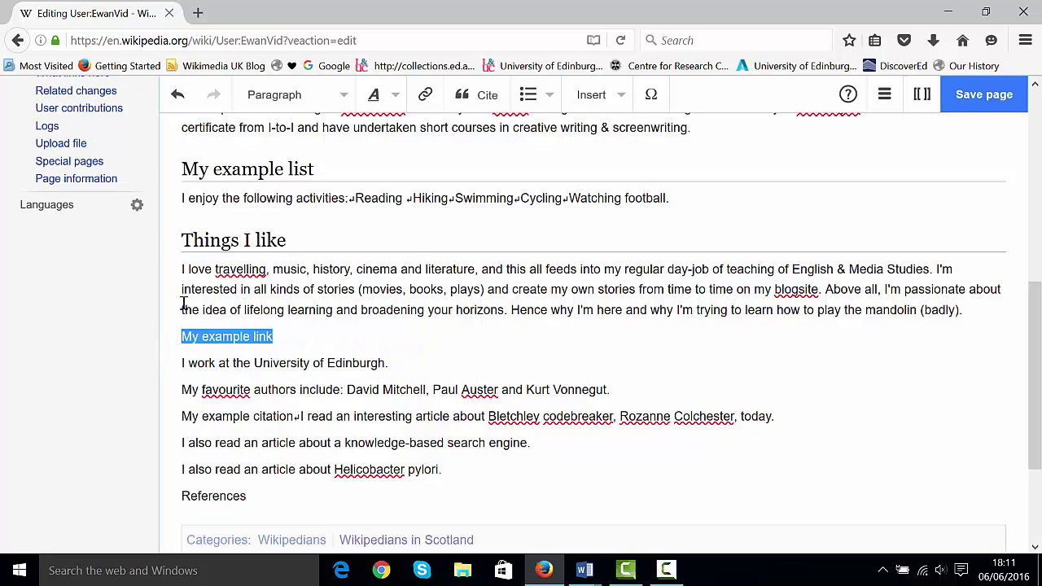
click(274, 94)
click(315, 197)
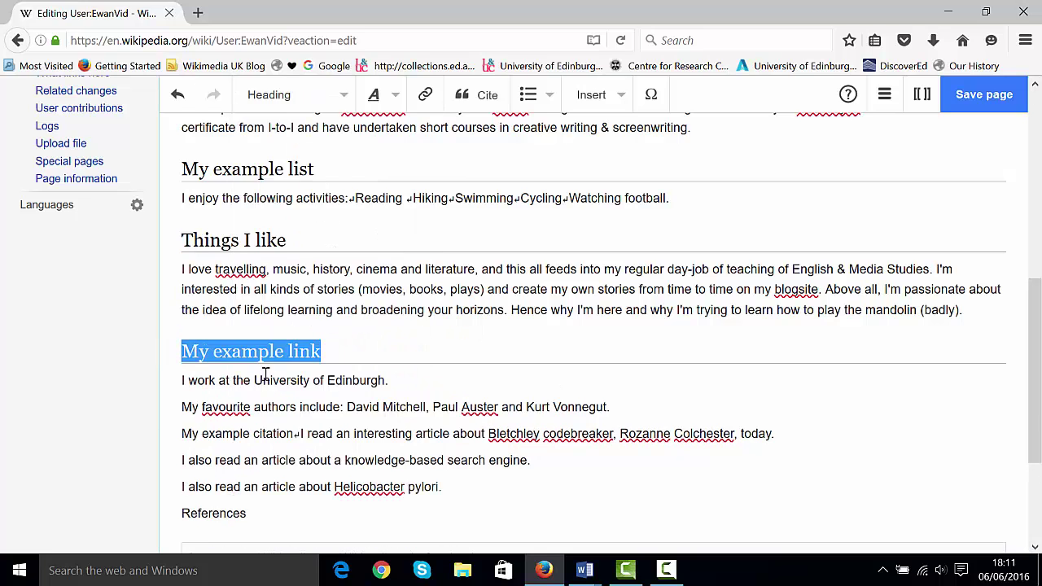
Step: Make 'My example citation' a heading, keeping the Bletchley article sentence below as normal paragraph text
drag(302, 434, 152, 430)
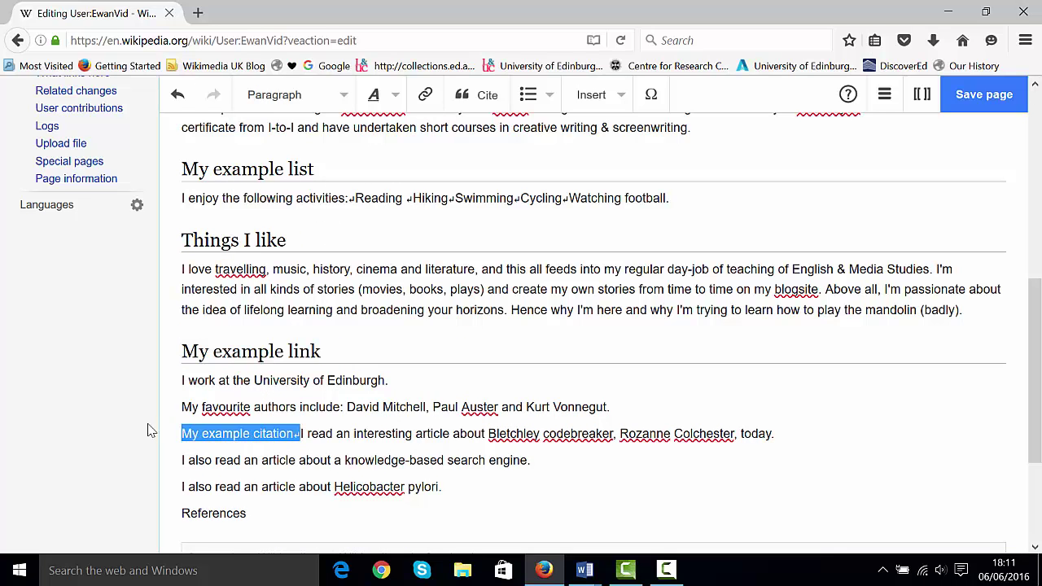
click(290, 92)
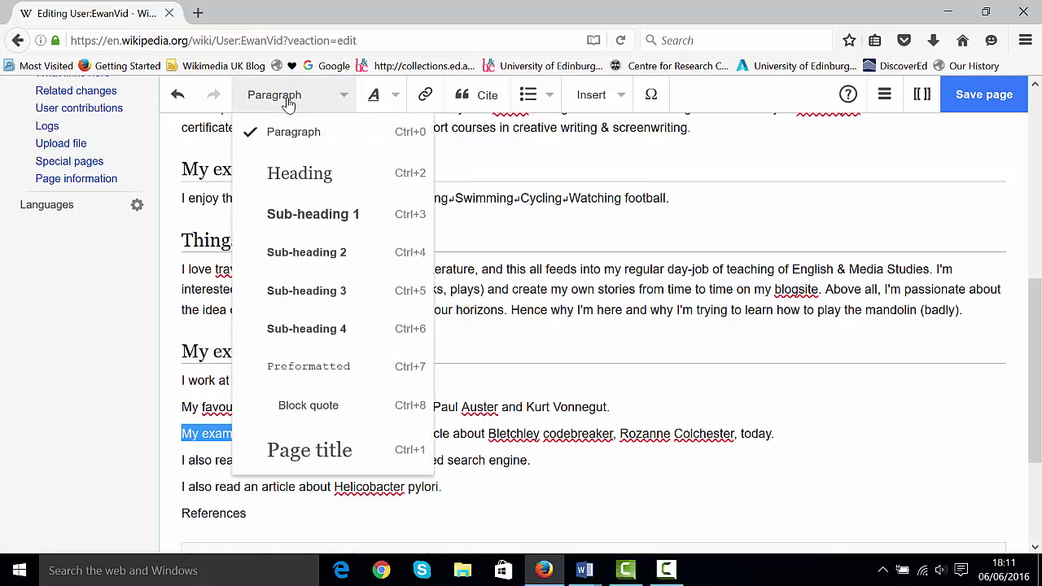
click(290, 170)
click(361, 447)
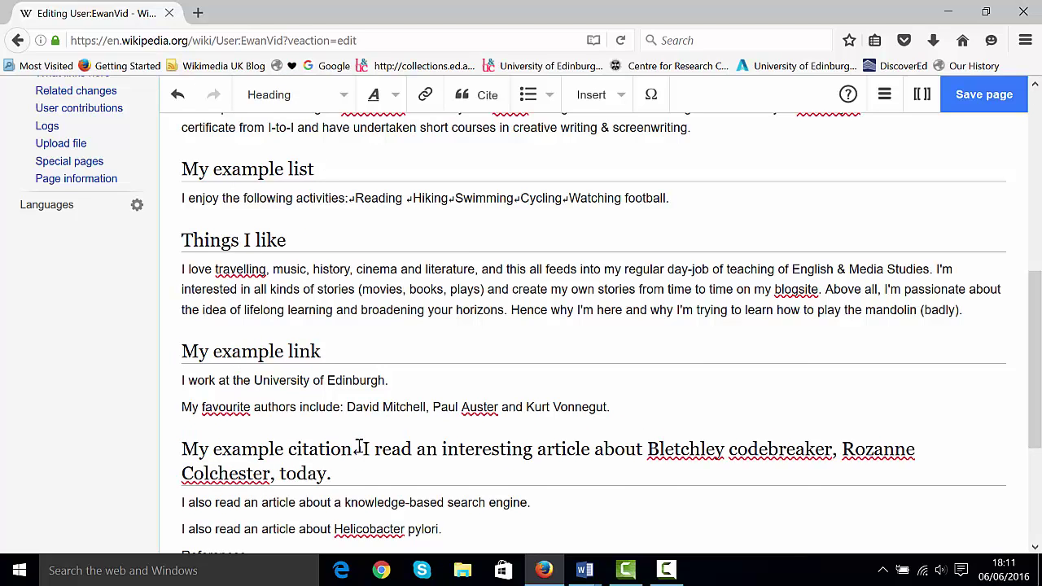
key(Return)
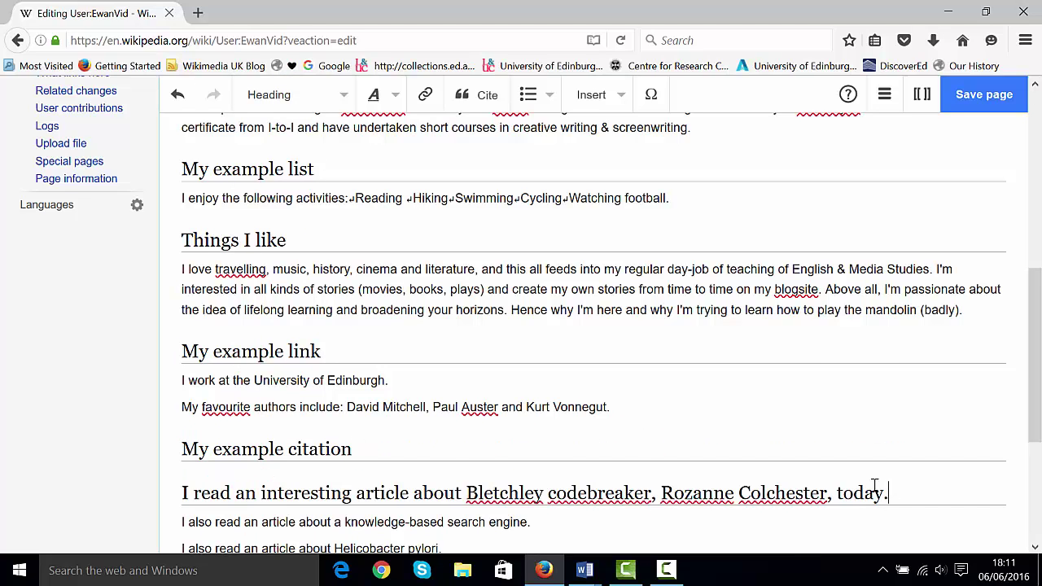
drag(887, 492, 181, 493)
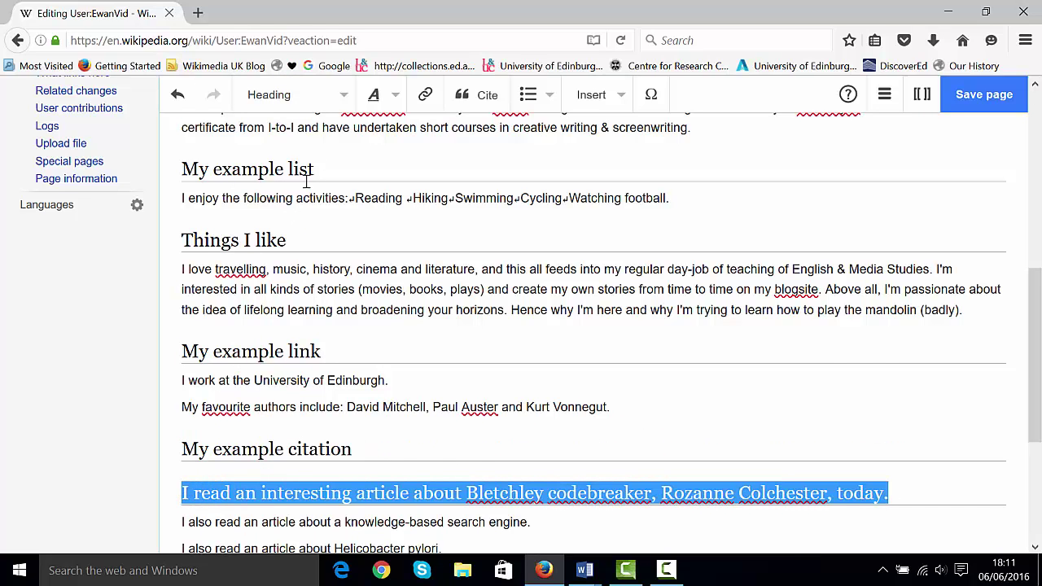
click(321, 104)
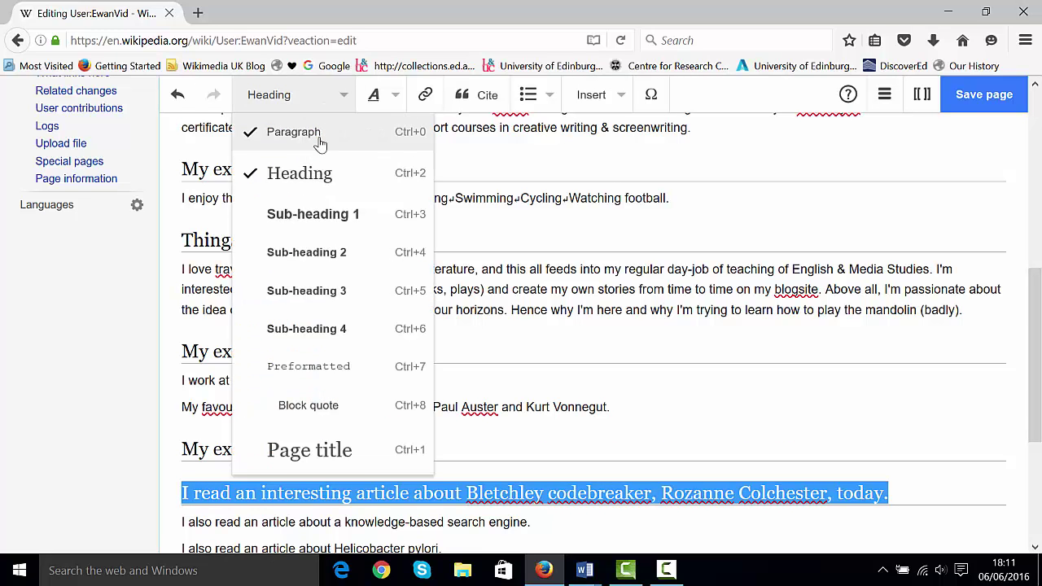
click(320, 140)
click(524, 379)
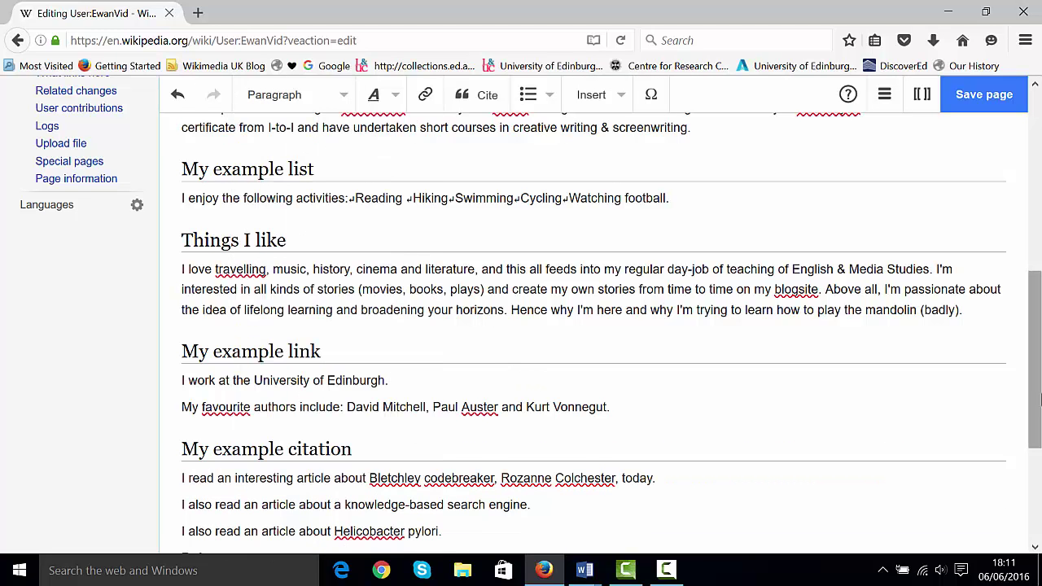
Step: Format 'References' as a heading
scroll(979, 397, down, 5)
drag(272, 329, 159, 332)
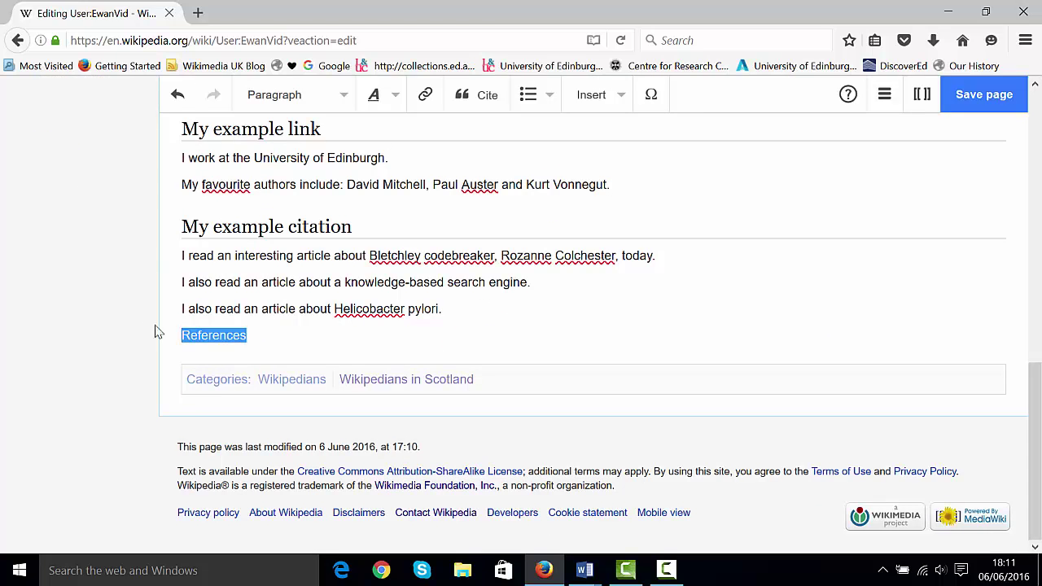
click(324, 96)
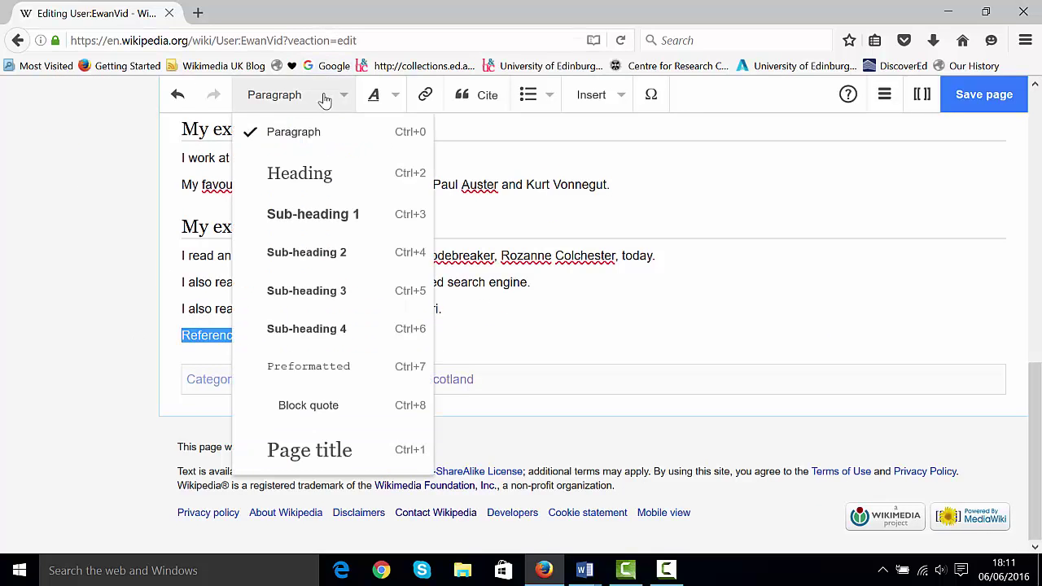
click(320, 179)
click(530, 350)
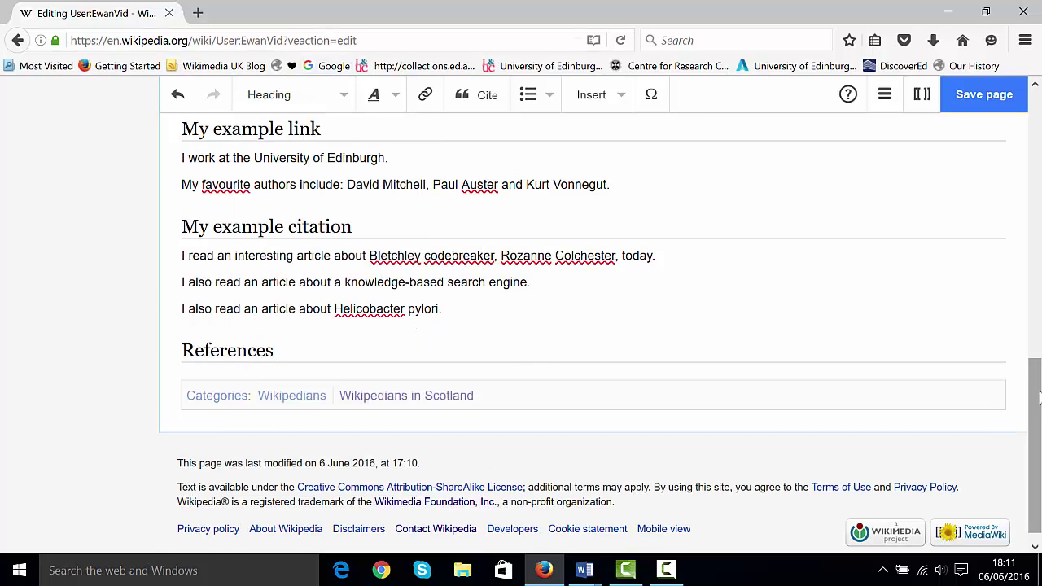
drag(1037, 396, 976, 137)
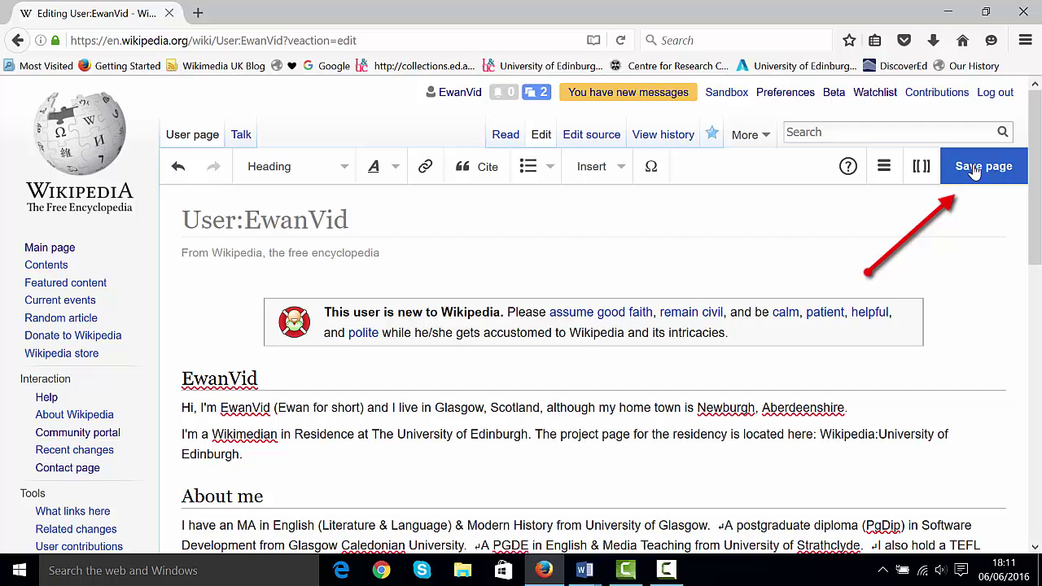
Step: Save the user page with the edit summary 'Added heading'
click(974, 169)
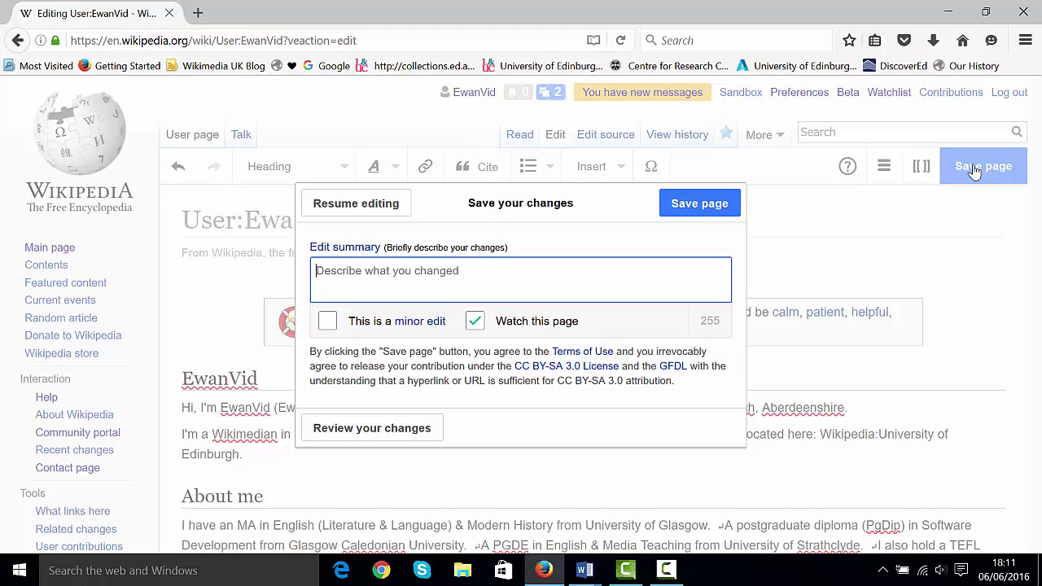
text(Added h)
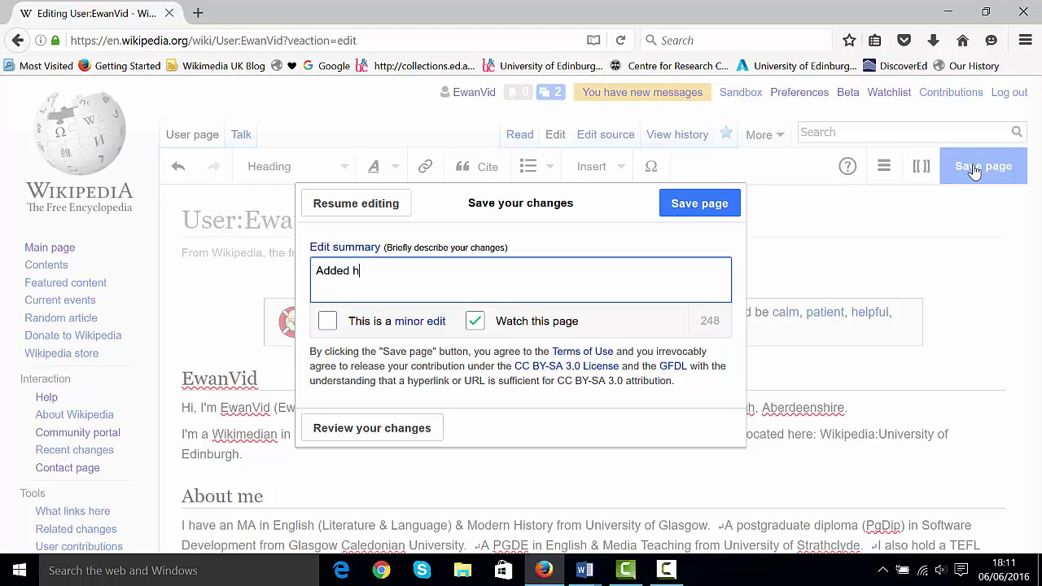
text(eadings)
click(688, 203)
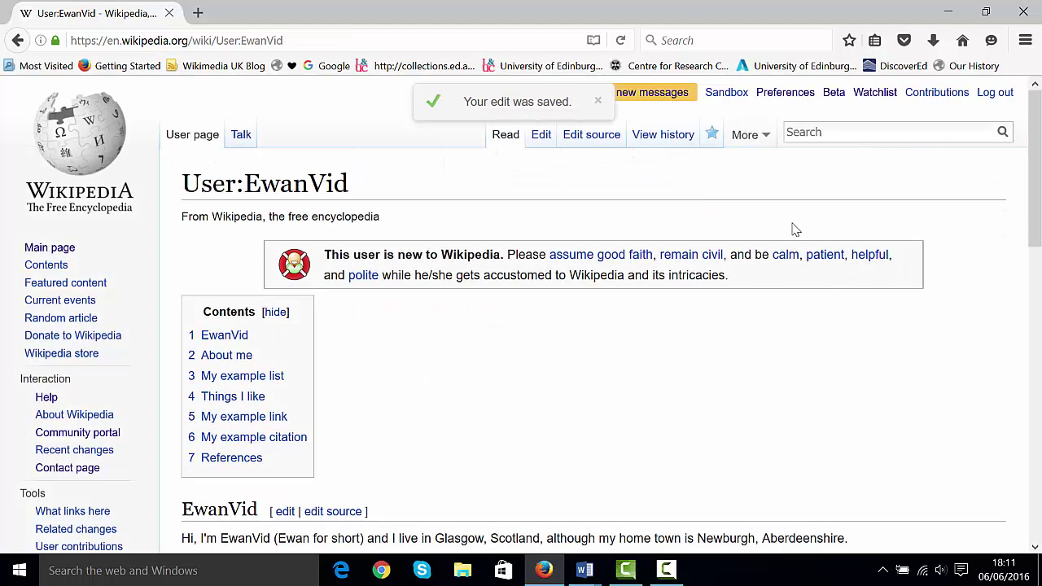
Step: Scroll through the saved EwanVid page, checking its seven sections down to References
scroll(792, 228, down, 3)
scroll(1039, 444, down, 9)
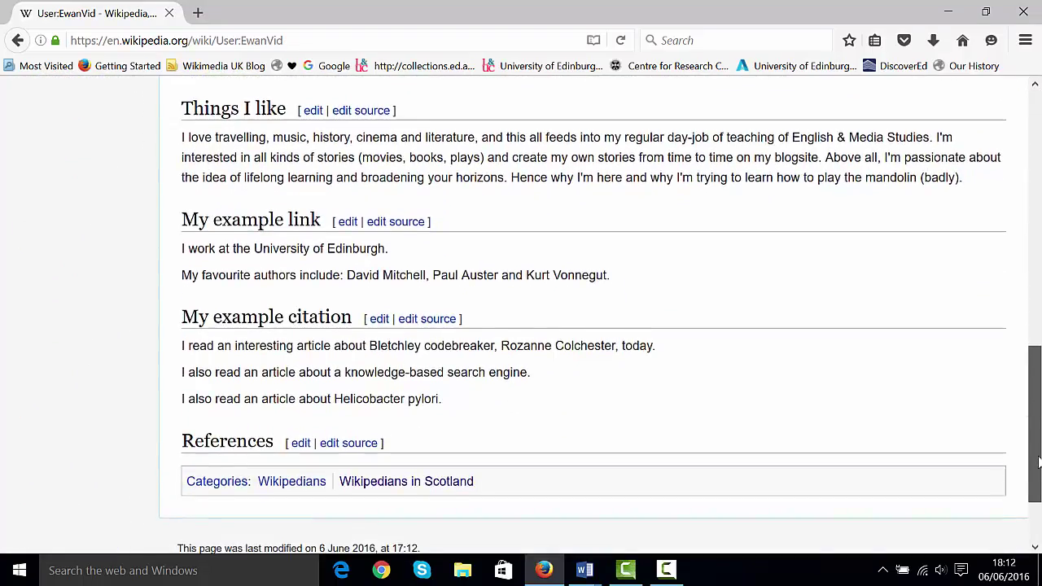
drag(1039, 444, 1039, 208)
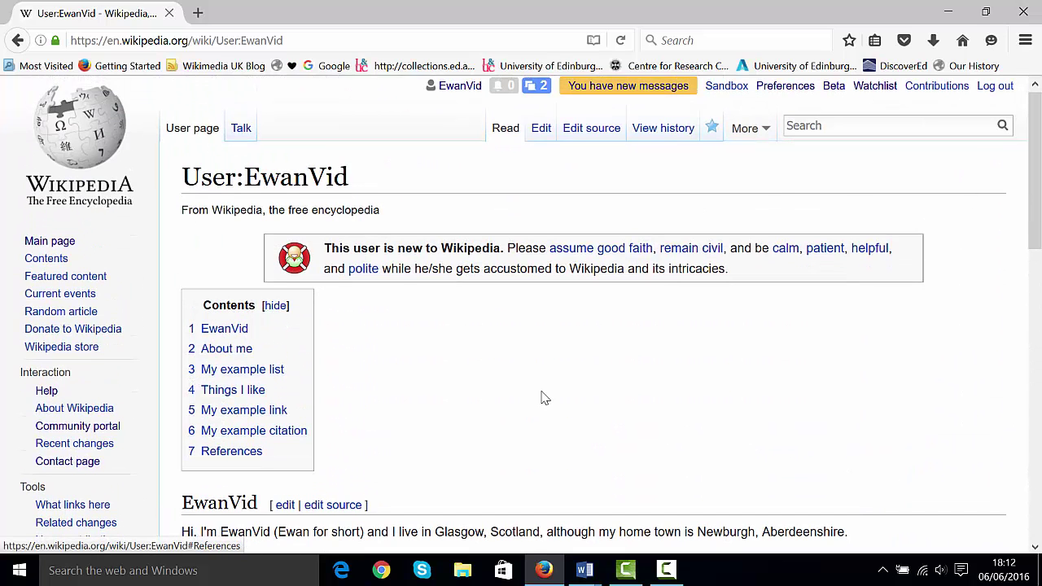
drag(1035, 228, 1035, 271)
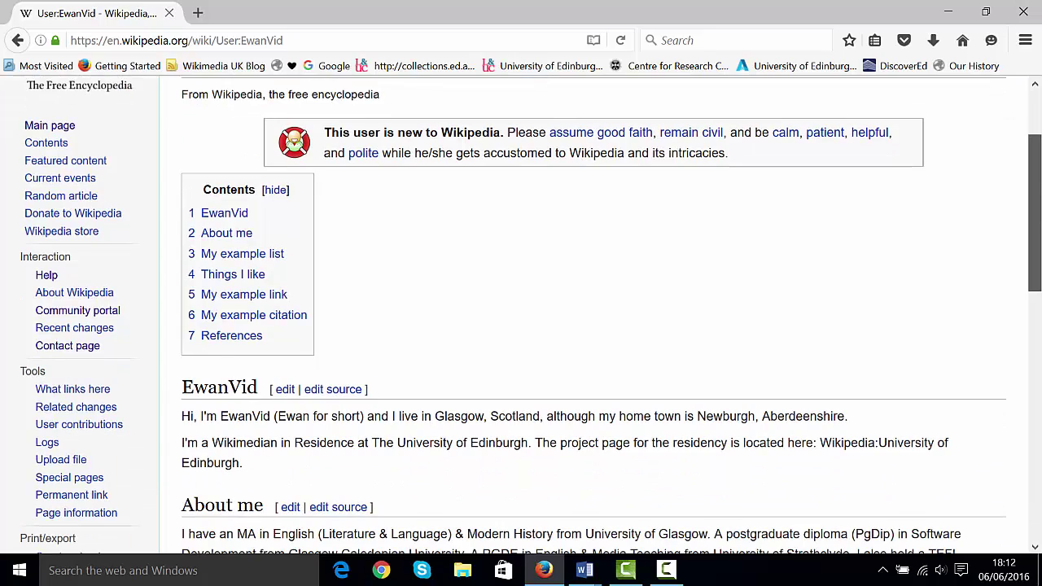
mouse_move(1039, 222)
mouse_down()
mouse_move(1038, 442)
mouse_move(1038, 230)
mouse_up()
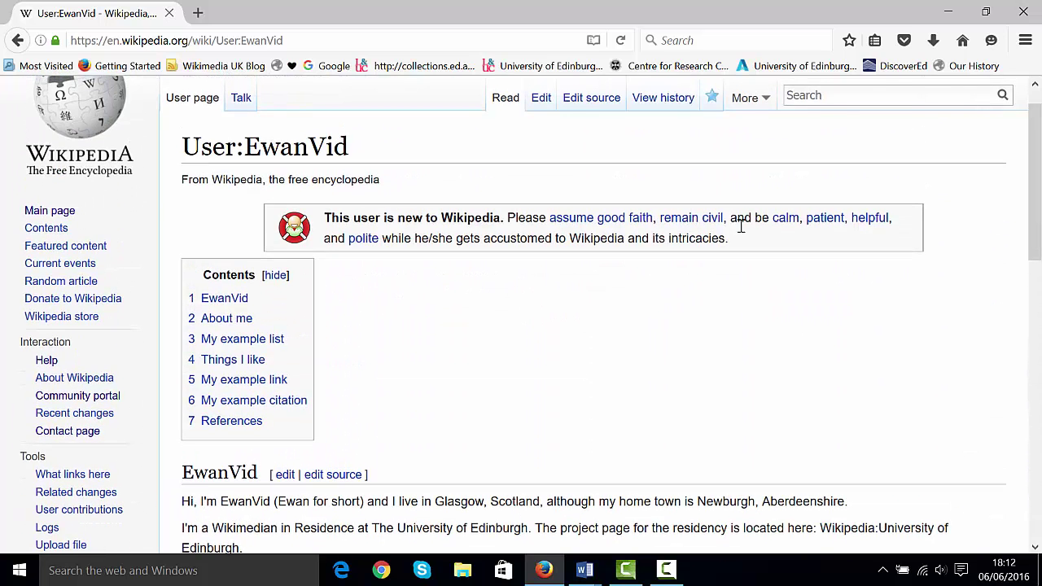
Step: In the visual editor, make EwanVid bold and 'Wikimedian in Residence' italic in the intro
click(541, 104)
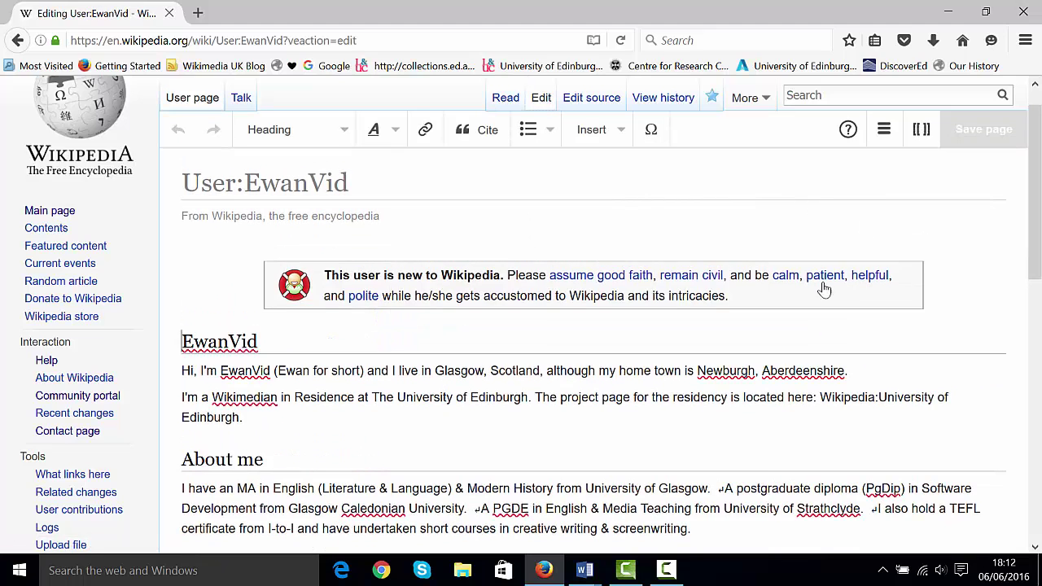
drag(272, 370, 217, 372)
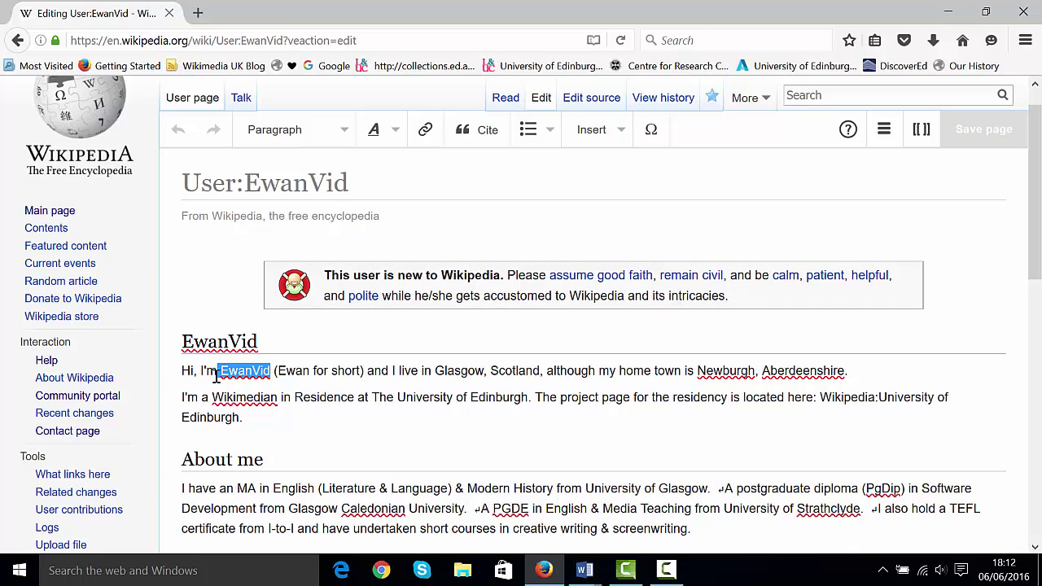
click(374, 131)
click(403, 281)
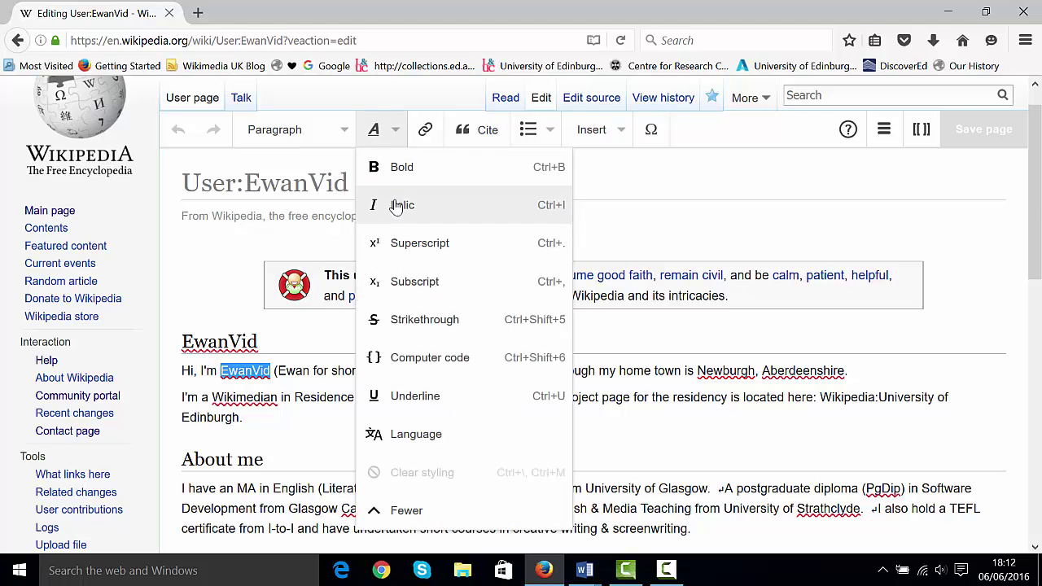
click(407, 176)
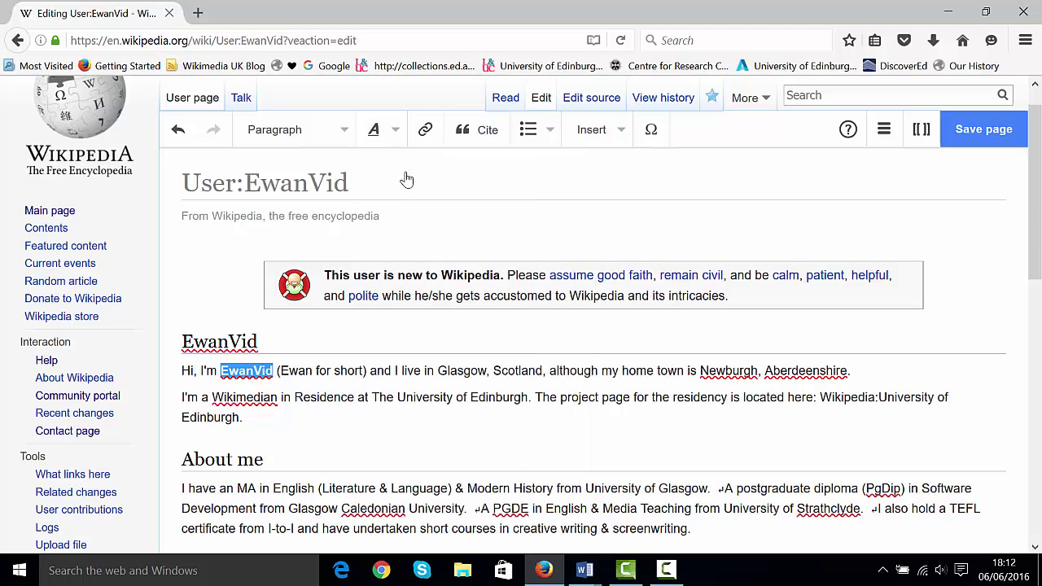
click(326, 396)
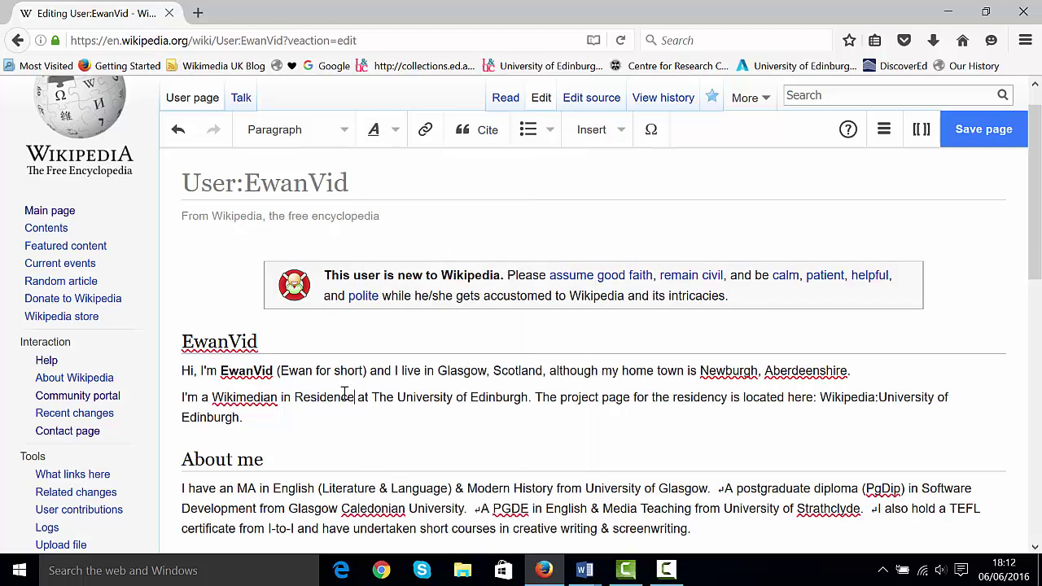
drag(344, 396, 213, 398)
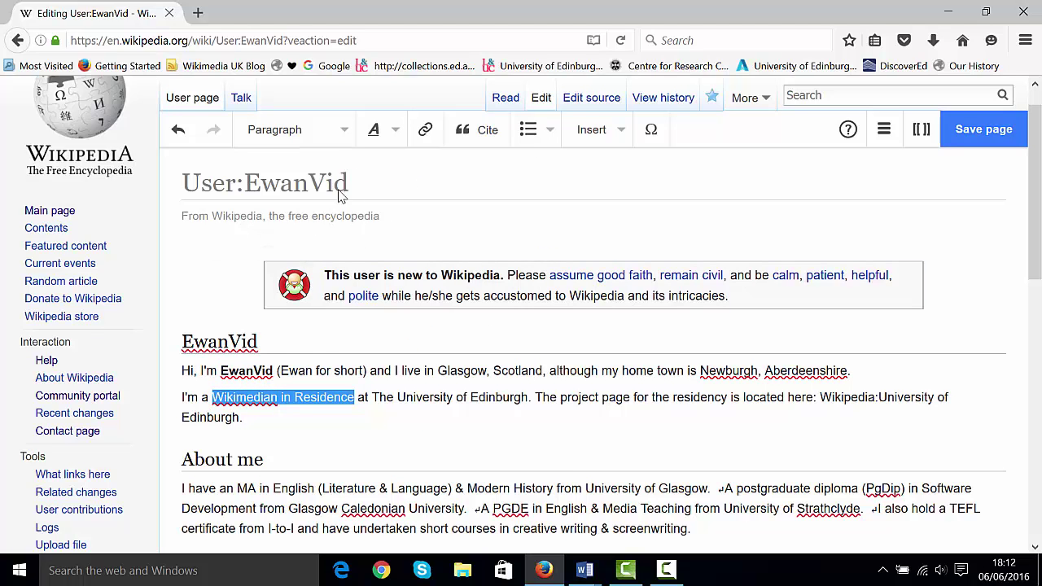
click(376, 132)
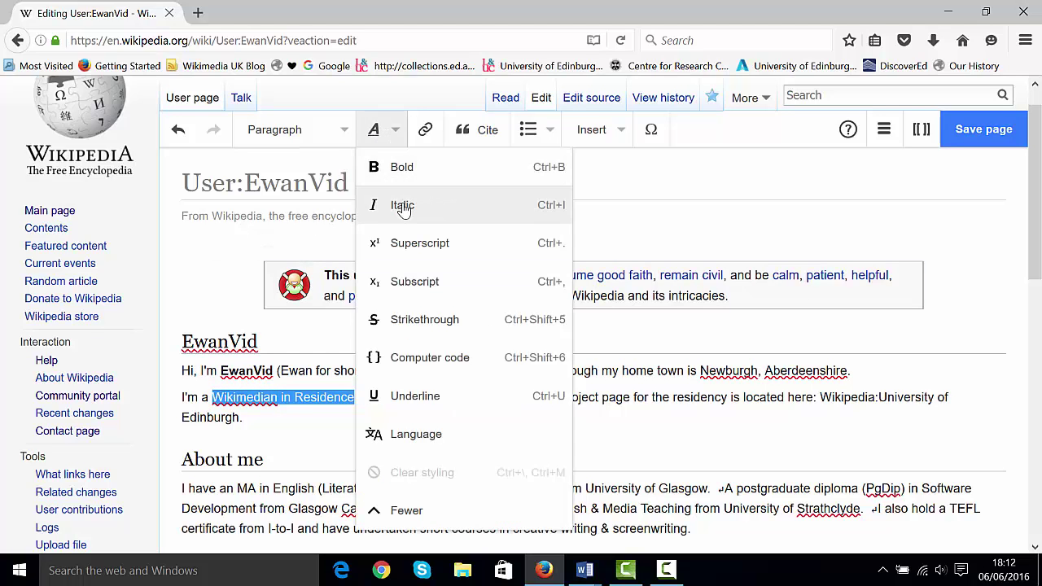
click(400, 205)
click(394, 429)
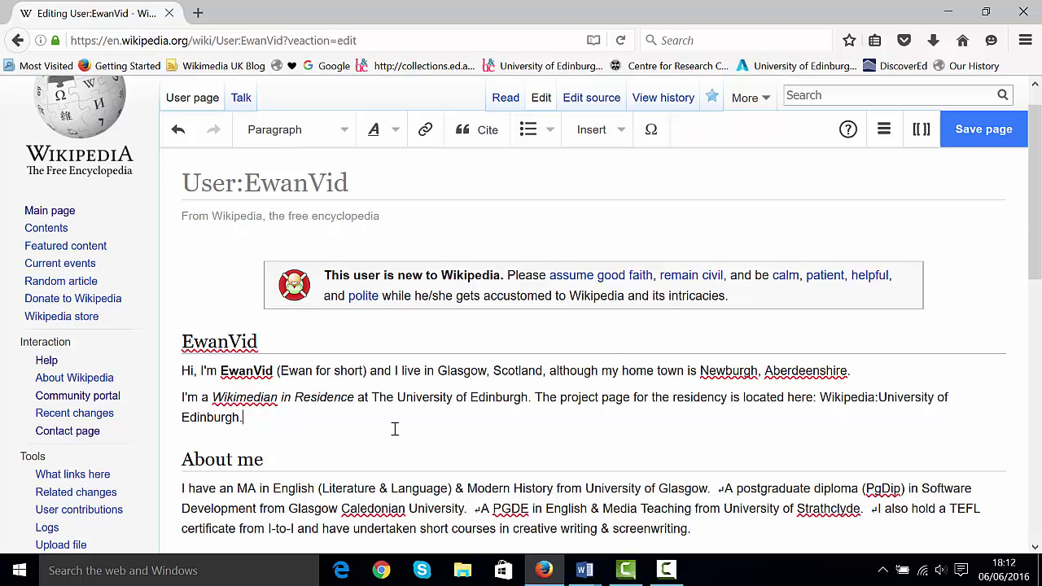
Step: Save with the summary 'Added bold & ita' and reopen the page for editing
click(985, 143)
text(Added b)
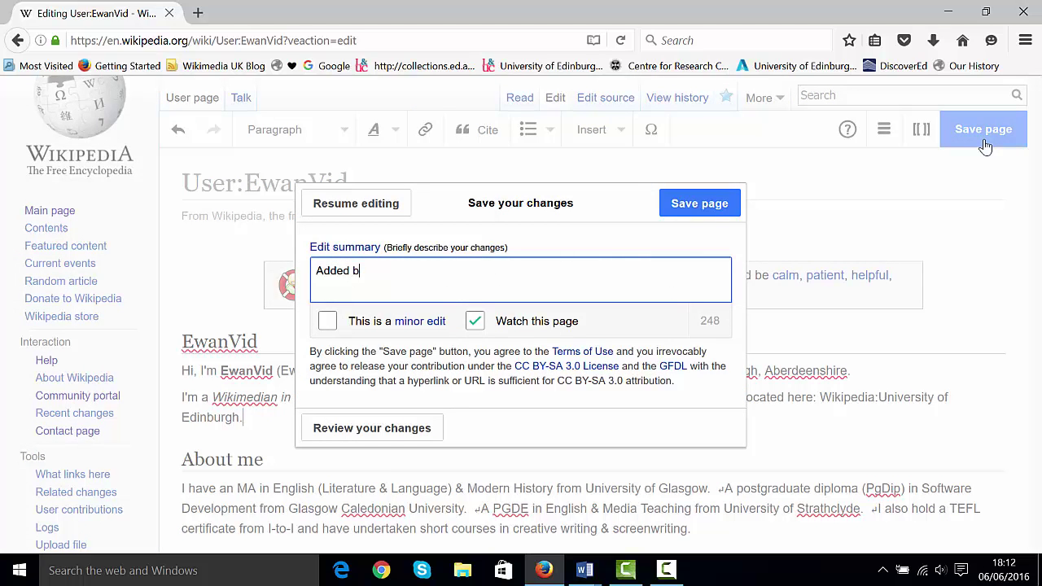
text(old & italics)
click(698, 205)
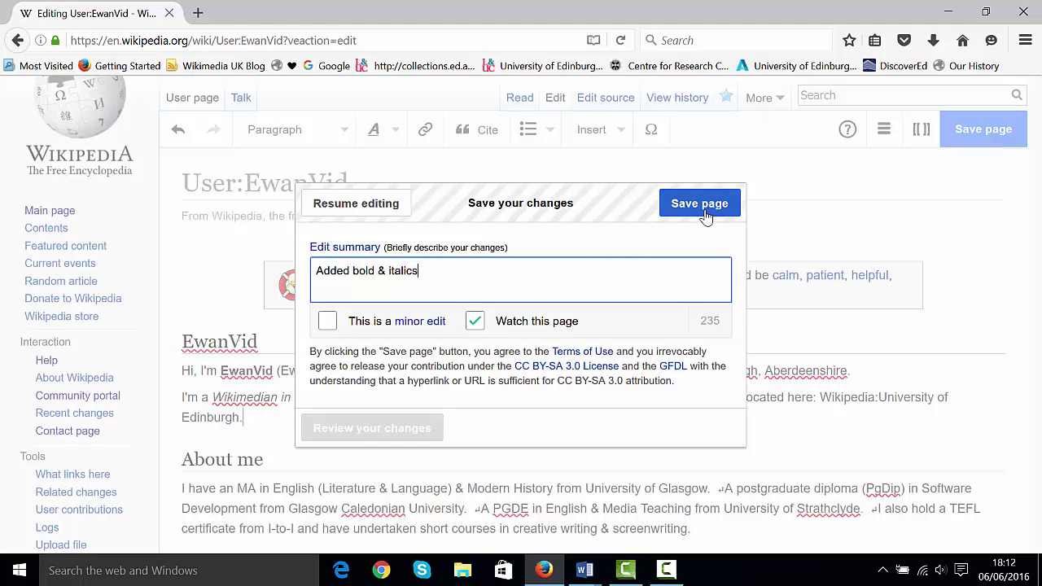
drag(1034, 187, 1030, 370)
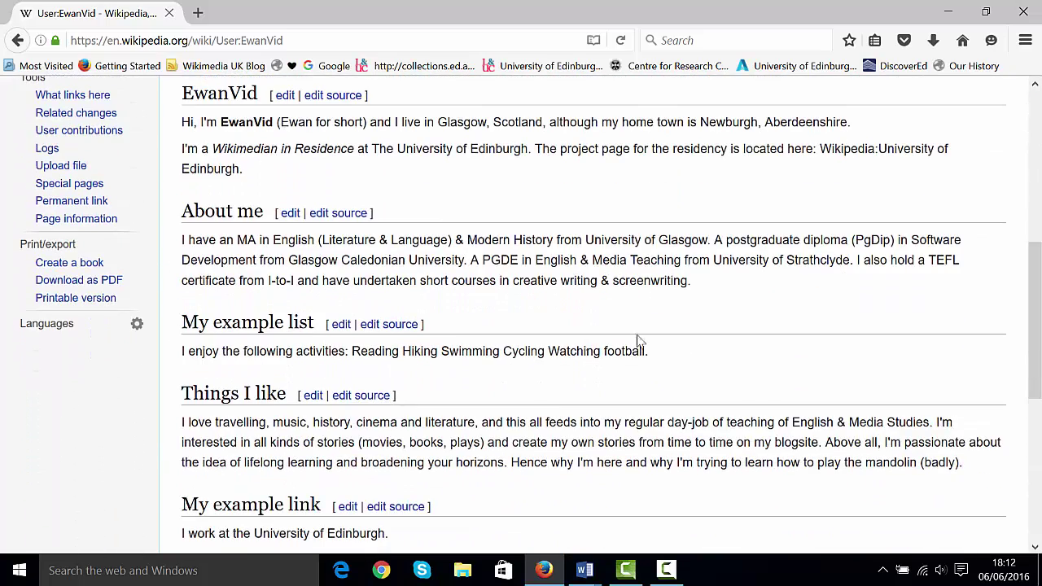
drag(1033, 320, 851, 119)
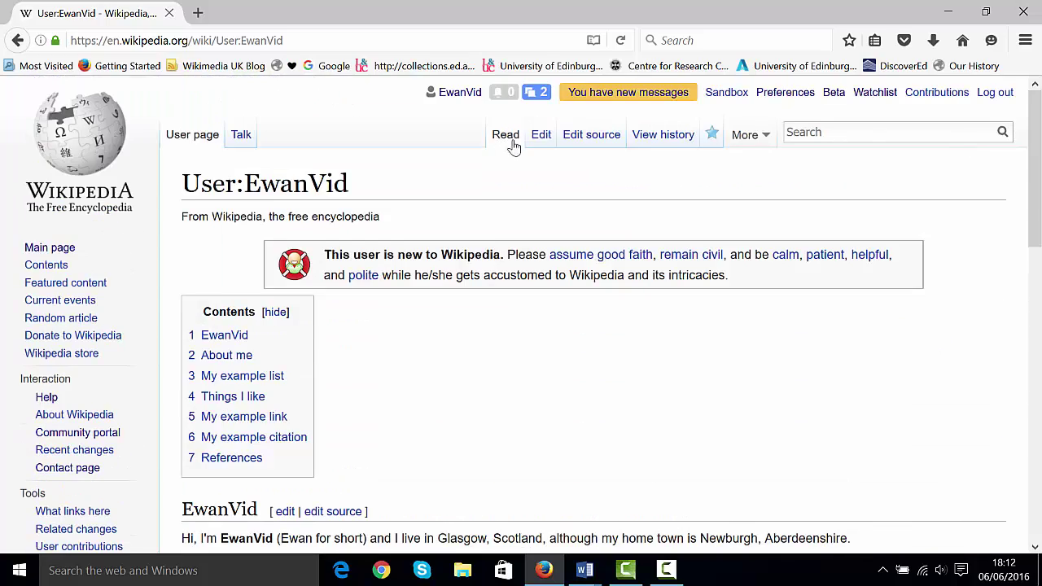
click(542, 136)
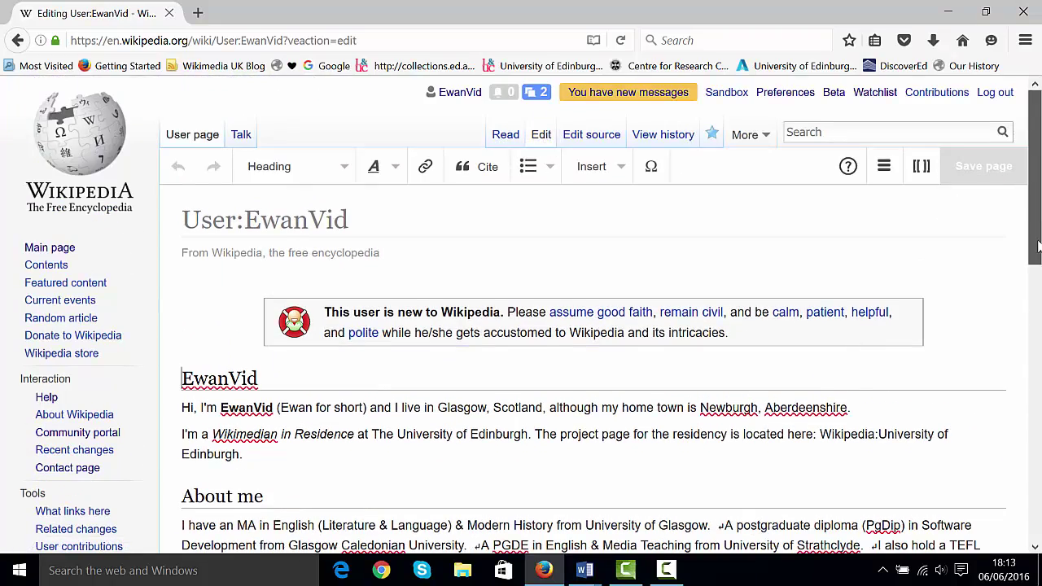
Step: Put Reading, Hiking, Swimming, Cycling and Watching football each on its own line
drag(1034, 177, 1034, 315)
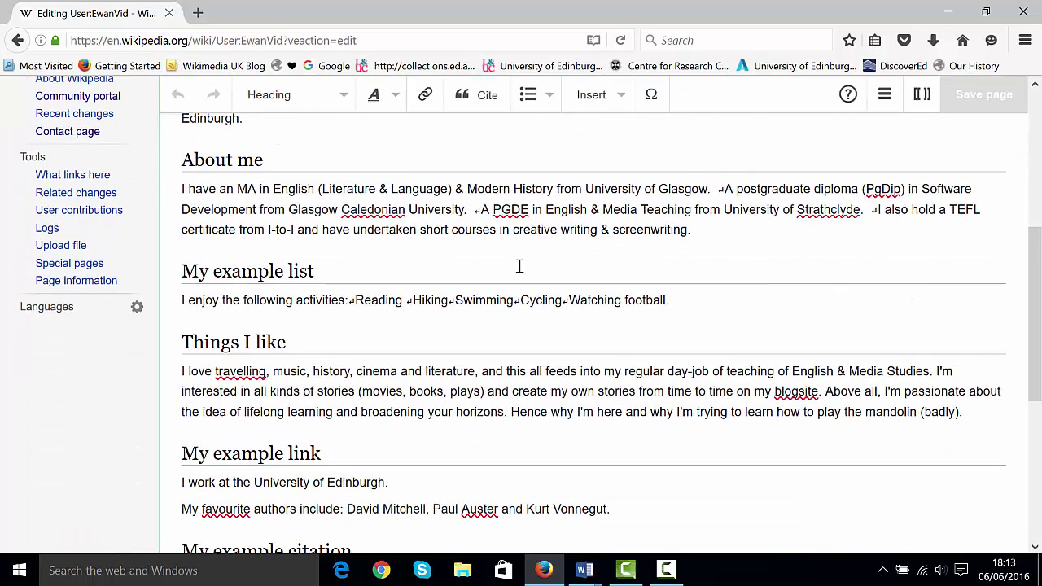
click(353, 299)
key(Return)
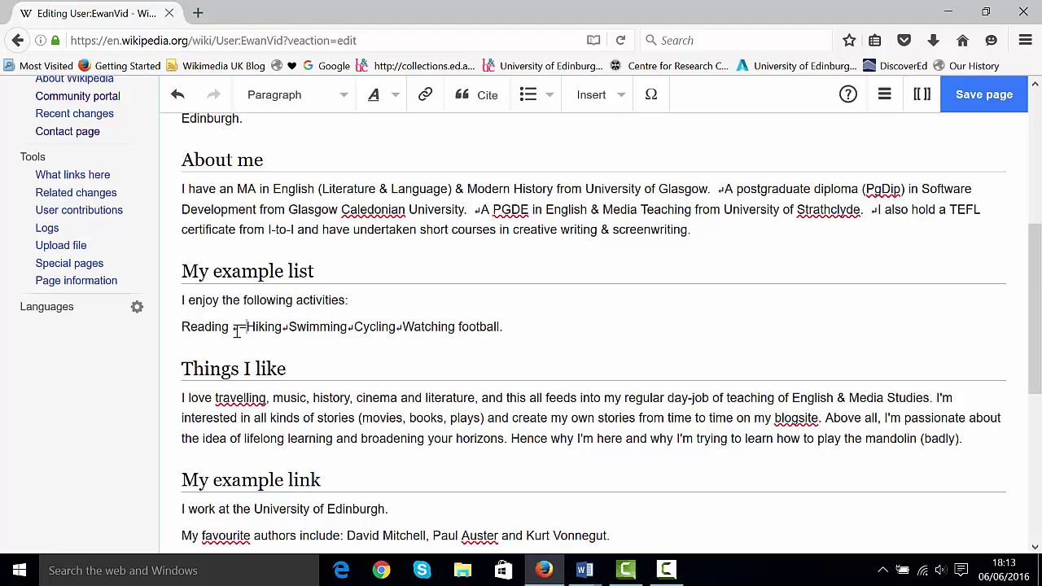
key(Delete)
key(Return)
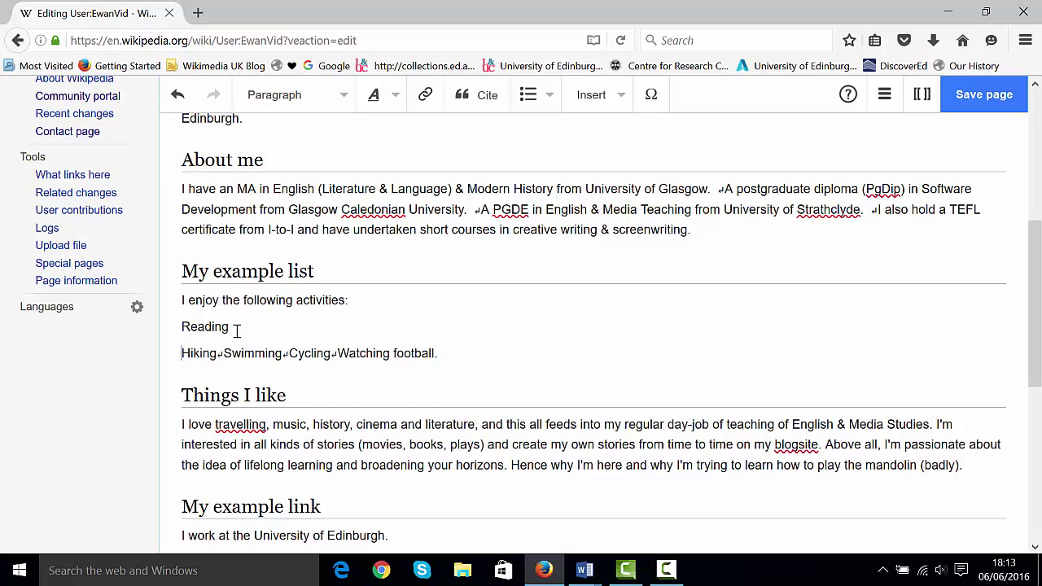
click(224, 352)
key(Delete)
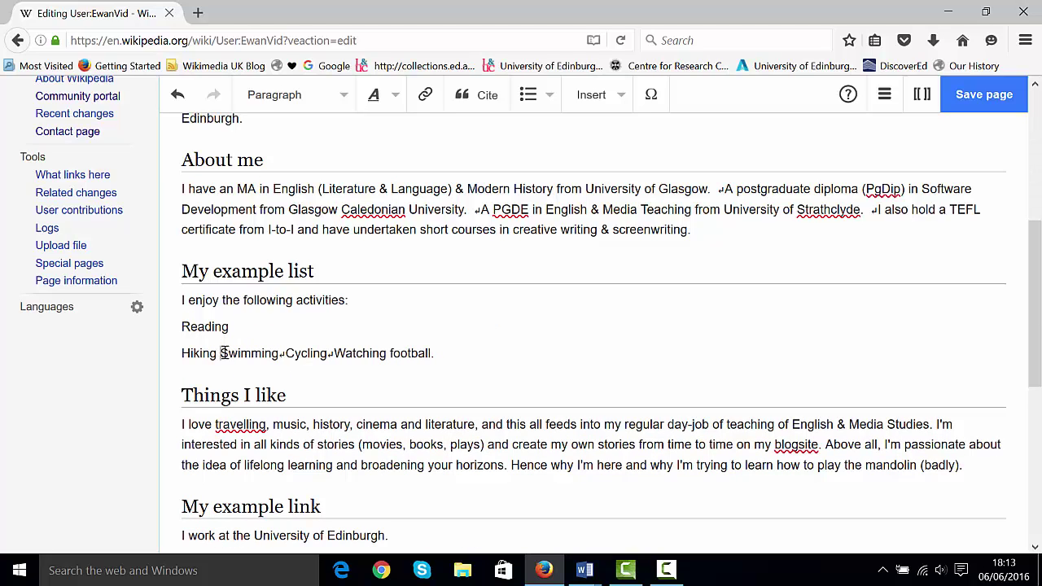
key(Return)
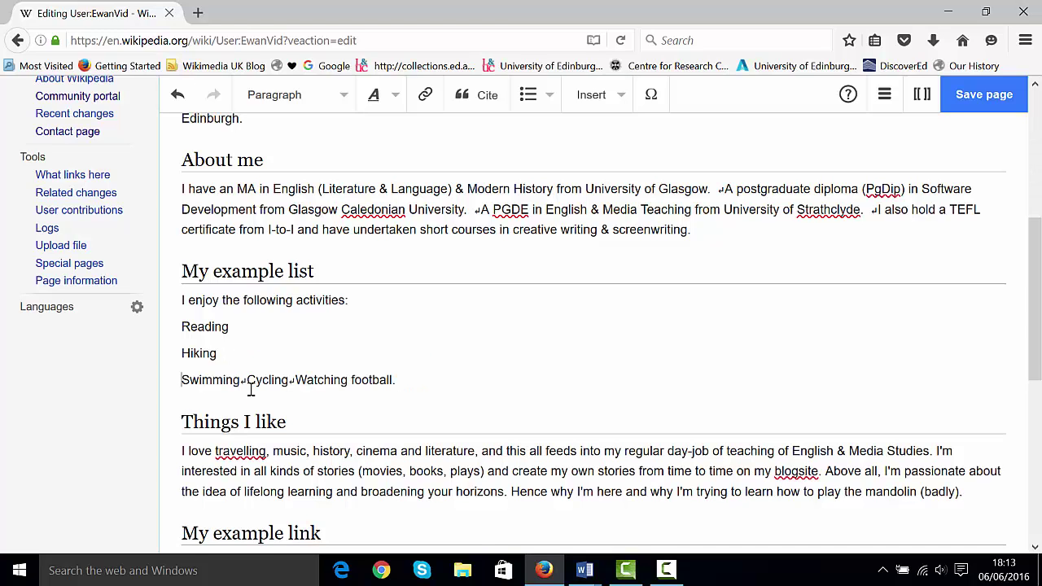
key(BackSpace)
key(Return)
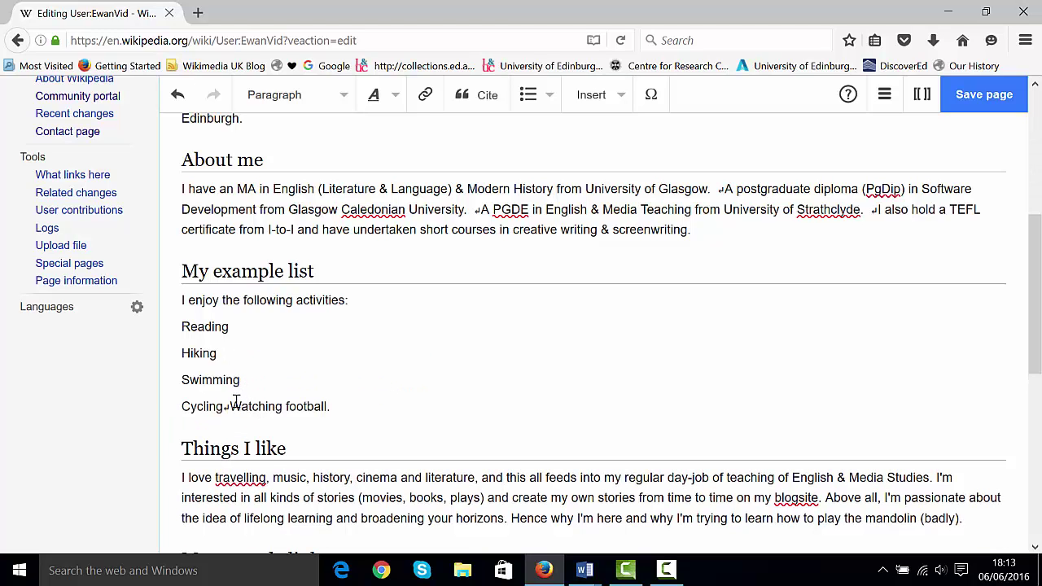
key(BackSpace)
key(Return)
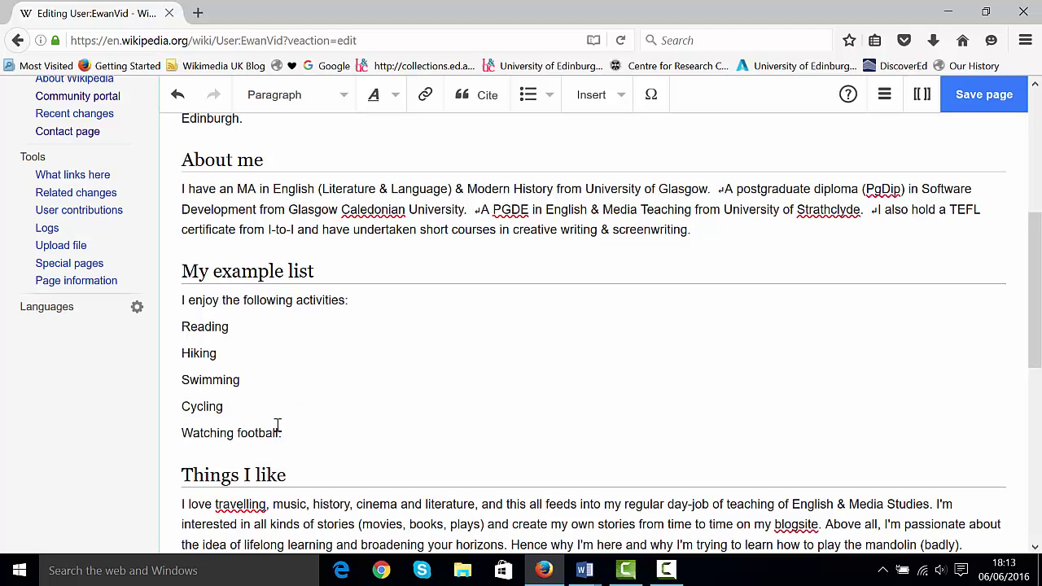
Step: Turn the five activity lines into a bulleted list
drag(284, 432, 174, 321)
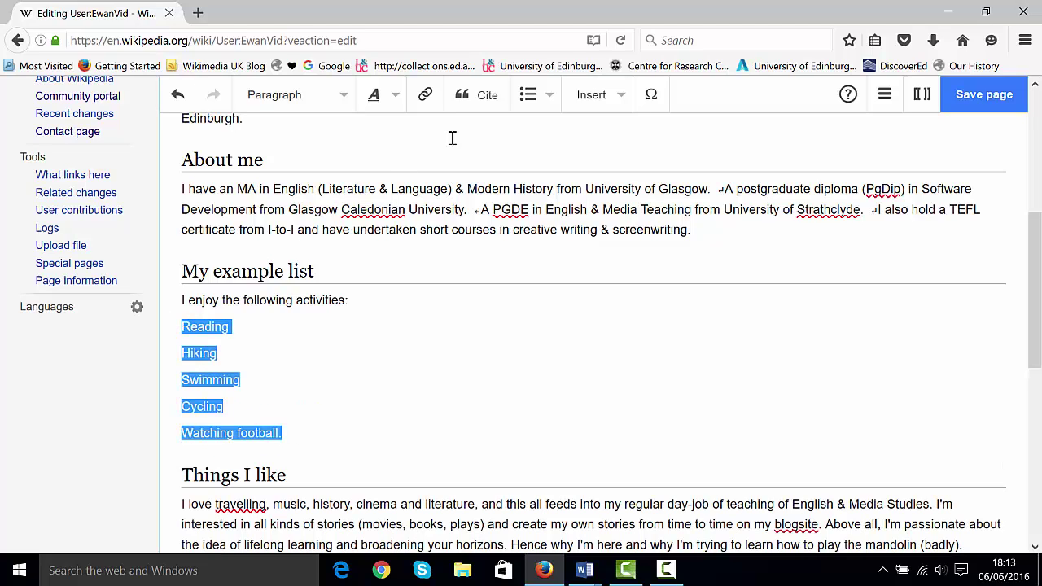
click(545, 104)
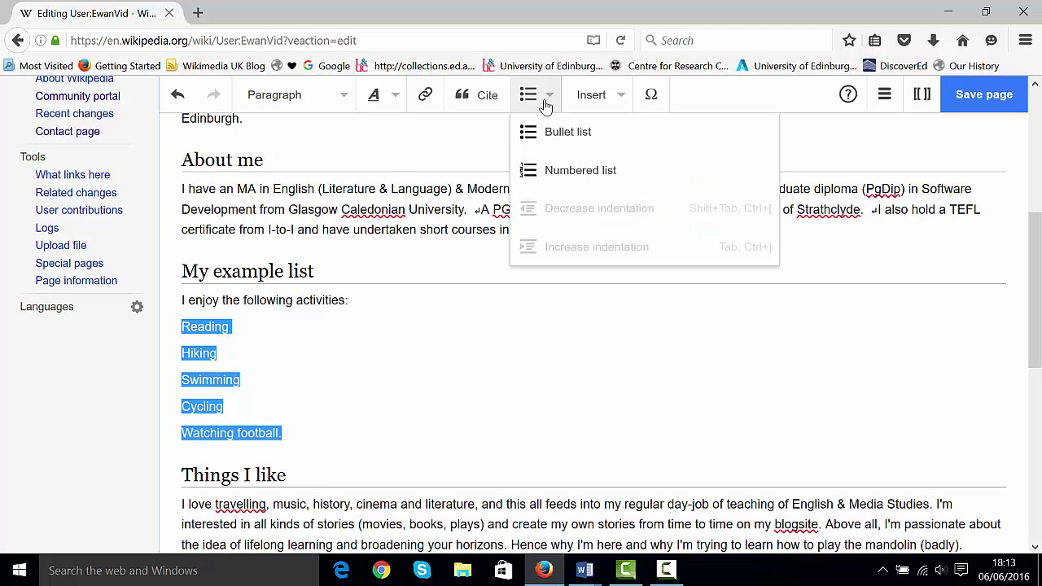
click(556, 132)
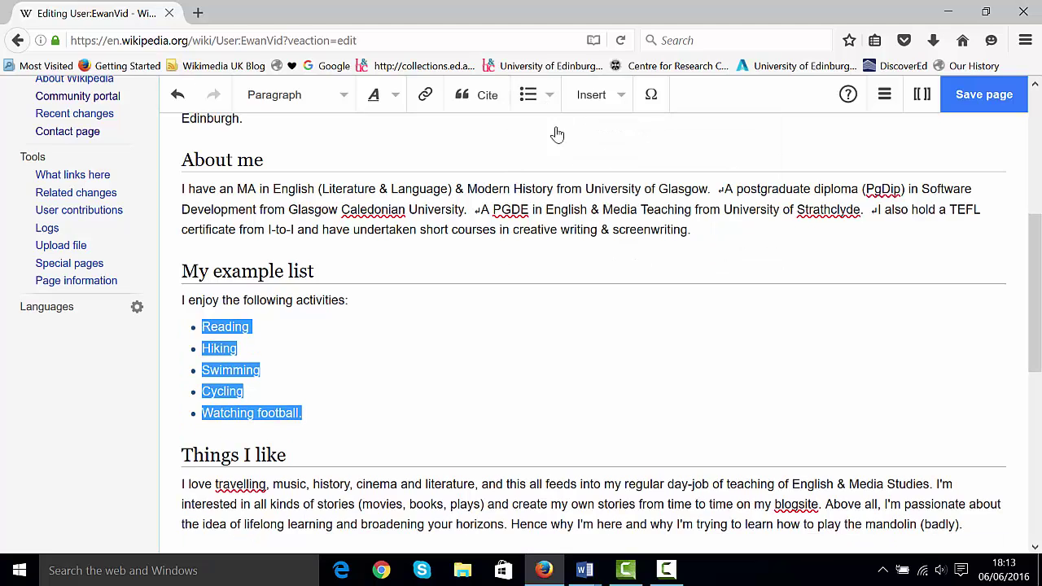
click(472, 360)
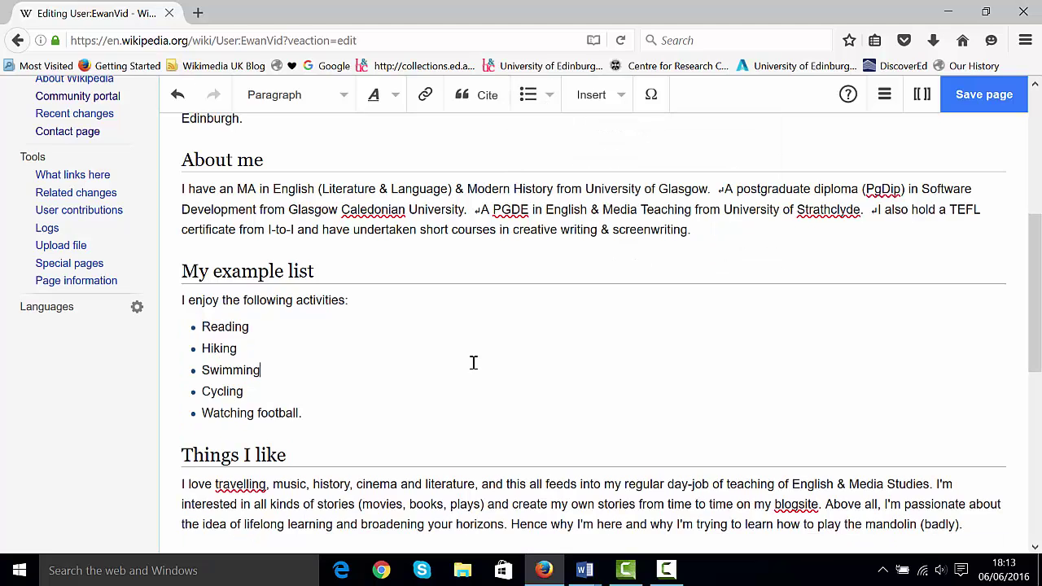
Step: Split the About me qualifications into four paragraphs: degree, diploma, PGDE and TEFL
click(716, 190)
key(Return)
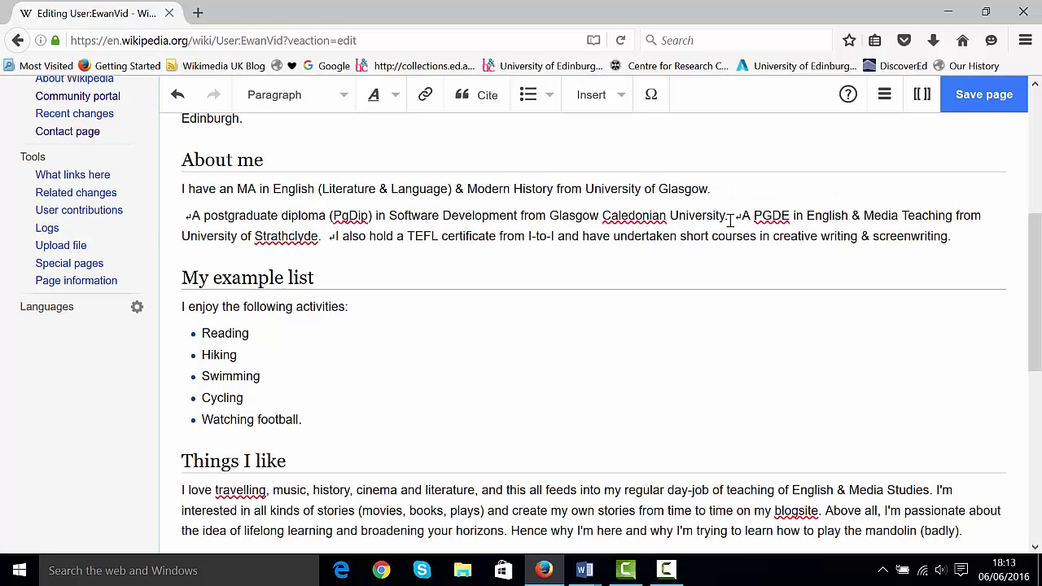
click(739, 215)
key(Return)
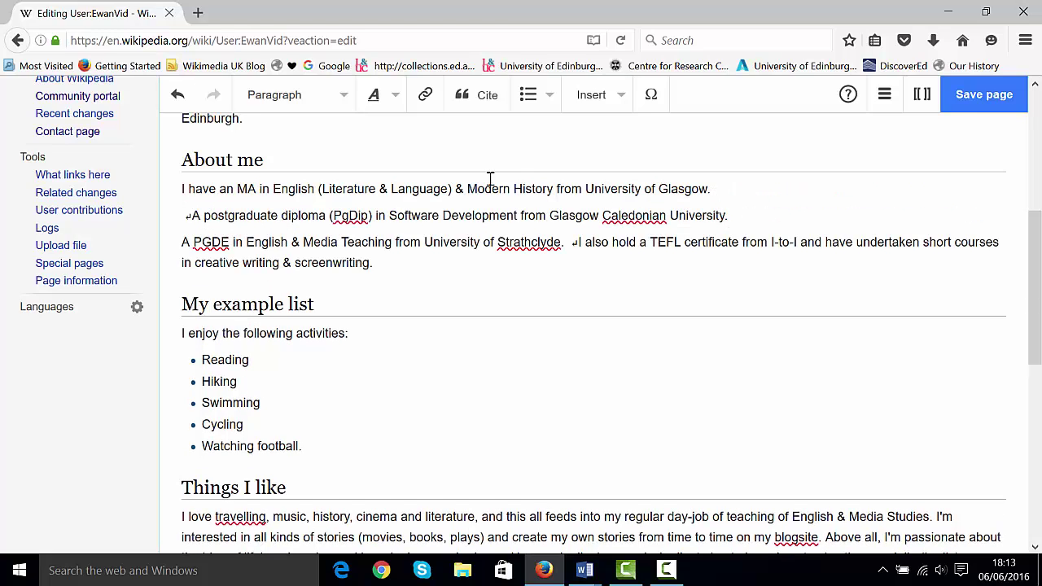
click(196, 212)
key(BackSpace)
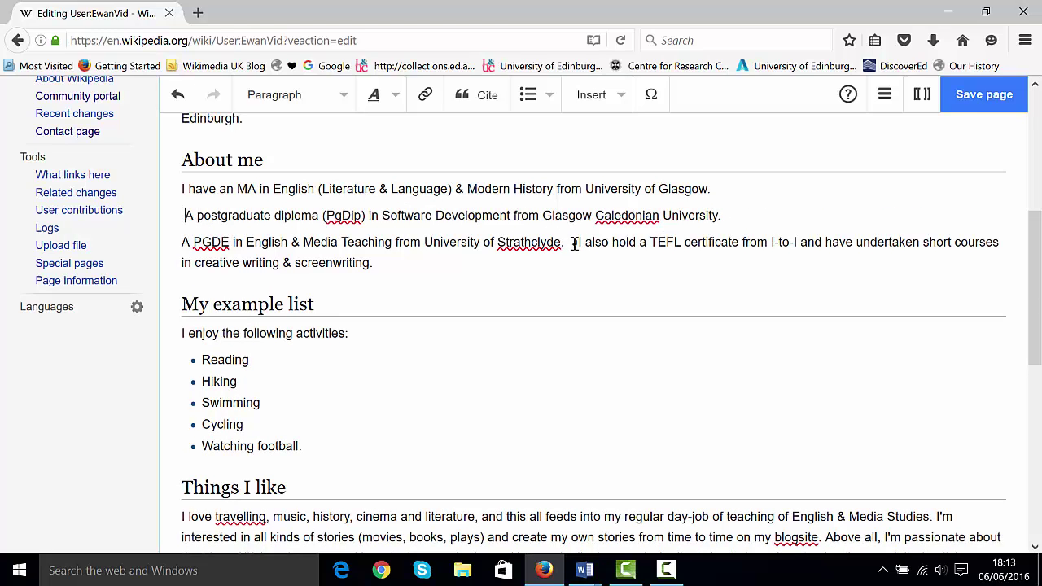
click(577, 243)
key(Return)
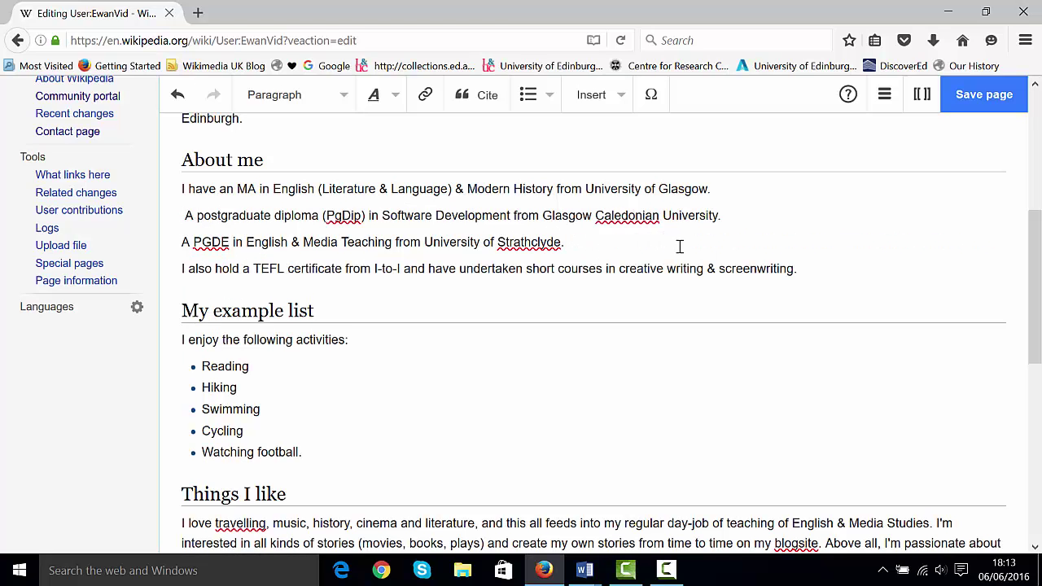
Step: Turn the four qualification paragraphs into a numbered list and start saving the page
drag(817, 270, 172, 189)
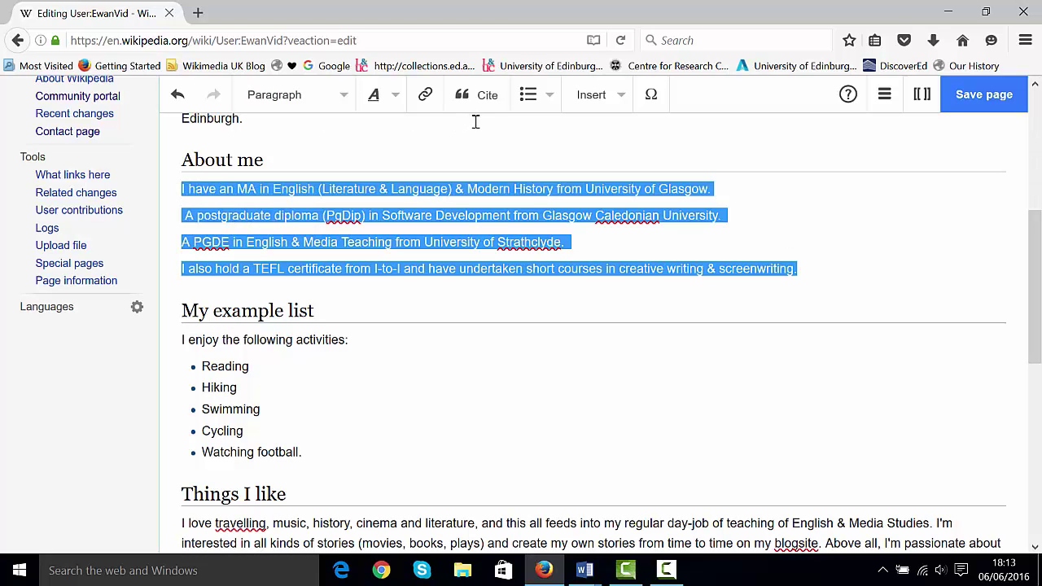
click(529, 99)
click(563, 173)
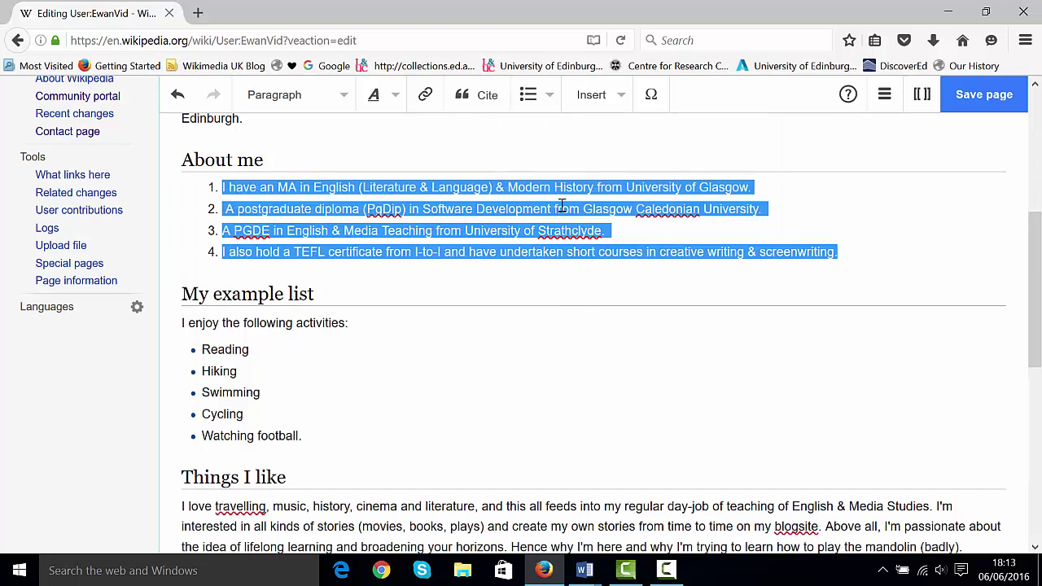
click(549, 312)
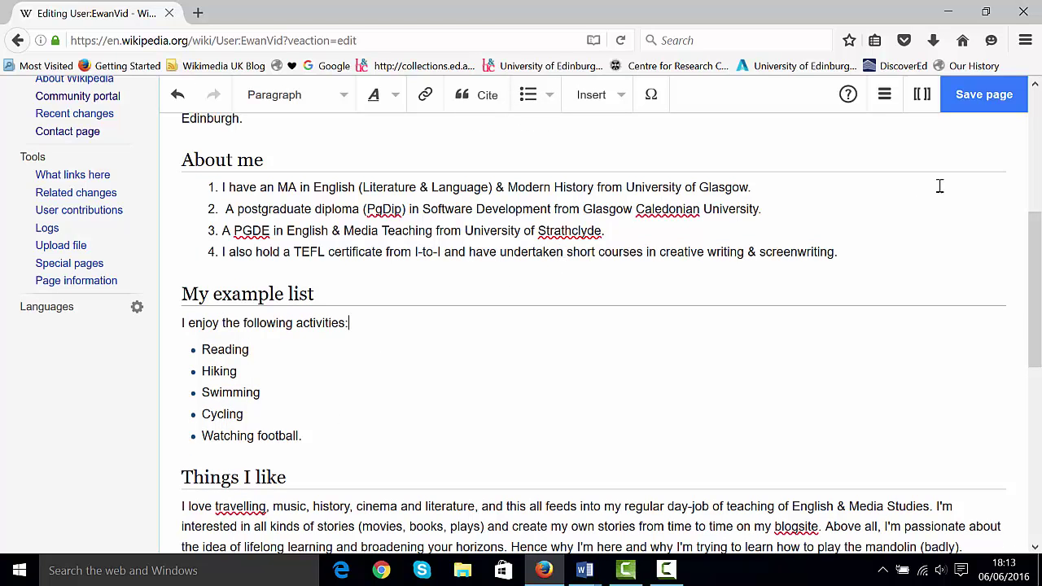
click(980, 104)
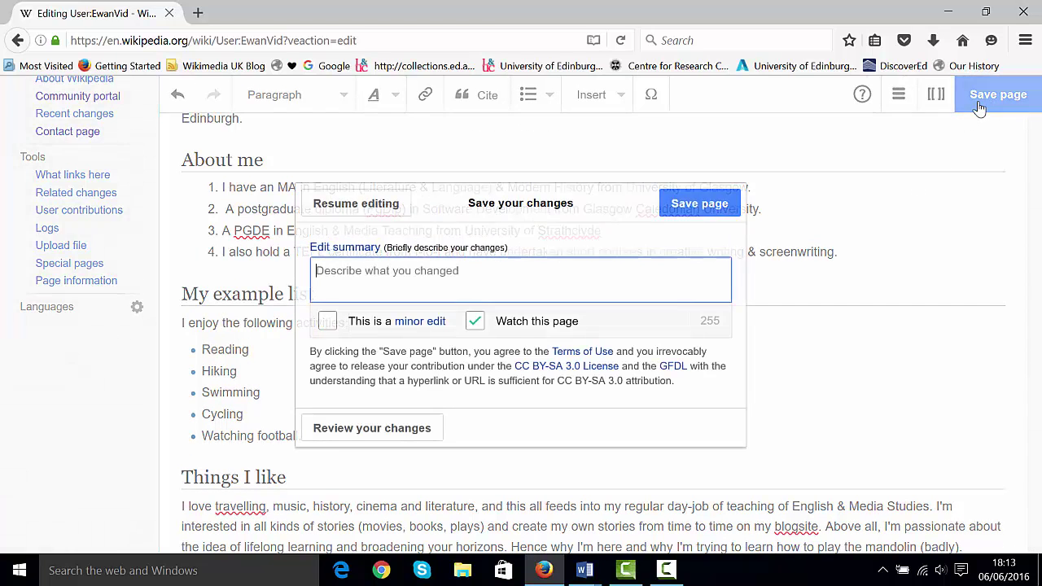
Step: Save with the summary 'Added bullet points' and reopen the page in the visual editor
text(Added bu)
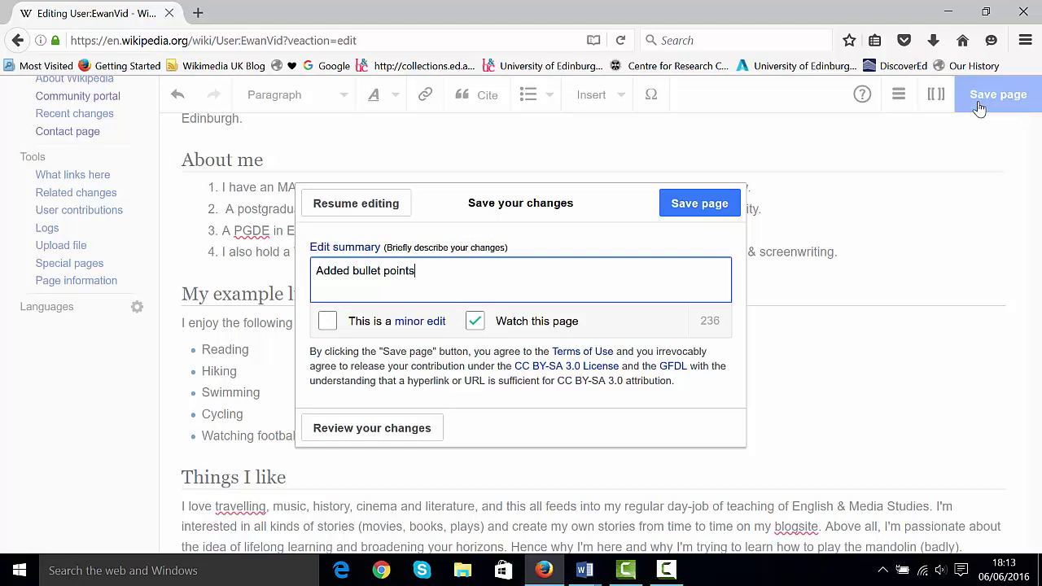
text(llet points)
click(702, 203)
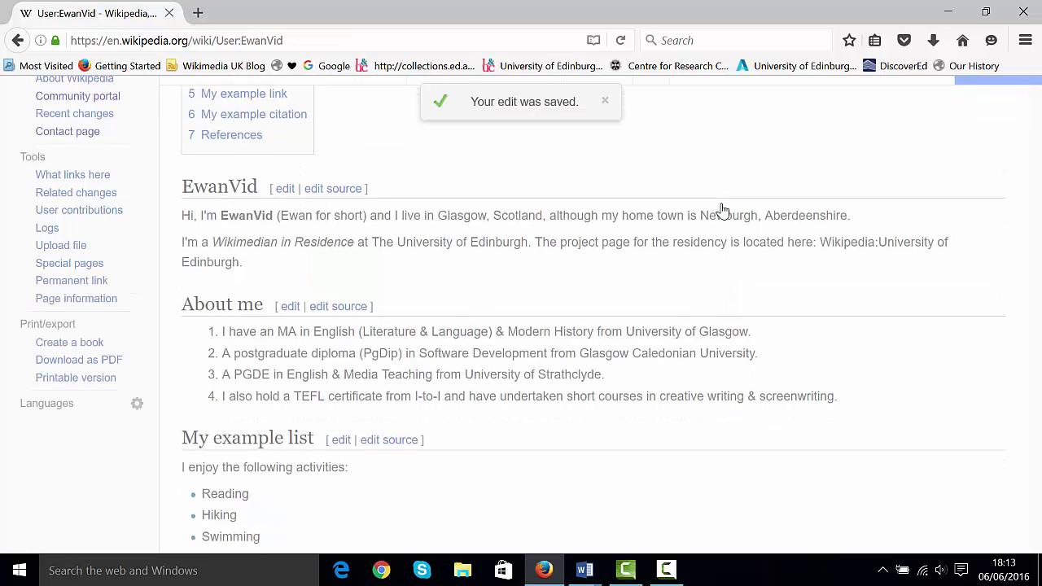
drag(1034, 299, 1032, 230)
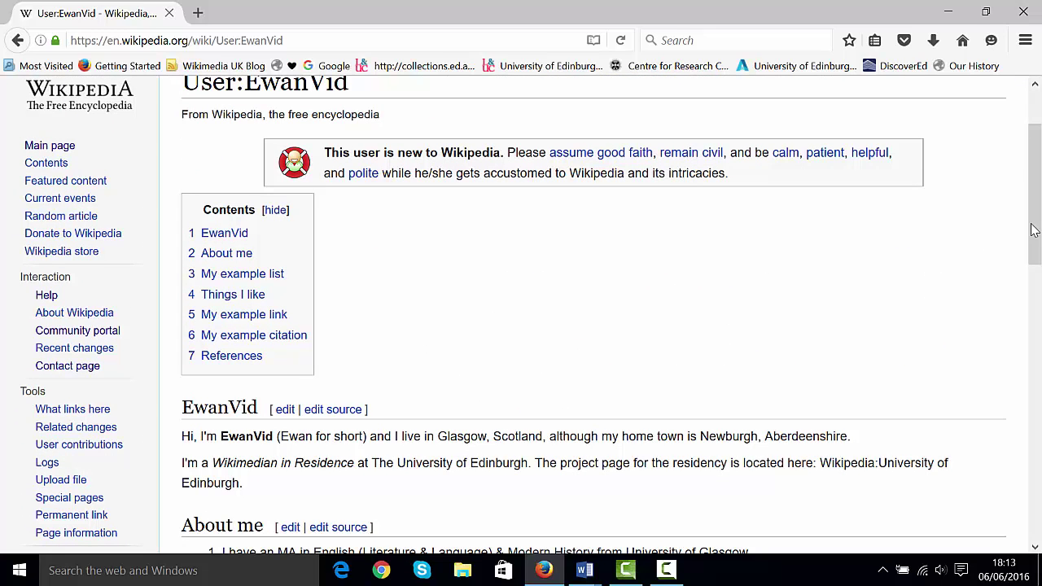
drag(1032, 230, 1016, 174)
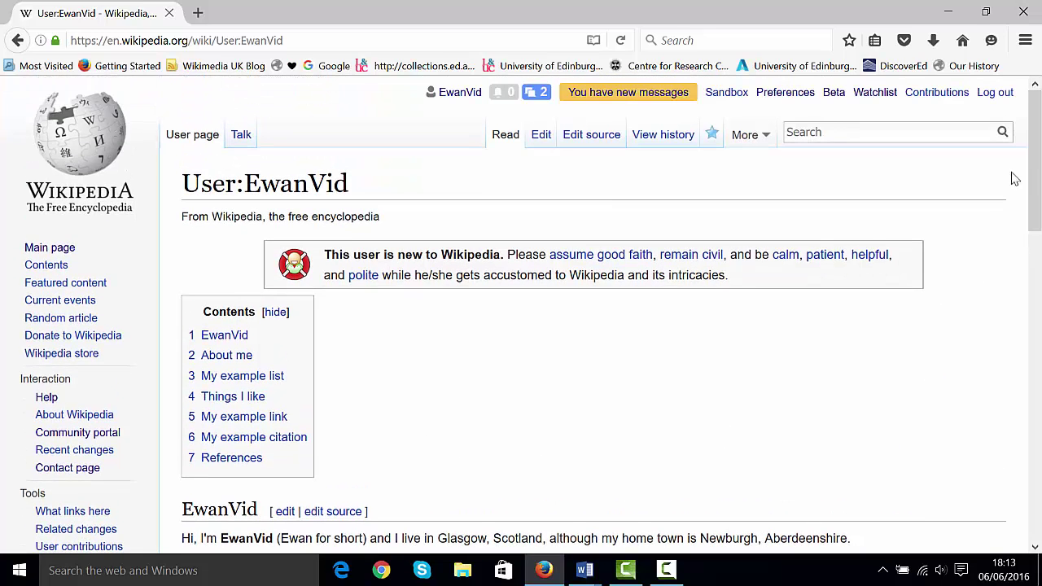
click(541, 140)
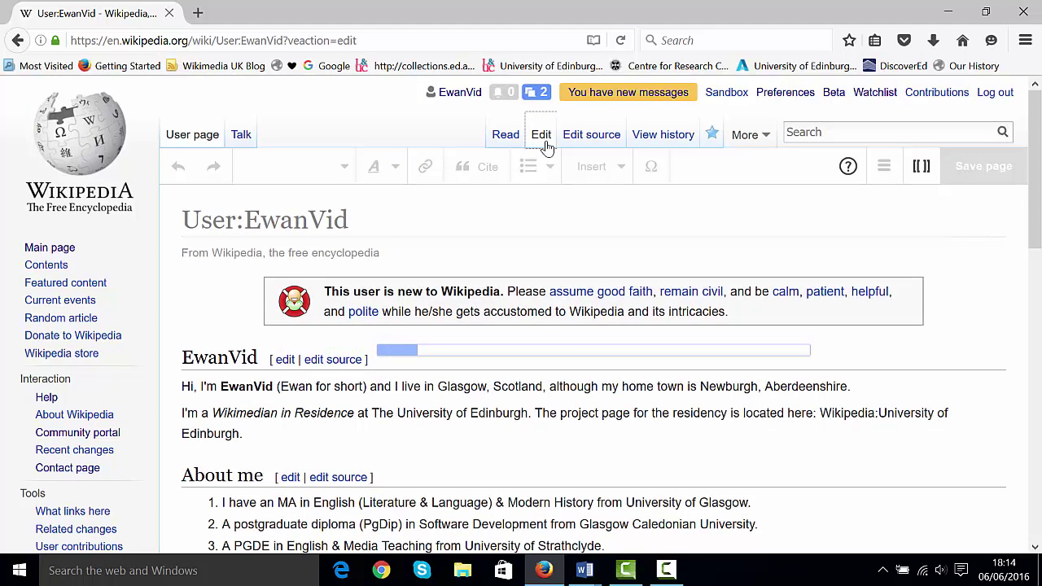
Step: Link 'The University of Edinburgh' to its Wikipedia article
scroll(497, 369, down, 3)
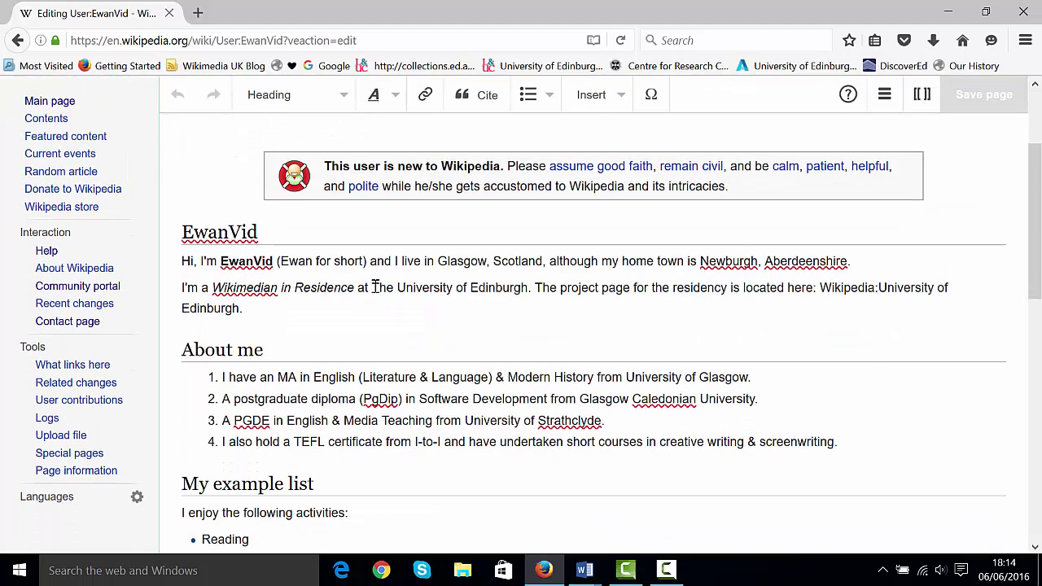
drag(372, 287, 525, 288)
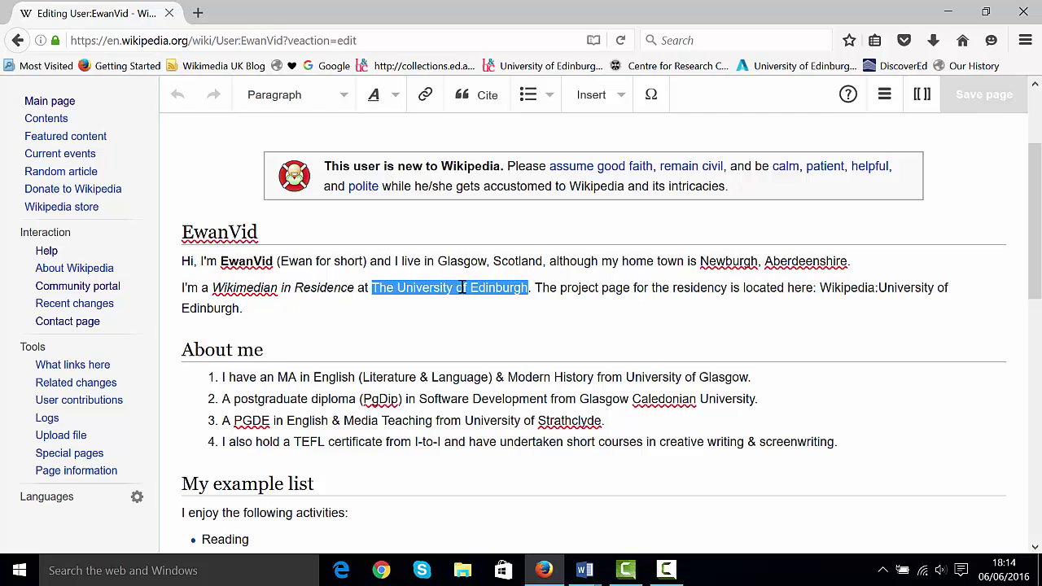
click(424, 97)
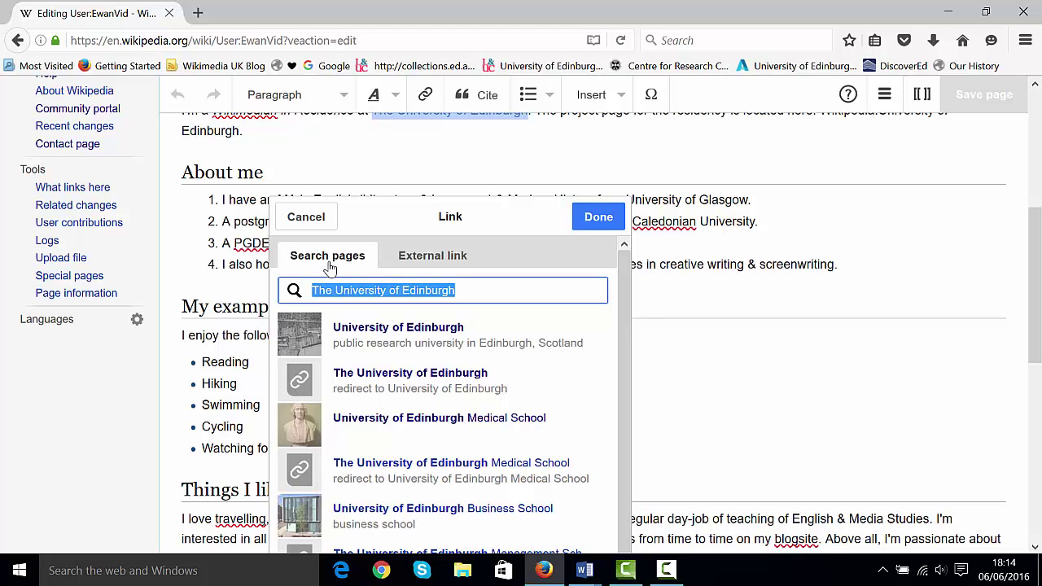
click(431, 257)
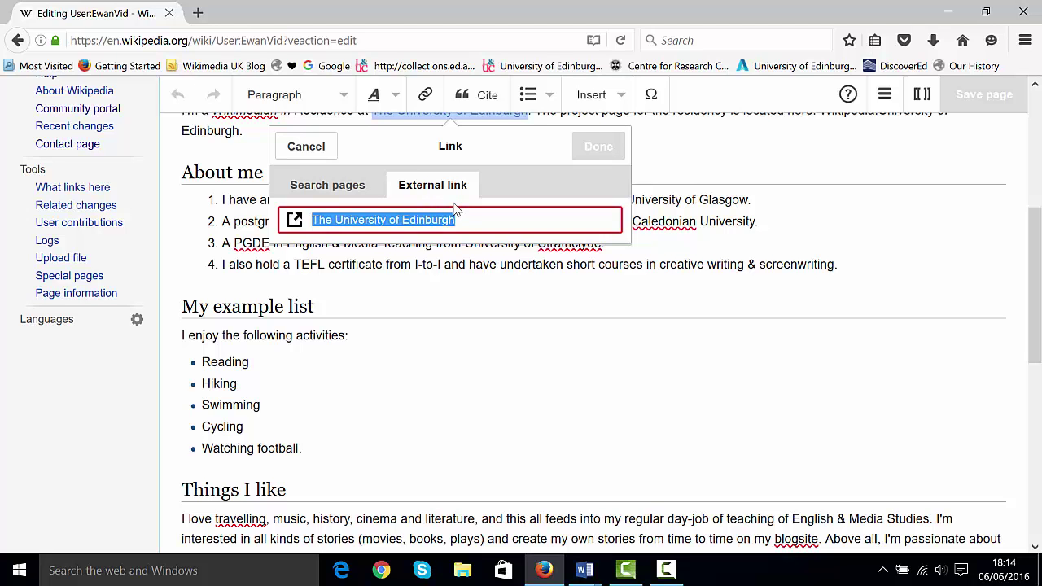
click(337, 192)
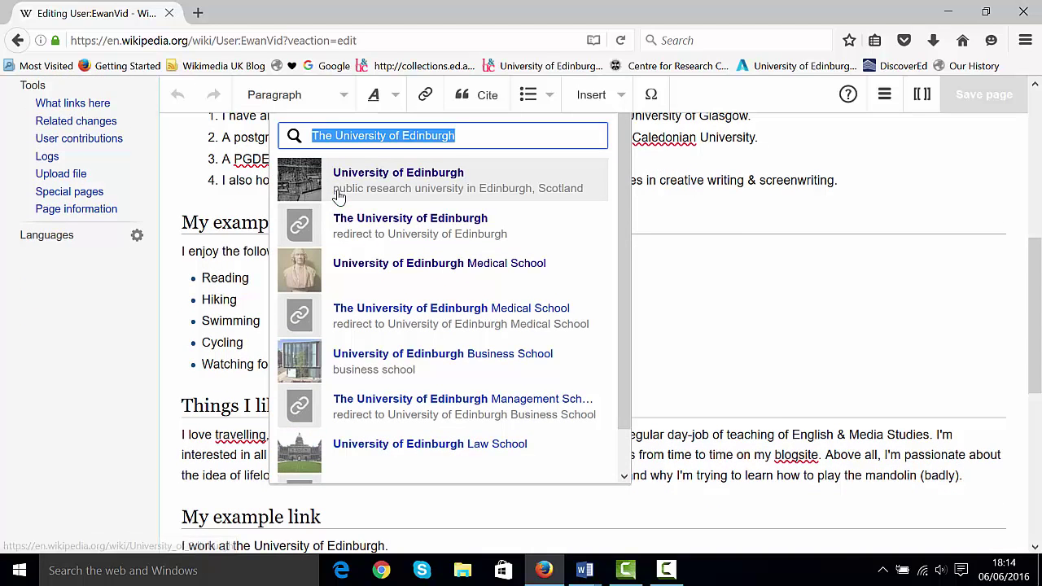
click(398, 183)
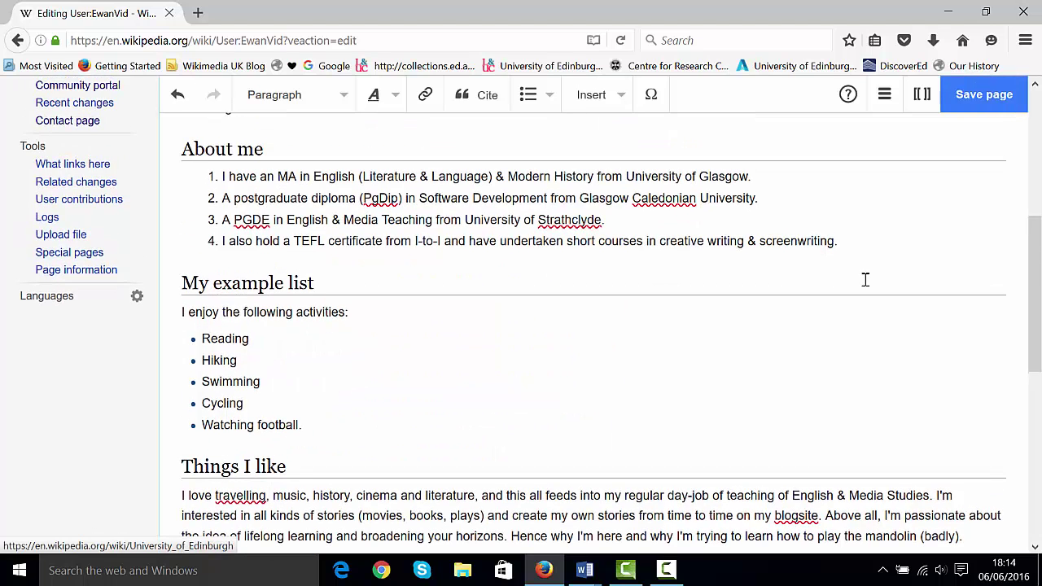
Step: Link the 'Wikipedia:University of Edinburgh' text to that project page
scroll(865, 279, up, 2)
click(806, 305)
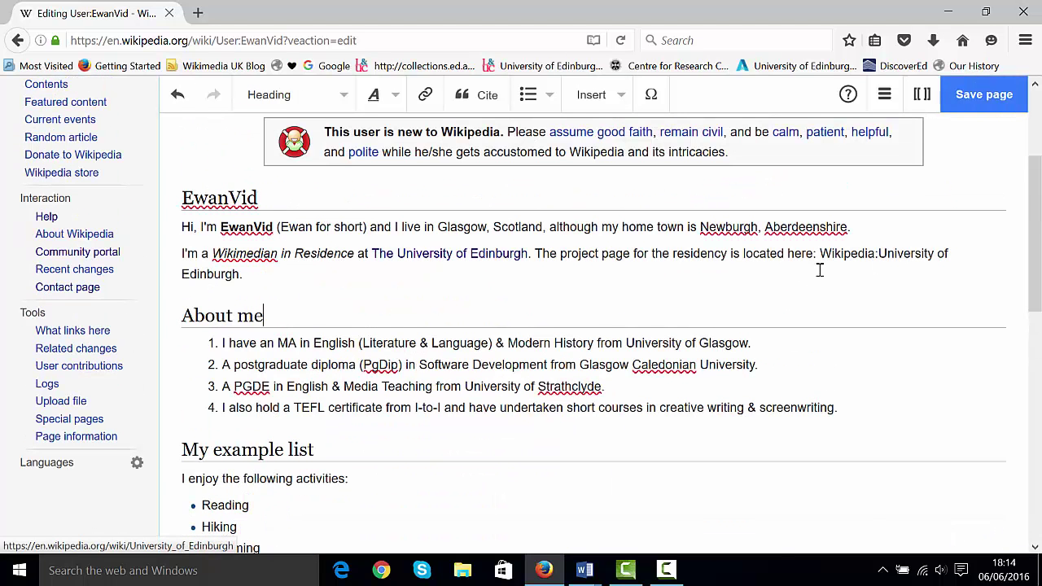
drag(821, 253, 254, 279)
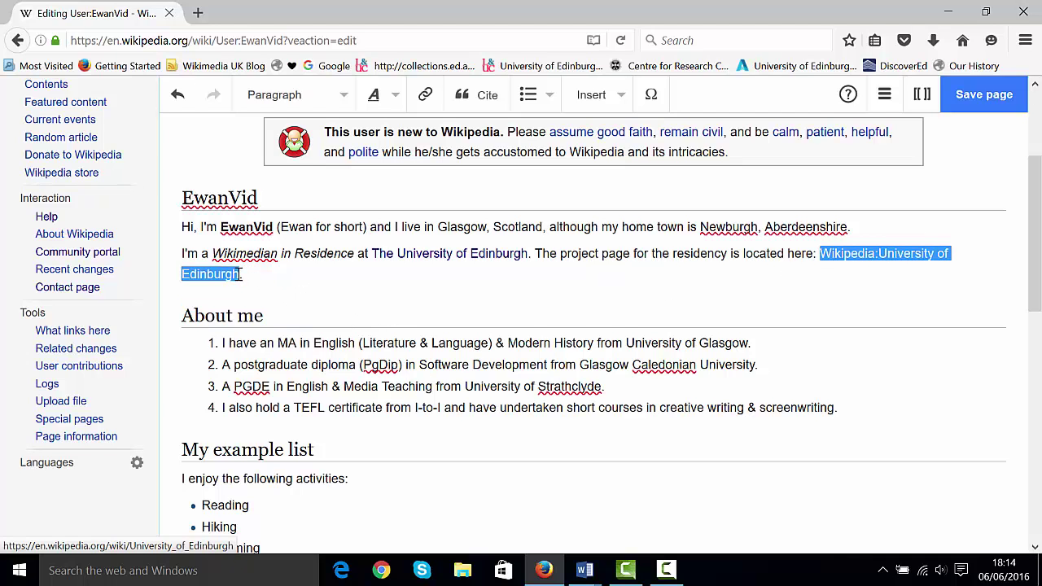
click(425, 95)
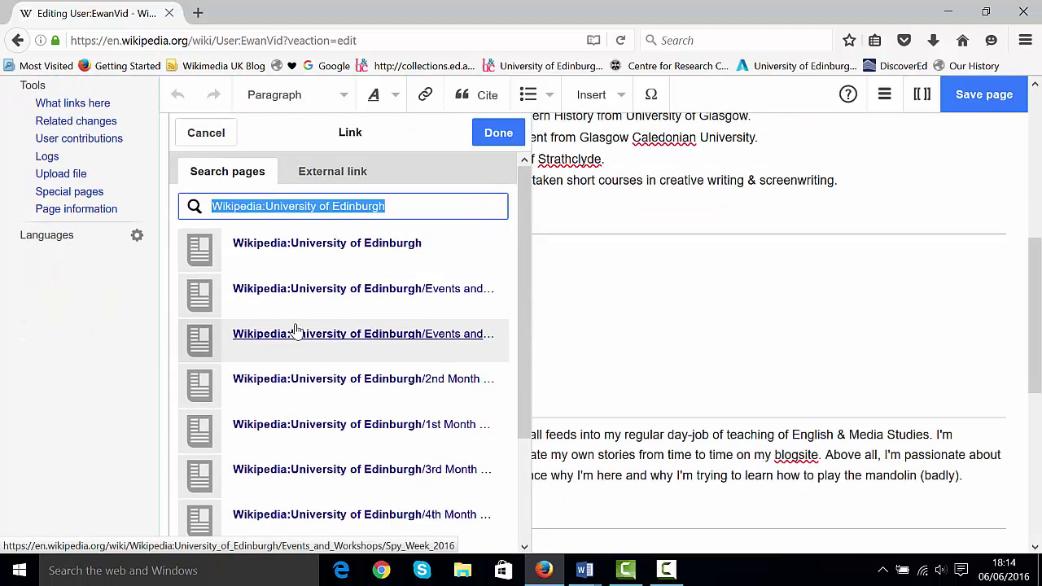
click(361, 266)
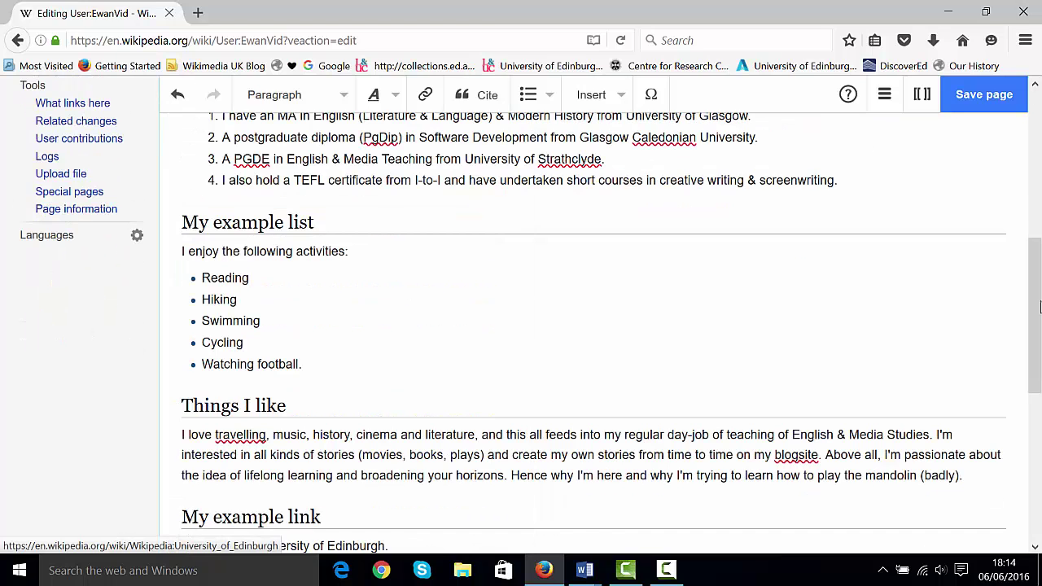
Step: Link University of Glasgow and Glasgow Caledonian University in the qualifications list to their articles
scroll(1034, 301, up, 3)
click(628, 221)
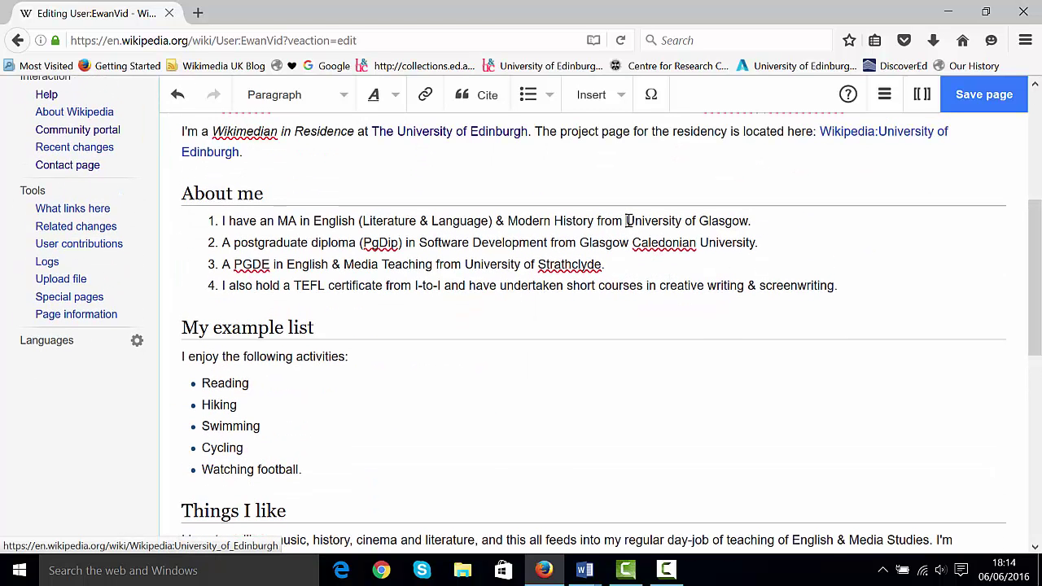
drag(628, 220, 750, 222)
click(425, 94)
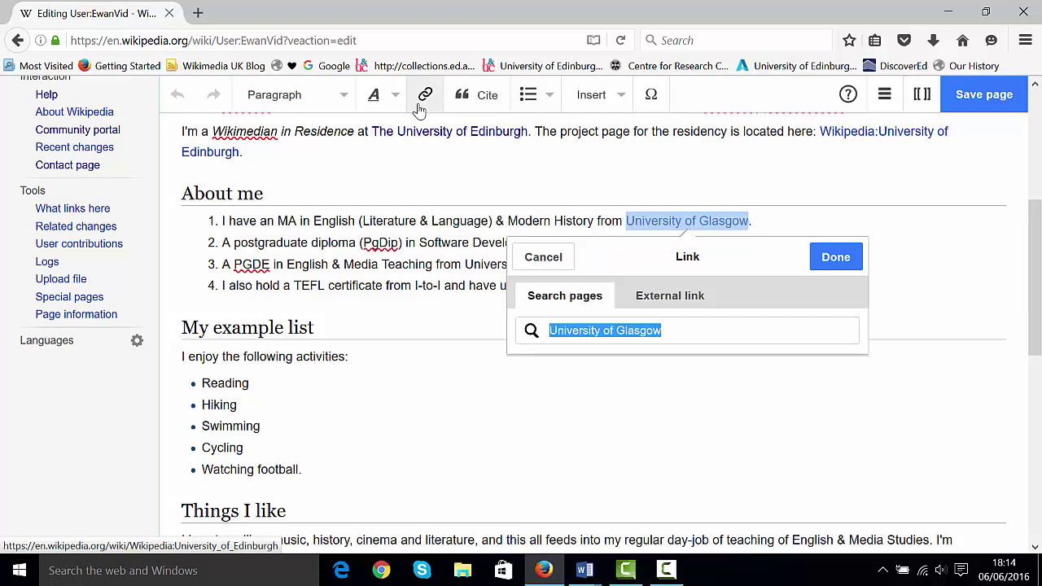
click(620, 248)
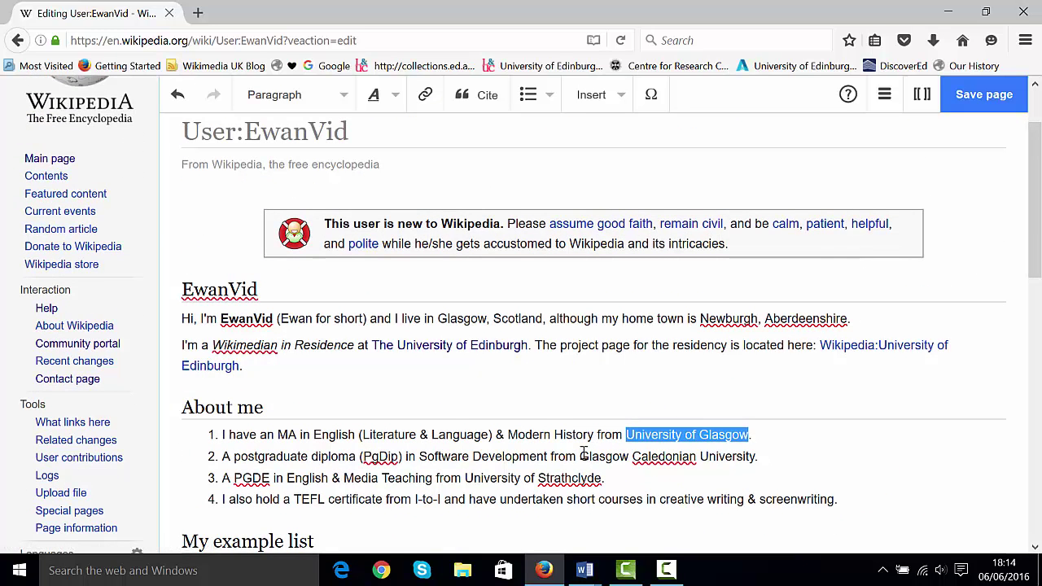
drag(579, 457, 758, 455)
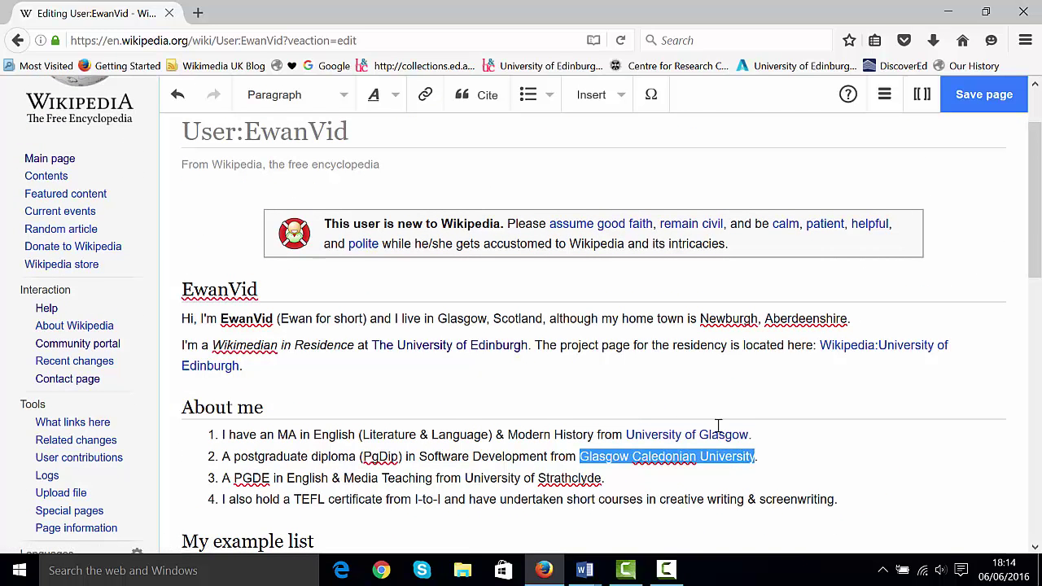
click(424, 94)
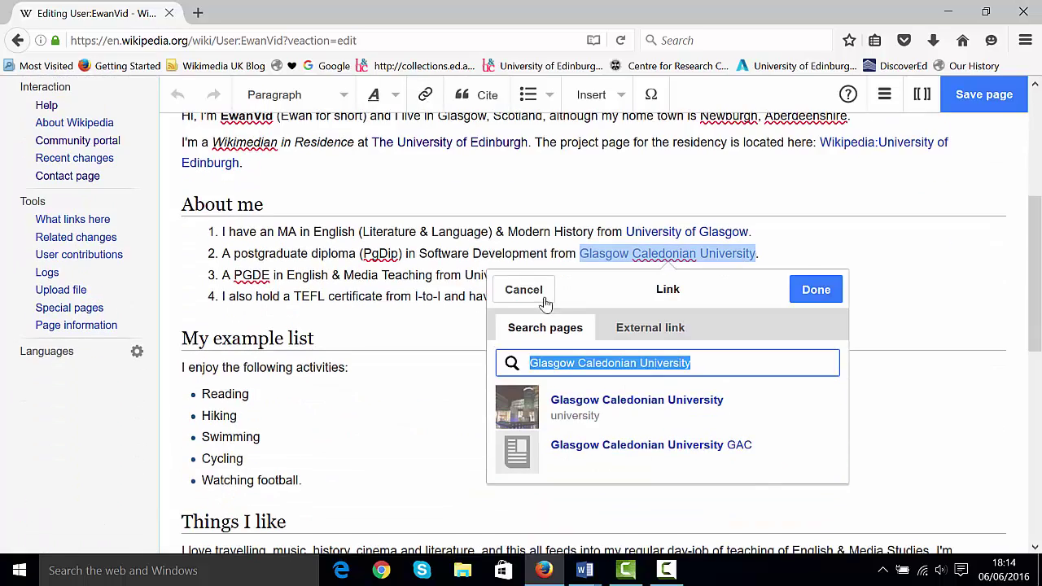
click(543, 403)
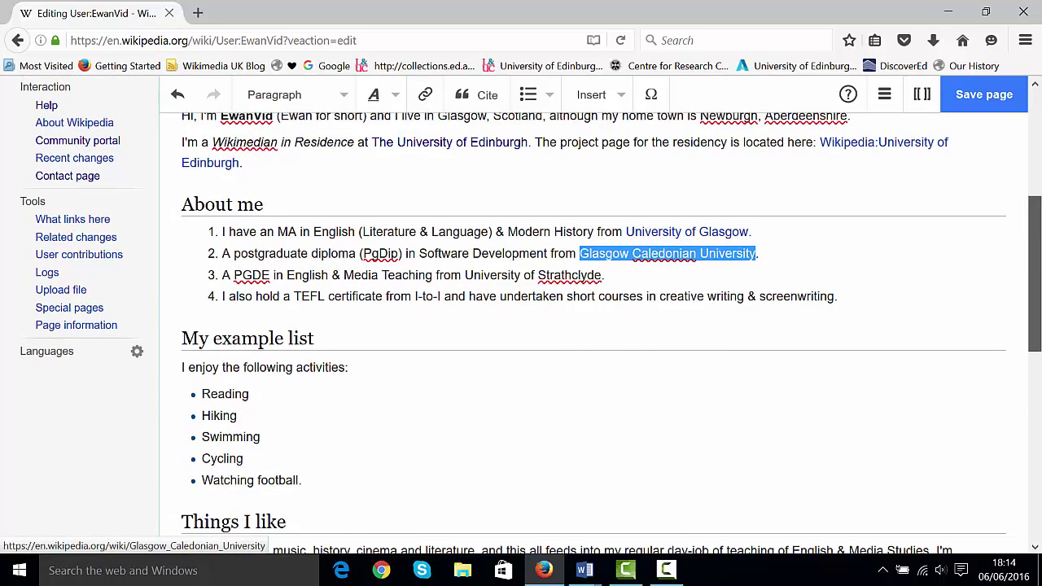
drag(1035, 293, 1038, 398)
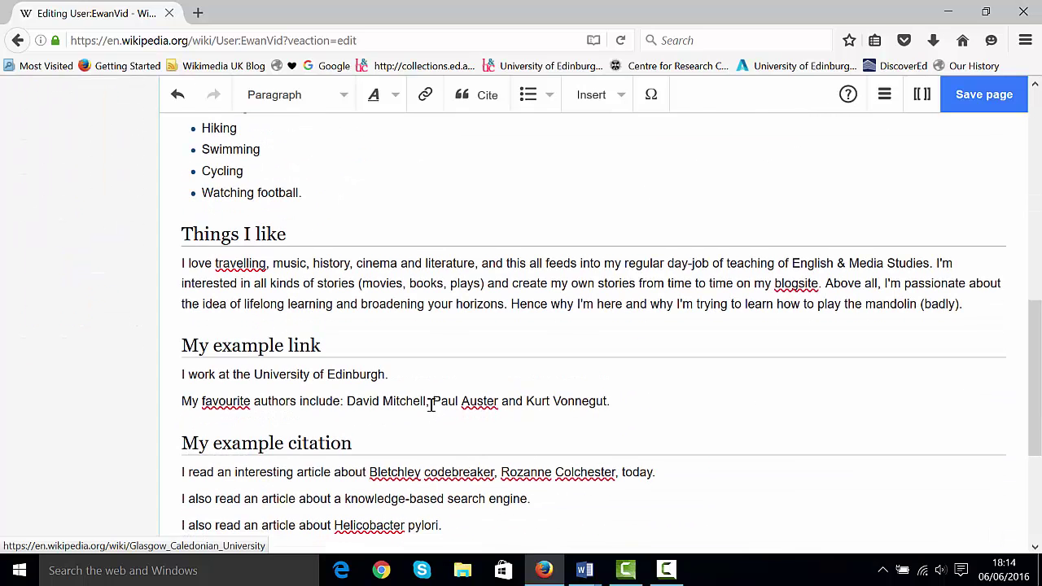
Step: Link the authors David Mitchell, Paul Auster and Kurt Vonnegut to their Wikipedia articles
drag(427, 401, 346, 395)
click(425, 94)
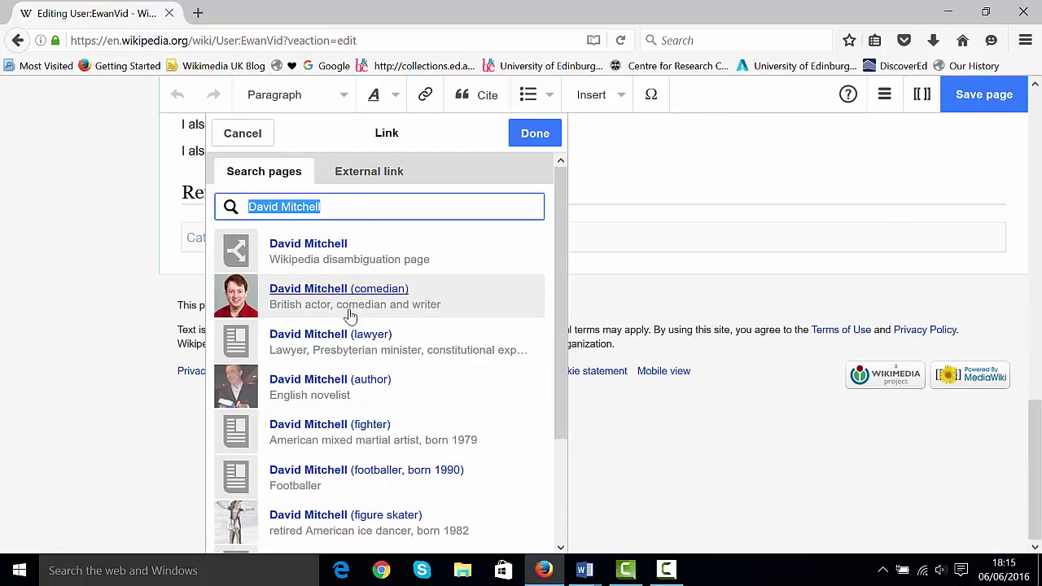
click(340, 387)
drag(433, 168, 501, 169)
click(424, 95)
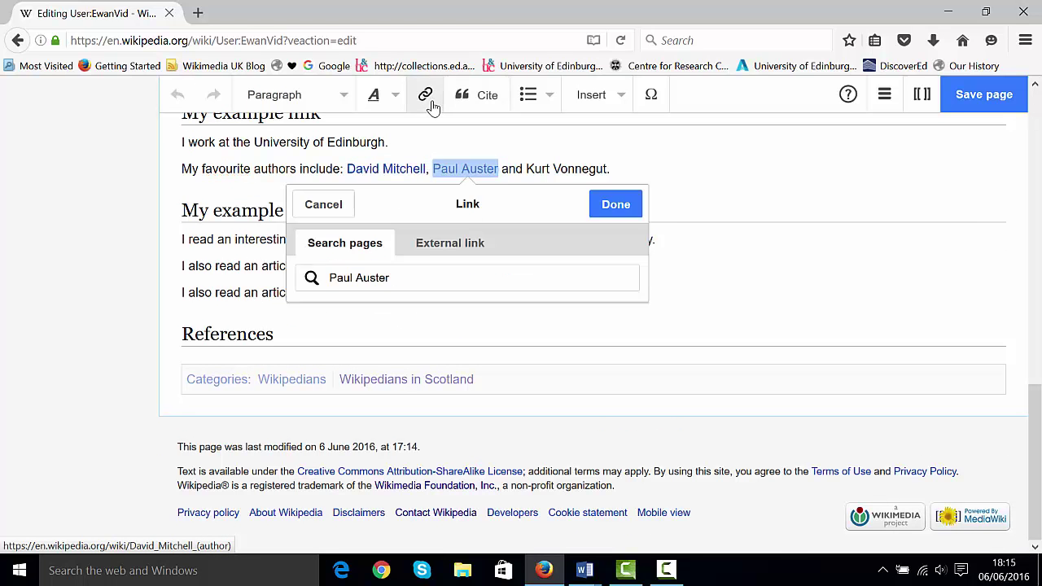
click(352, 257)
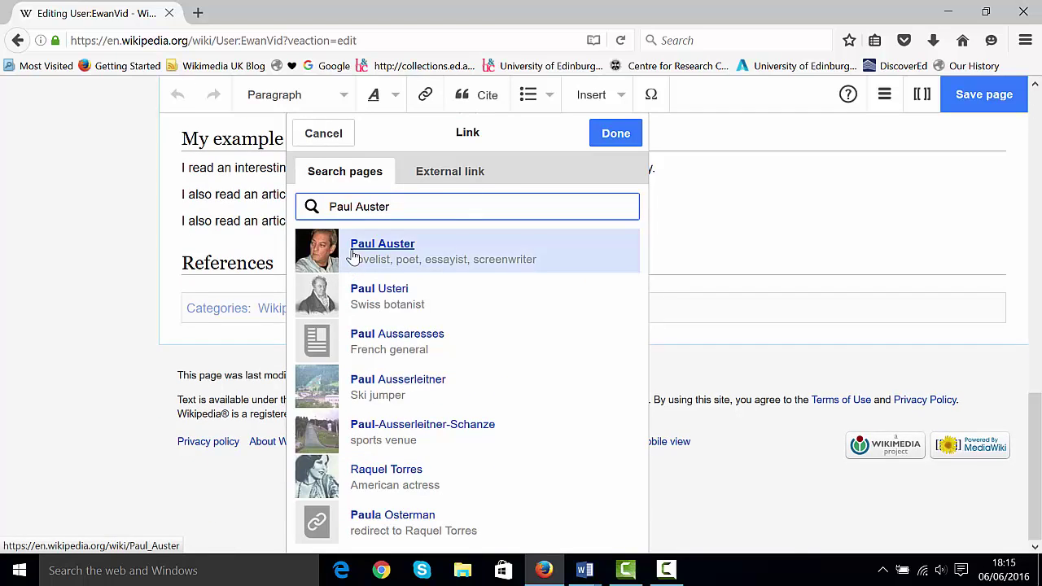
drag(527, 168, 615, 170)
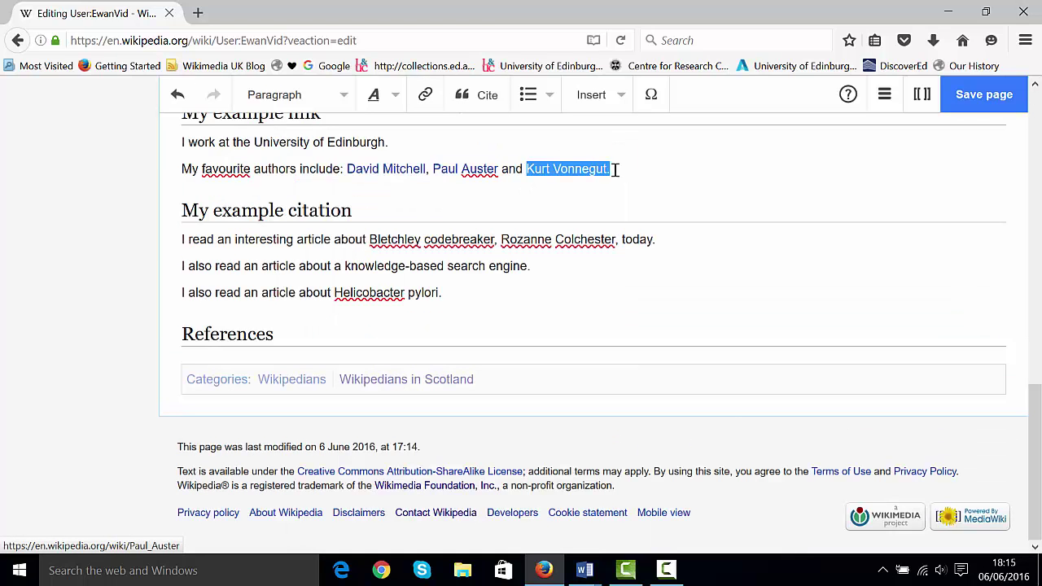
click(425, 96)
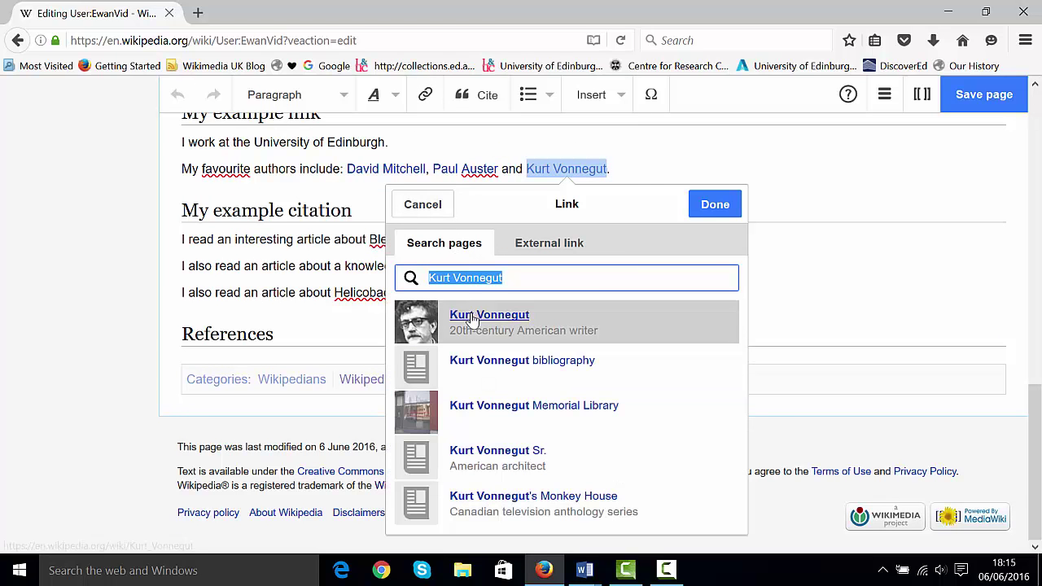
click(472, 319)
Step: Link University of Edinburgh and University of Strathclyde to their Wikipedia articles
drag(1033, 446, 1034, 379)
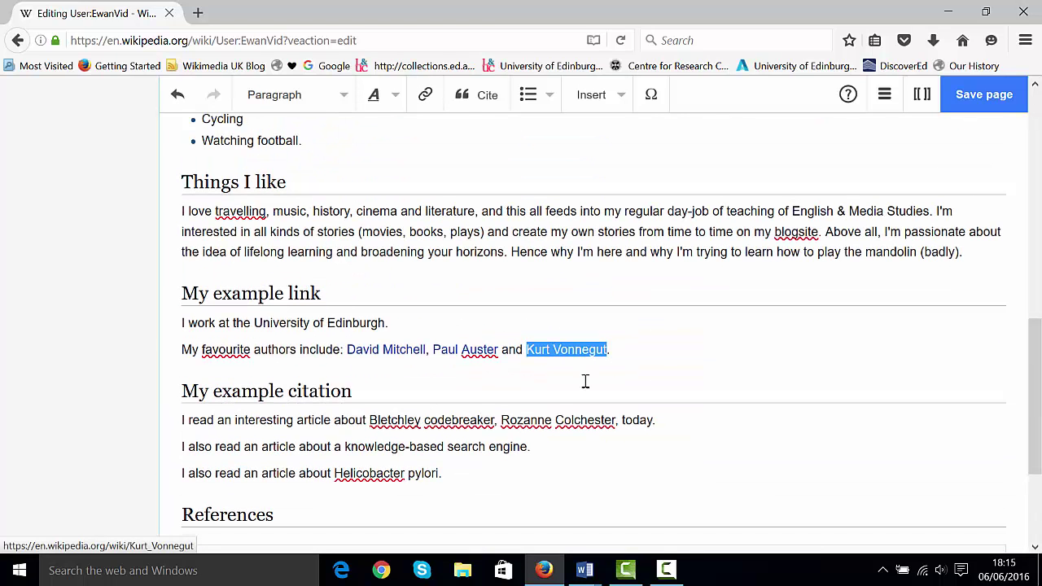
drag(386, 322, 247, 326)
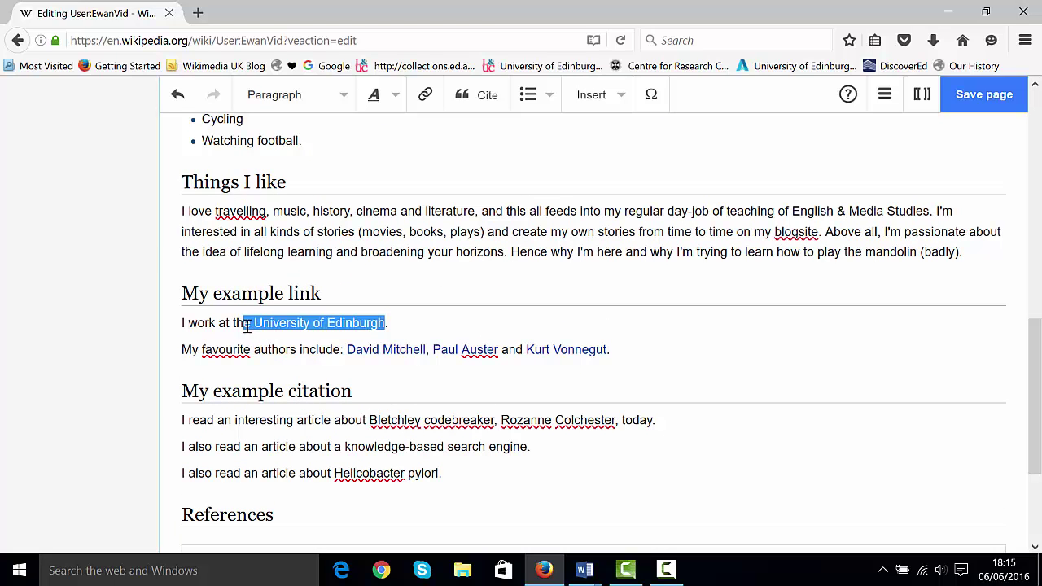
click(424, 94)
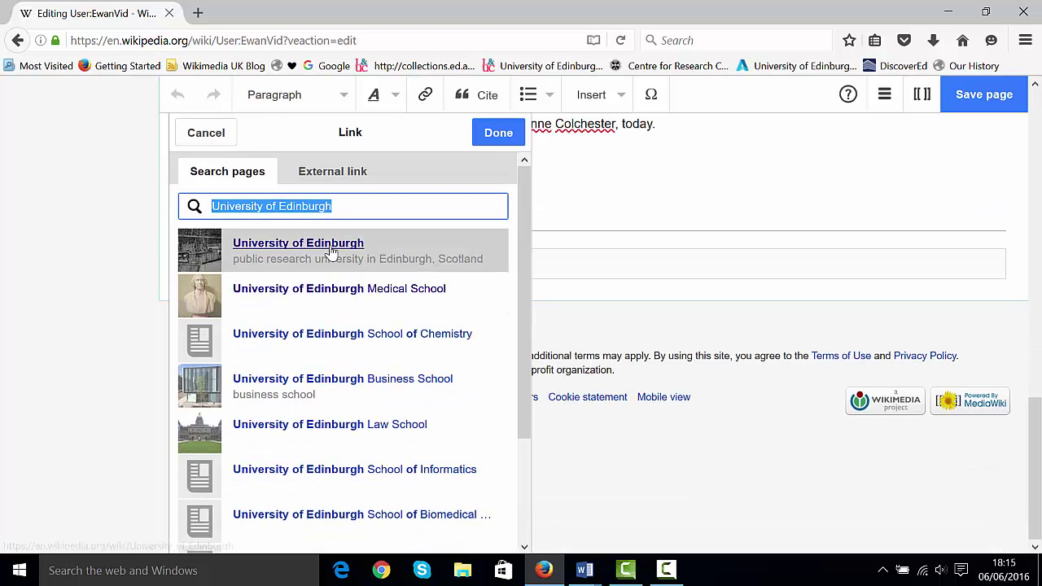
click(302, 252)
click(806, 158)
drag(1038, 401, 1036, 231)
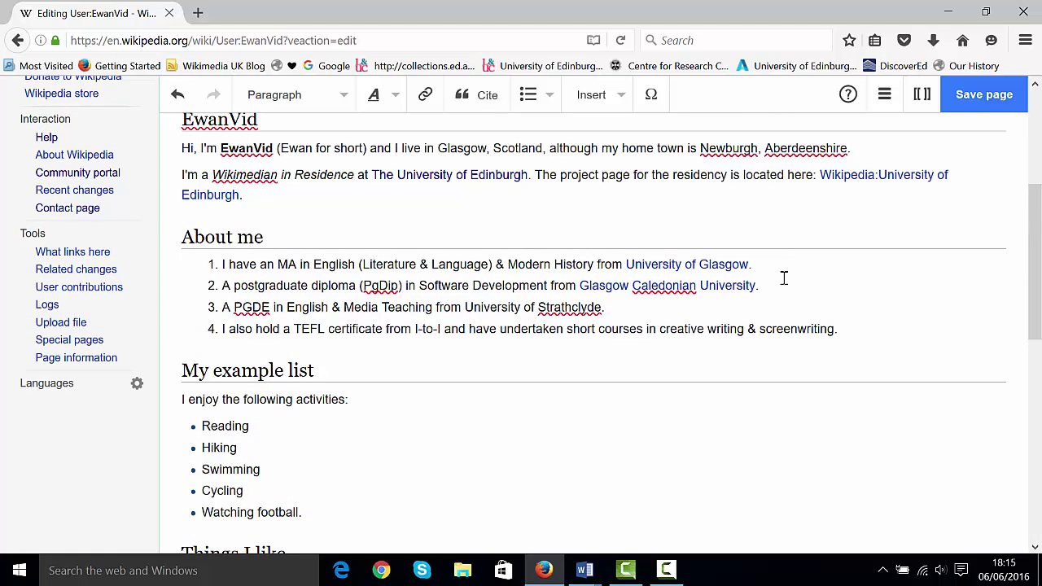
drag(601, 307, 462, 296)
click(424, 94)
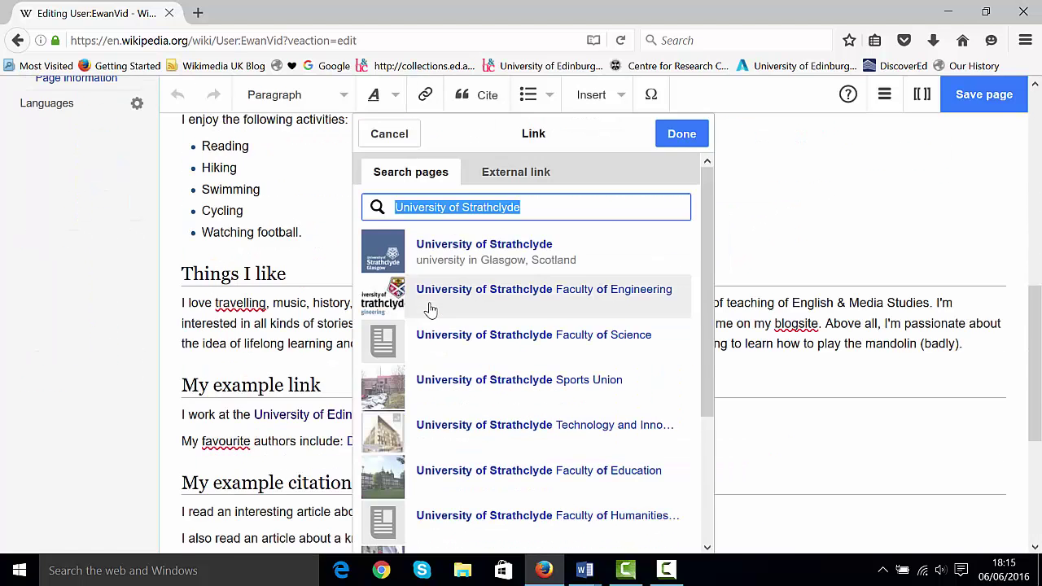
click(427, 244)
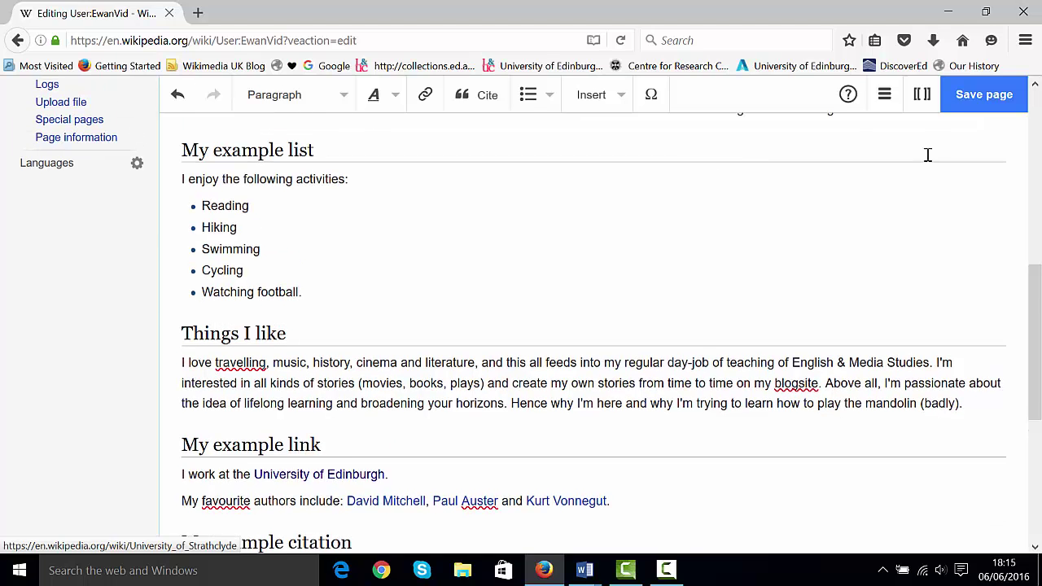
Step: Publish the user page with edit summary 'Added links' and review the saved version
click(970, 104)
text(Added links)
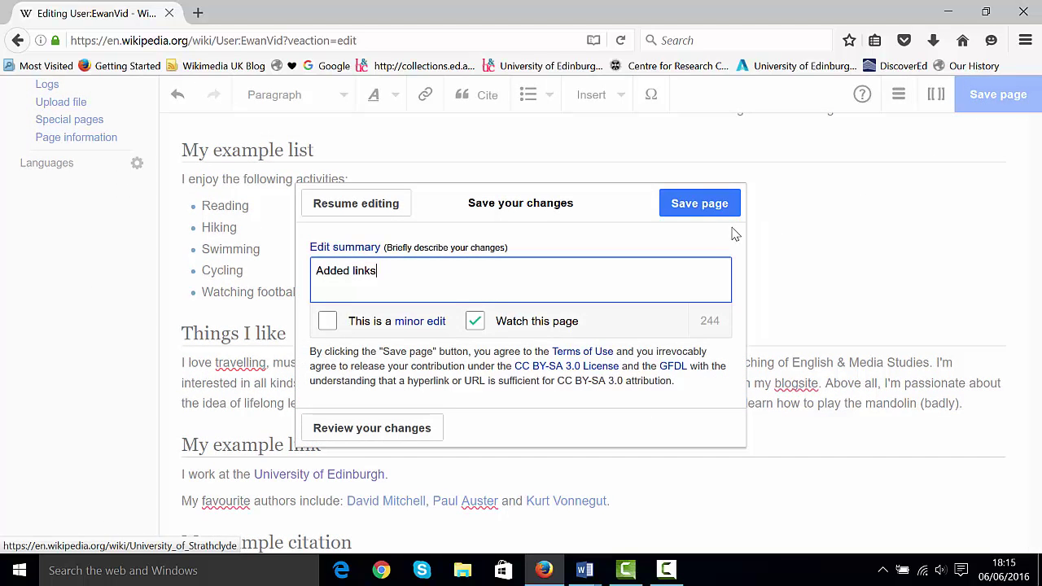
click(712, 205)
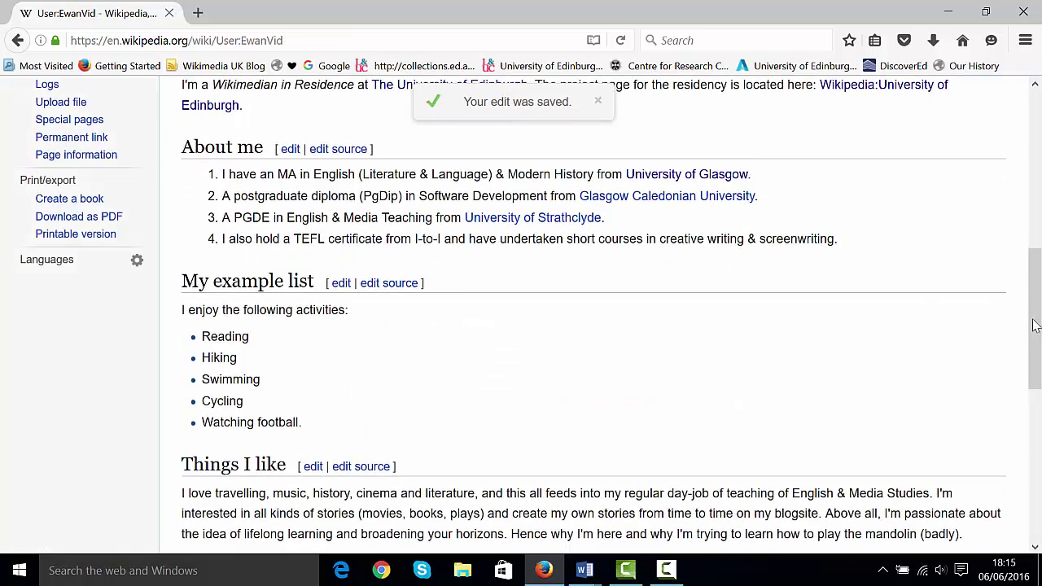
drag(1034, 325, 1034, 185)
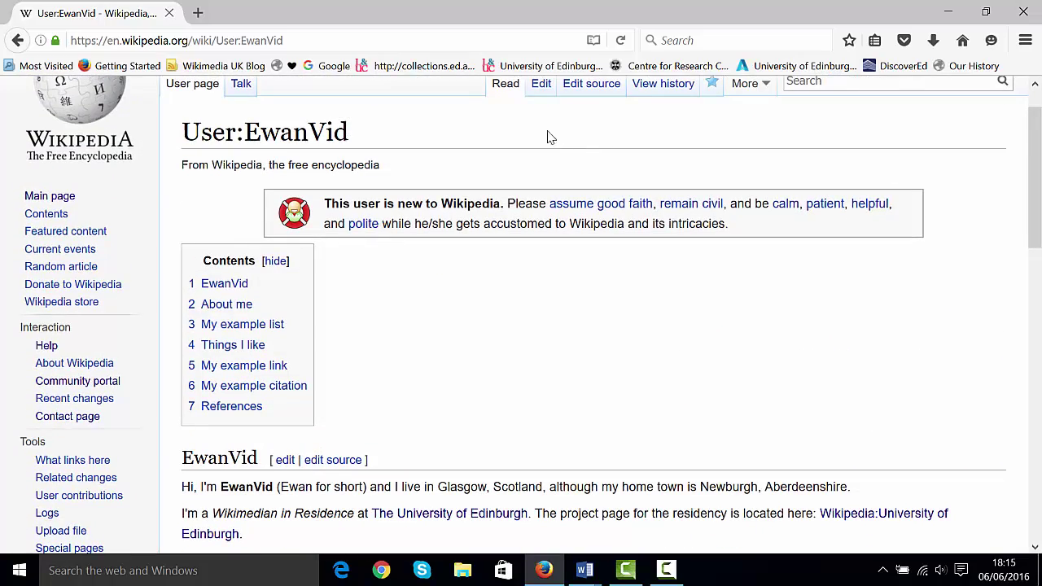
scroll(1039, 144, up, 2)
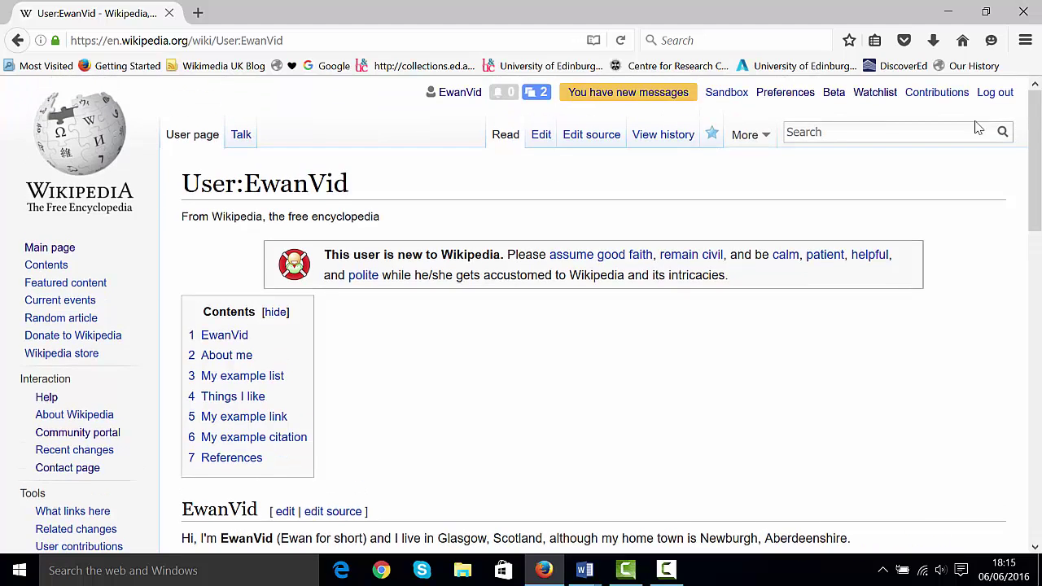
Step: Reopen the user page in the editor and search media for 'edinburgh castle'
click(541, 151)
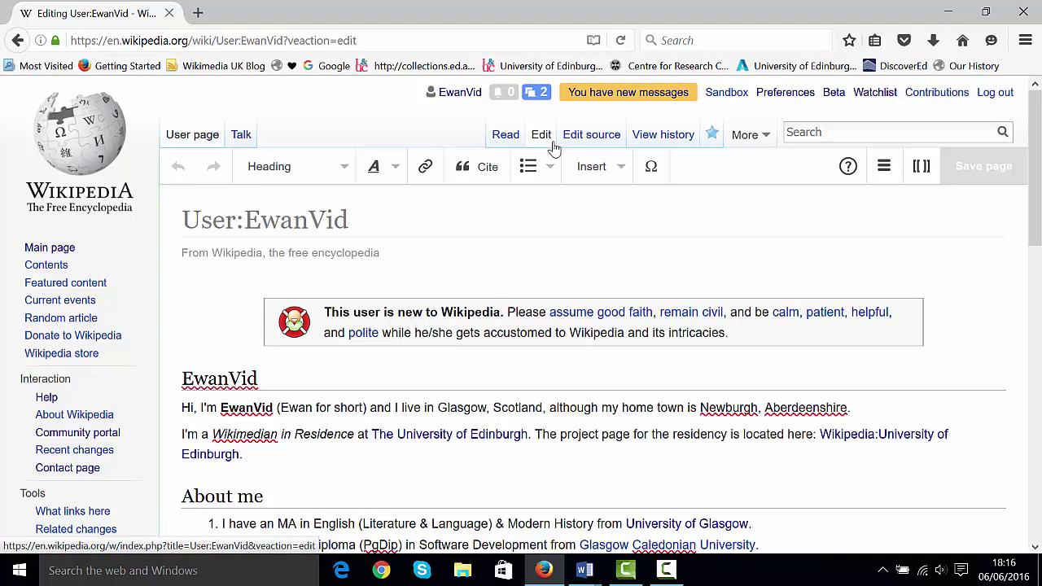
click(620, 169)
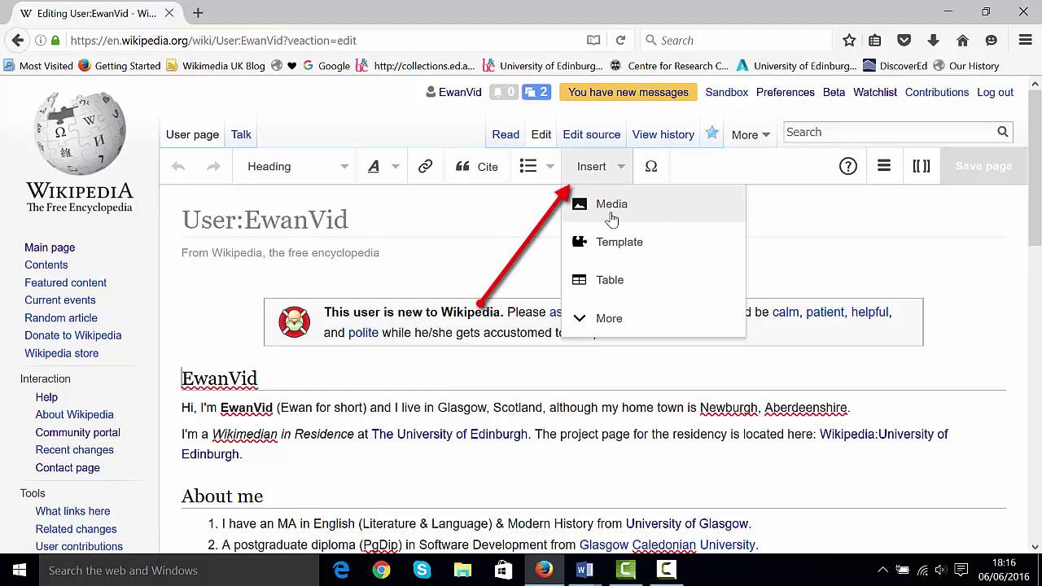
click(611, 218)
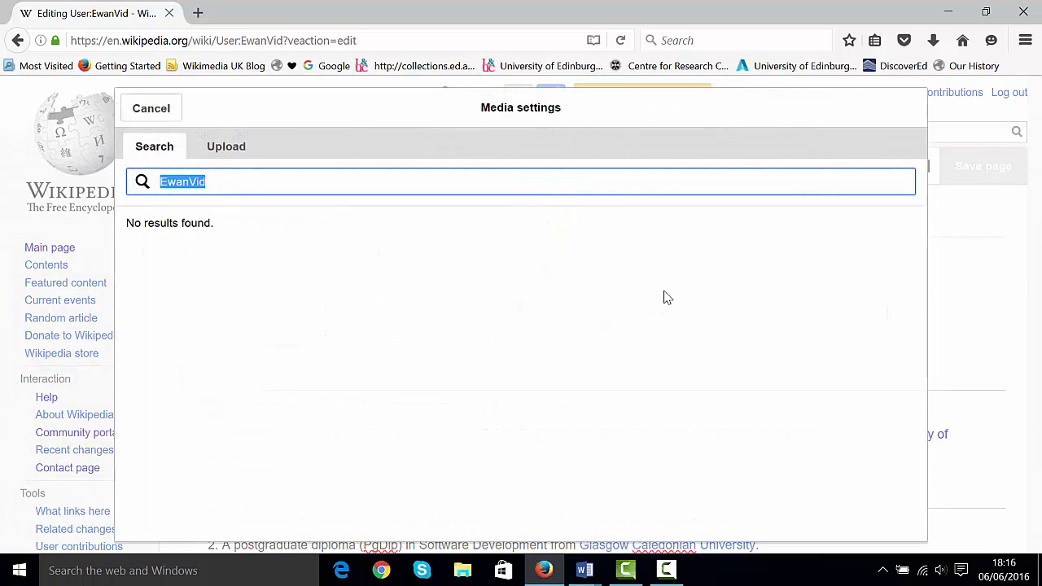
key(BackSpace)
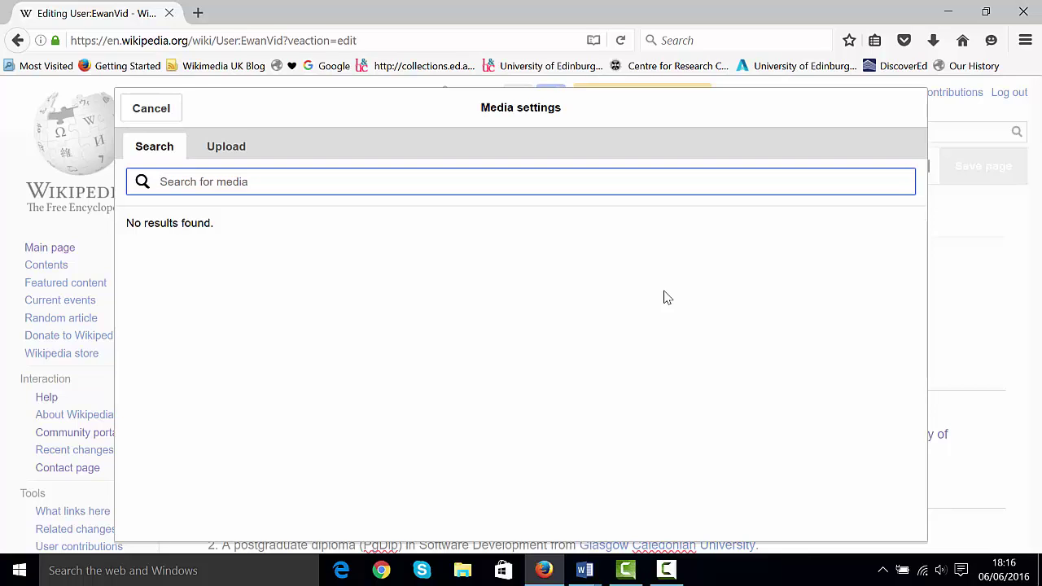
text(edinburgh c)
key(BackSpace)
key(BackSpace)
key(BackSpace)
key(BackSpace)
key(BackSpace)
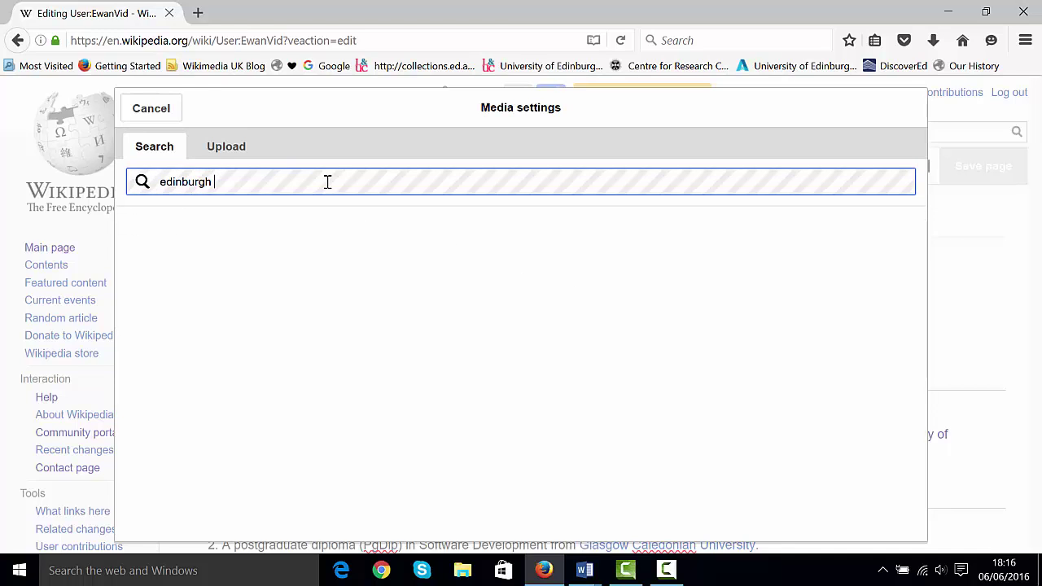
text(castle)
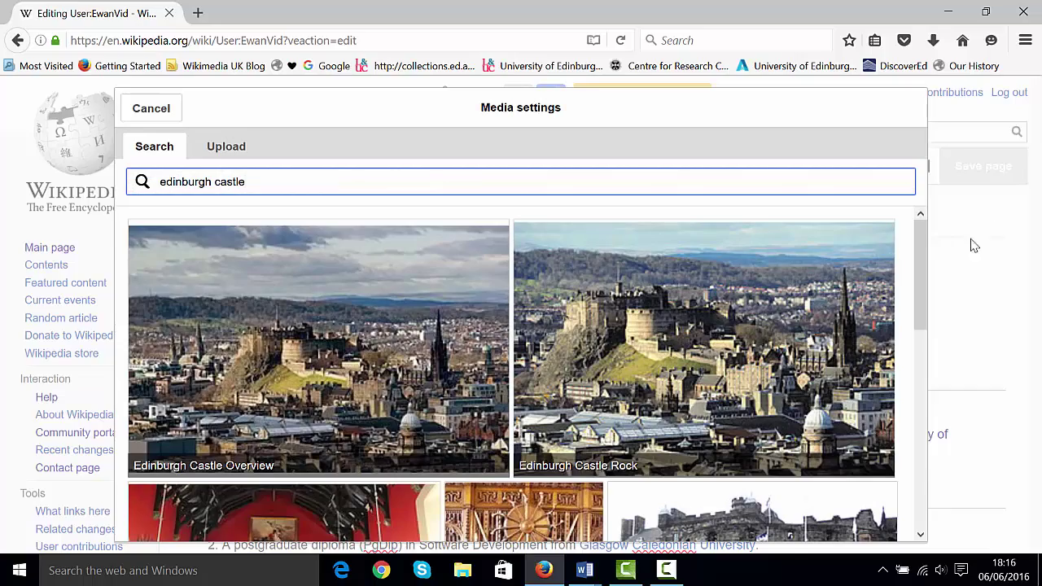
Step: Choose the Edinburgh Castle Rock photo after checking its CC BY-SA 3.0 licence
drag(917, 244, 917, 204)
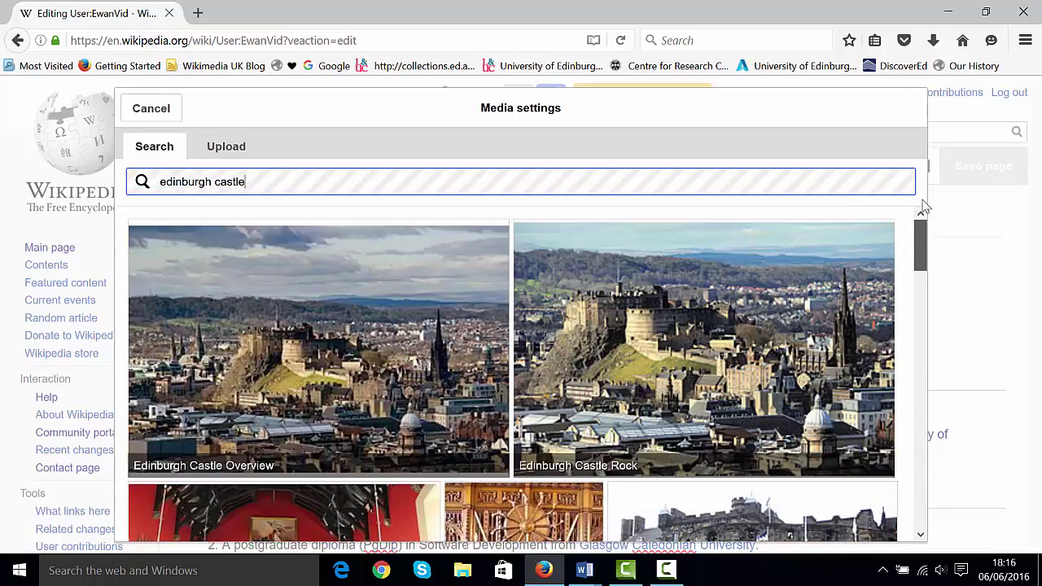
click(714, 314)
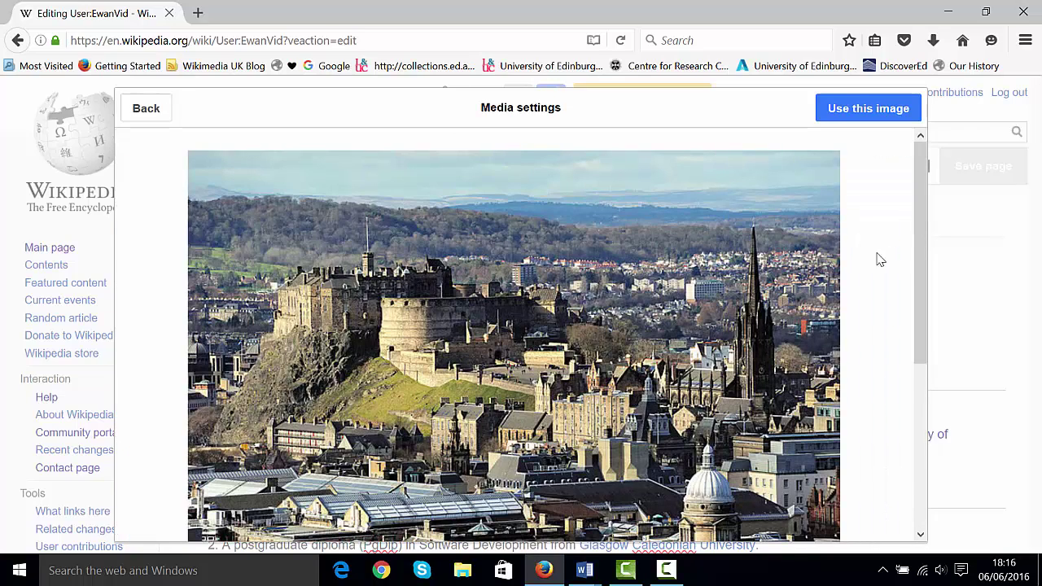
scroll(892, 435, down, 6)
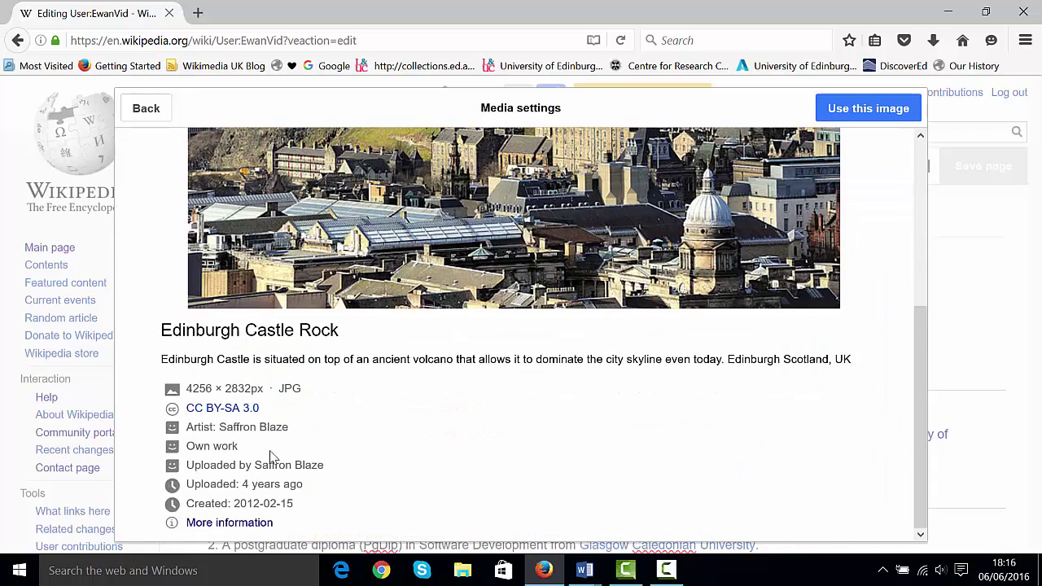
drag(264, 409, 173, 411)
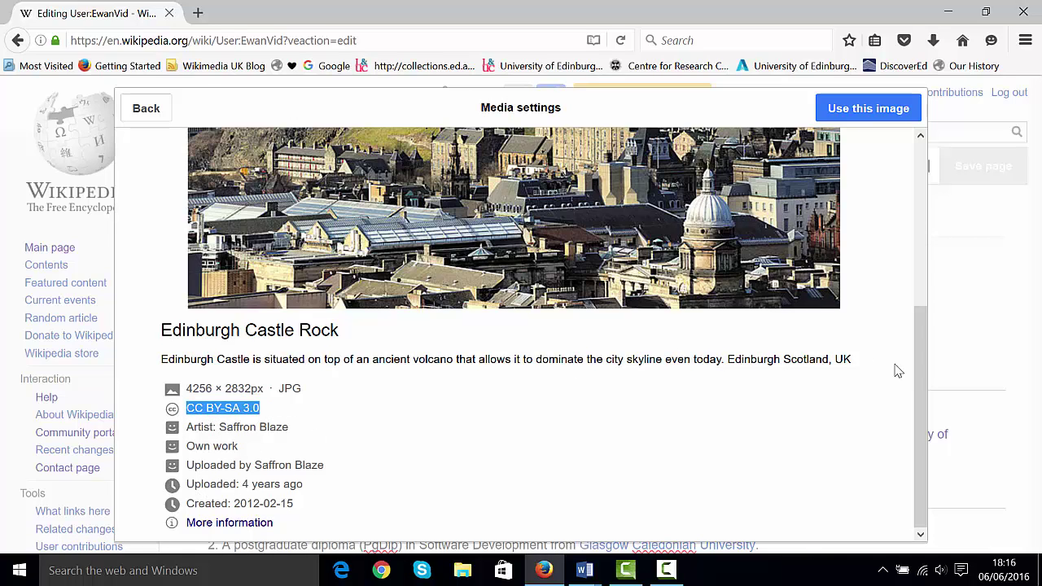
drag(914, 371, 917, 207)
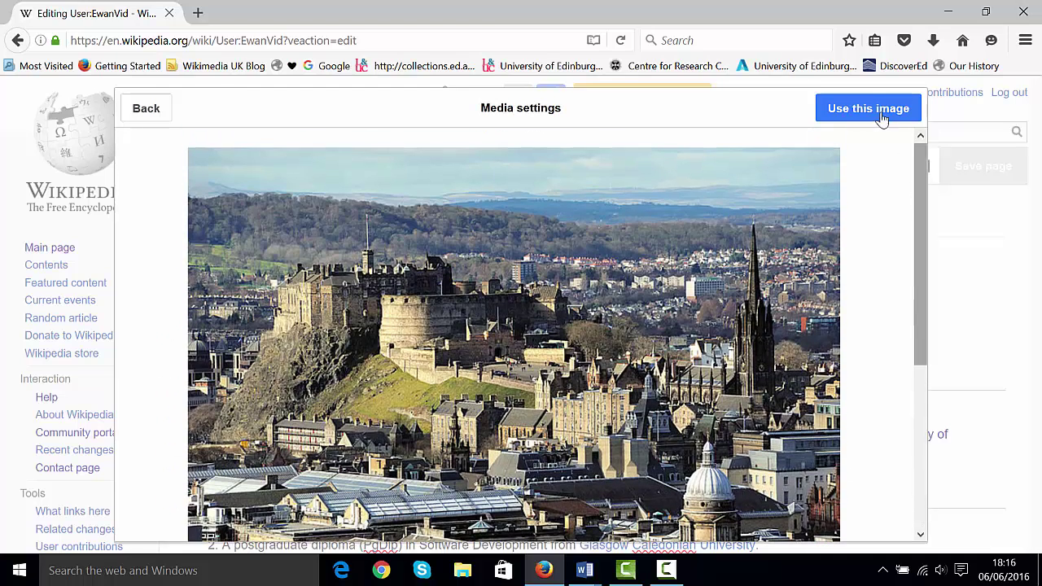
click(881, 110)
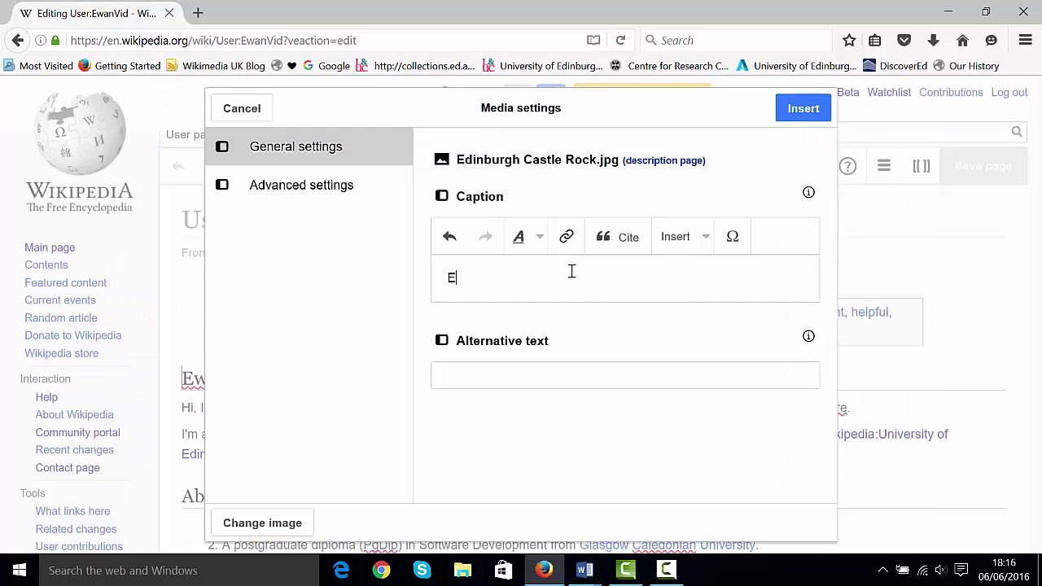
Step: Caption the image 'Edinburgh Castle', align it right and insert it into the page
text(Edinburgh Castle)
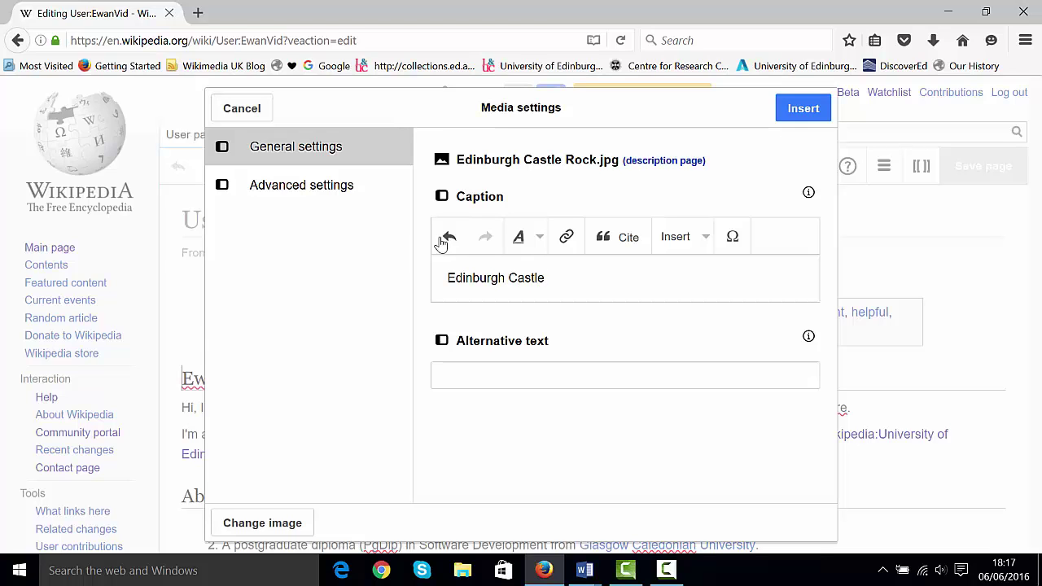
click(325, 192)
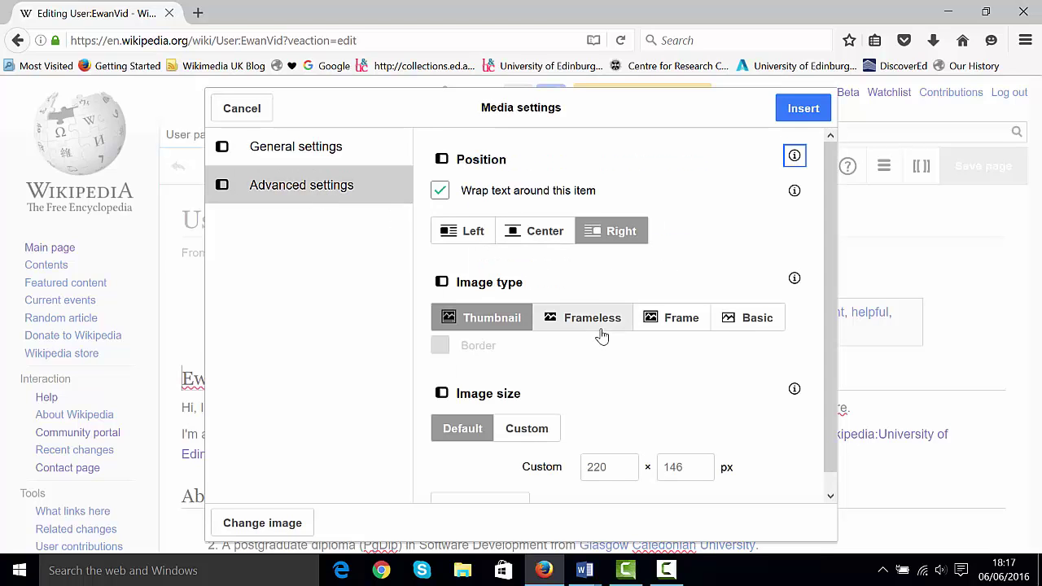
click(686, 317)
drag(826, 328, 826, 344)
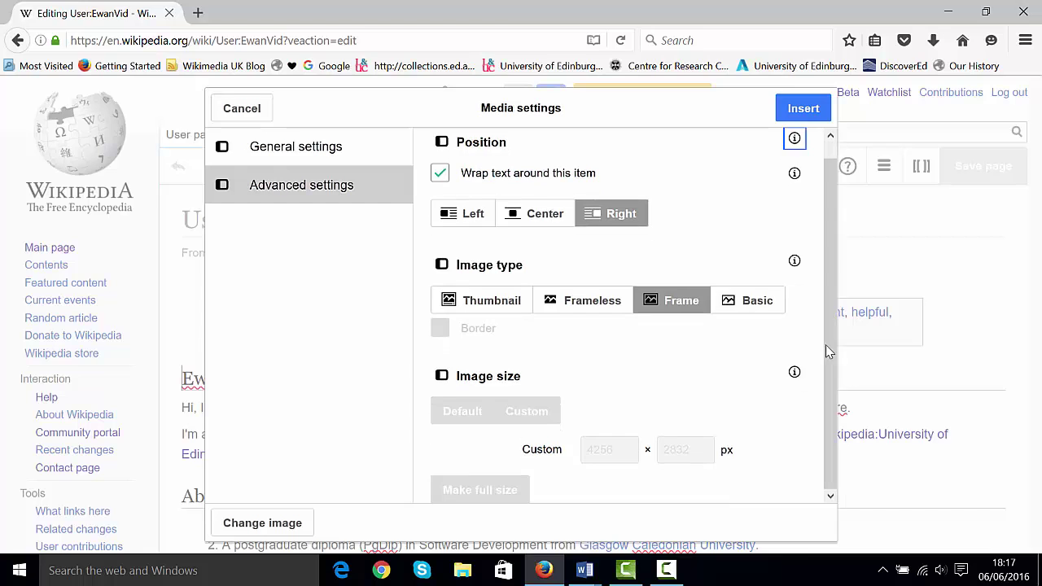
click(478, 219)
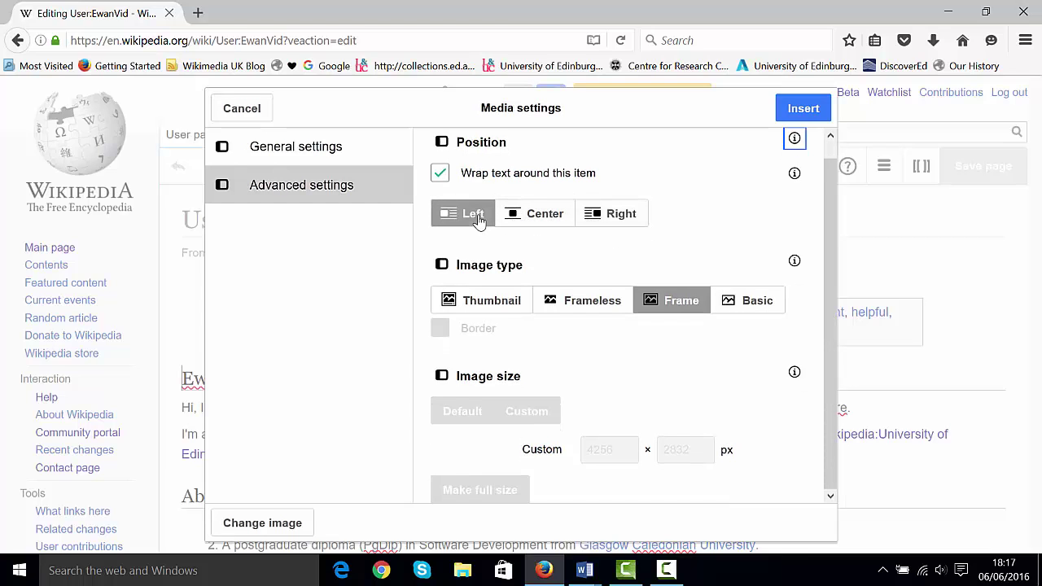
click(619, 218)
click(801, 110)
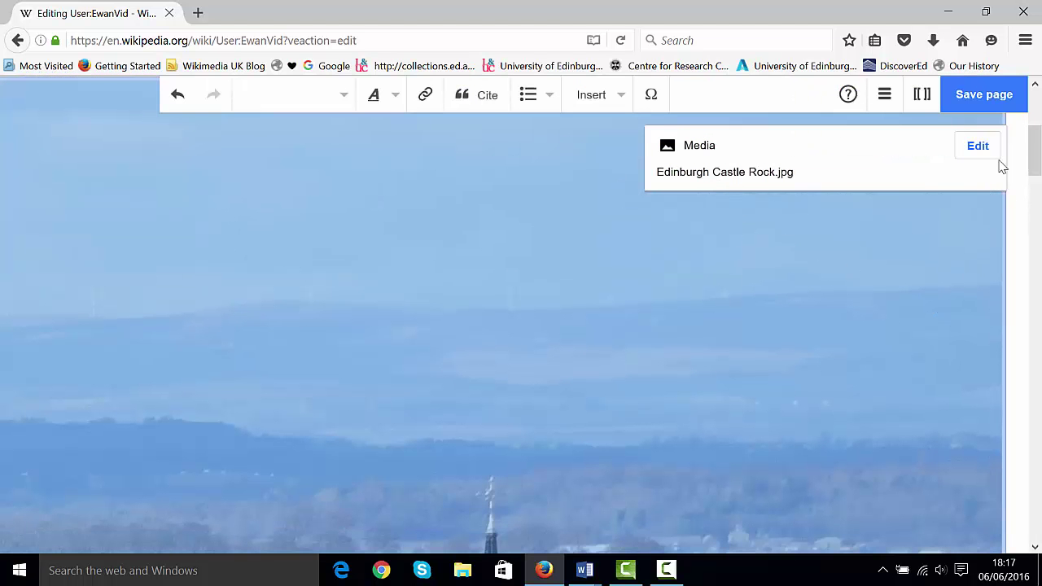
Step: Change the inserted image's type to Thumbnail and apply the settings
click(981, 154)
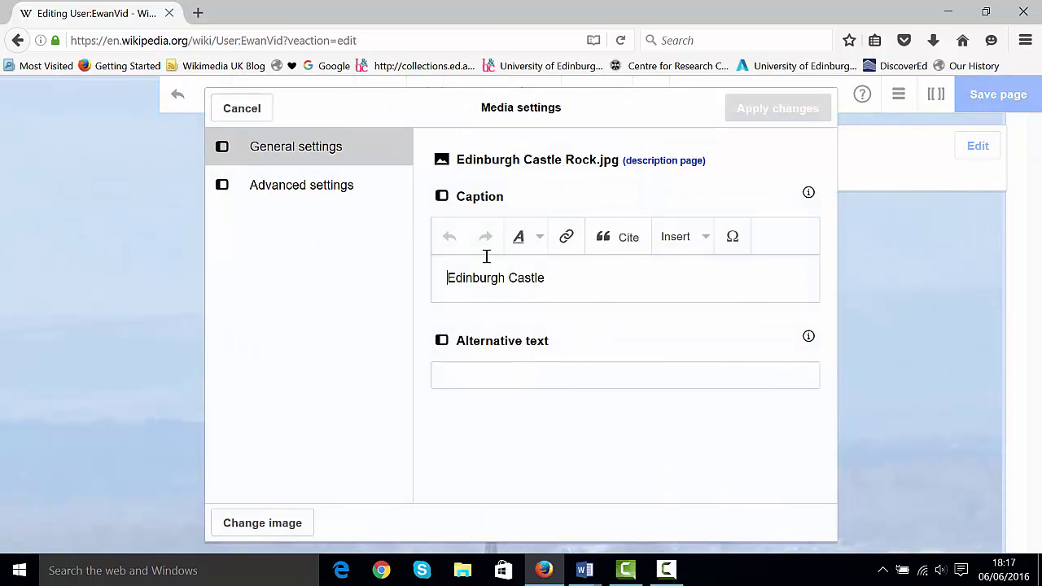
click(275, 179)
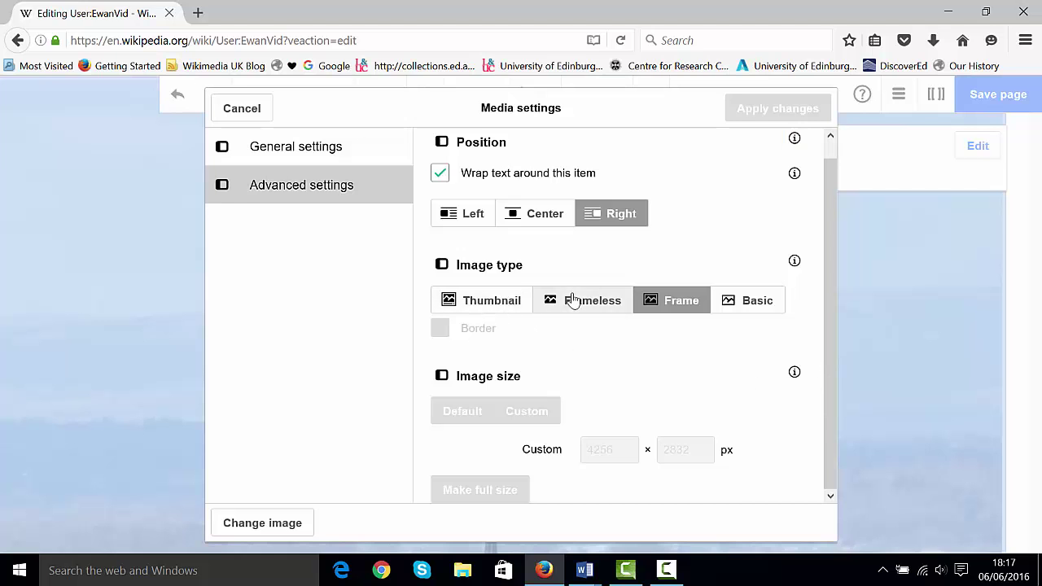
click(526, 304)
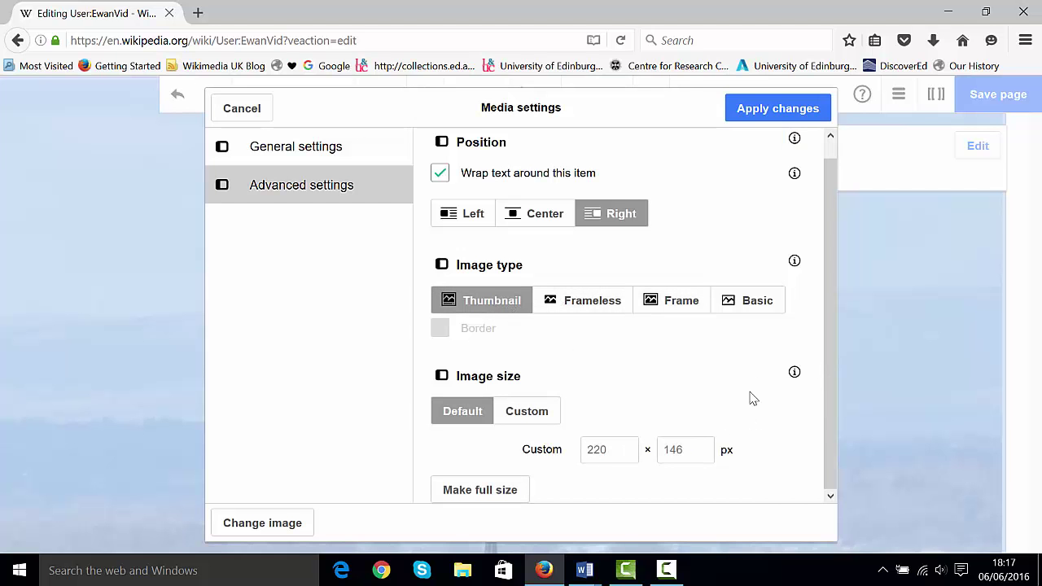
click(777, 120)
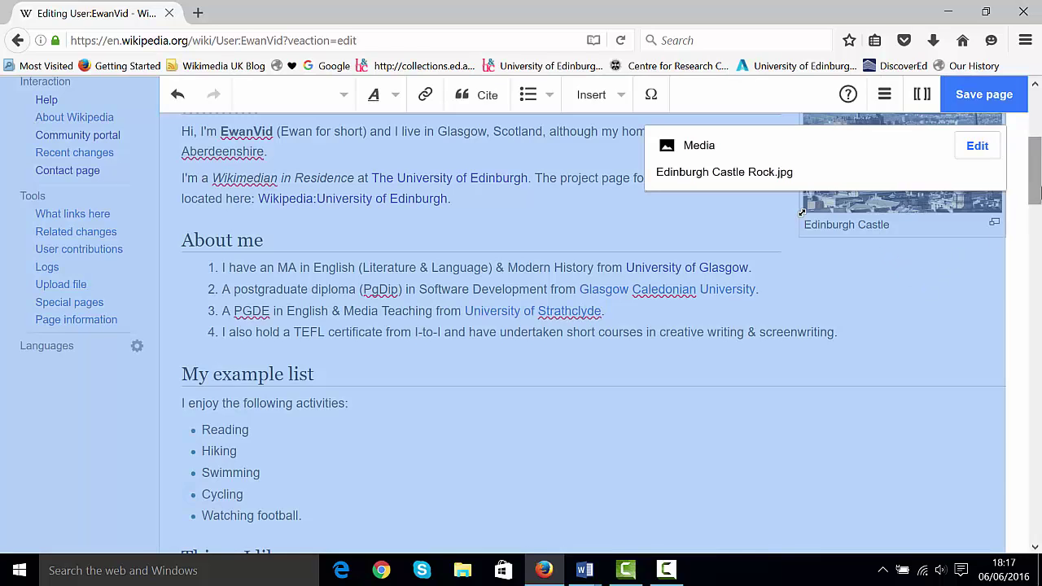
Step: Enlarge the Edinburgh Castle image by dragging its resize corner
scroll(937, 270, up, 3)
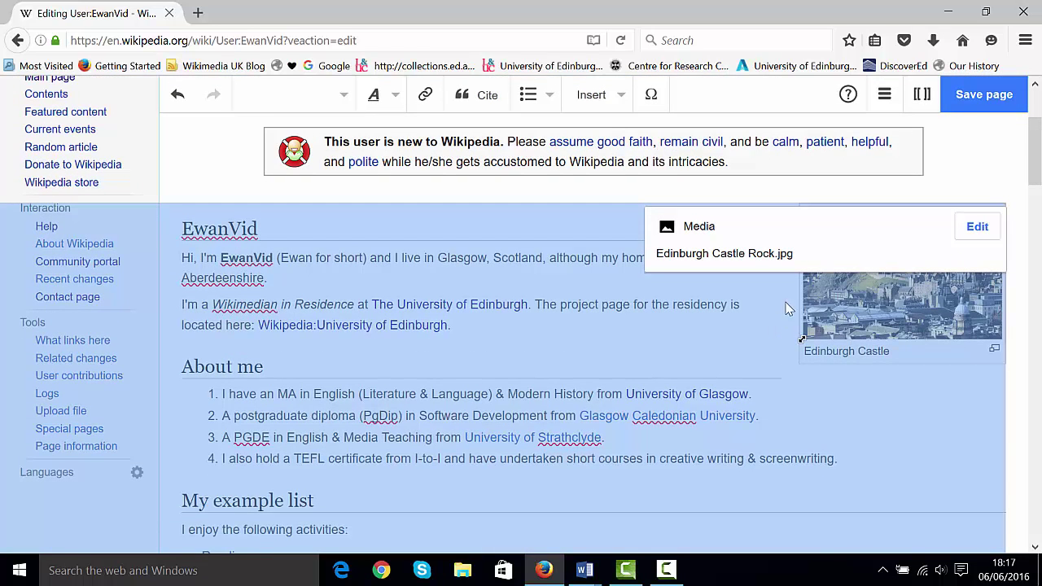
drag(796, 344, 719, 399)
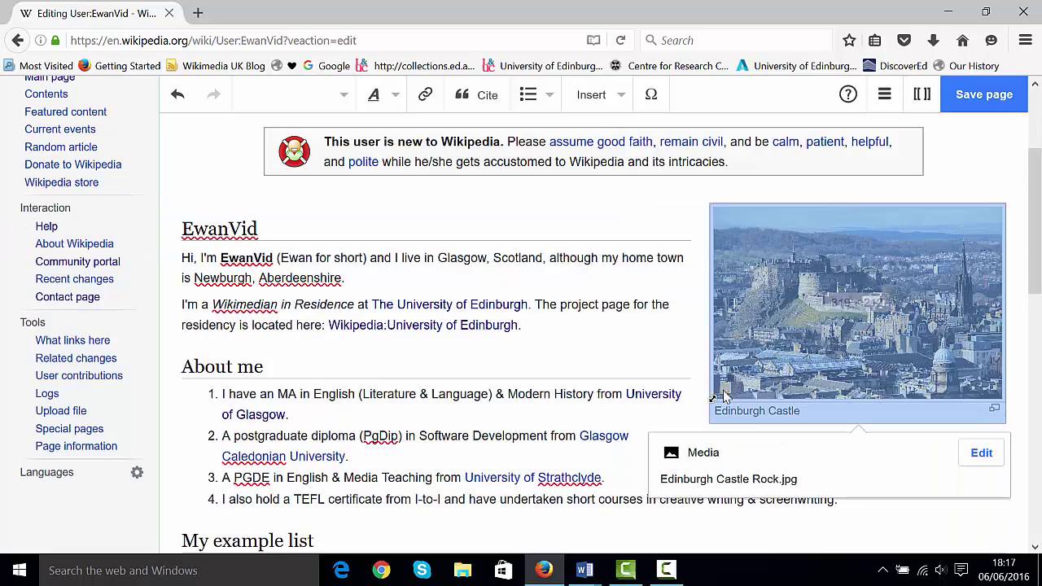
click(662, 389)
click(667, 355)
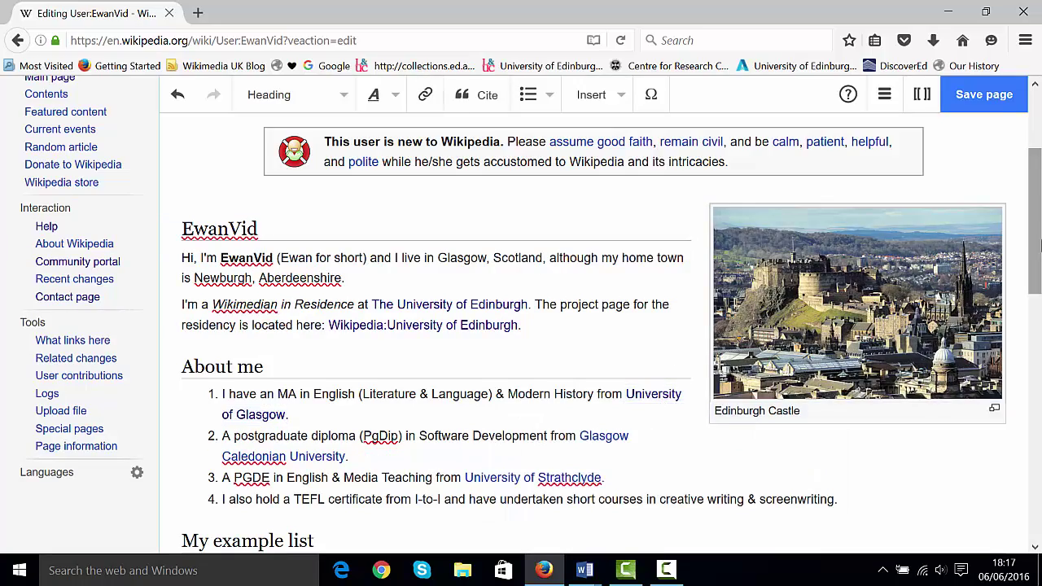
Step: Save the user page with the edit summary 'Added image'
drag(1035, 247, 1038, 216)
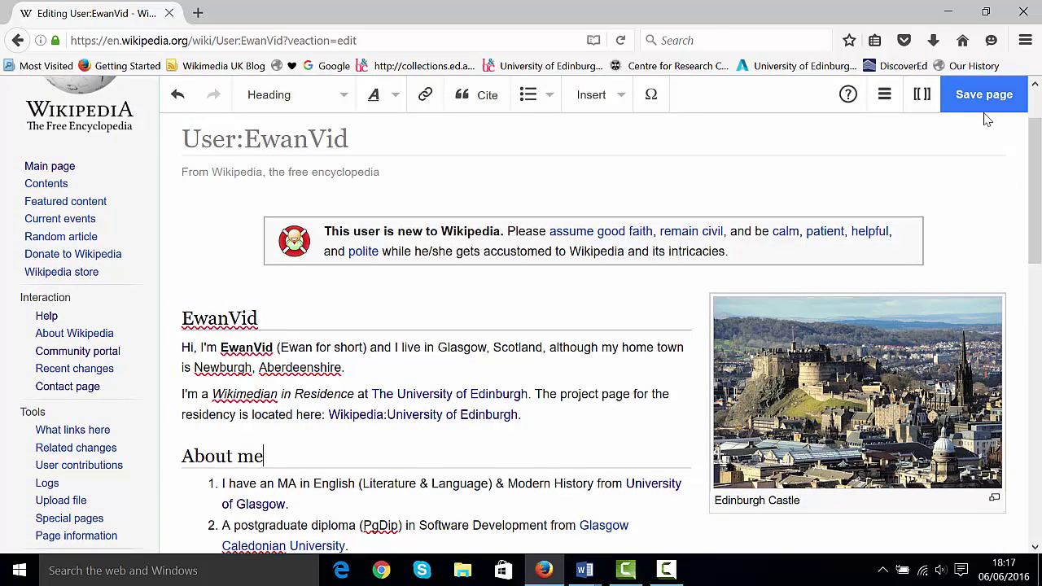
click(983, 111)
text(Added image)
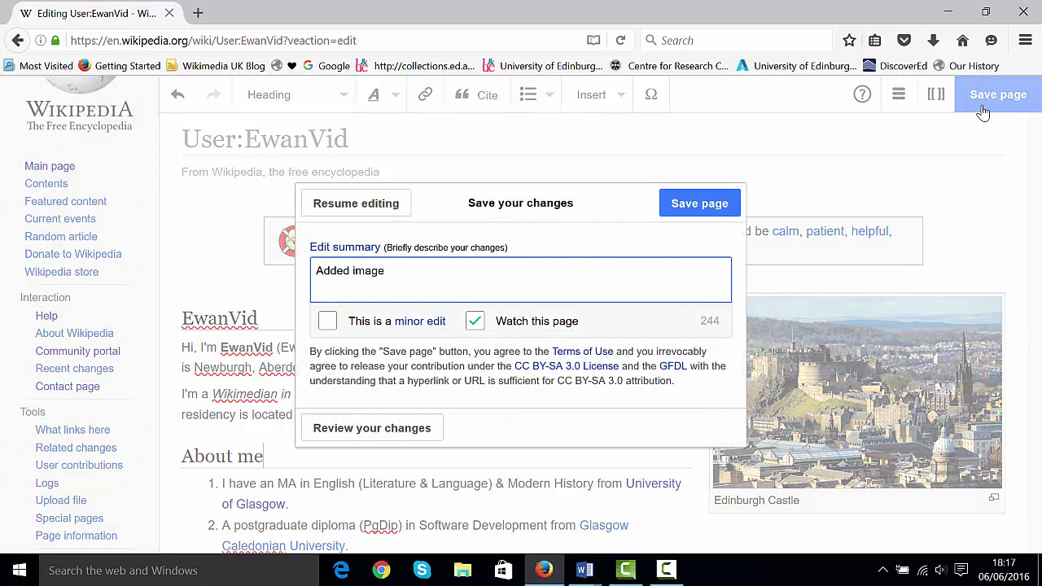
click(699, 204)
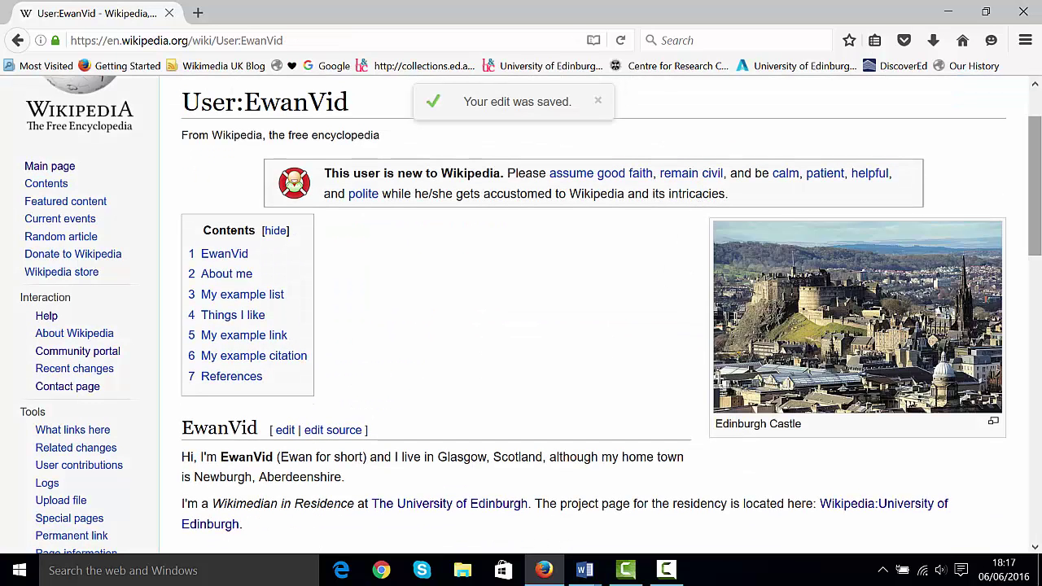
drag(1029, 186, 1014, 418)
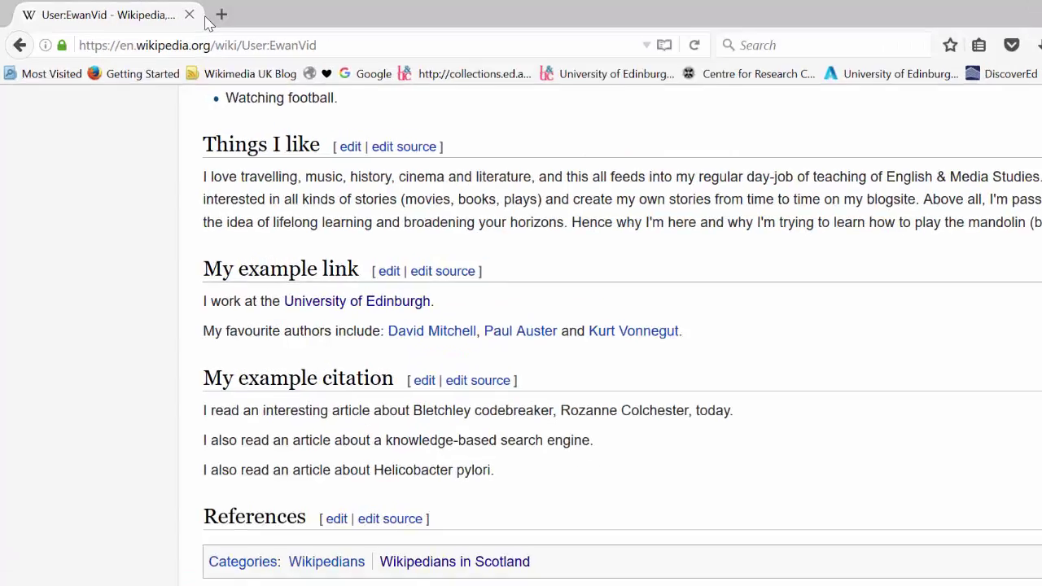
Step: In a new tab, search Google for the Guardian article about the Bletchley codebreaker
click(197, 12)
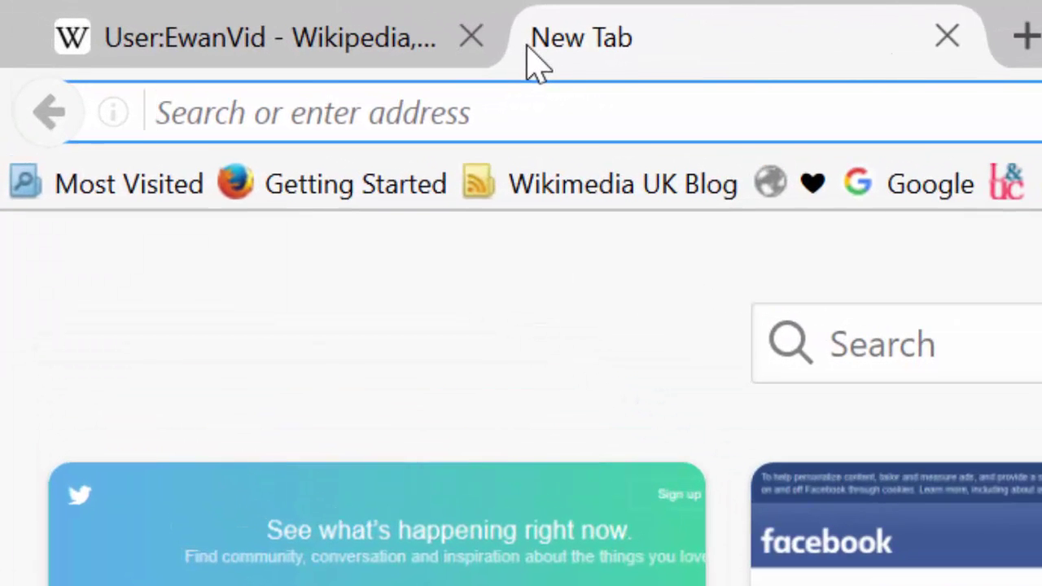
text(guardian c)
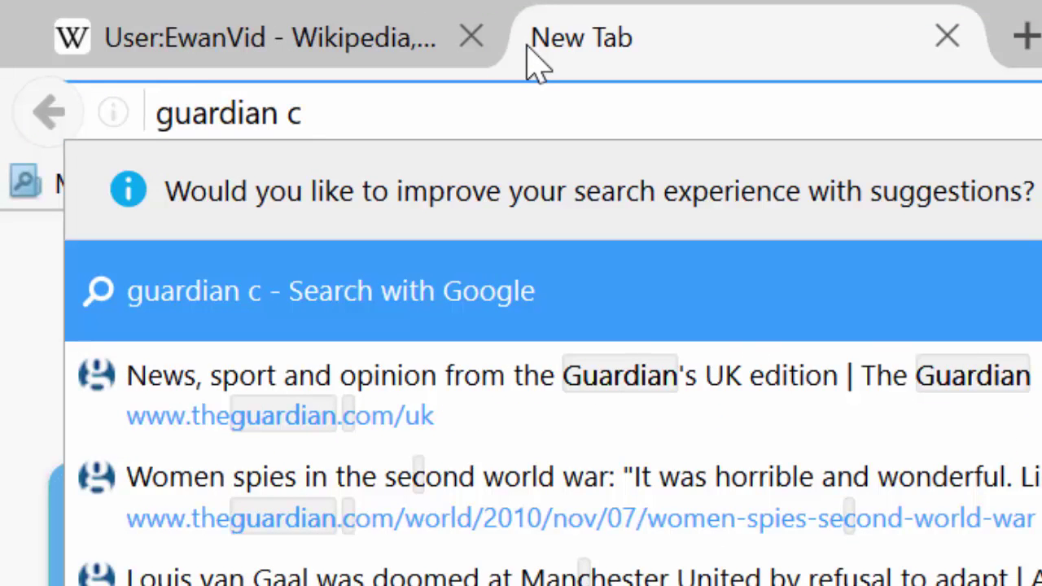
key(BackSpace)
key(BackSpace)
text(ro)
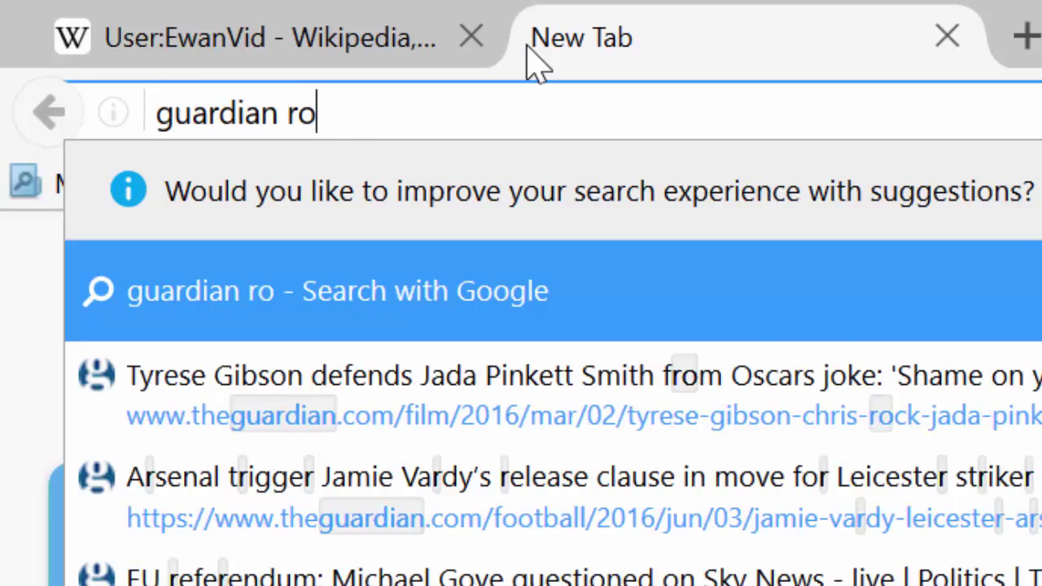
text(x=zanne)
key(BackSpace)
key(BackSpace)
key(BackSpace)
key(BackSpace)
key(BackSpace)
key(BackSpace)
key(BackSpace)
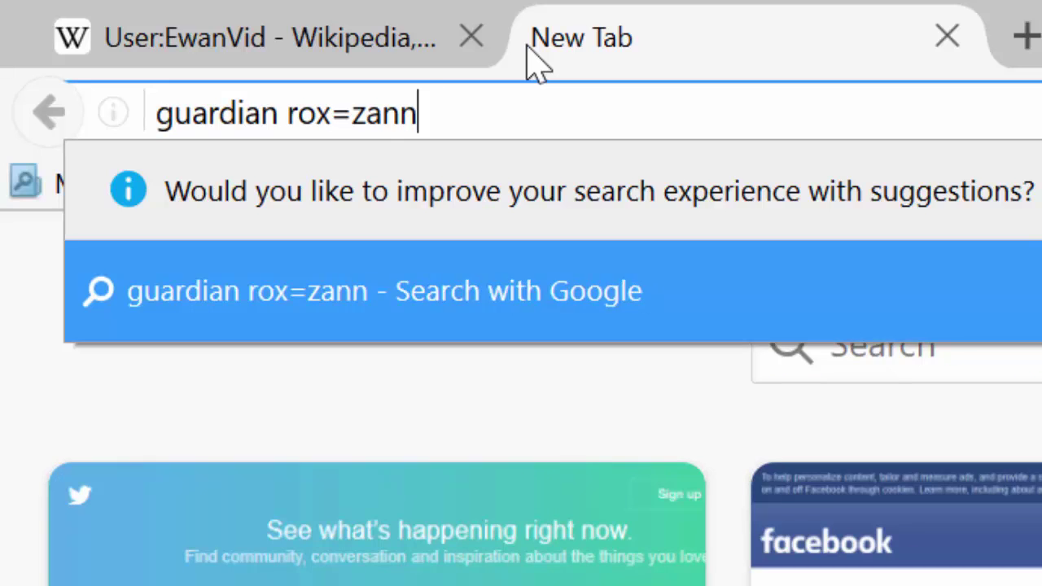
text(zanne)
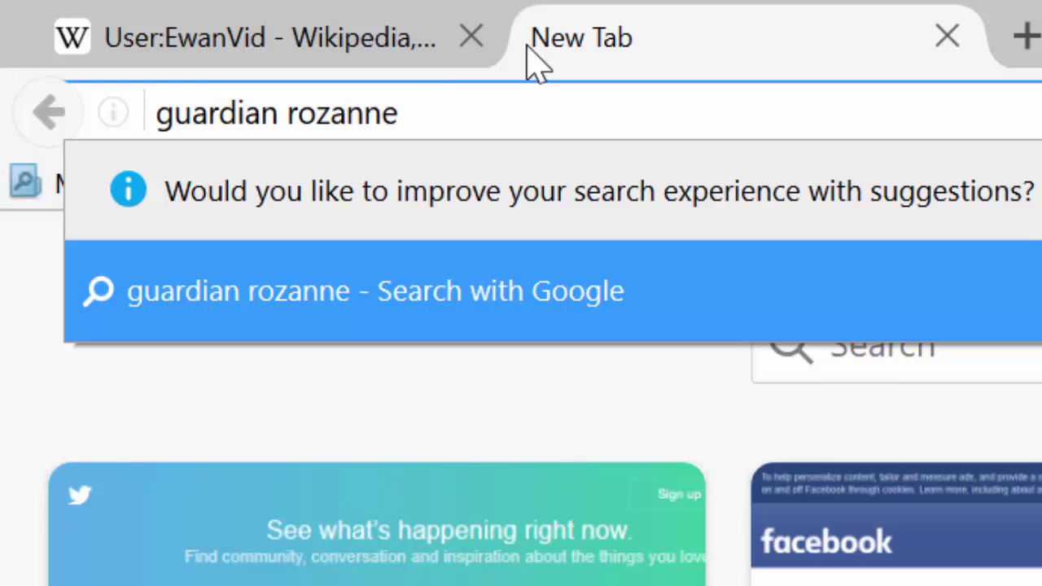
text(colchester)
key(Return)
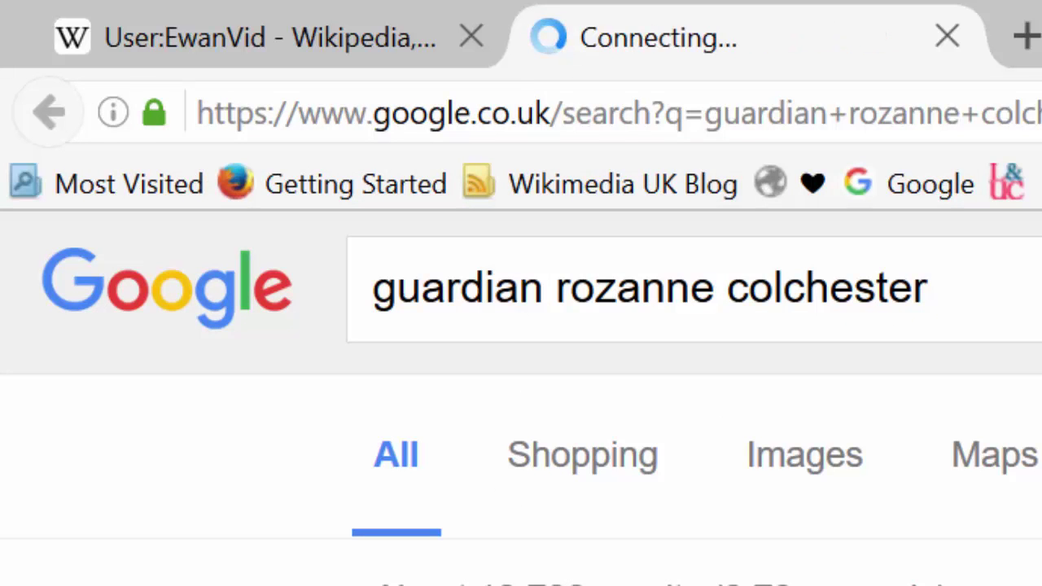
Step: Open the Guardian women spies article, select its web address, and return to Wikipedia
click(320, 367)
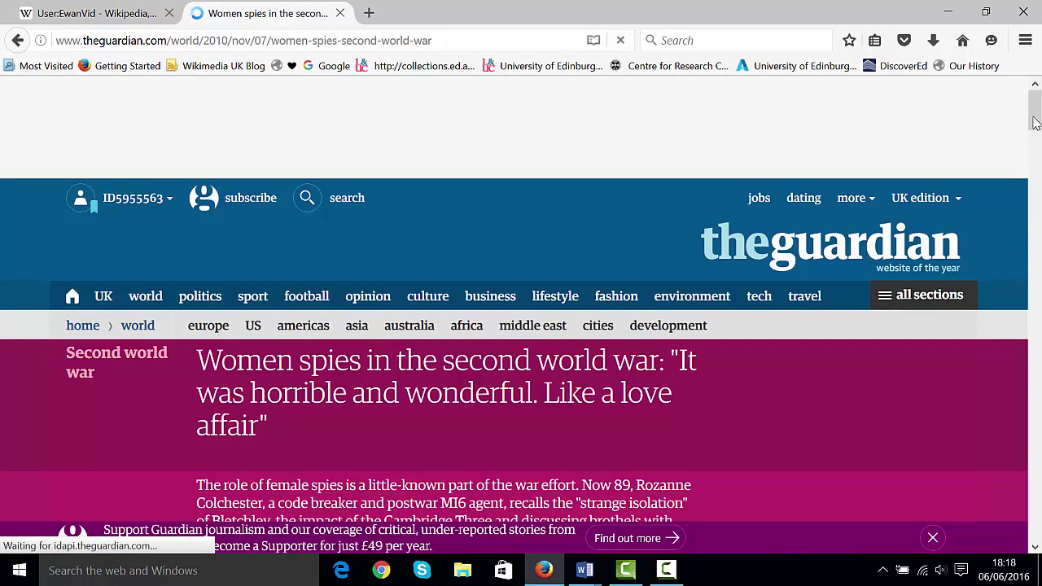
mouse_move(1035, 122)
mouse_down()
mouse_move(1036, 160)
mouse_move(1034, 103)
mouse_up()
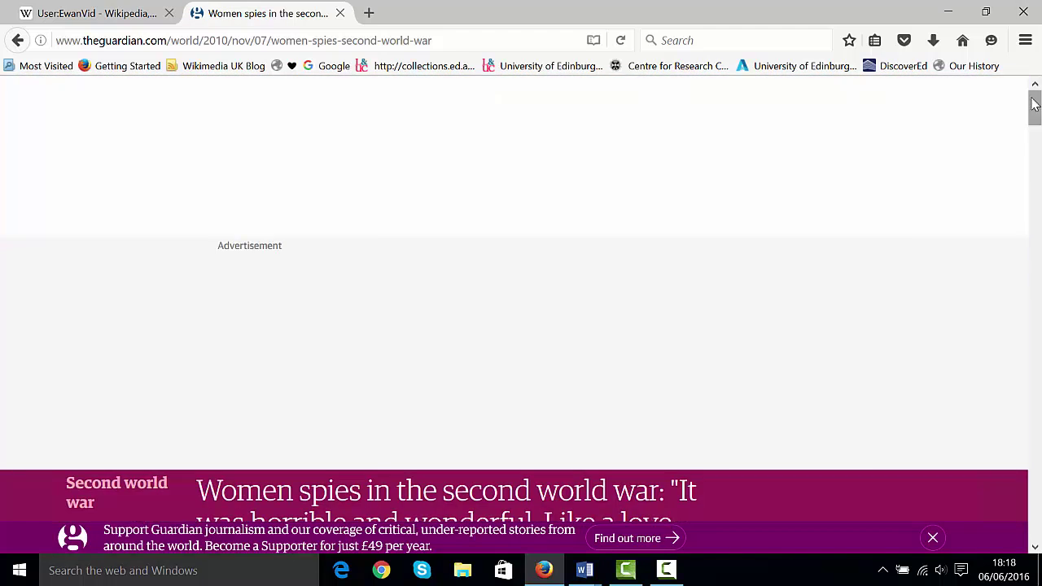
drag(454, 38, 65, 37)
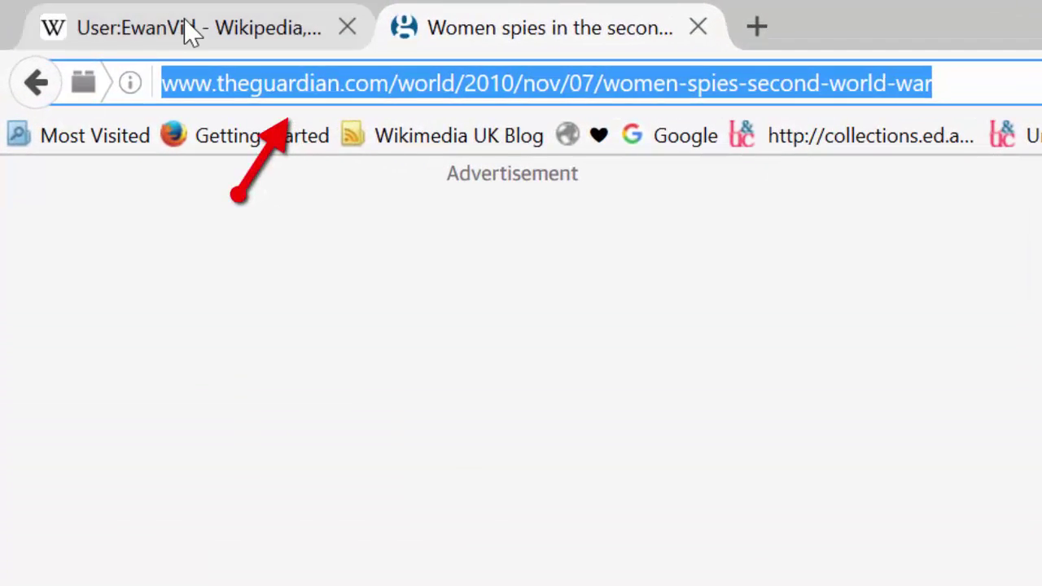
click(189, 32)
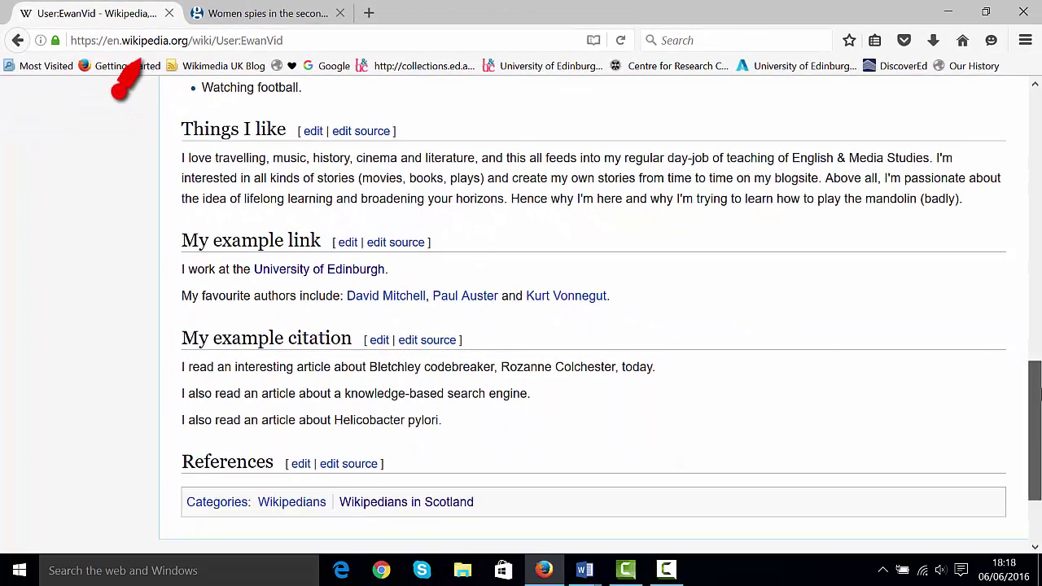
Step: Reopen the editor, start a manual book citation after the codebreaker sentence, then cancel it
scroll(1037, 394, up, 15)
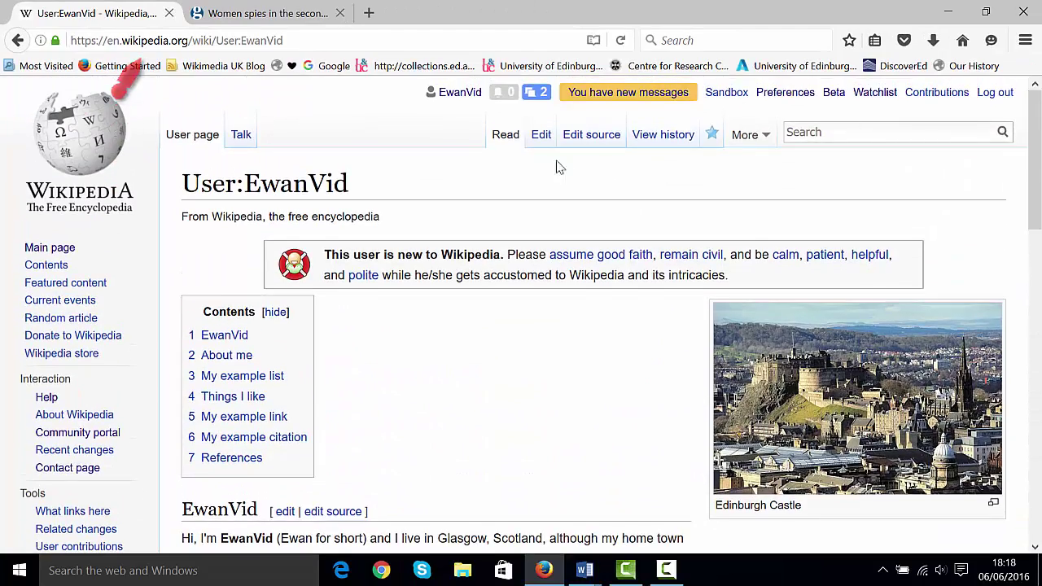
click(542, 135)
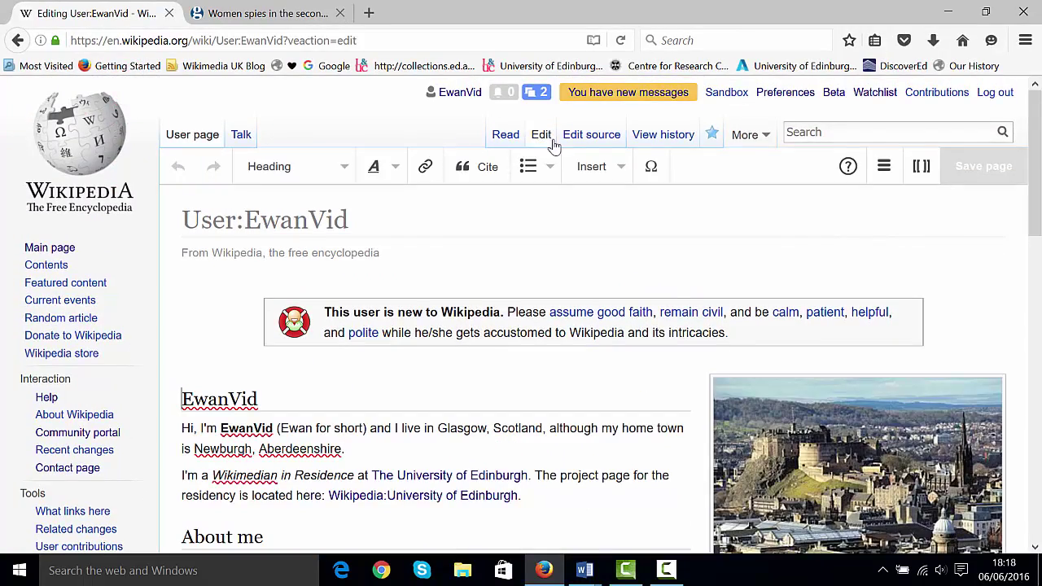
drag(1034, 186, 1032, 489)
click(666, 292)
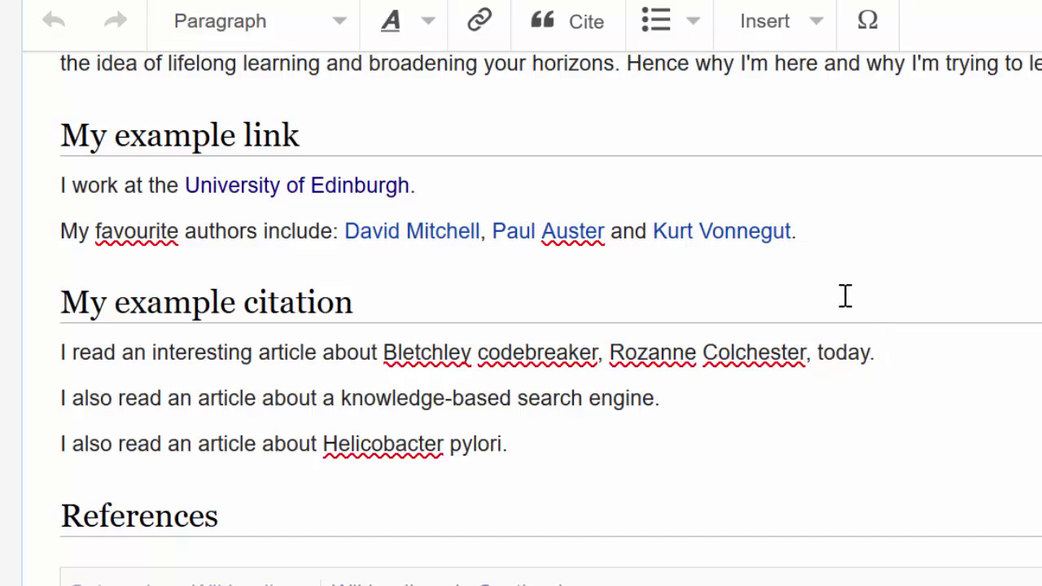
click(579, 31)
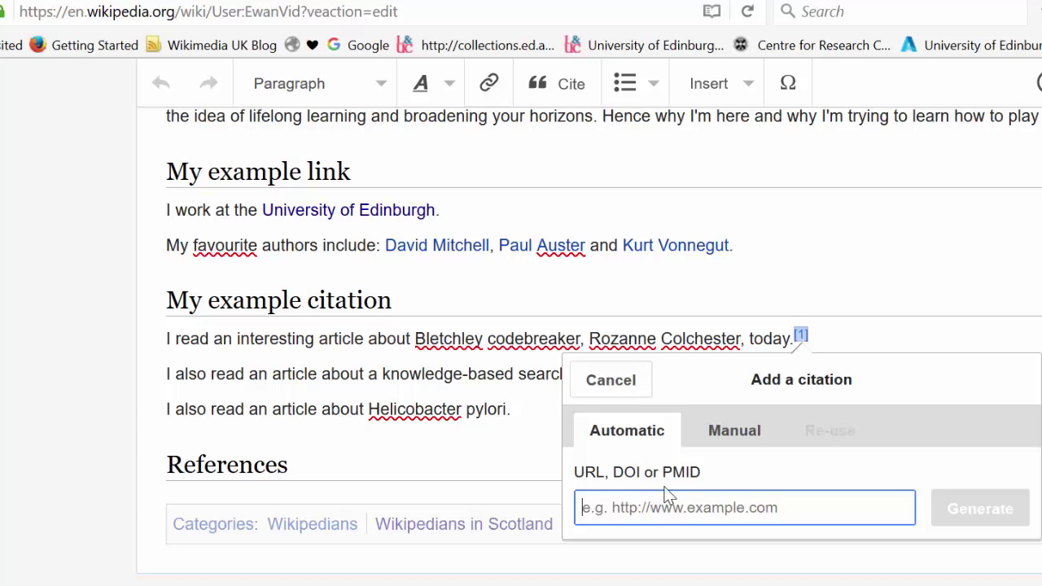
click(743, 441)
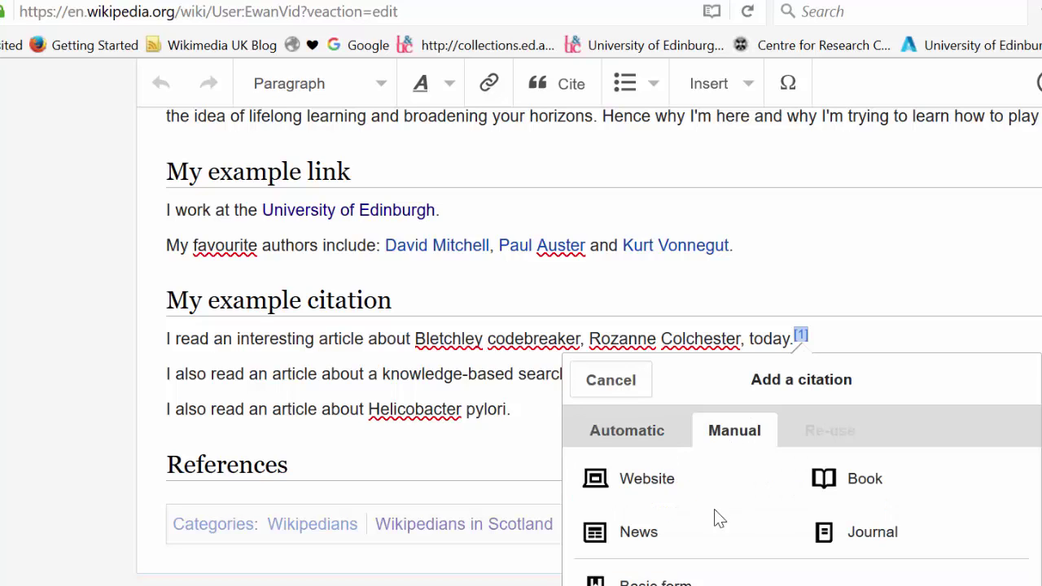
click(860, 499)
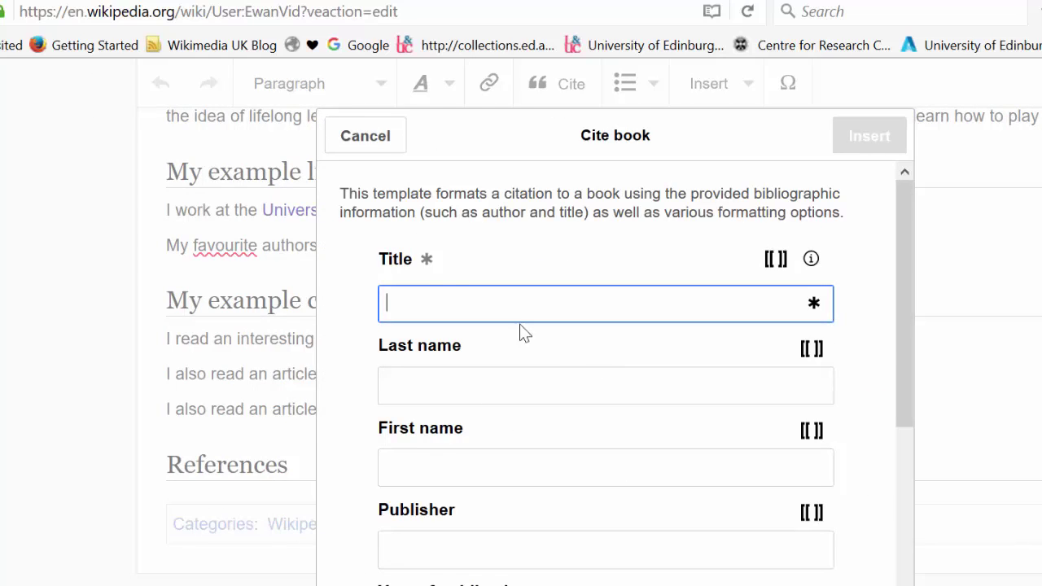
click(368, 145)
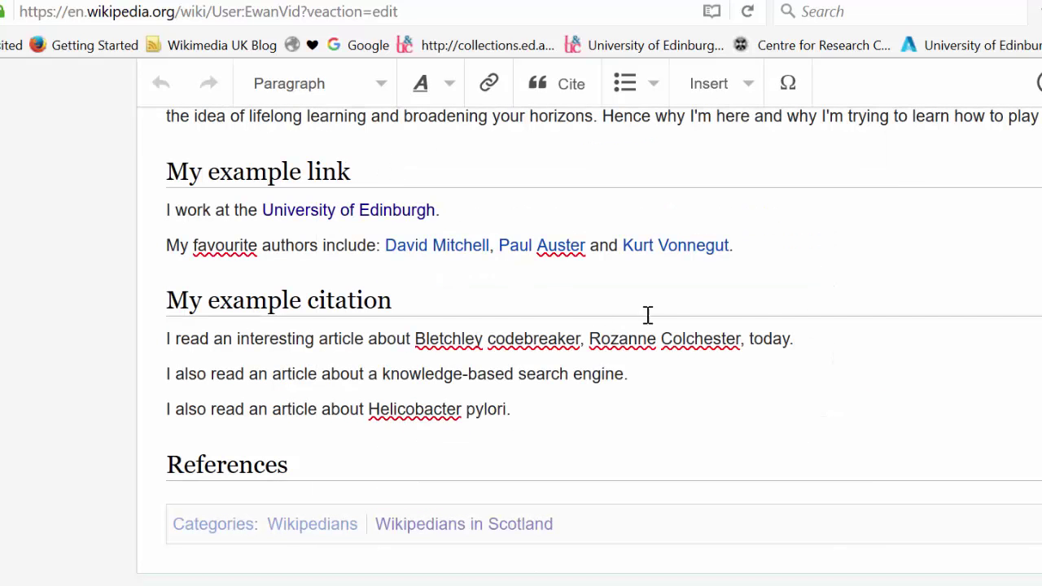
Step: Add citation [1] after 'today.' by generating it from the pasted Guardian article URL
click(562, 83)
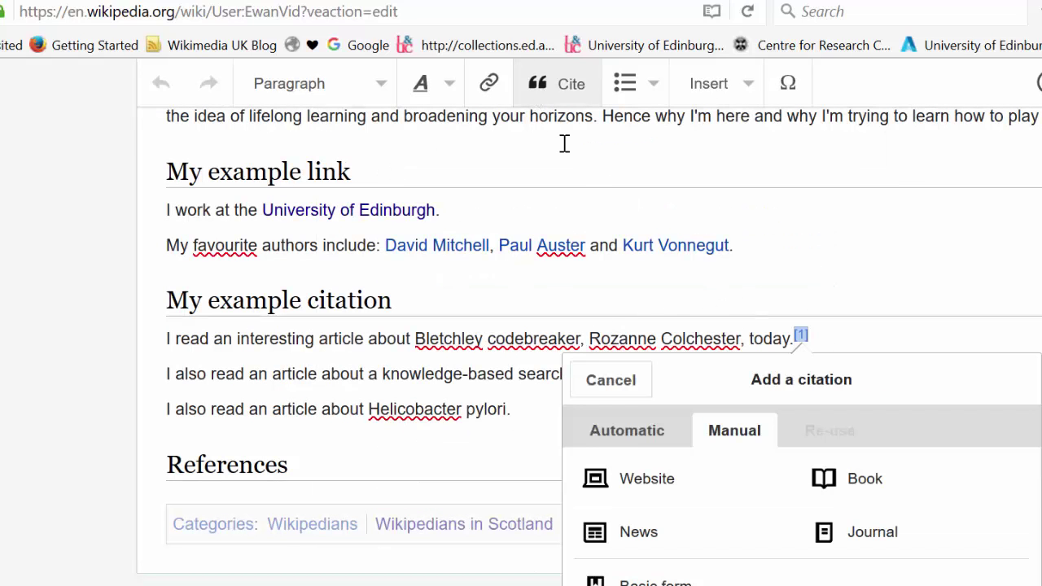
click(644, 420)
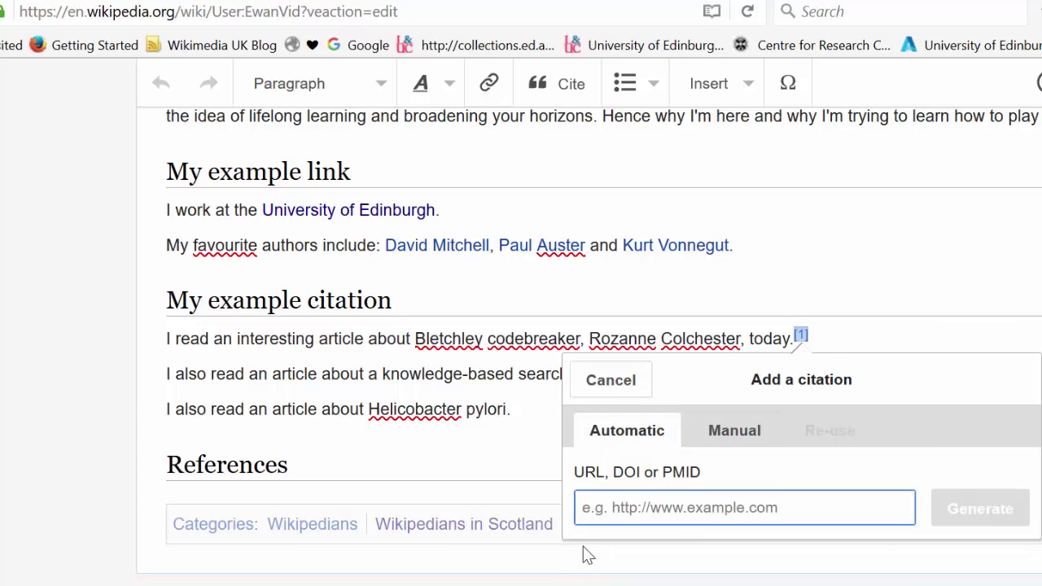
key(ctrl+v)
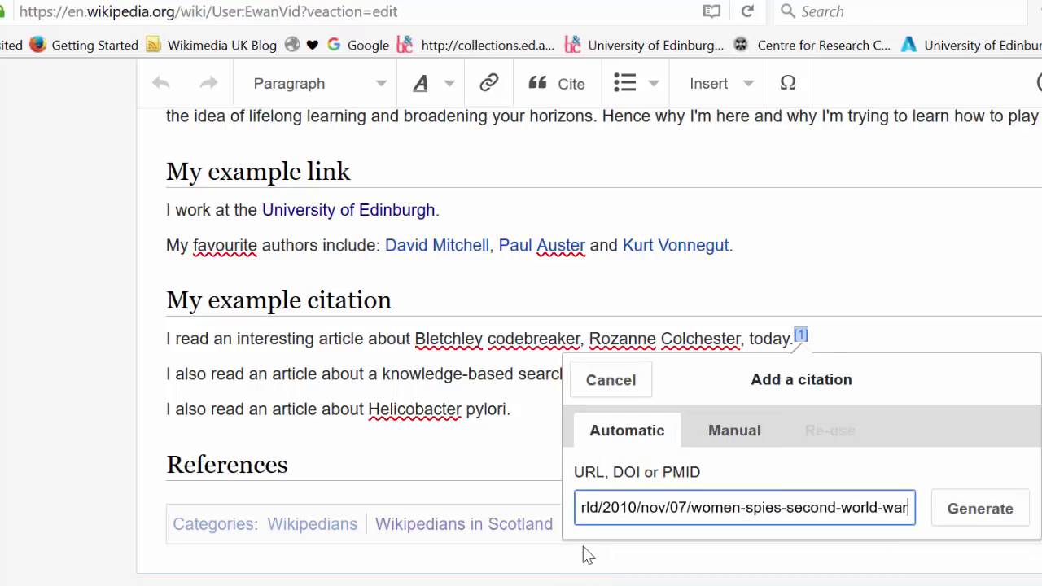
click(979, 511)
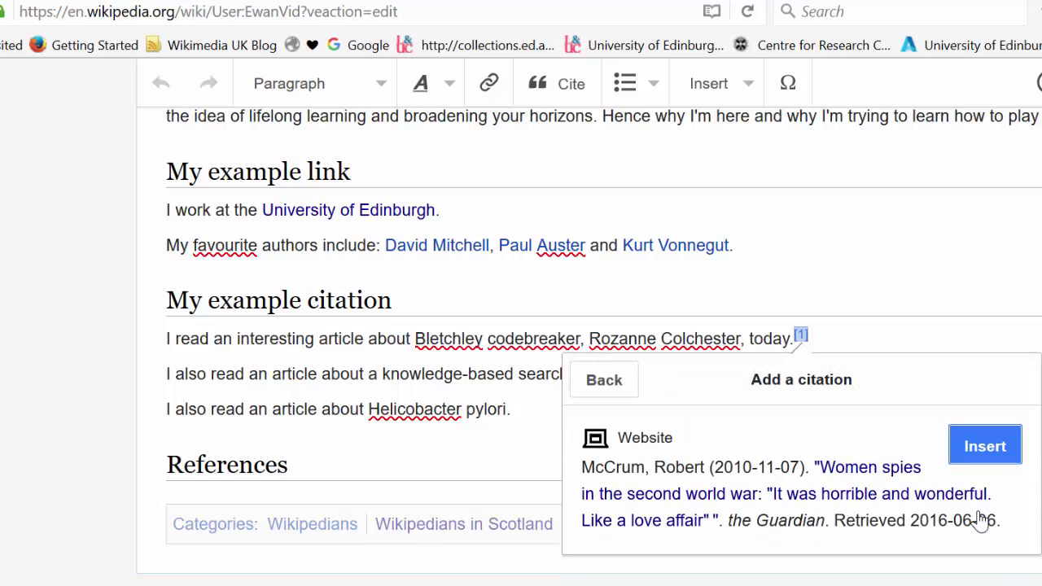
click(997, 445)
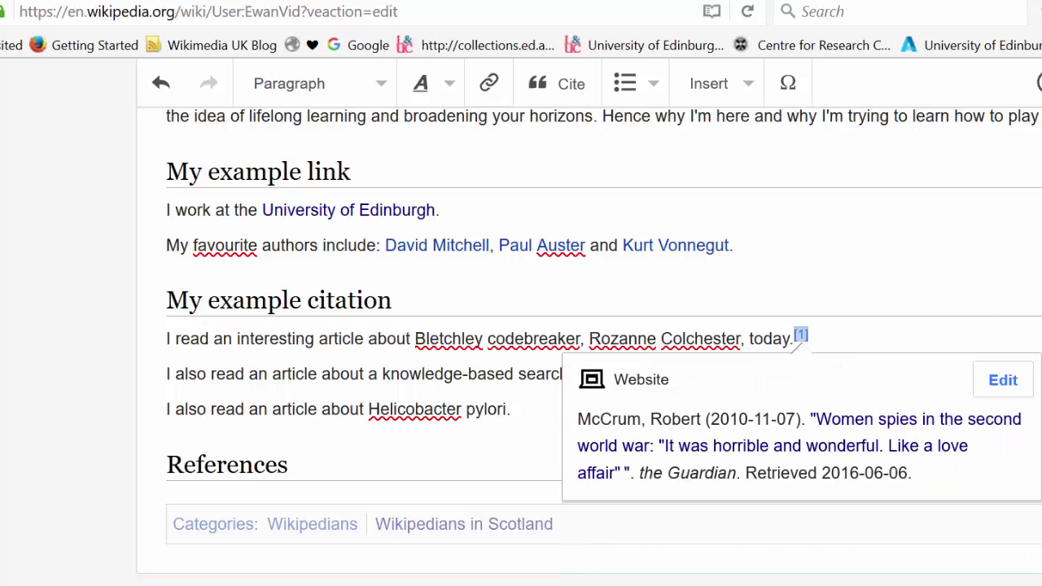
key(ctrl+End)
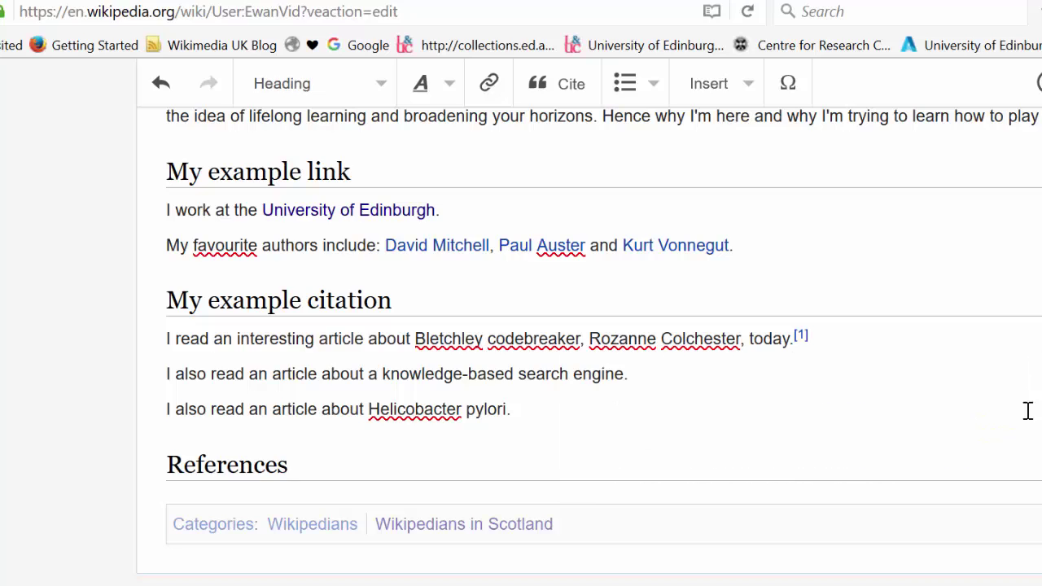
click(641, 373)
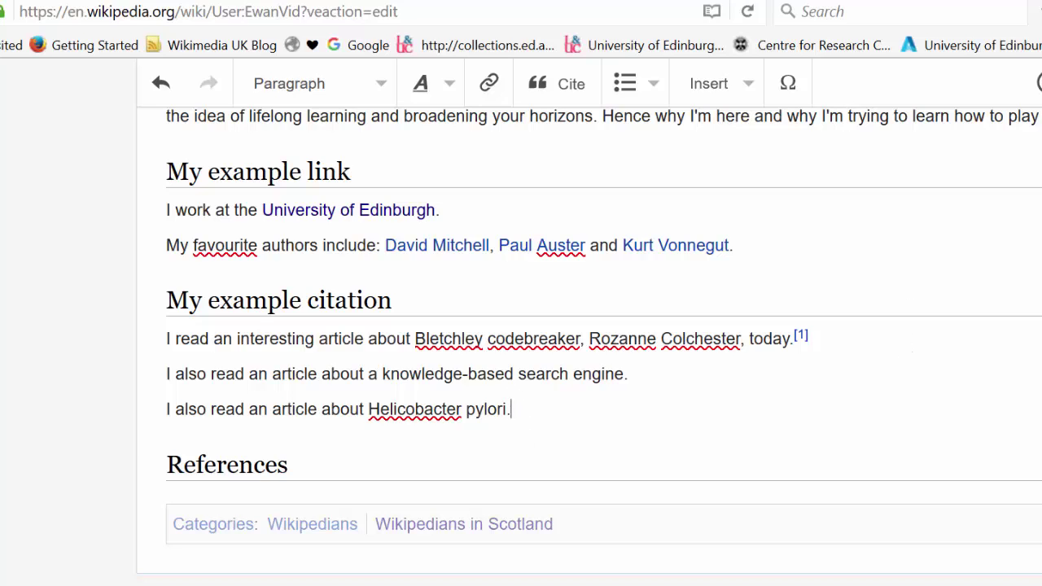
Step: Cite the Helicobacter pylori sentence from PMID 11111111 as journal citation [2], then open a new tab
click(557, 92)
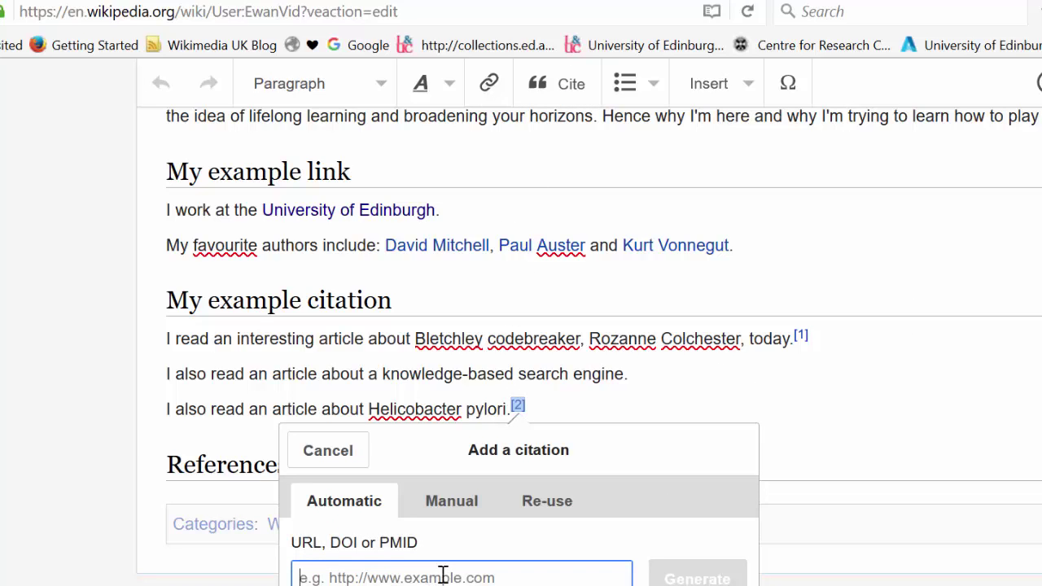
text(1111111)
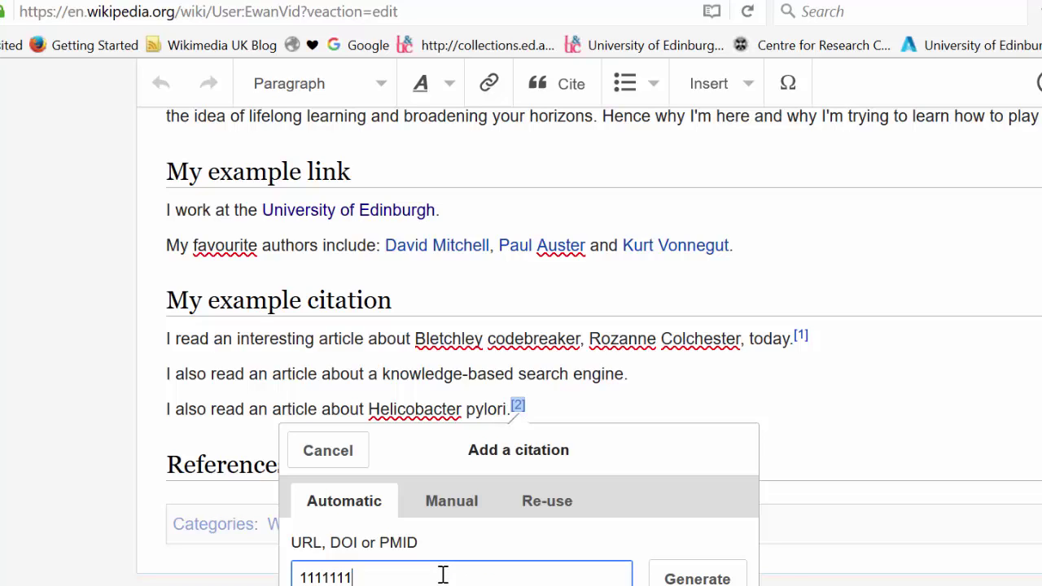
click(713, 578)
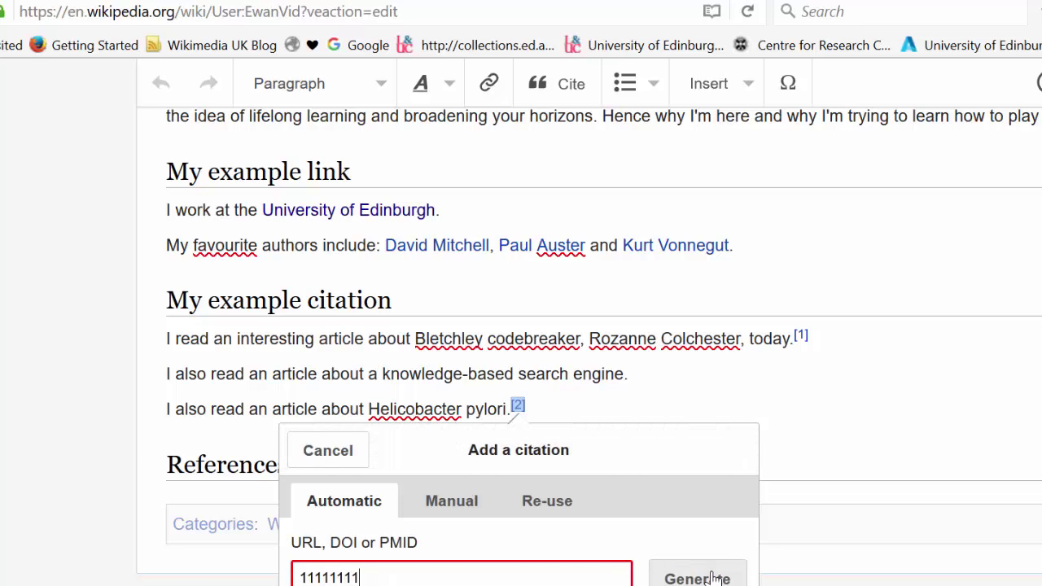
click(713, 578)
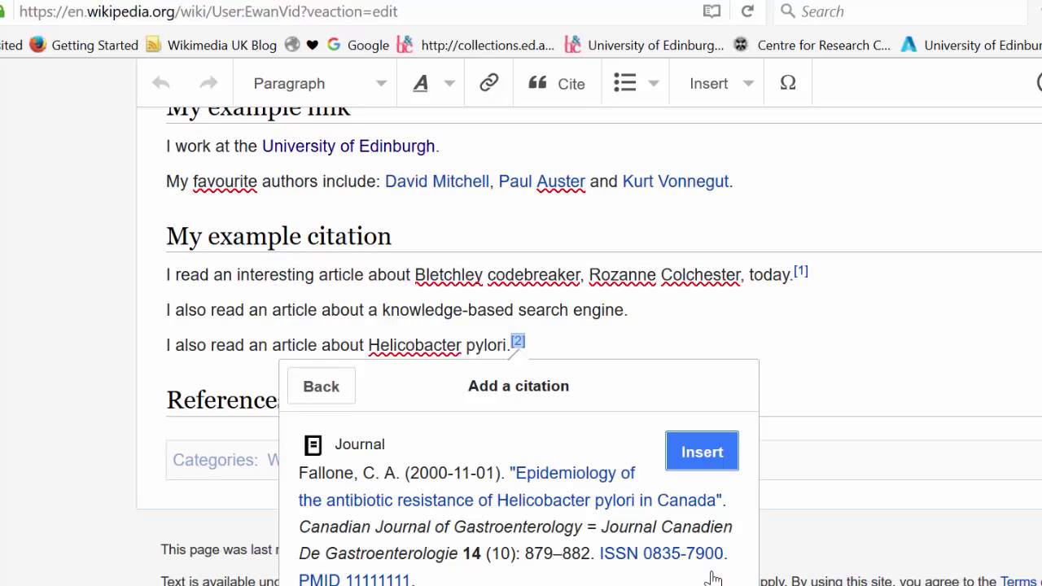
click(705, 456)
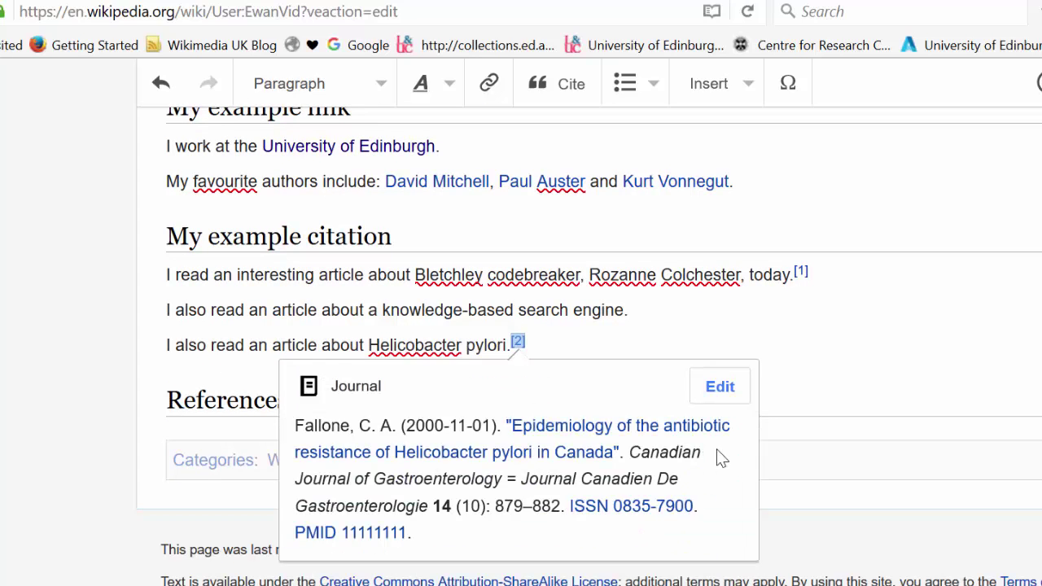
click(886, 382)
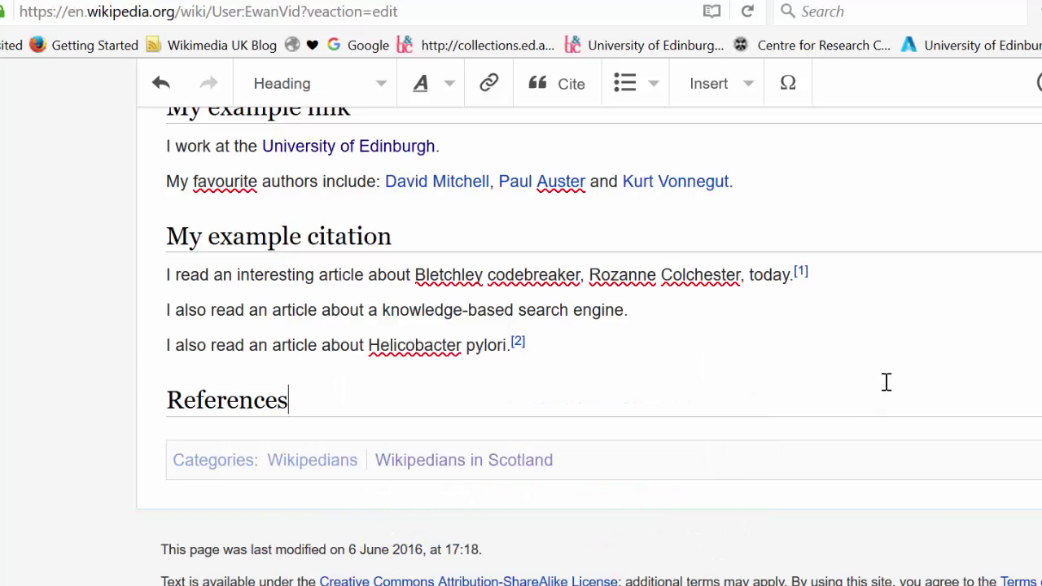
click(631, 312)
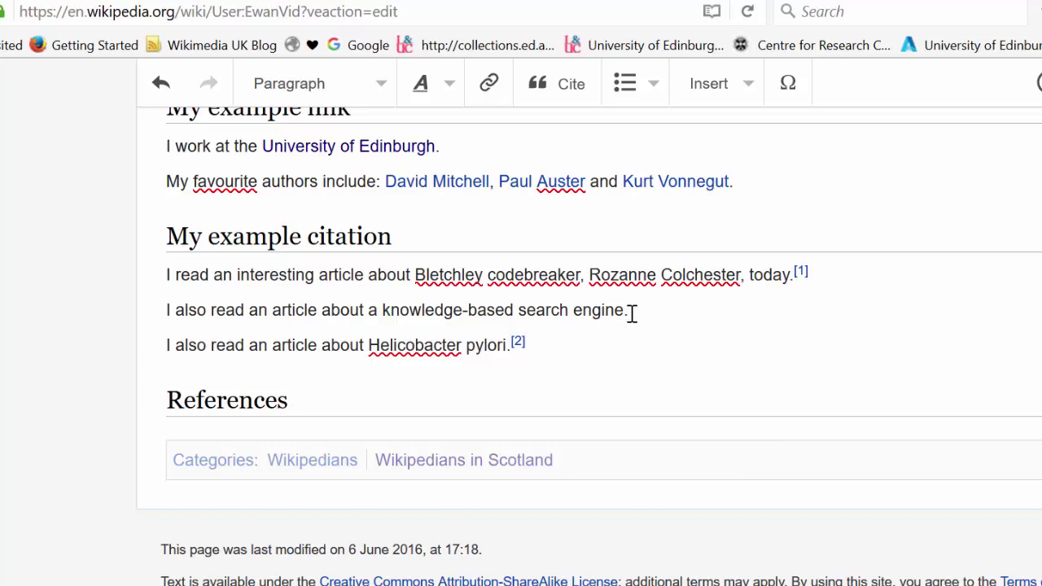
key(ctrl+t)
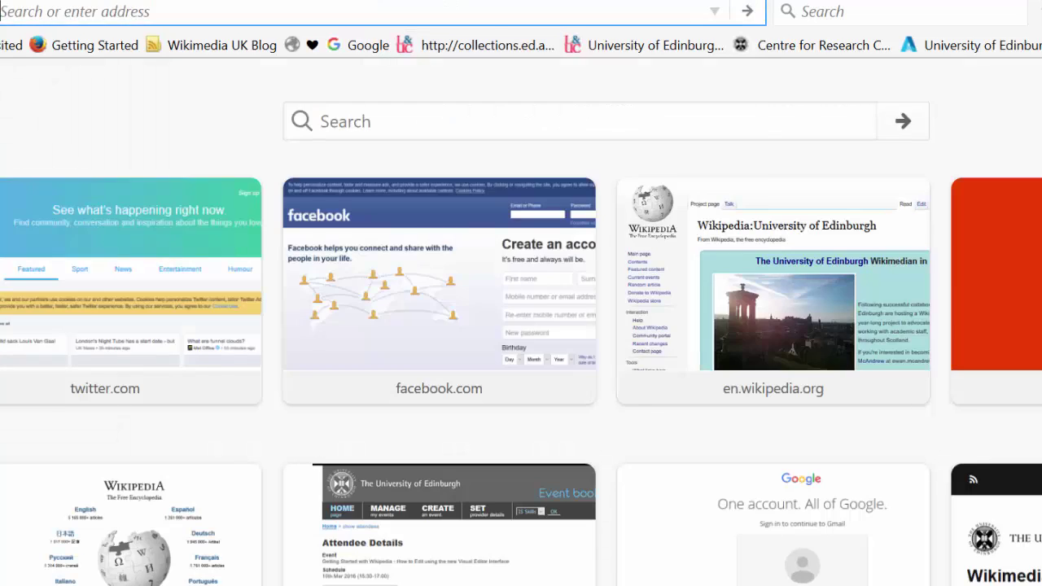
text(knowledge )
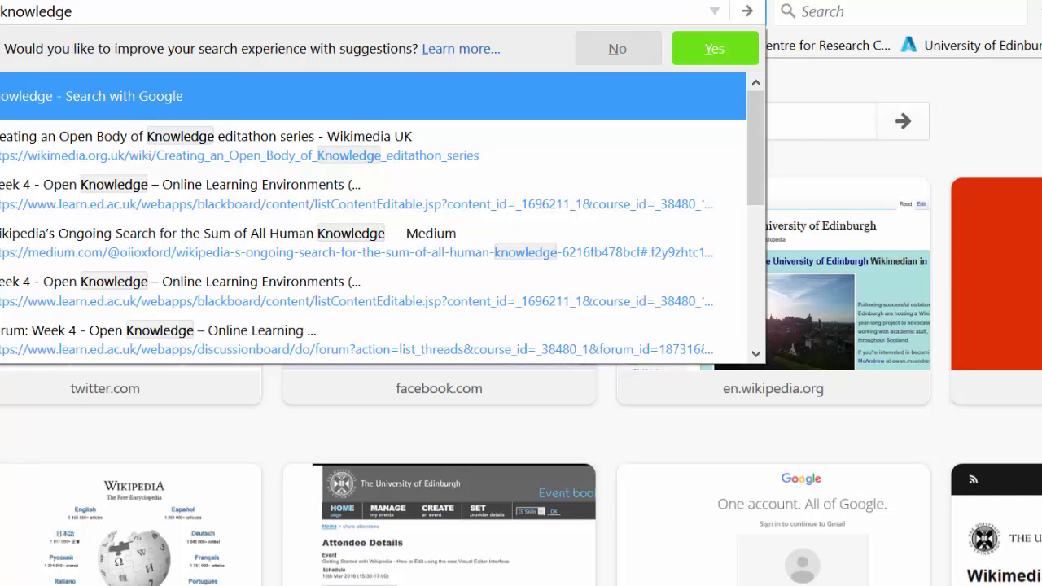
text(e)
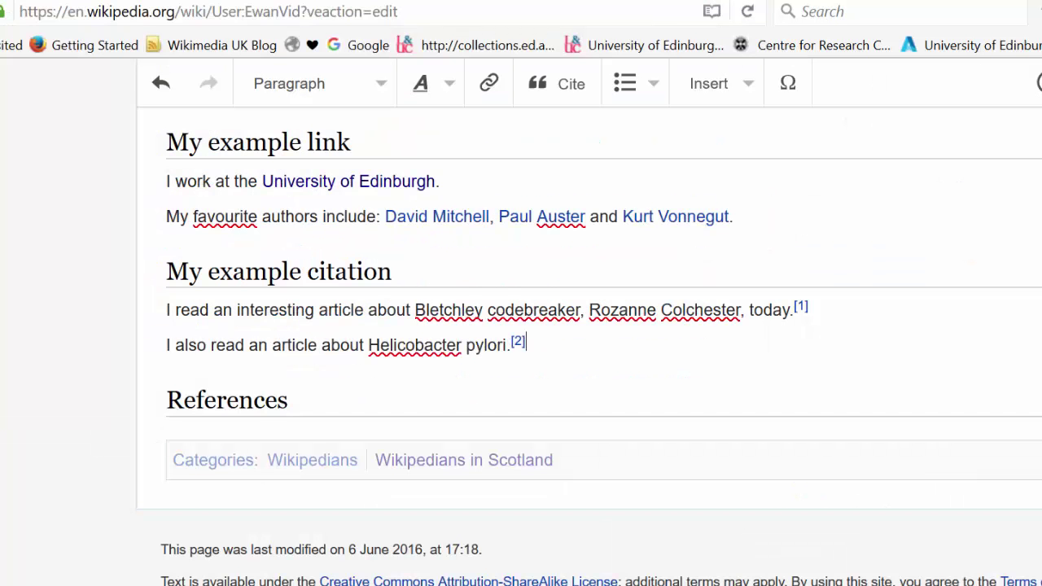
Step: Publish the page with summary 'Added citations' and scroll to check both References entries
key(alt+shift+s)
text(Adde)
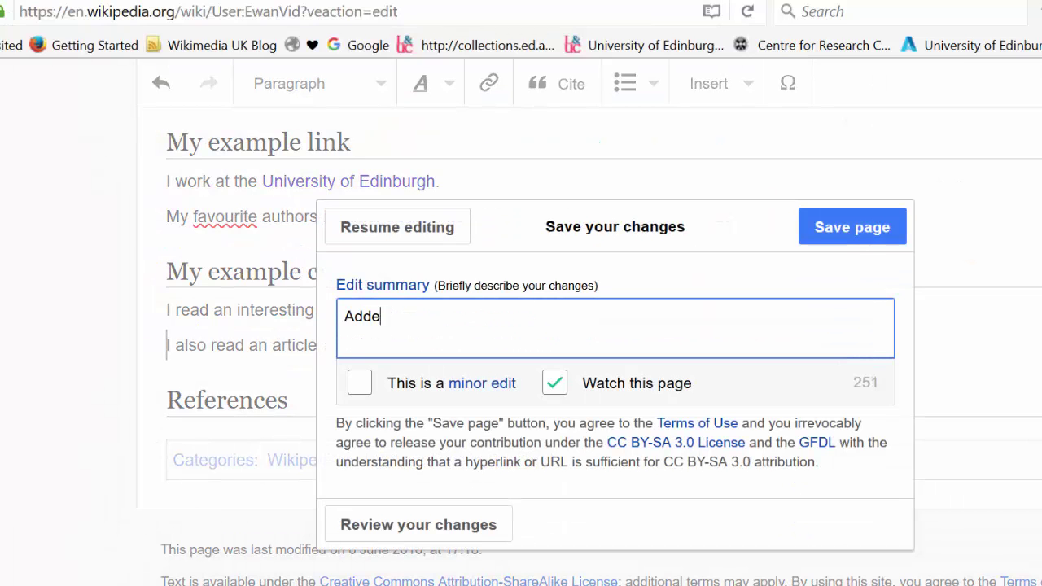
text(d citations)
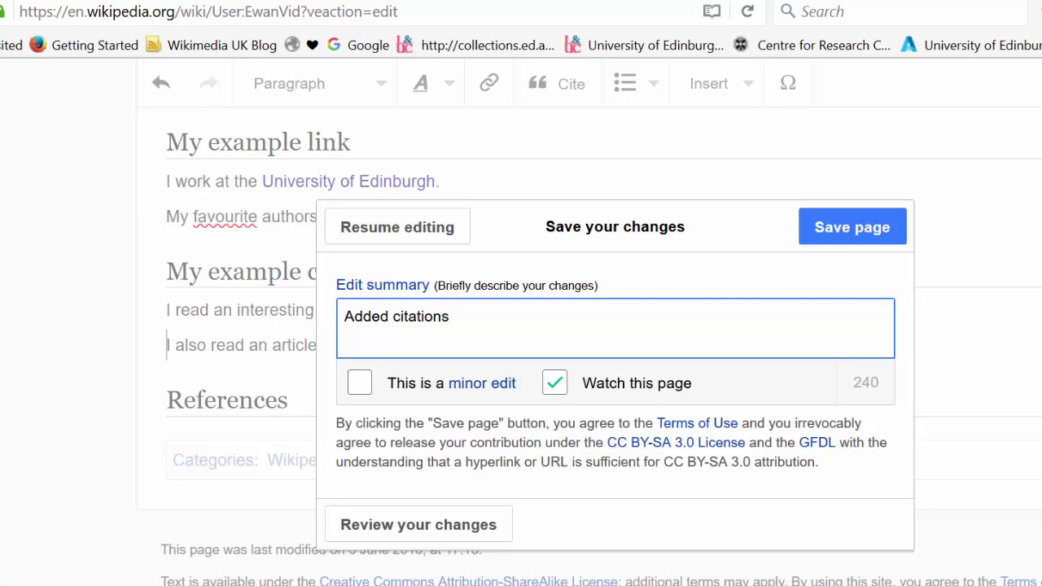
click(803, 232)
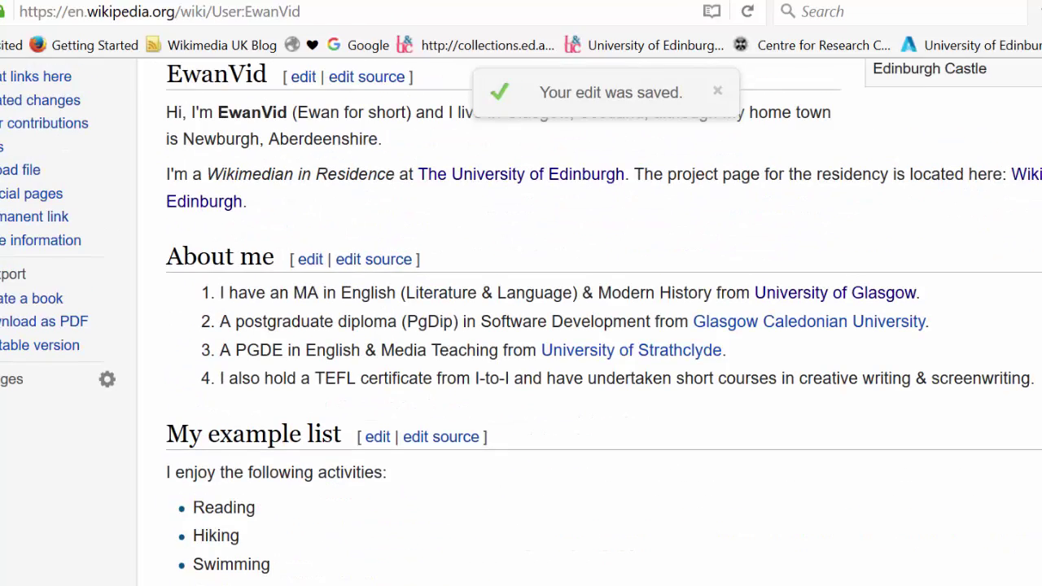
scroll(589, 321, down, 10)
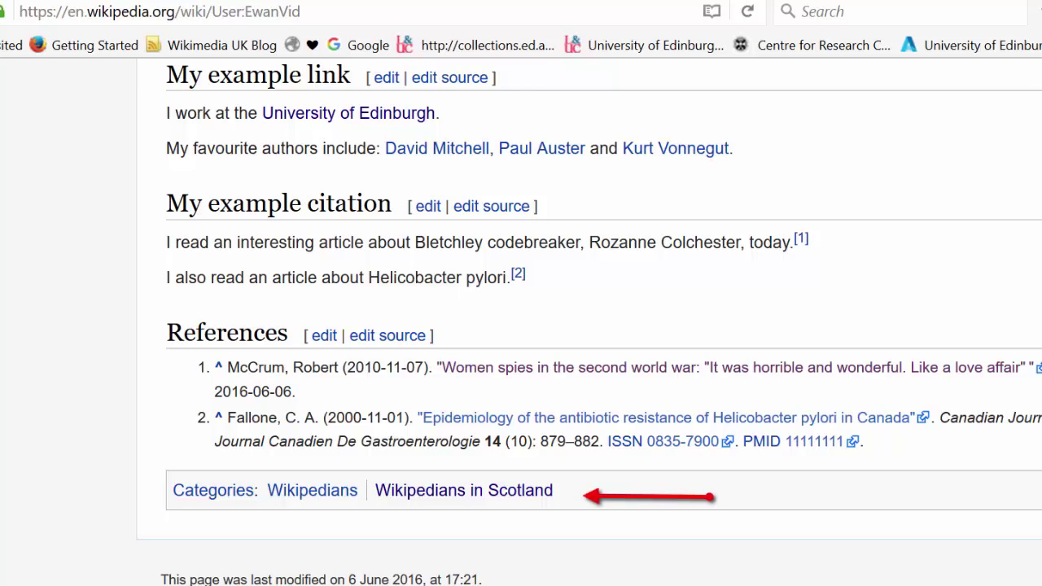
scroll(589, 325, up, 1)
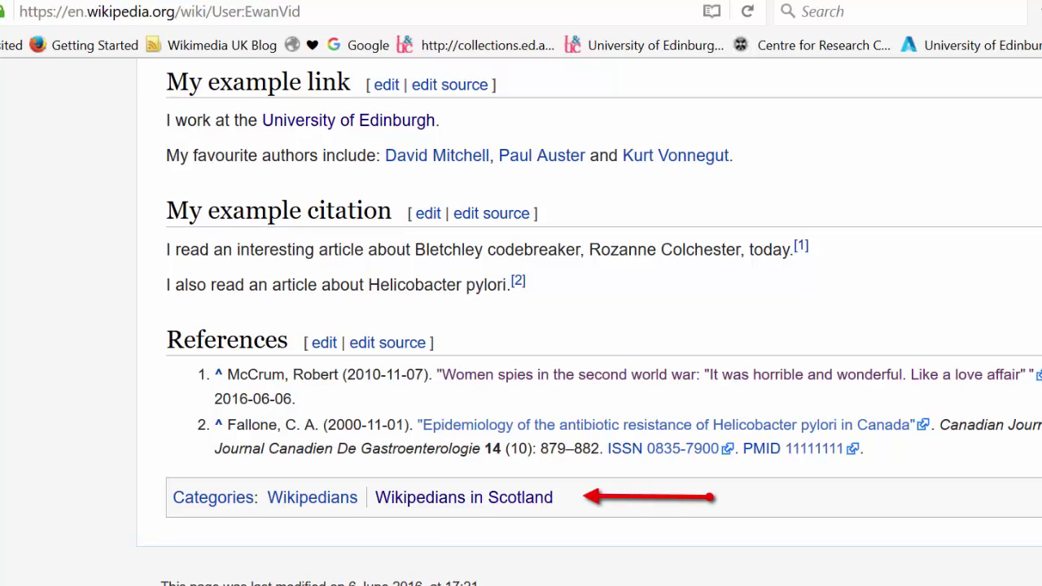
scroll(521, 326, up, 15)
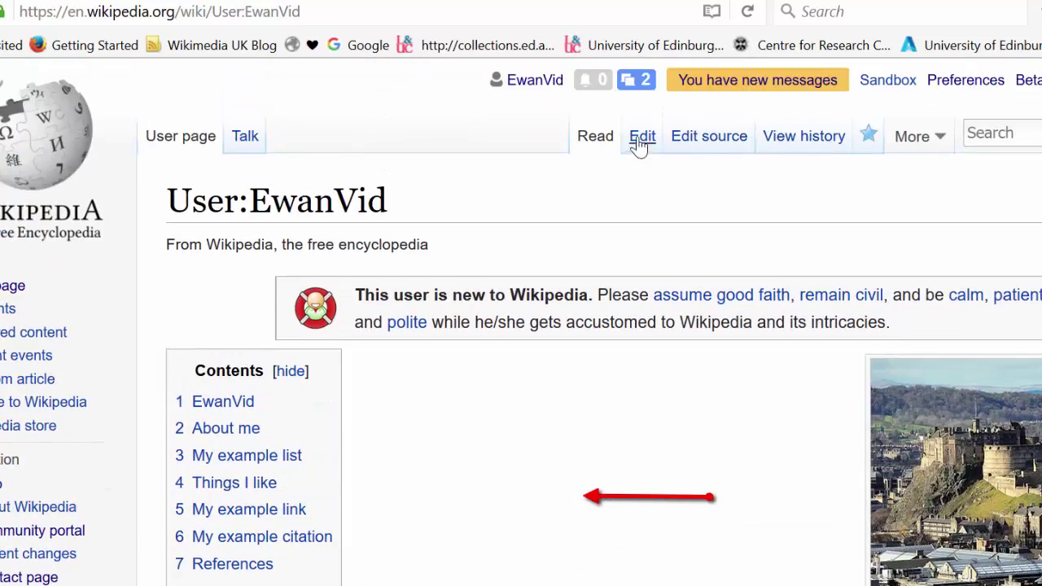
Step: In the visual editor's page options, add the category 'Wikipedian from Edinburgh'
click(641, 139)
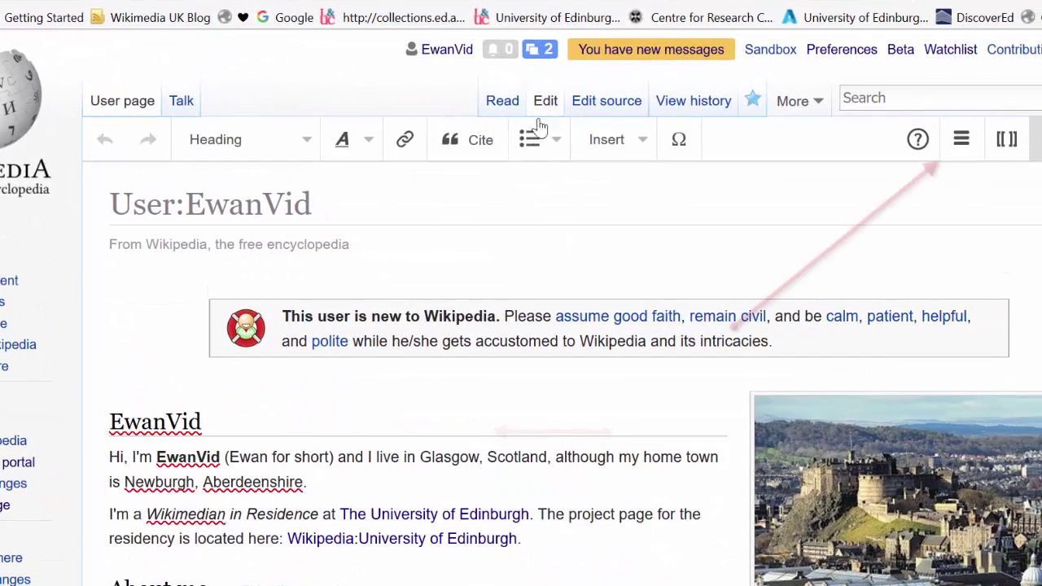
click(972, 154)
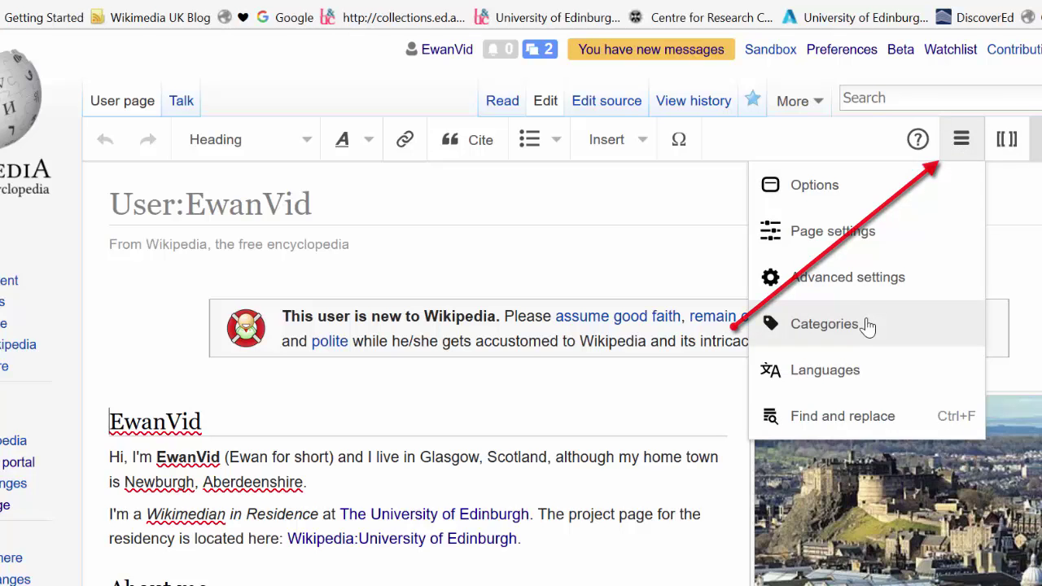
click(823, 324)
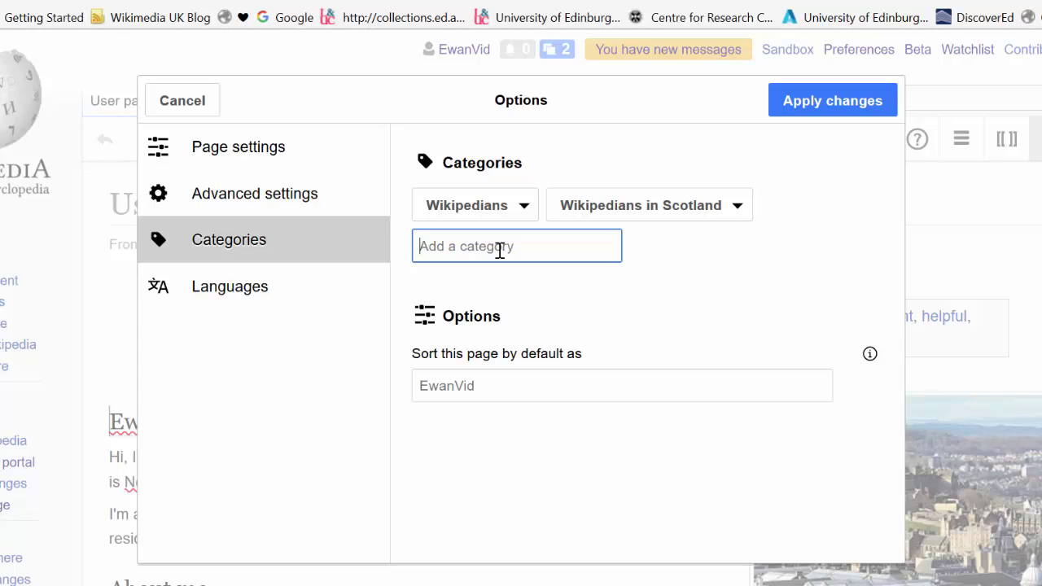
text(Wikipedi)
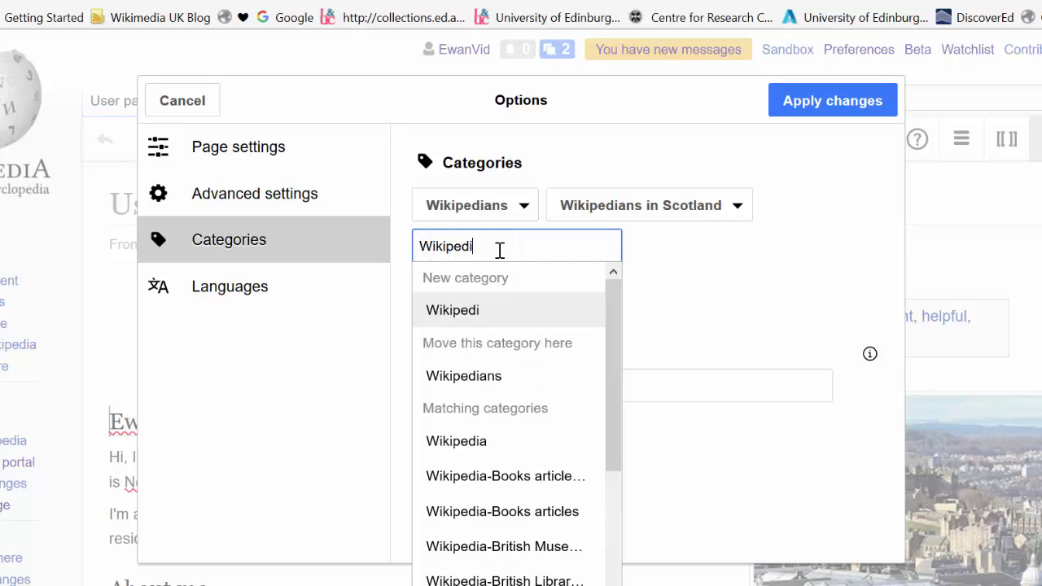
text(an from Edinburgh)
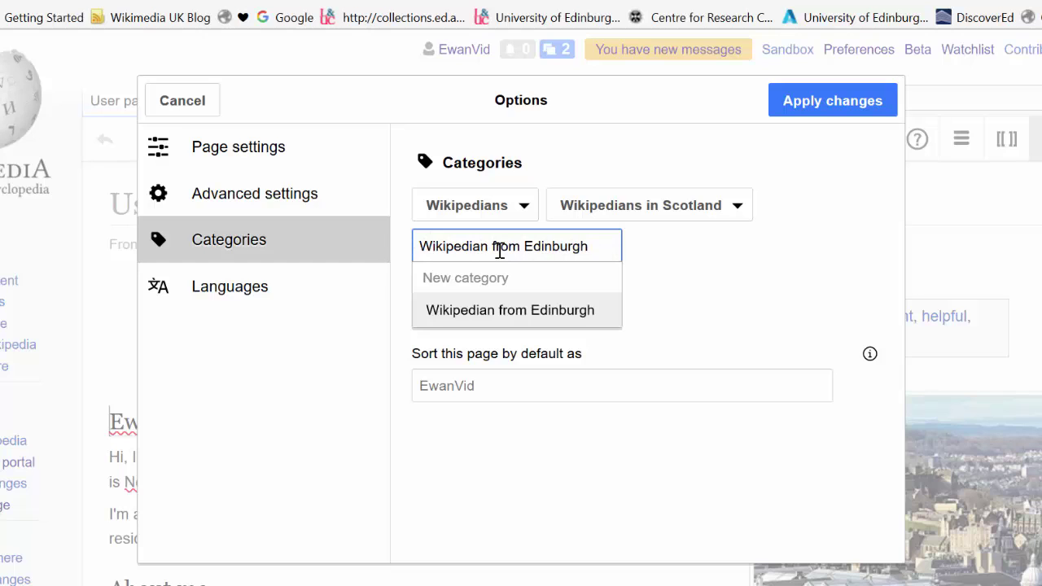
click(510, 312)
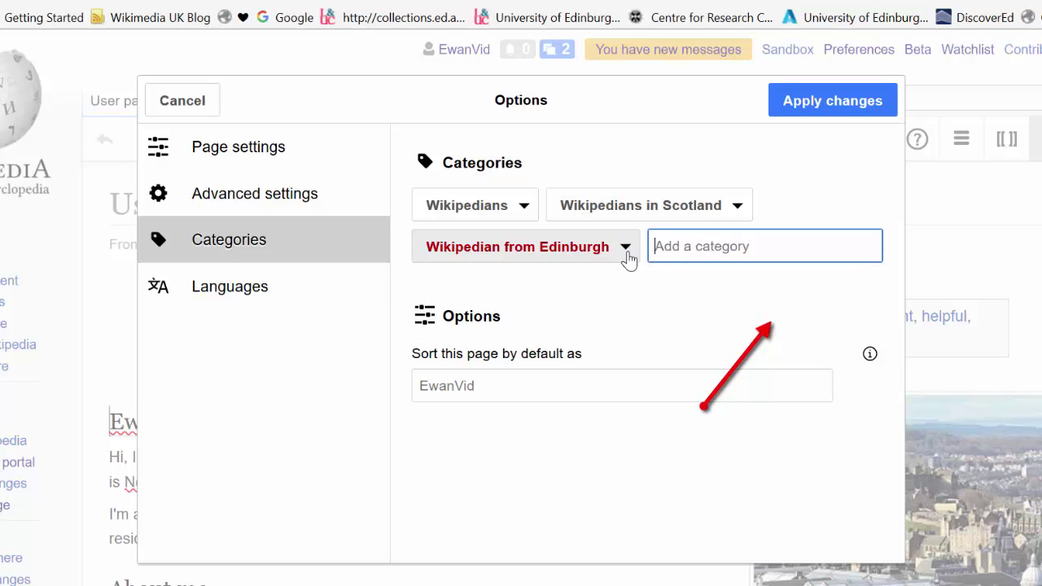
Step: Replace the misspelt category with 'Wikipedians from Edinburgh'
click(627, 248)
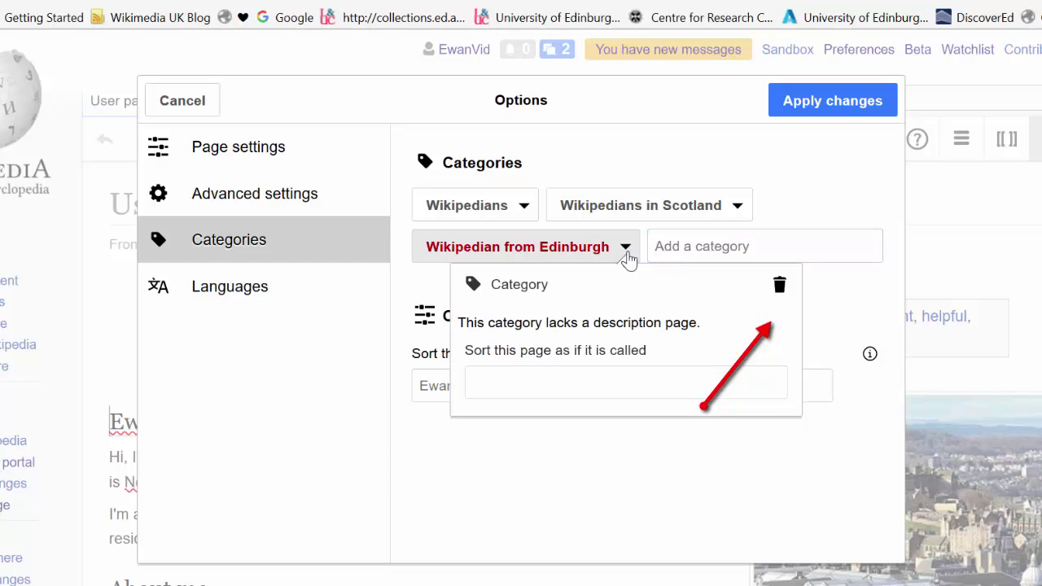
click(778, 291)
click(554, 254)
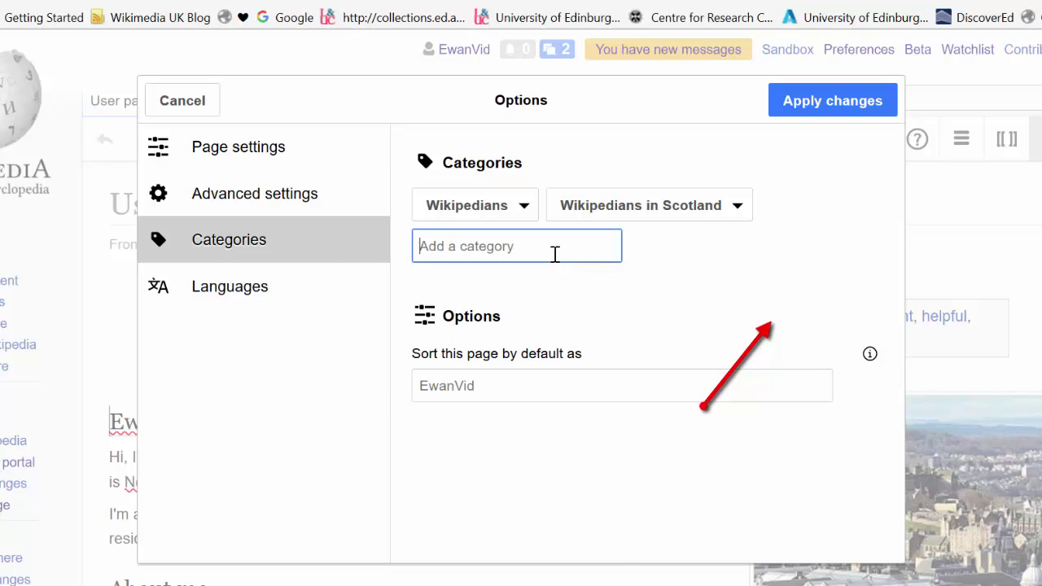
text(Wikipedia)
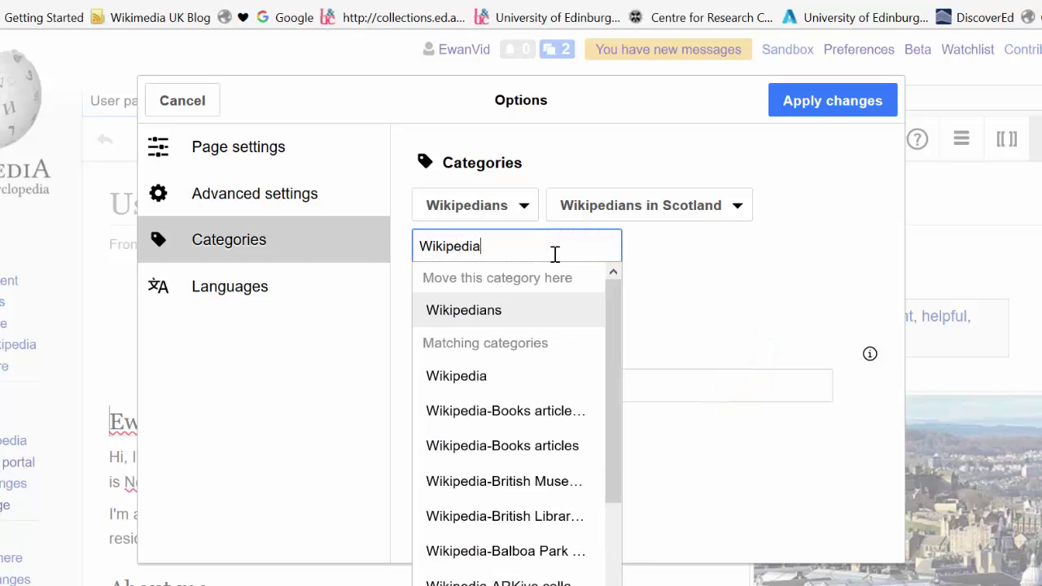
text(ns from Edinburgh)
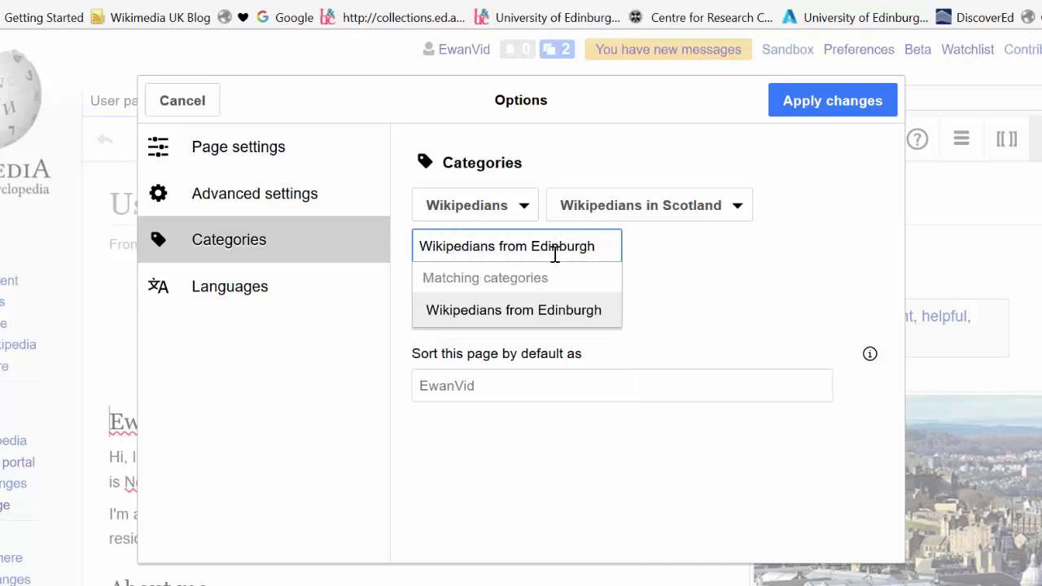
click(551, 310)
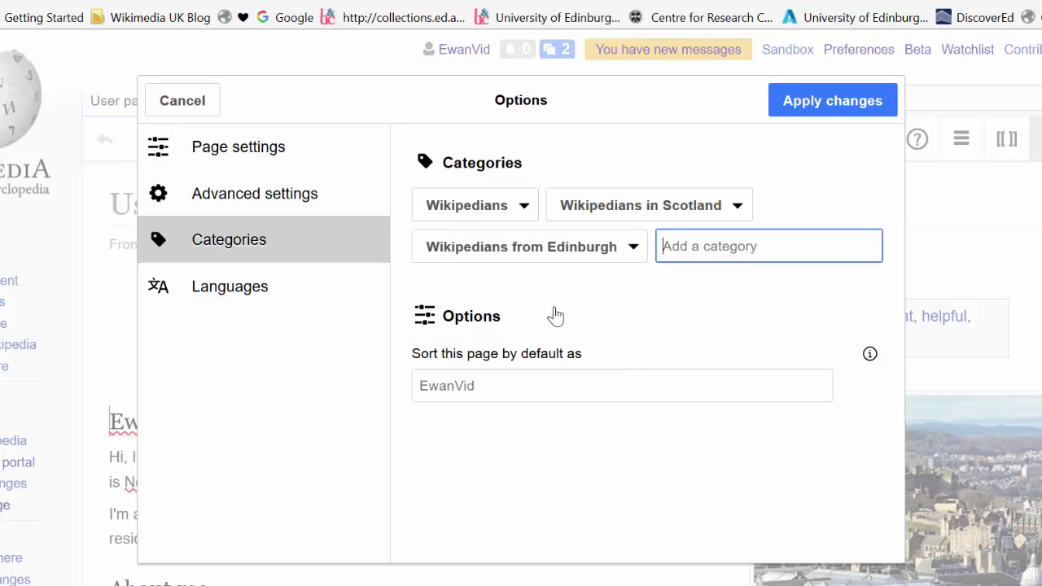
Step: Apply the category changes and save the user page with summary 'Added categories'
click(814, 106)
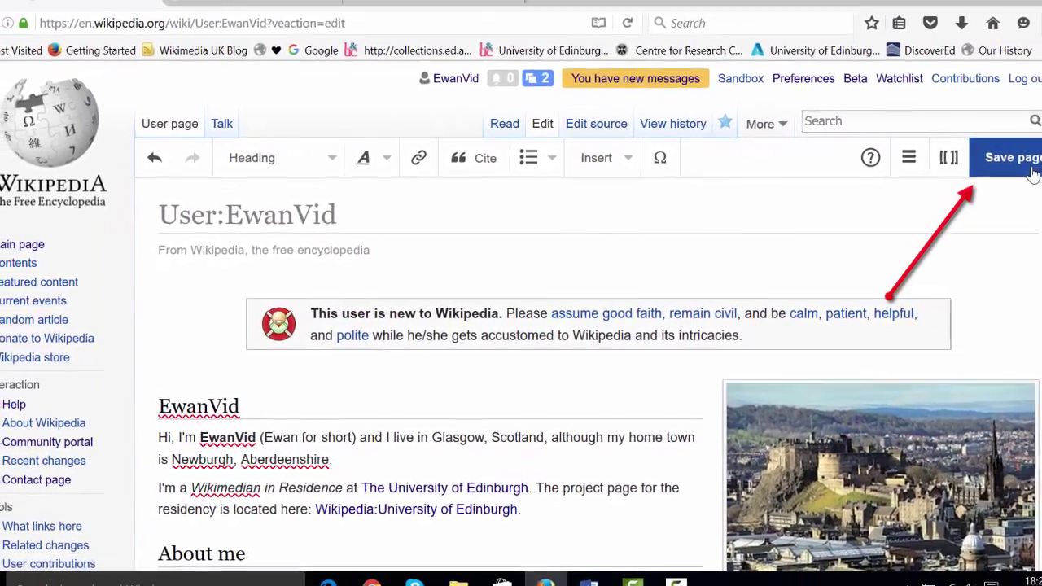
click(1032, 174)
text(A)
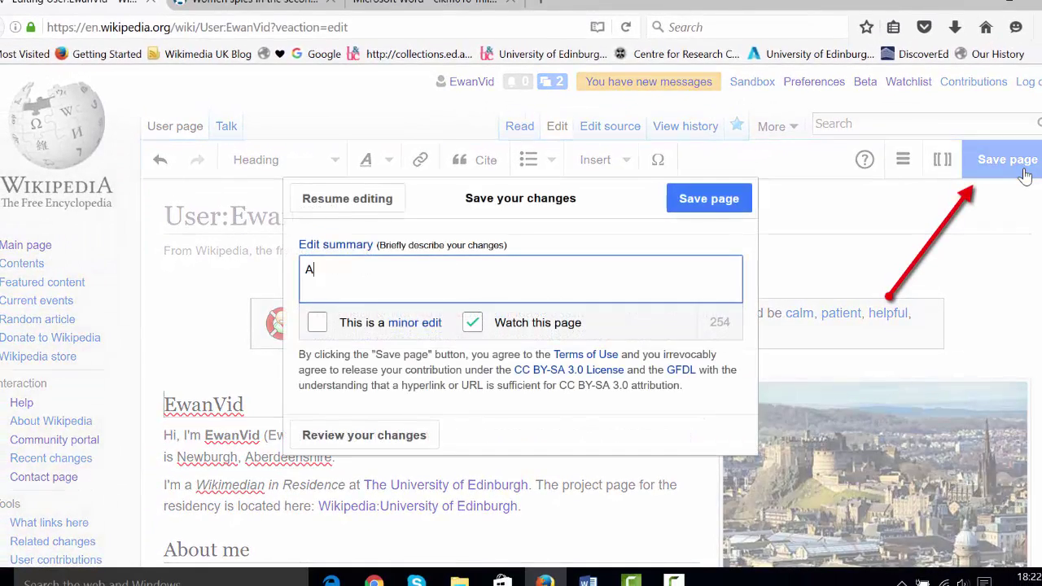
text(dded casteg)
text(te)
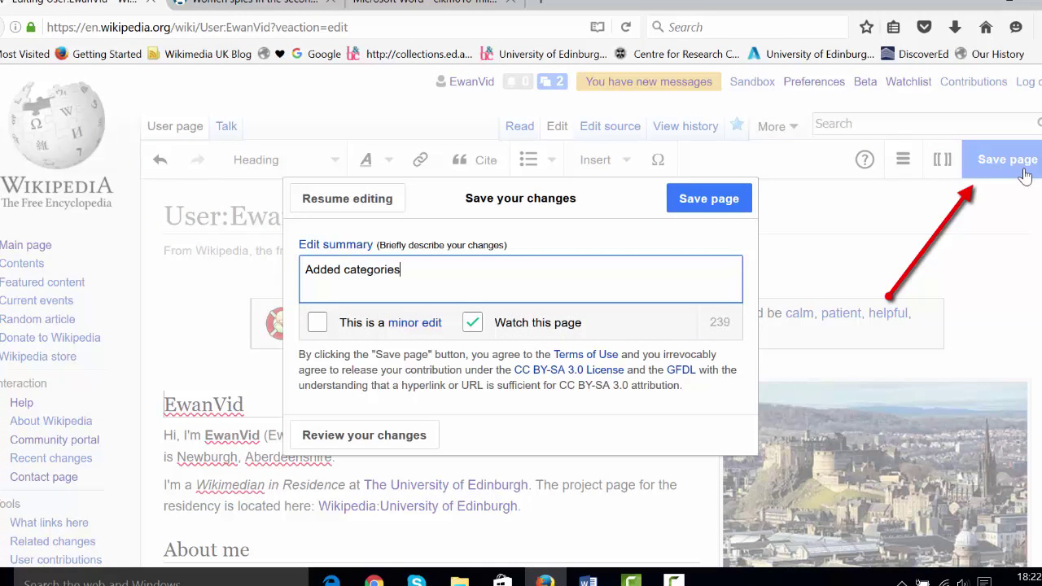
click(729, 207)
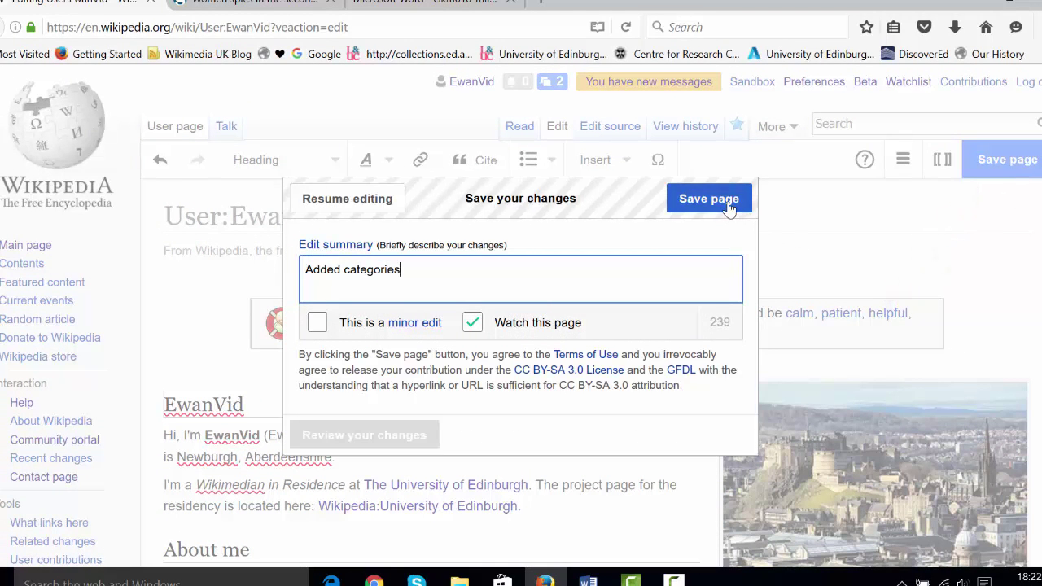
Step: Scroll down to check the three categories on the saved page, then return to the top
scroll(943, 149, down, 3)
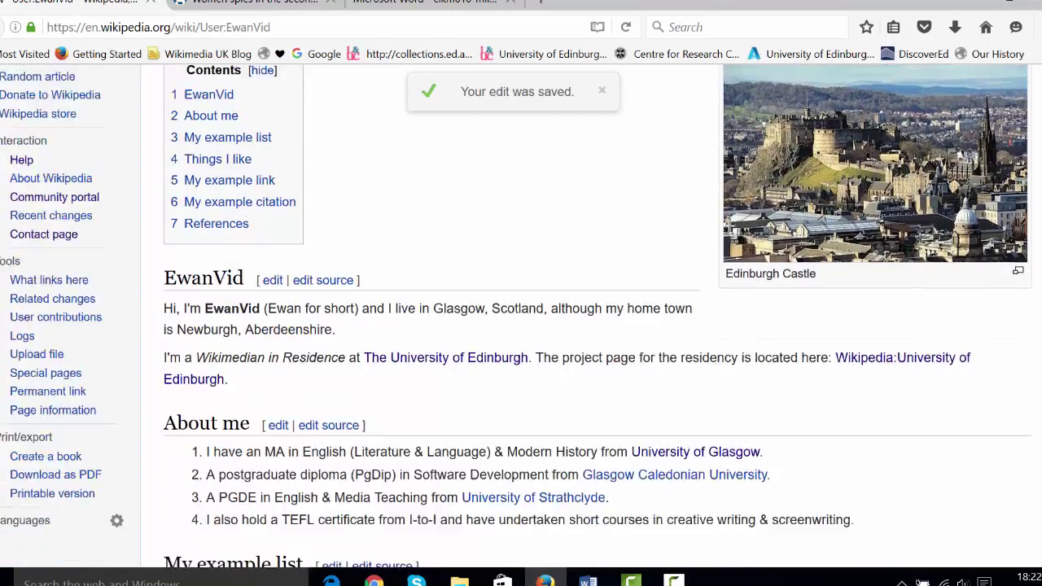
scroll(594, 317, down, 3)
scroll(521, 318, down, 5)
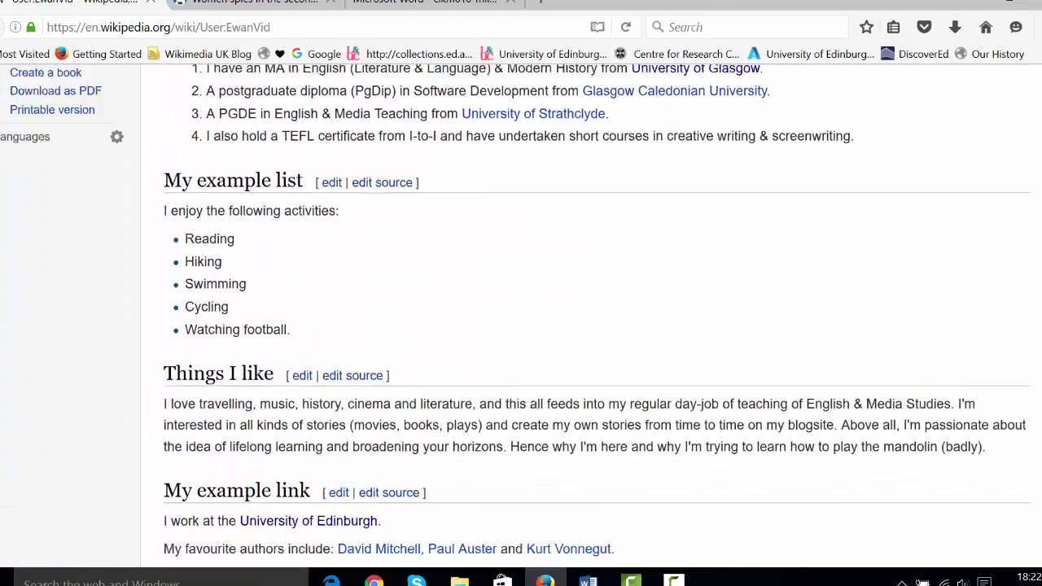
scroll(841, 345, down, 2)
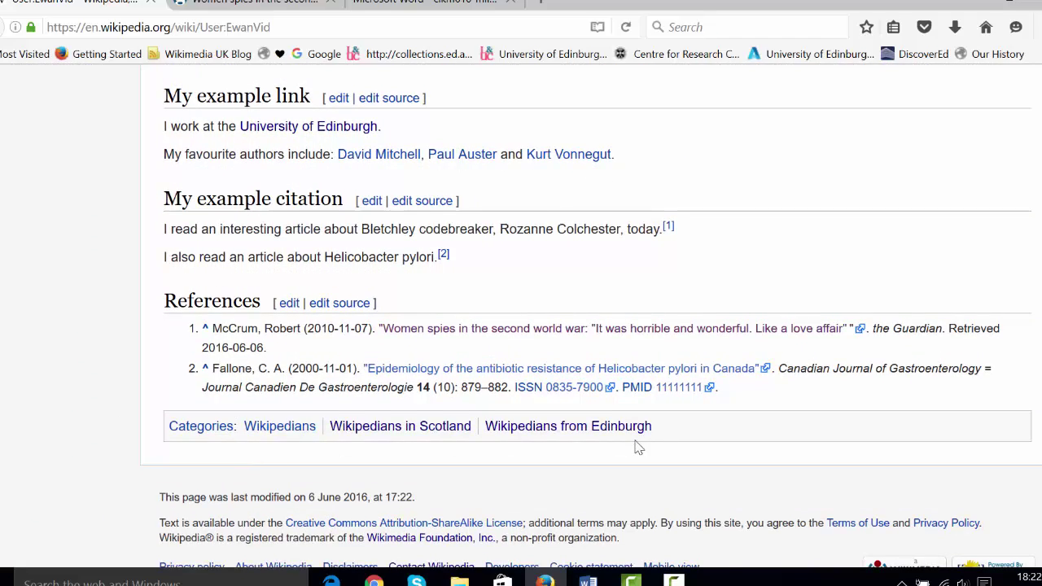
key(Home)
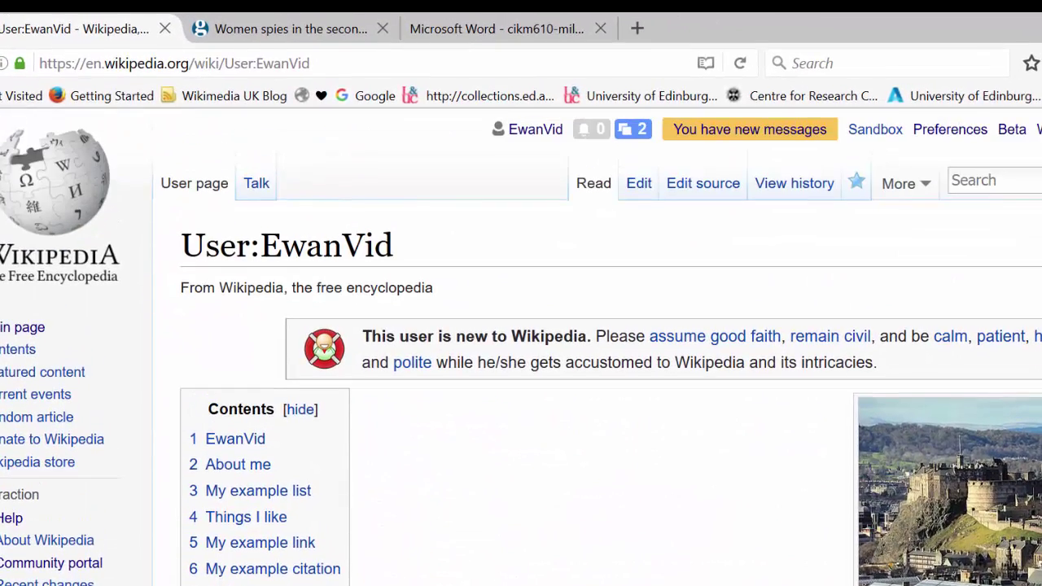
Step: Open the EwanVid talk page source and delete the old signature after 'sometime.'
click(257, 185)
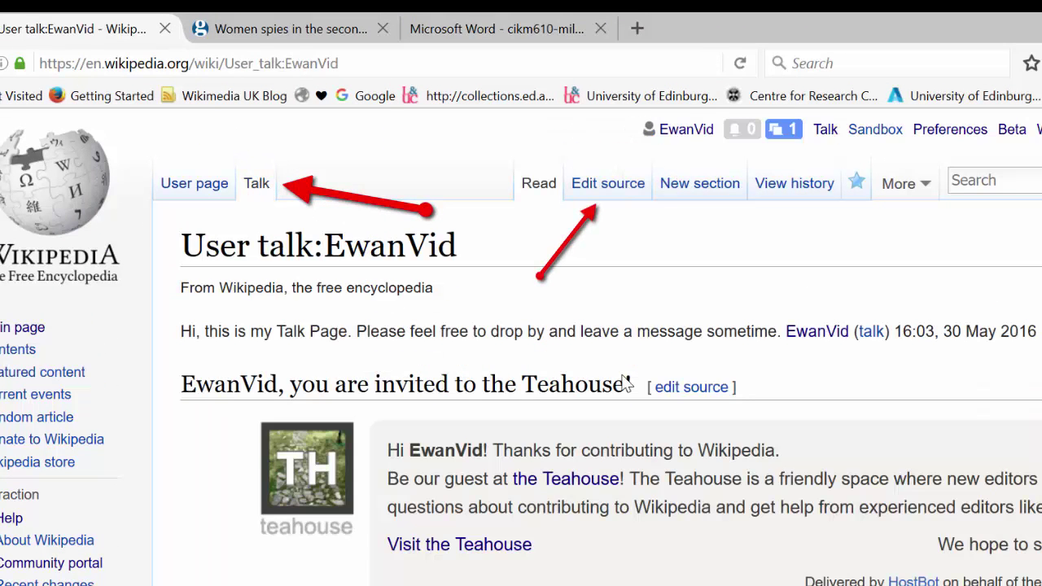
click(605, 200)
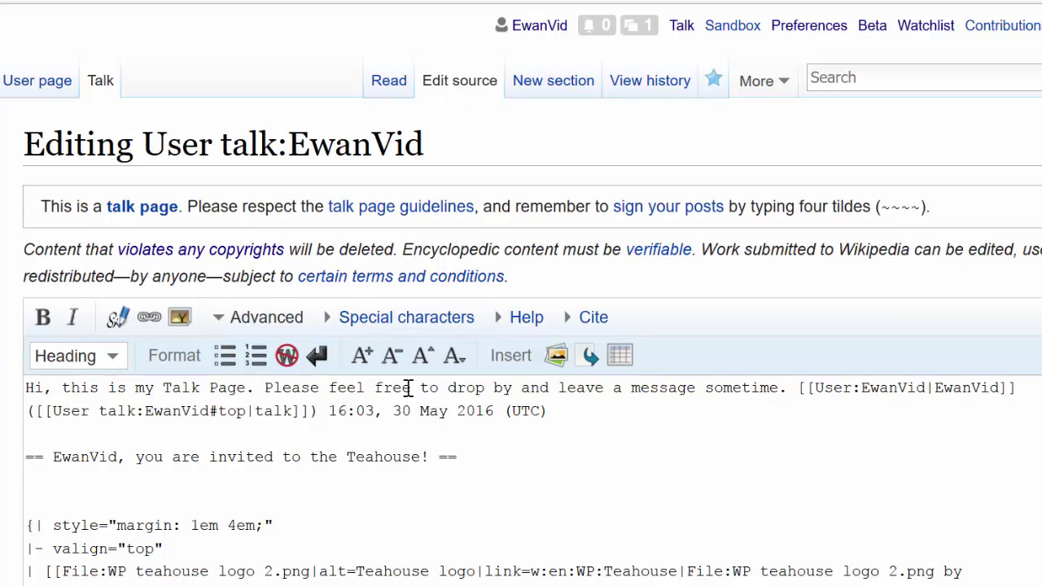
click(563, 415)
drag(564, 415, 802, 385)
key(BackSpace)
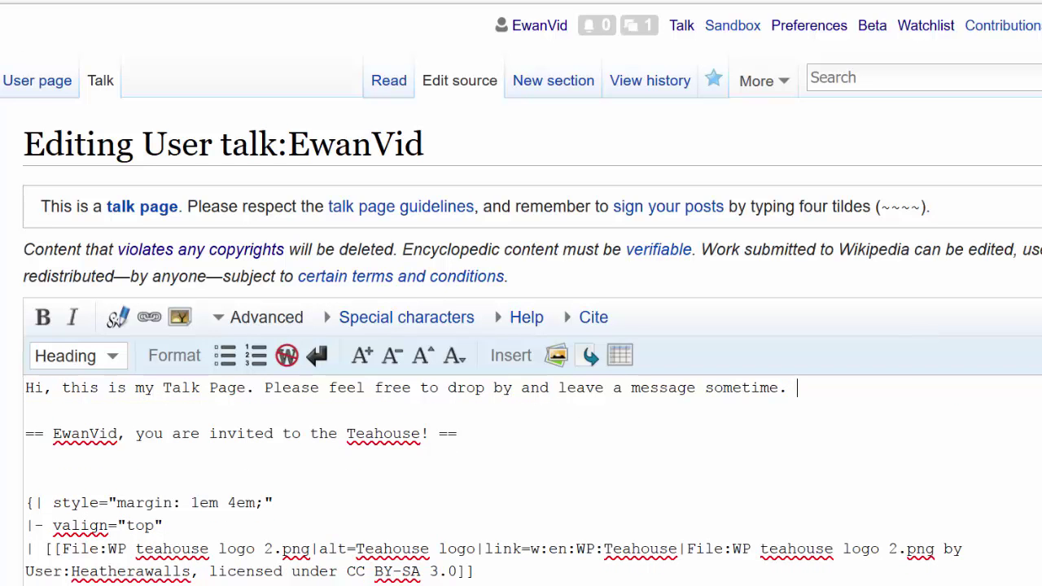
Step: Insert a four-tilde signature (~~~~) after the welcome line
scroll(911, 389, down, 8)
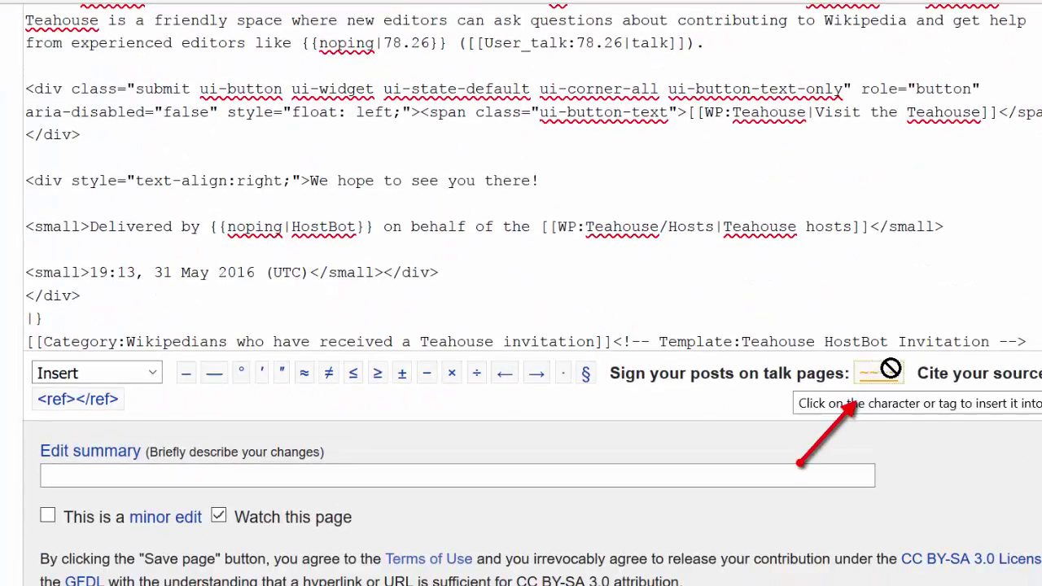
scroll(879, 374, up, 8)
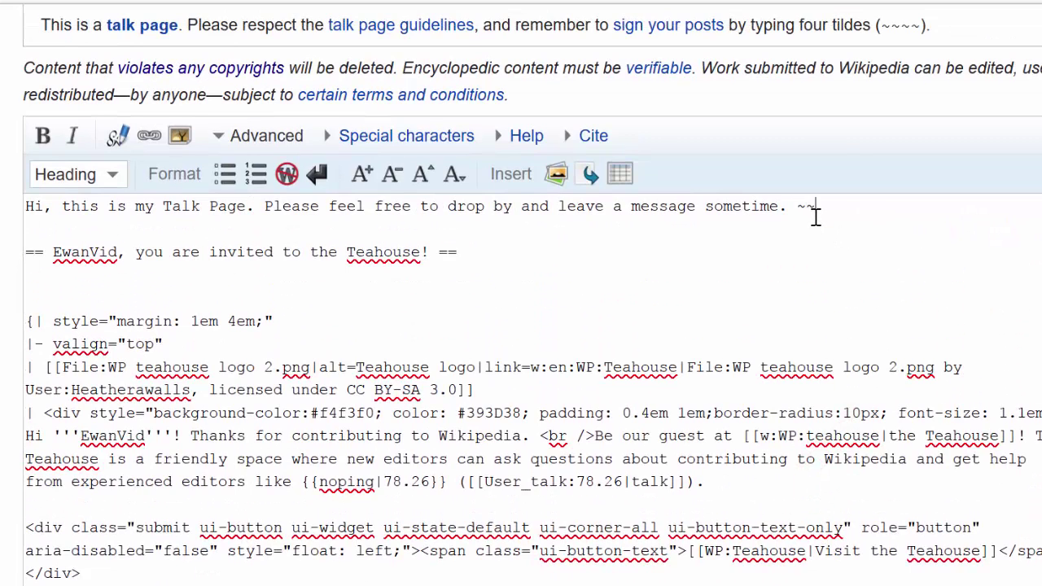
scroll(521, 325, down, 5)
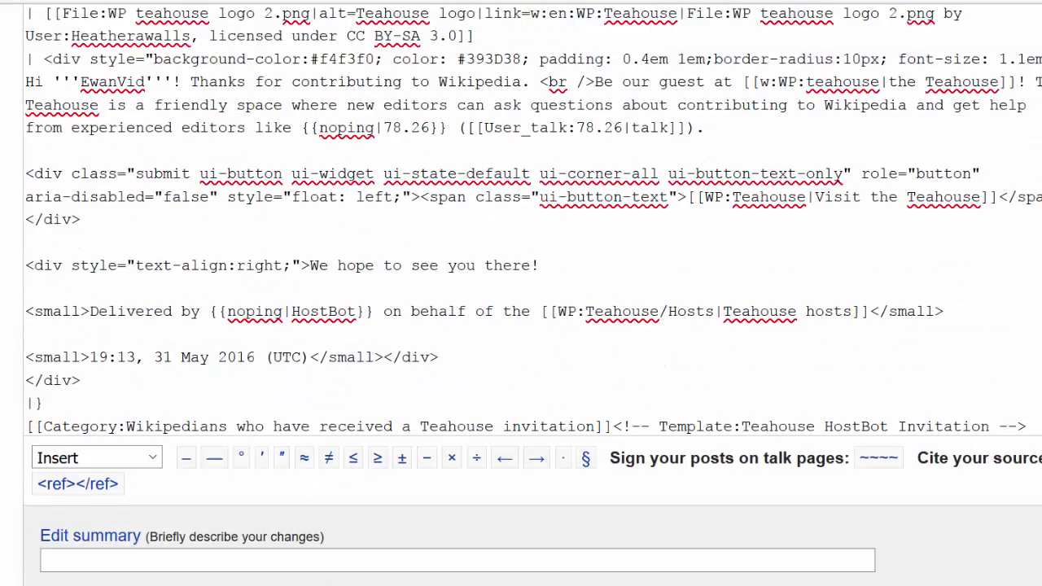
click(878, 381)
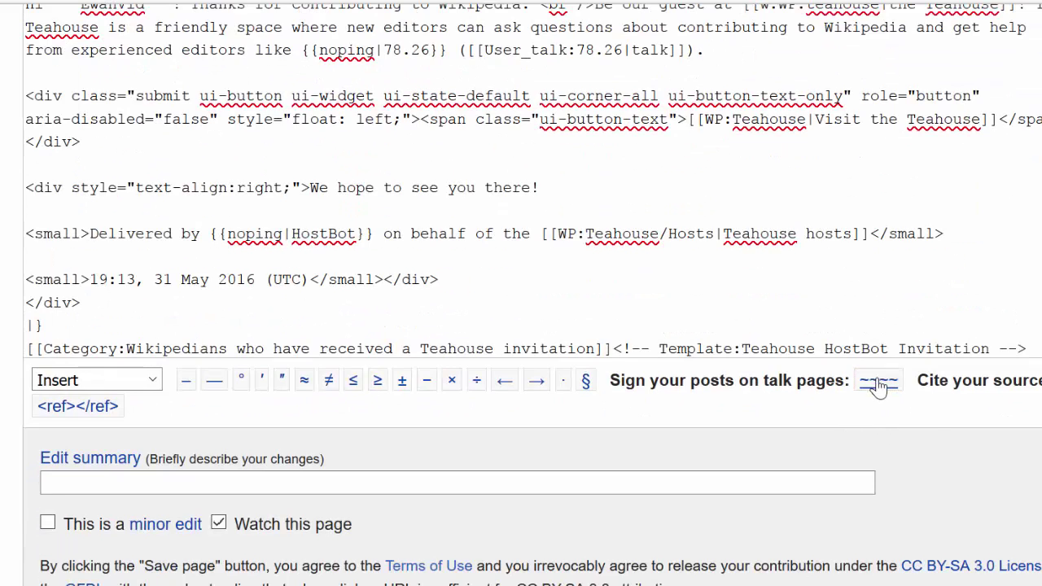
scroll(1016, 227, up, 1)
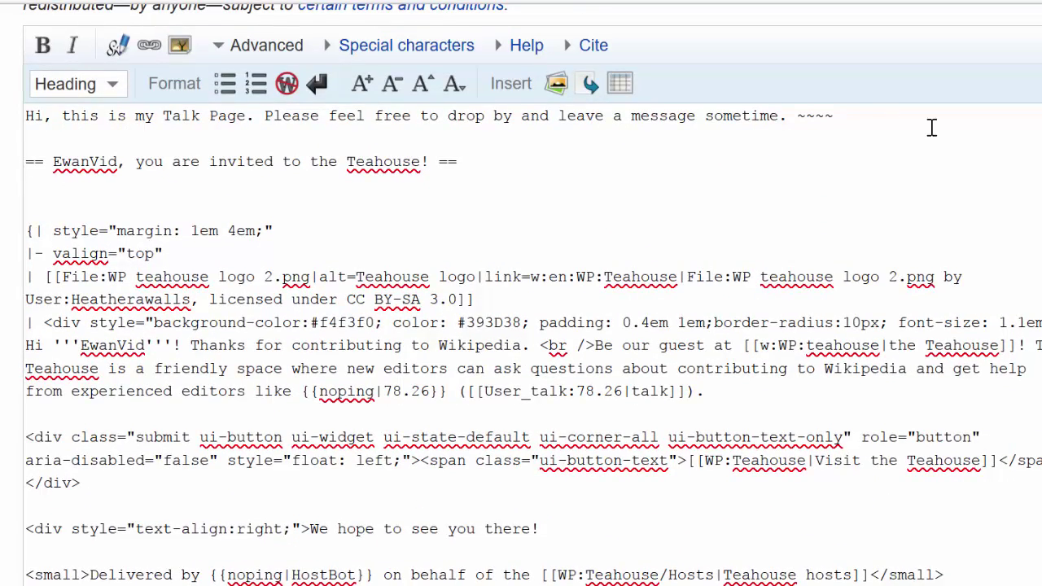
drag(796, 117, 854, 112)
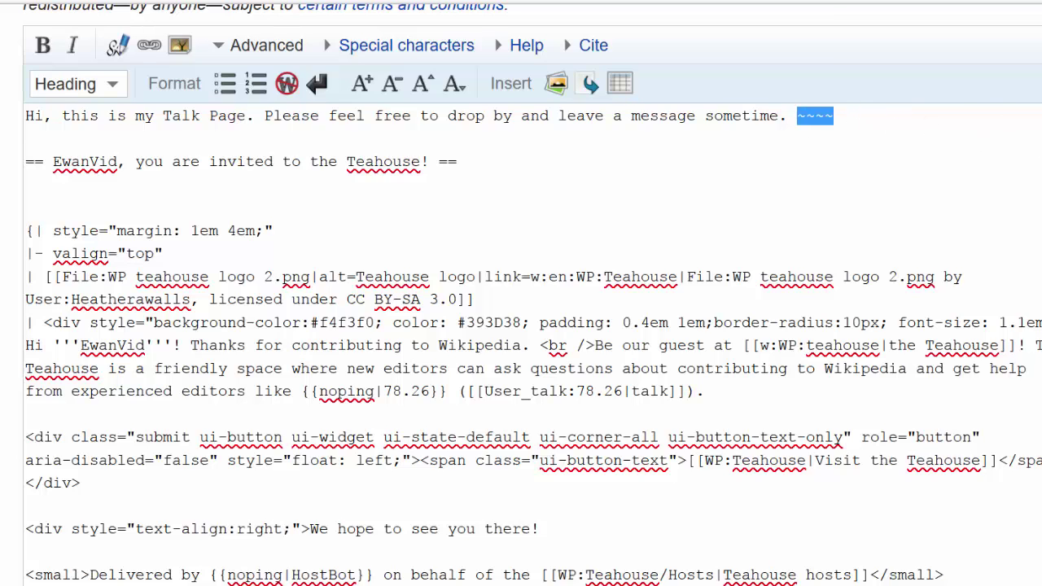
scroll(533, 295, down, 4)
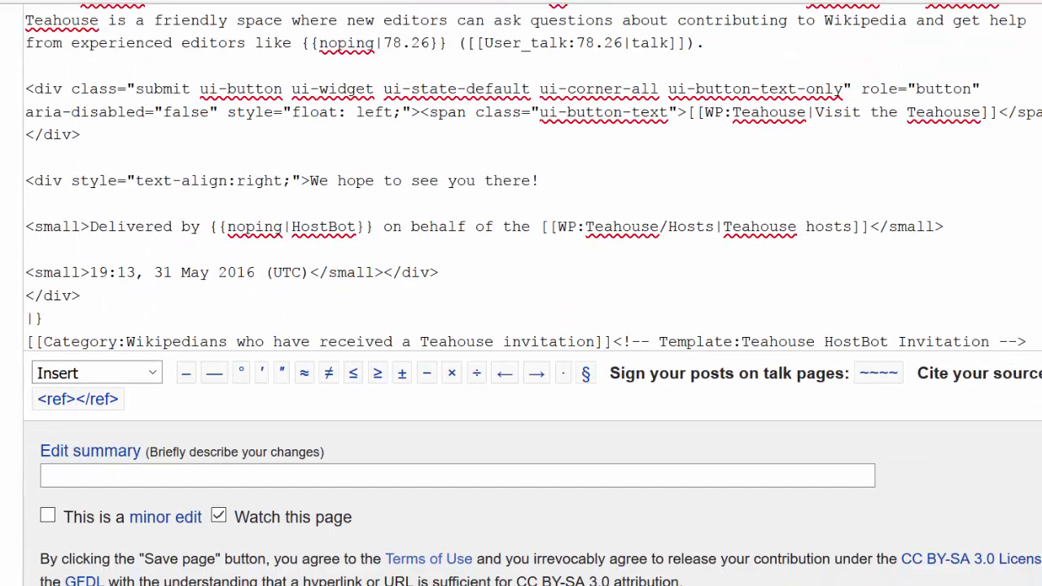
Step: Save the talk page with the edit summary 'Added welcome to my Talk page'
click(504, 471)
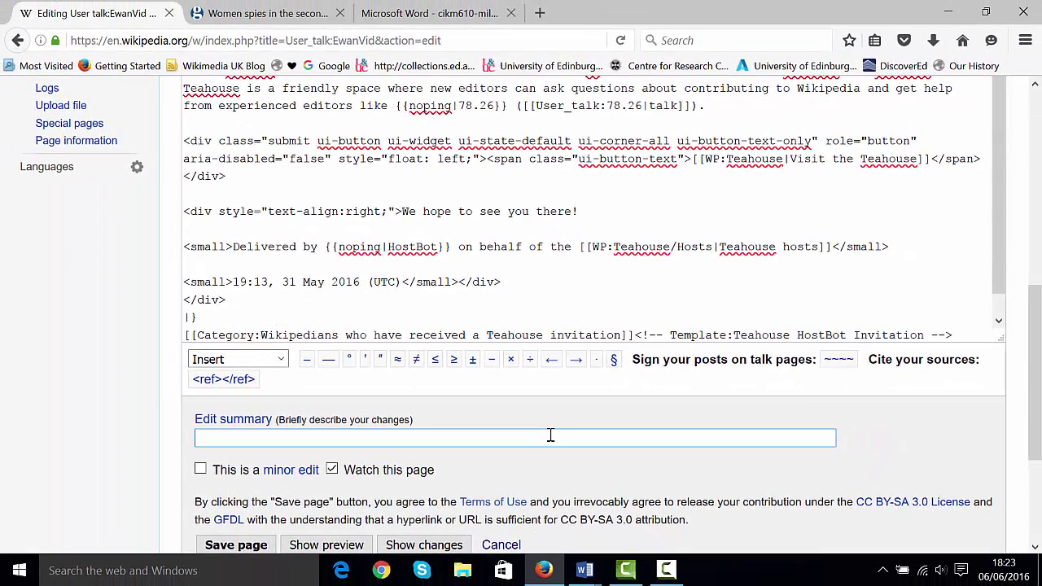
text(Added )
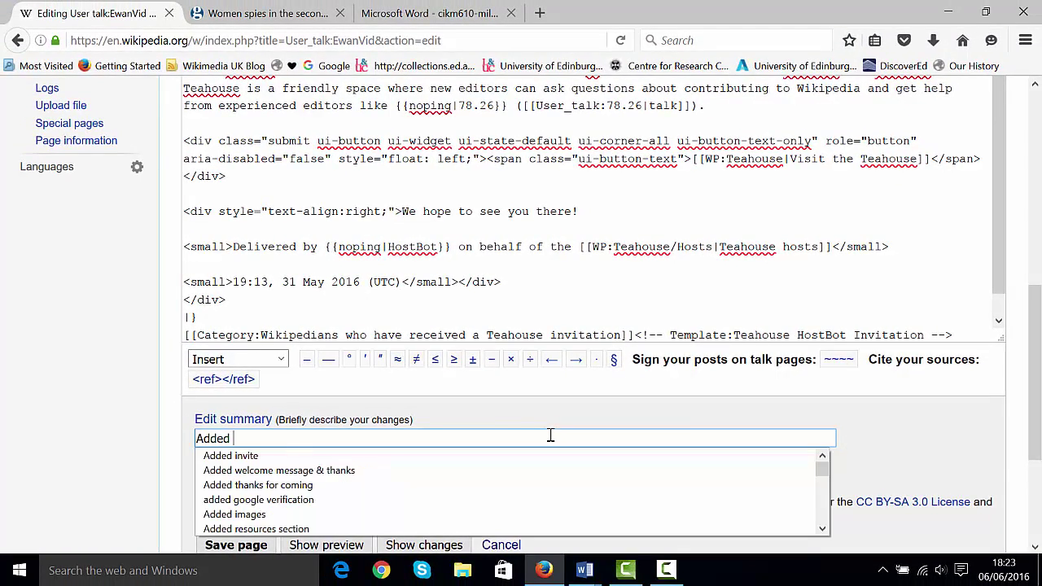
text(welcome to my Talk page)
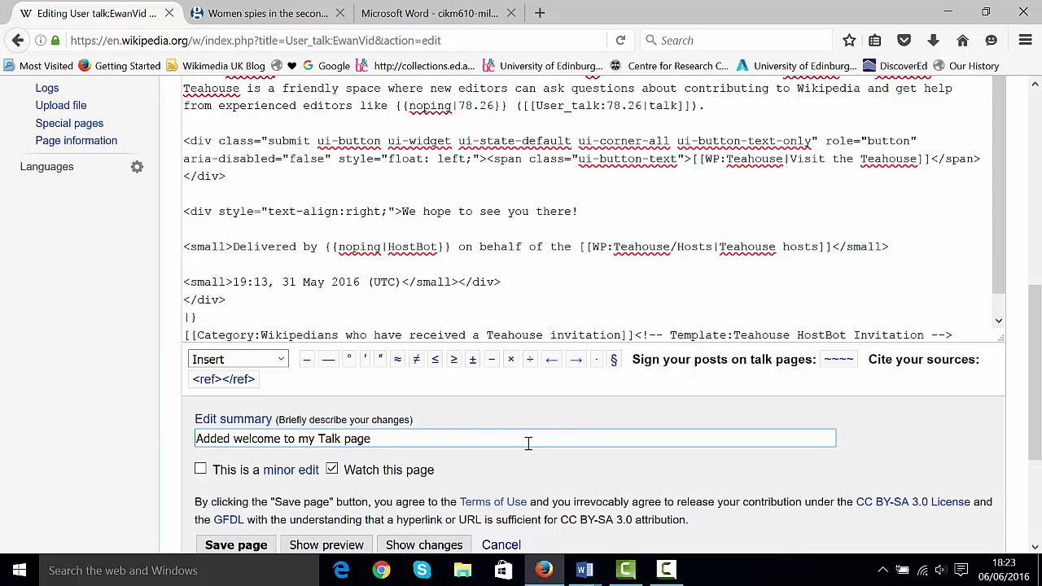
click(231, 547)
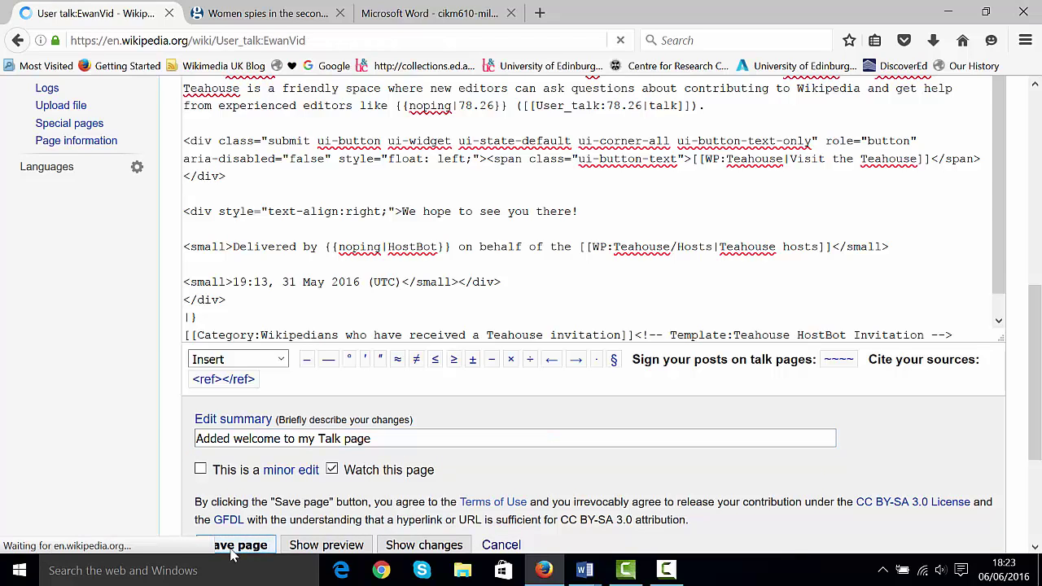
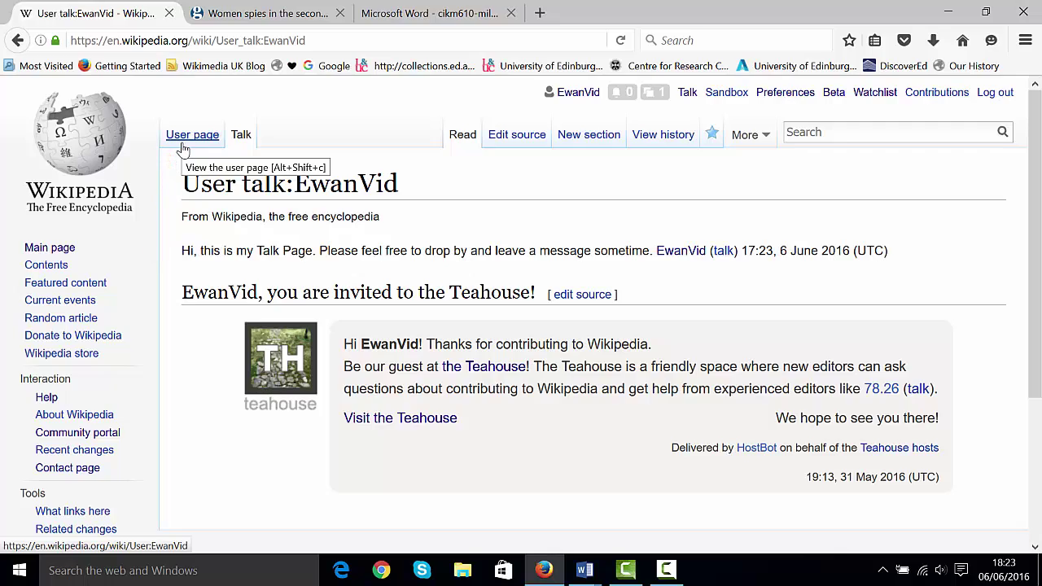
Step: Go from the user page to the personal sandbox and open its wikitext source for editing
click(183, 146)
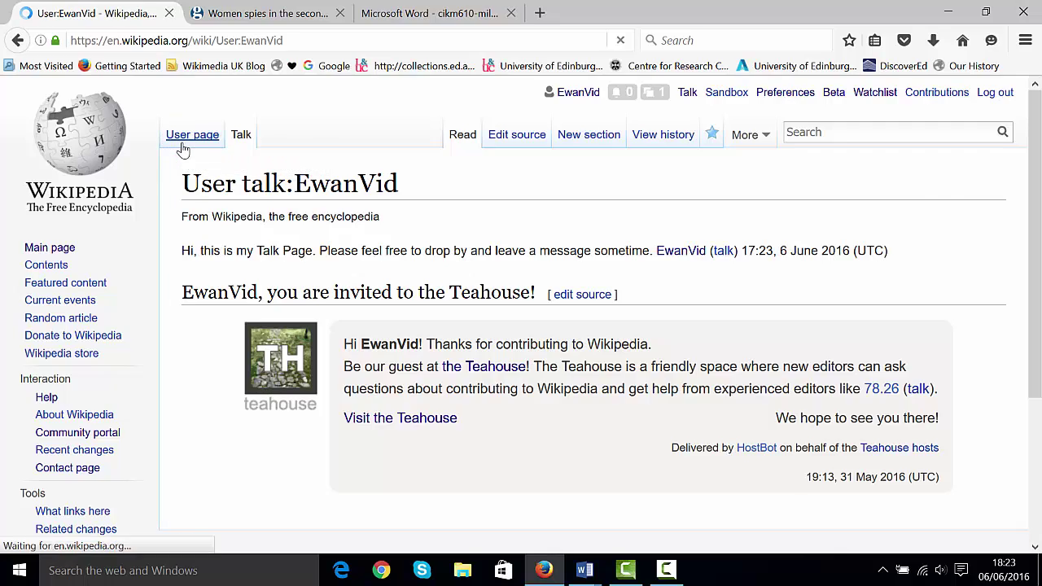
drag(1033, 181, 1038, 155)
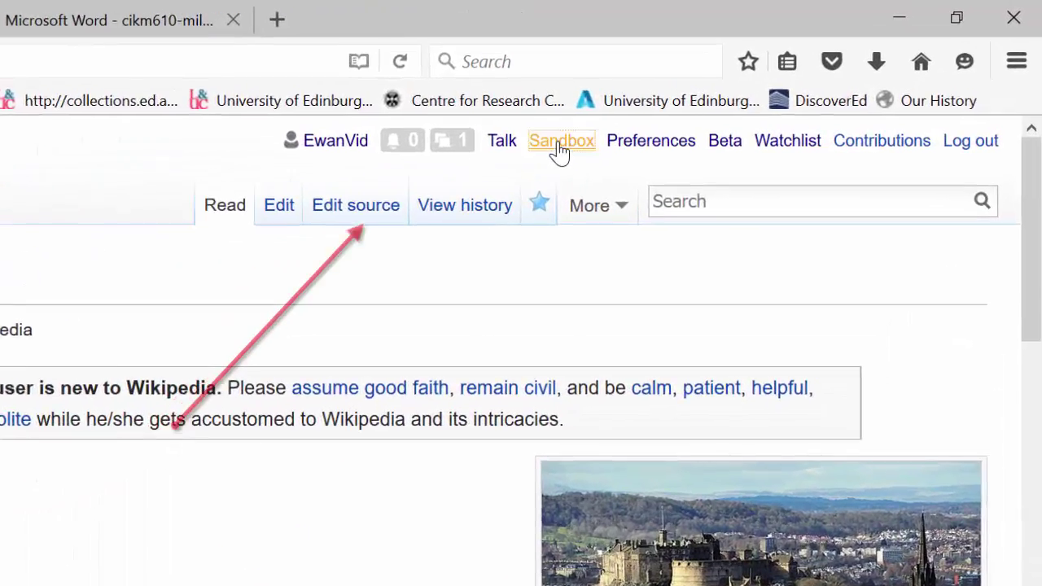
click(560, 146)
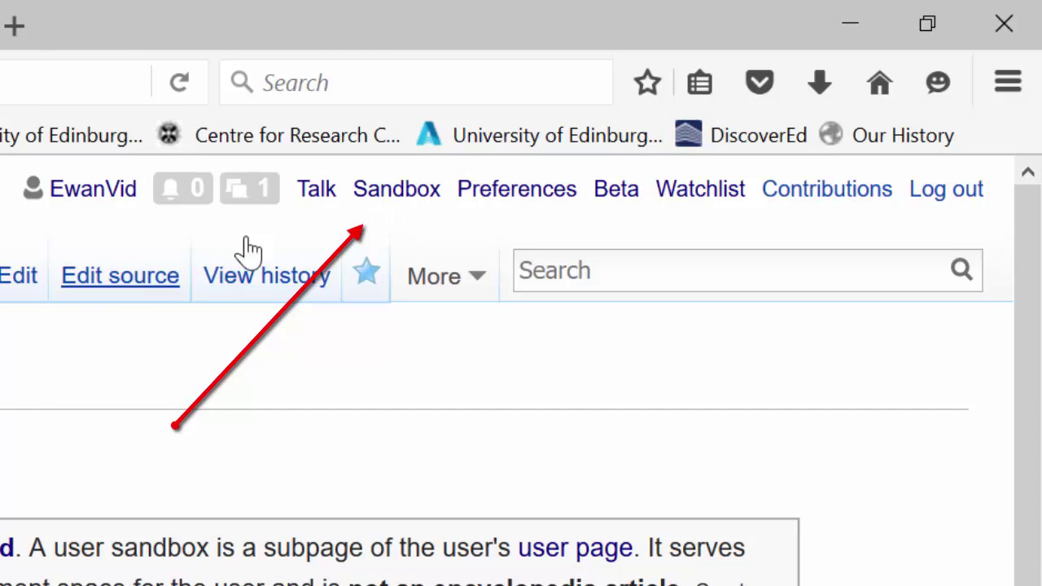
click(92, 295)
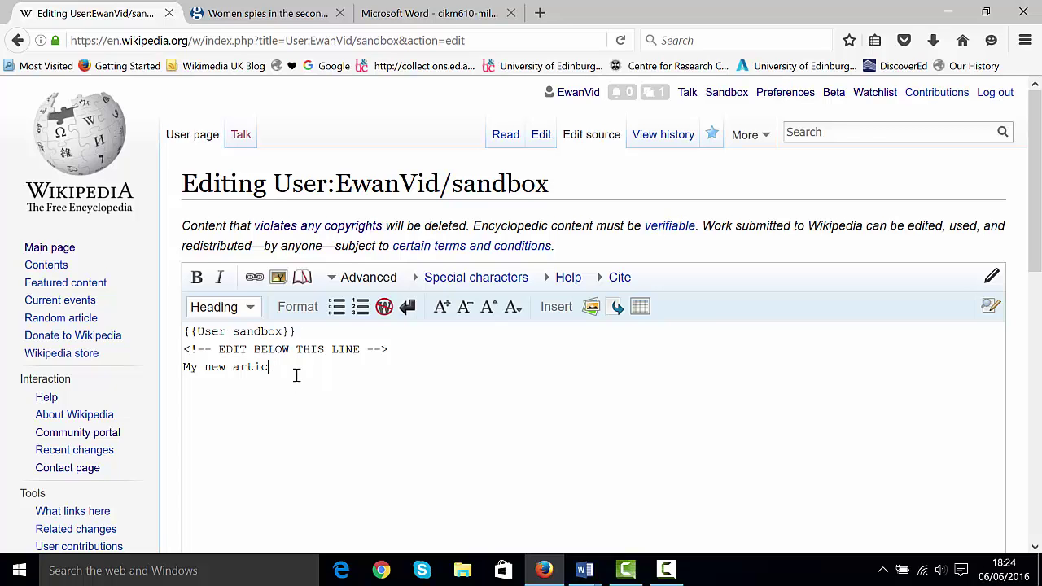
Step: Clear the old sandbox draft and save it with a 'Began page on' summary naming the subject
key(BackSpace)
key(BackSpace)
key(BackSpace)
key(BackSpace)
key(BackSpace)
key(BackSpace)
key(BackSpace)
key(BackSpace)
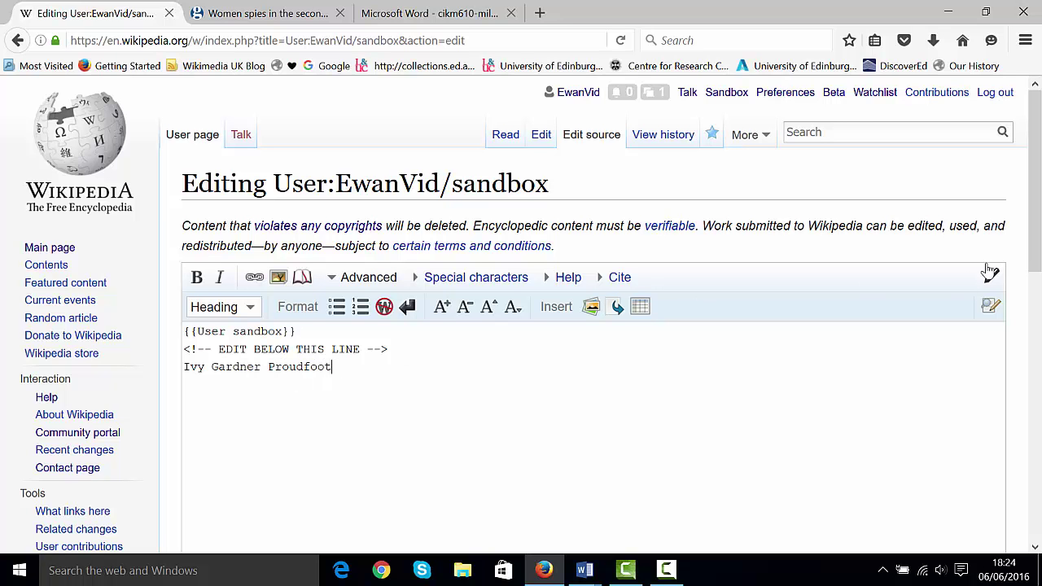
drag(1035, 254, 1027, 474)
click(340, 351)
text(Began page on Ivy Gard)
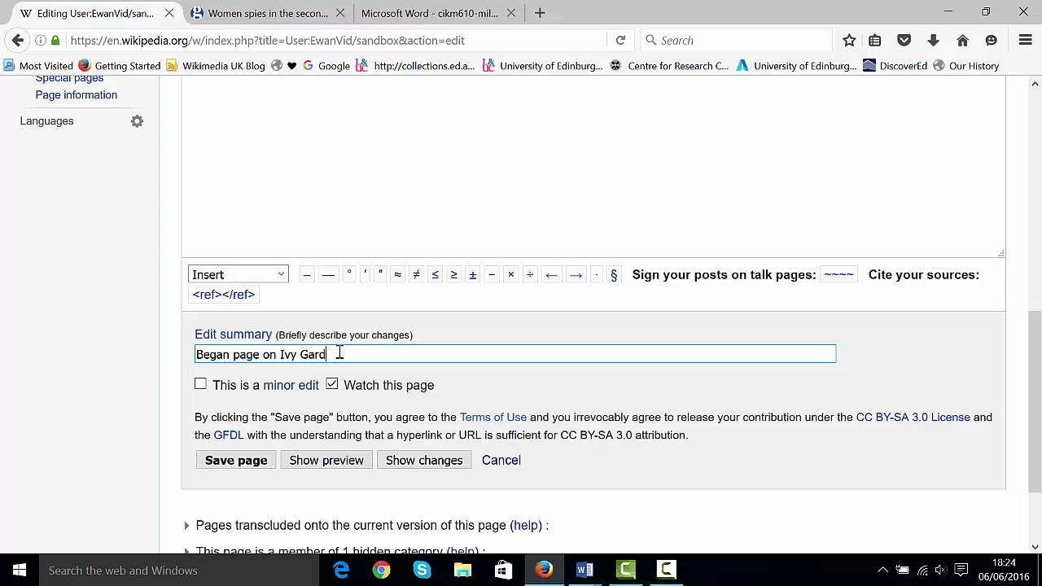
text(nder proudfoot)
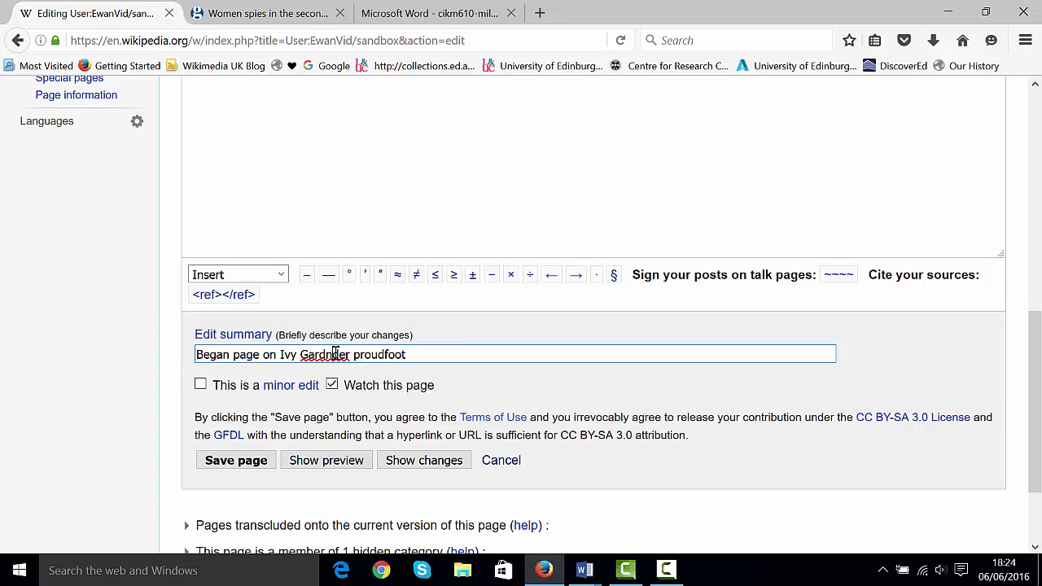
key(BackSpace)
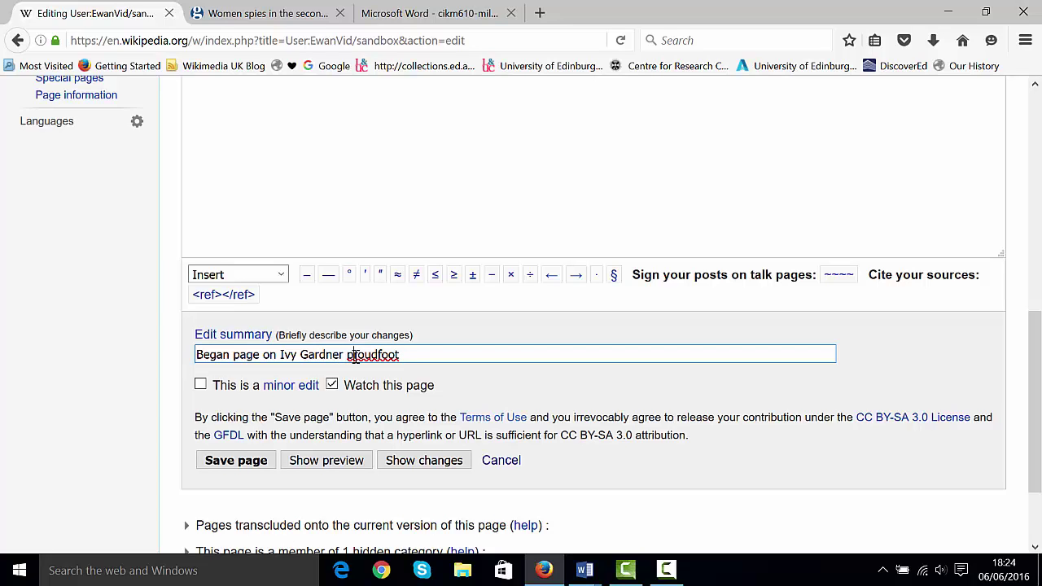
drag(354, 358, 346, 358)
text(P)
click(261, 460)
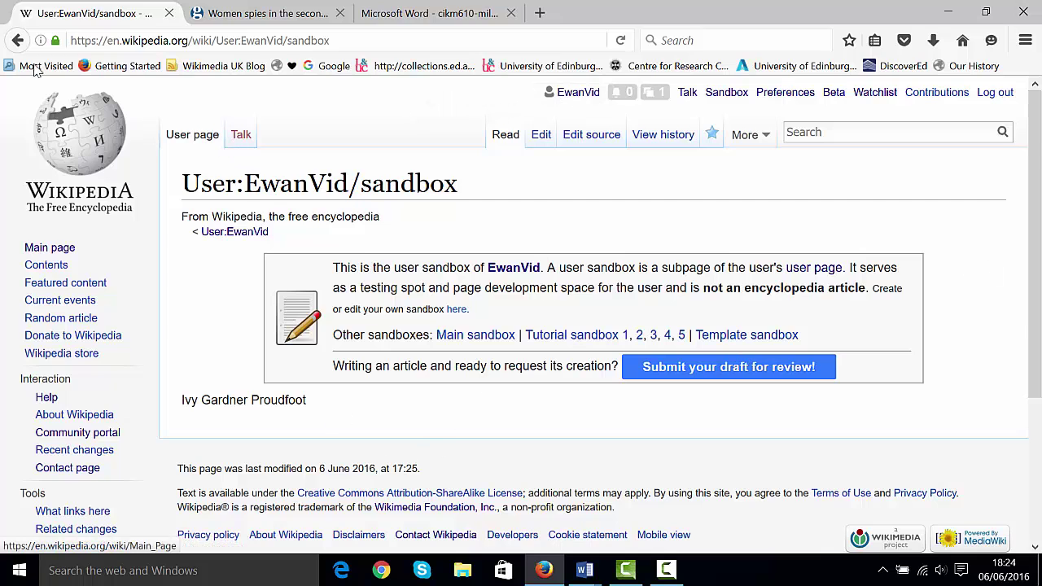
Step: Reload the saved sandbox, return to the user page and begin searching for another article
click(176, 140)
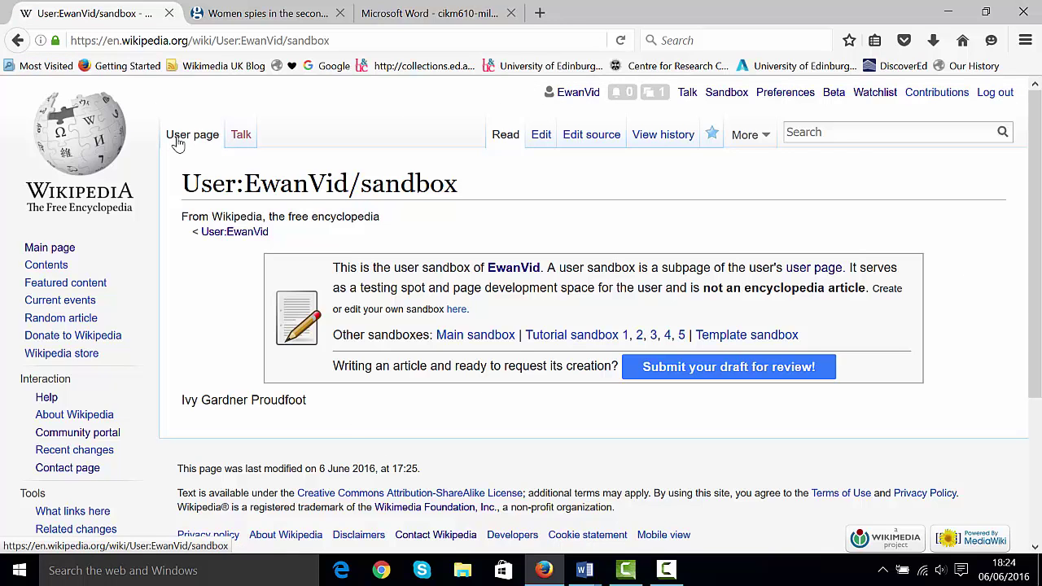
click(574, 95)
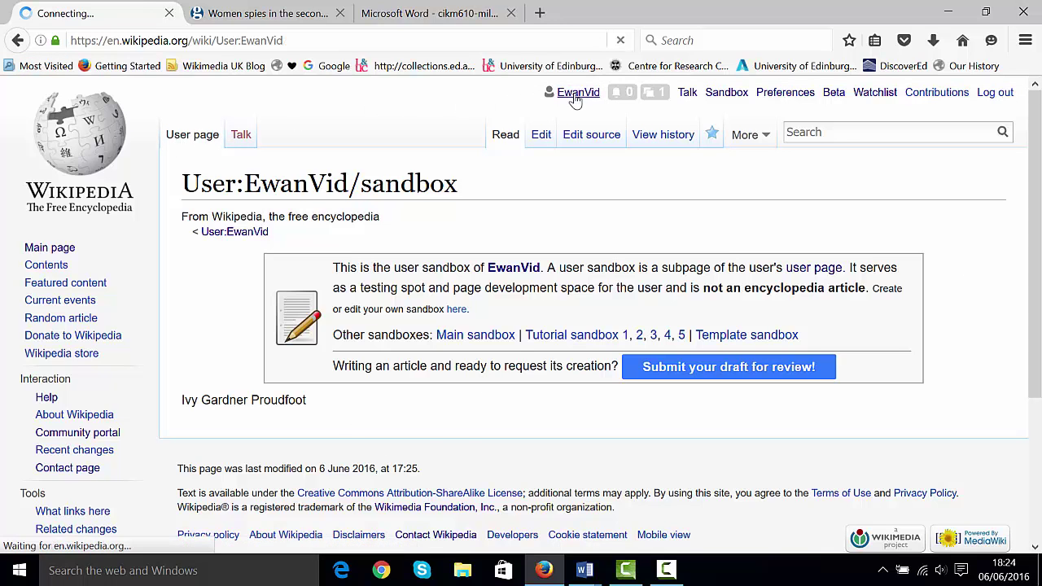
drag(1035, 139, 926, 133)
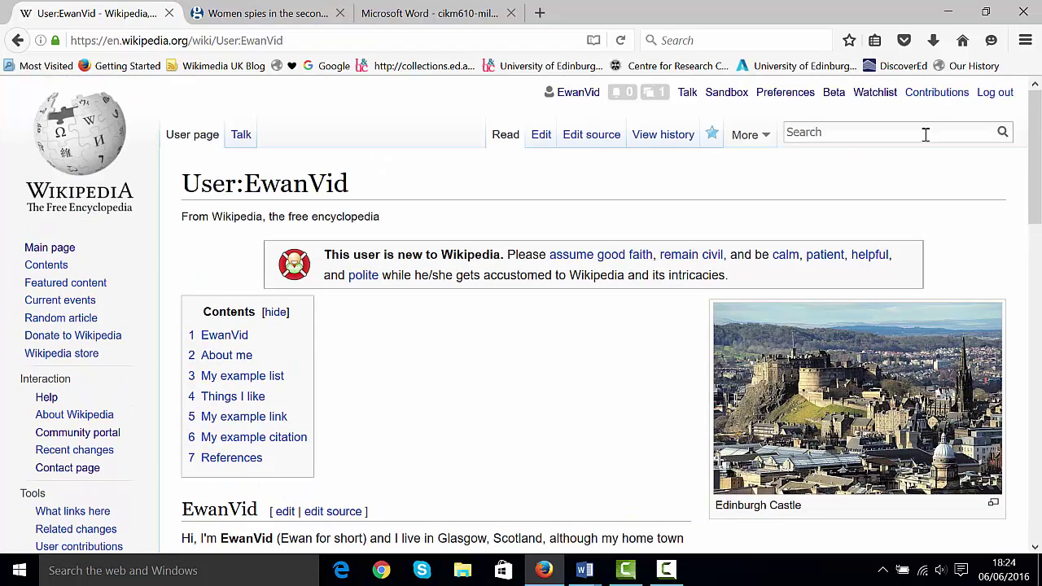
click(849, 138)
text(mary syme boyd)
key(Return)
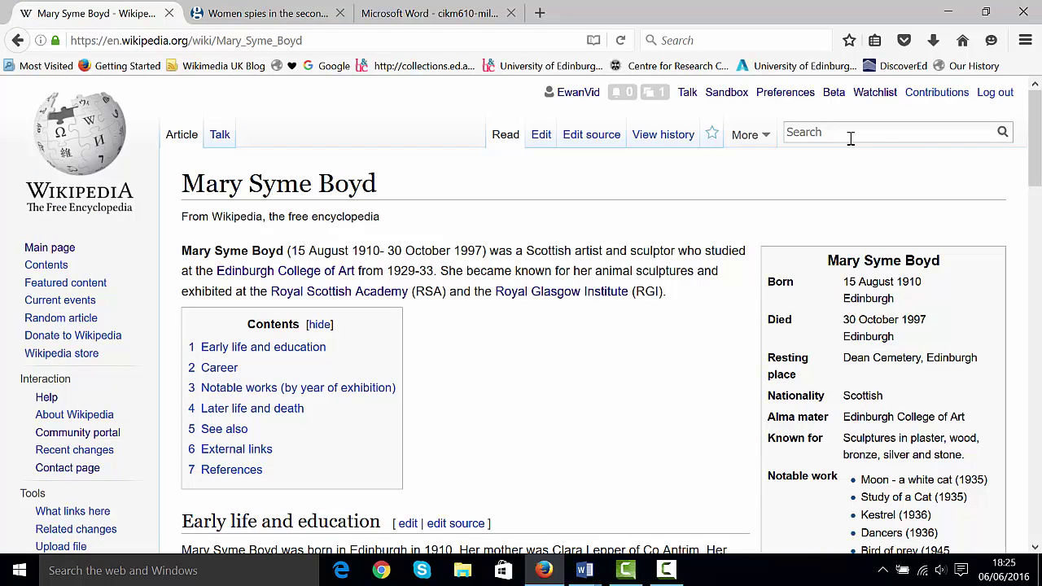
scroll(521, 325, down, 1)
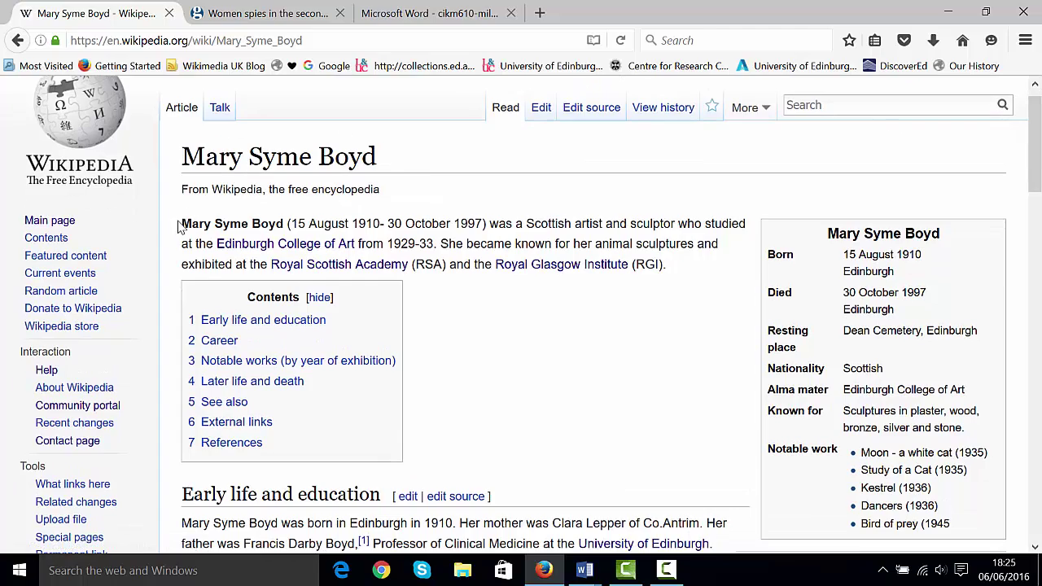
drag(1033, 166, 947, 151)
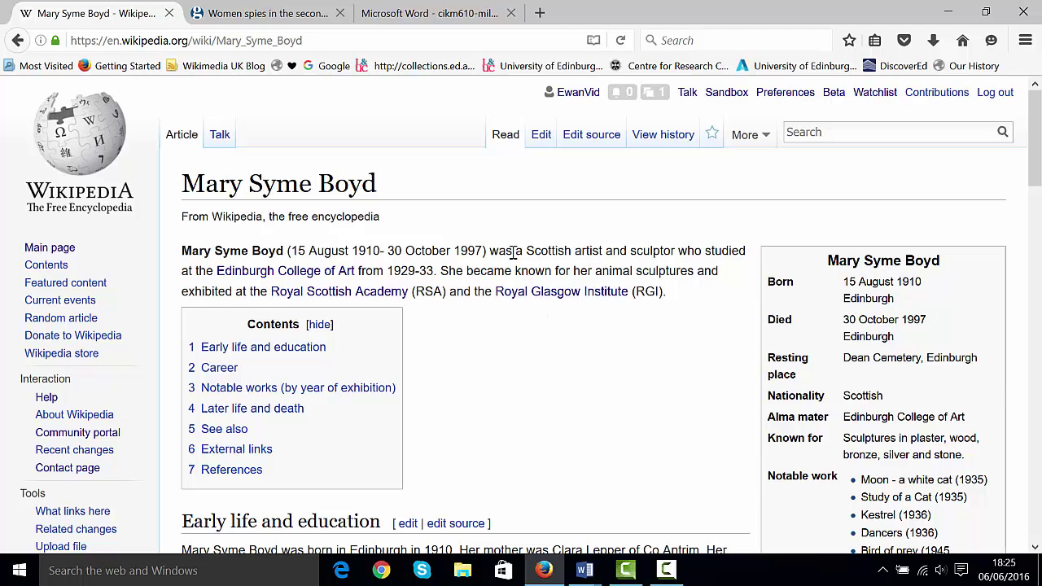
drag(672, 300, 171, 256)
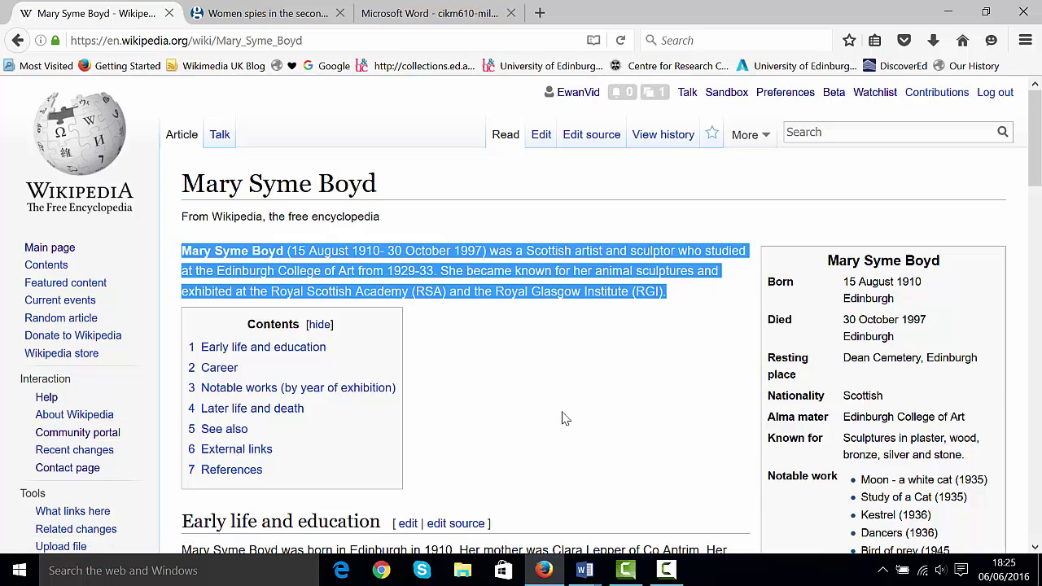
click(605, 353)
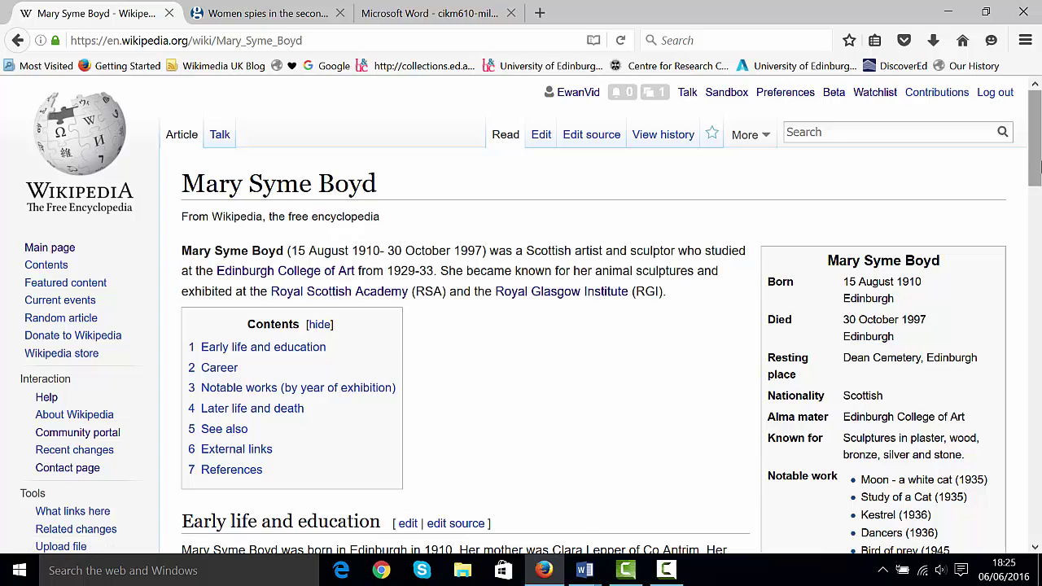
scroll(926, 203, down, 4)
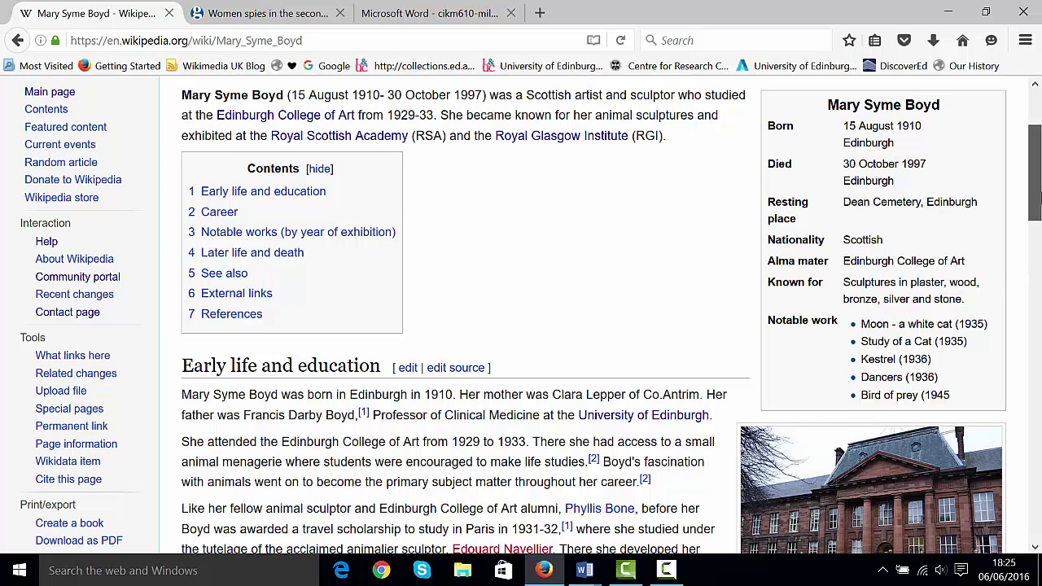
scroll(1036, 203, down, 1)
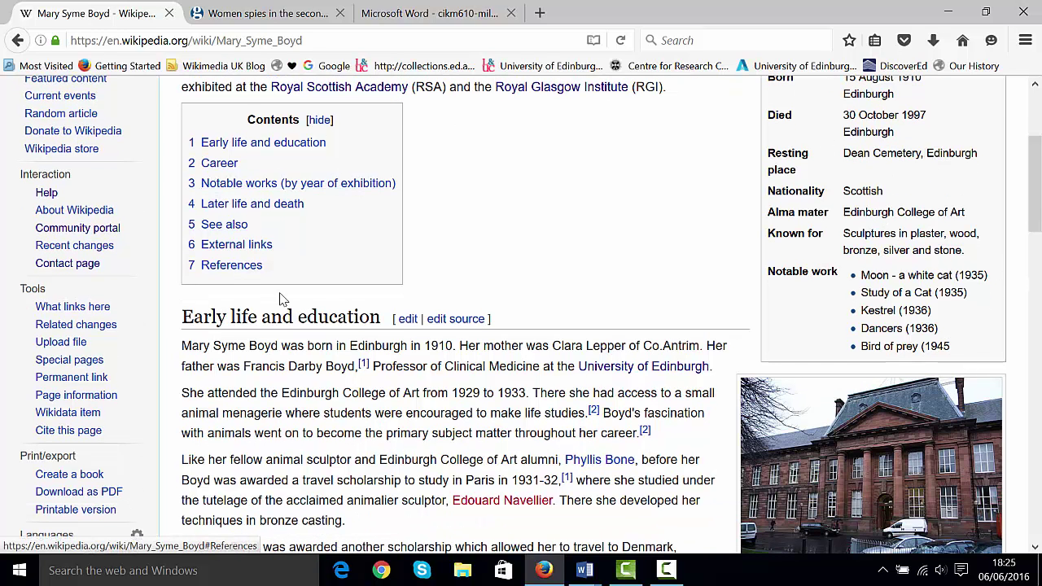
click(405, 407)
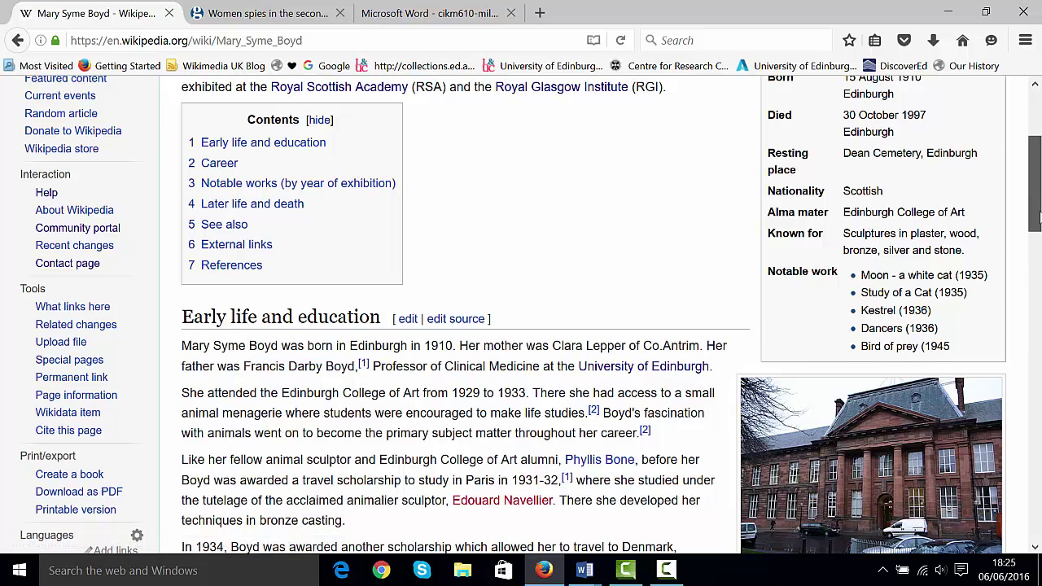
scroll(1038, 244, down, 3)
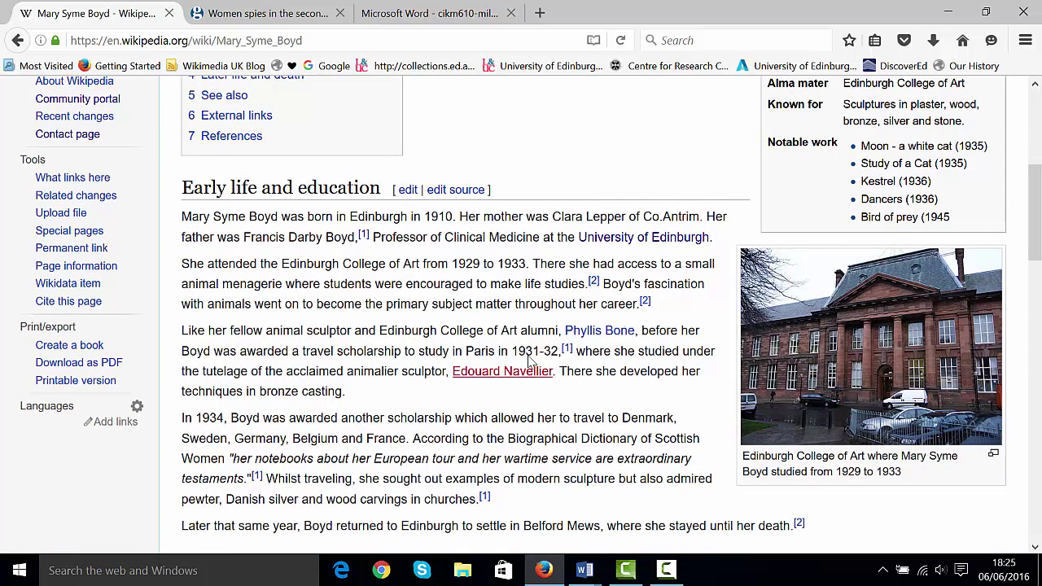
drag(1039, 244, 1035, 289)
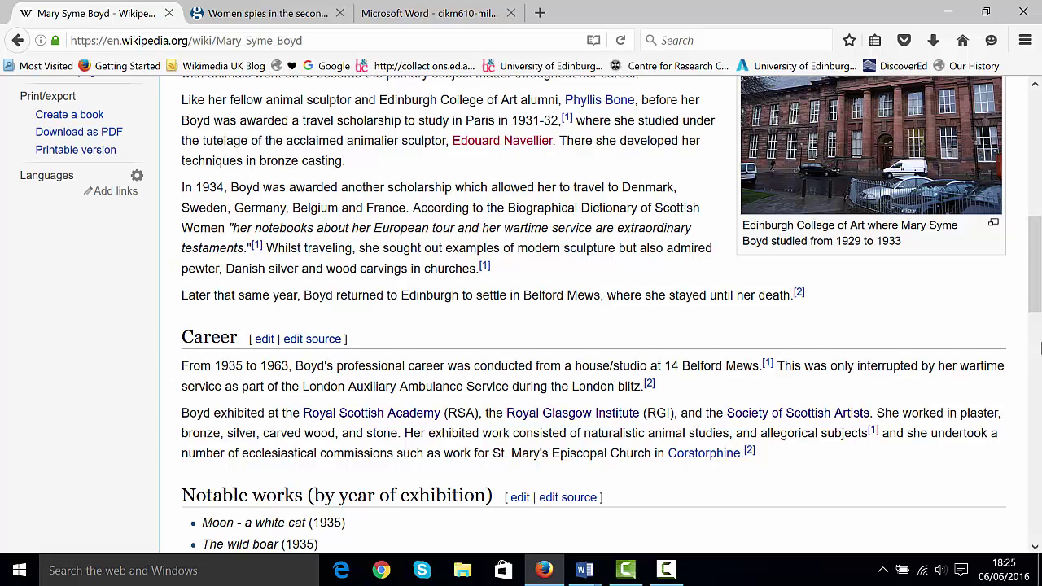
drag(1037, 309, 1036, 352)
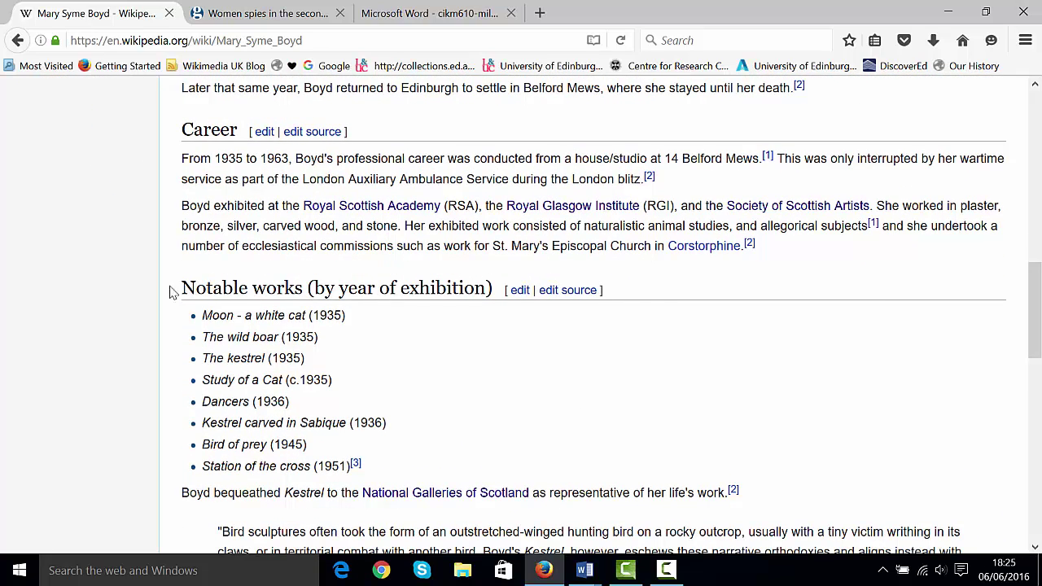
drag(213, 337, 311, 411)
click(498, 429)
scroll(427, 269, down, 5)
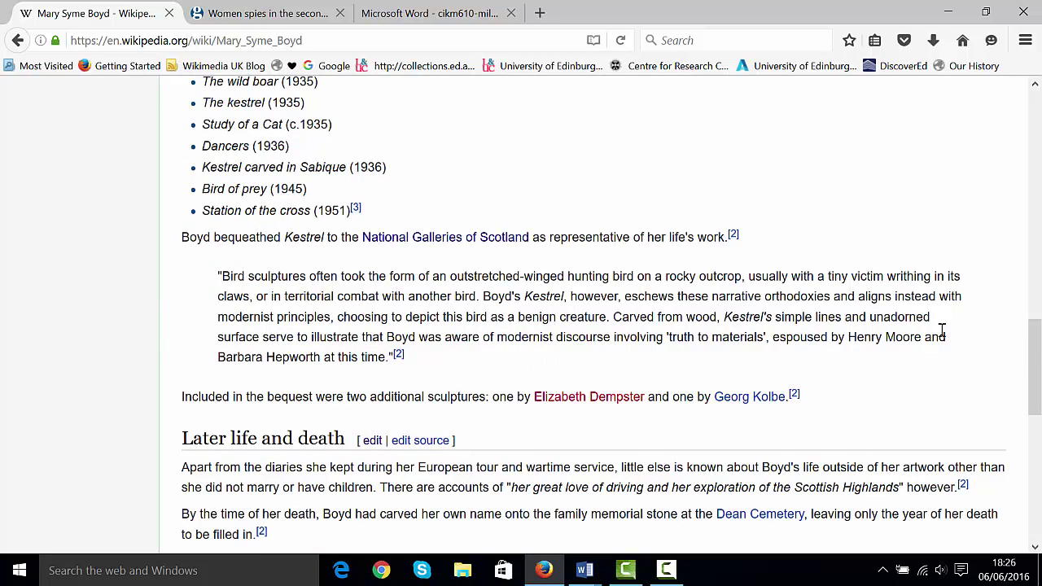
scroll(1033, 358, down, 3)
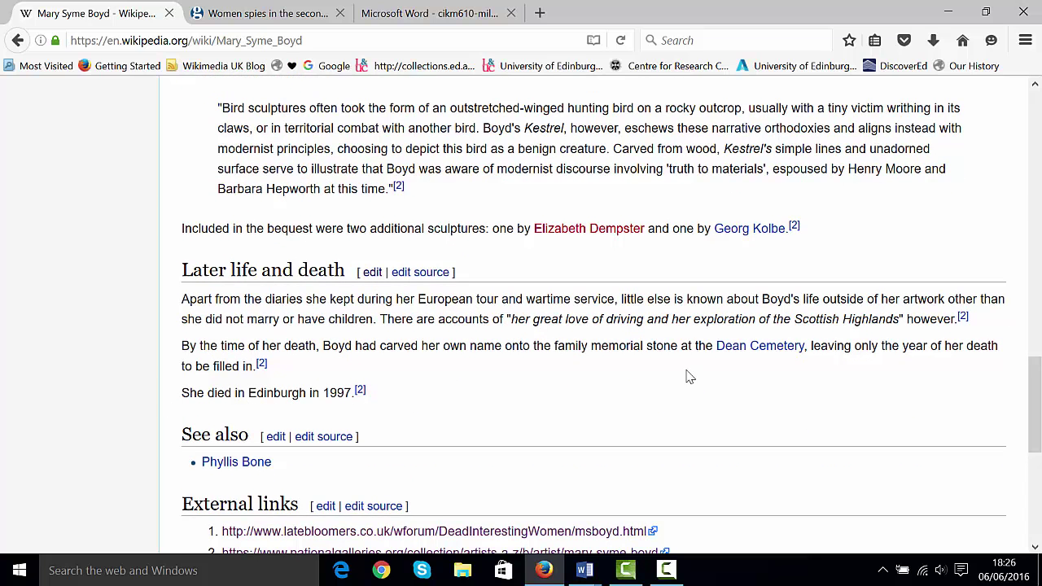
drag(1036, 453, 1035, 417)
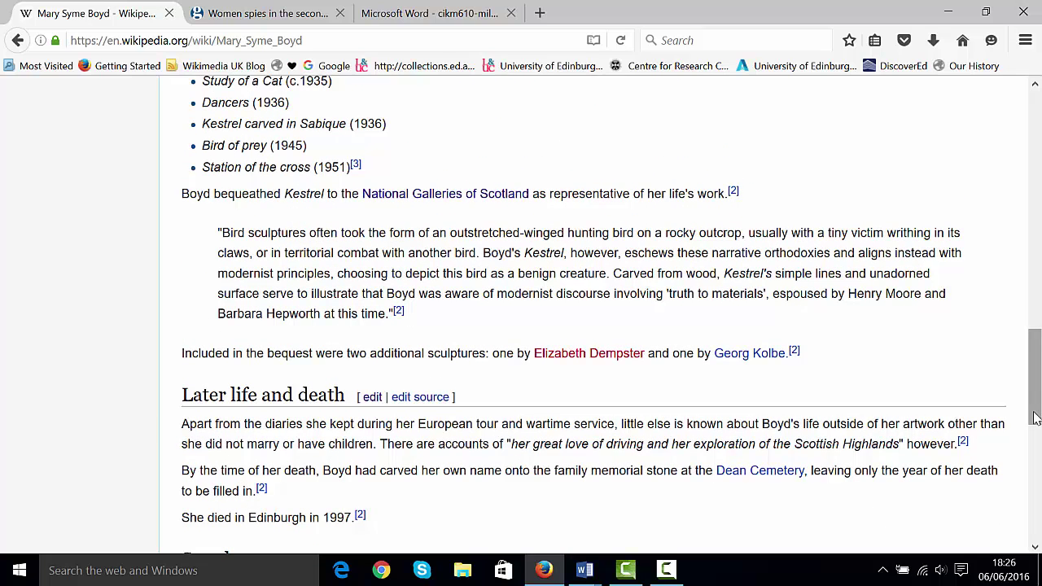
drag(1035, 417, 924, 488)
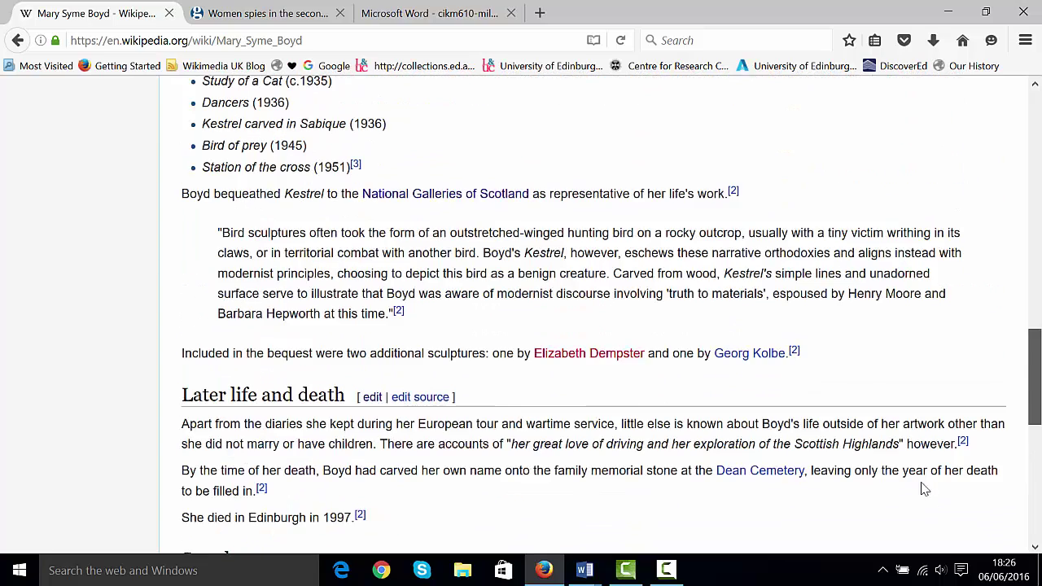
scroll(924, 488, down, 5)
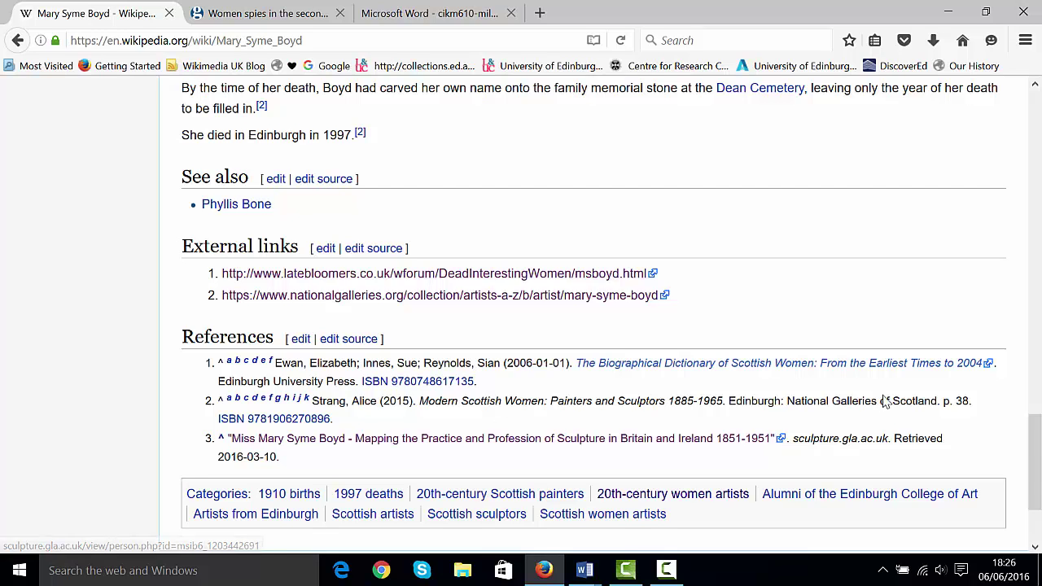
drag(1035, 452, 1036, 468)
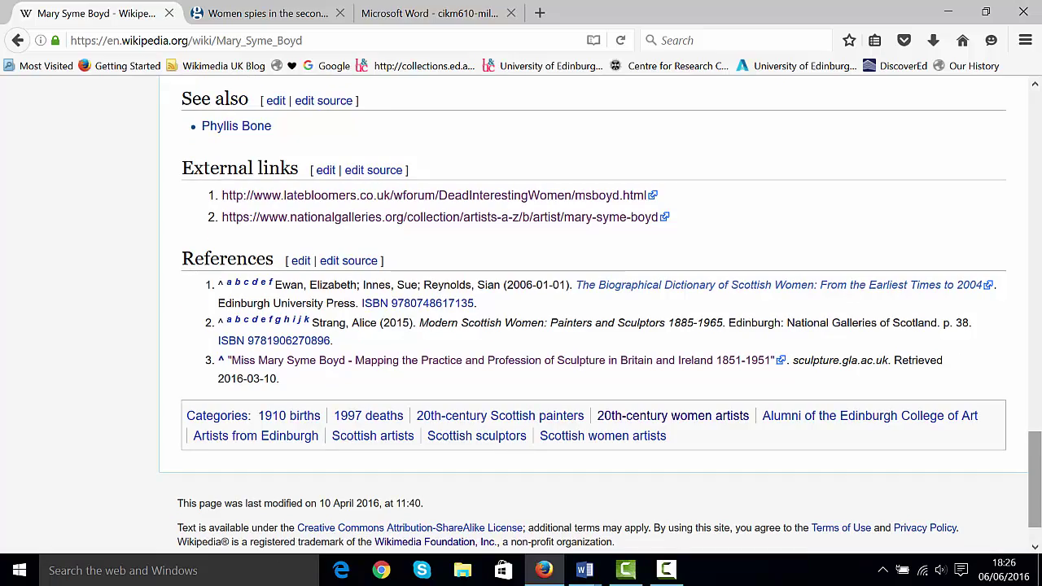
drag(1039, 430, 1039, 108)
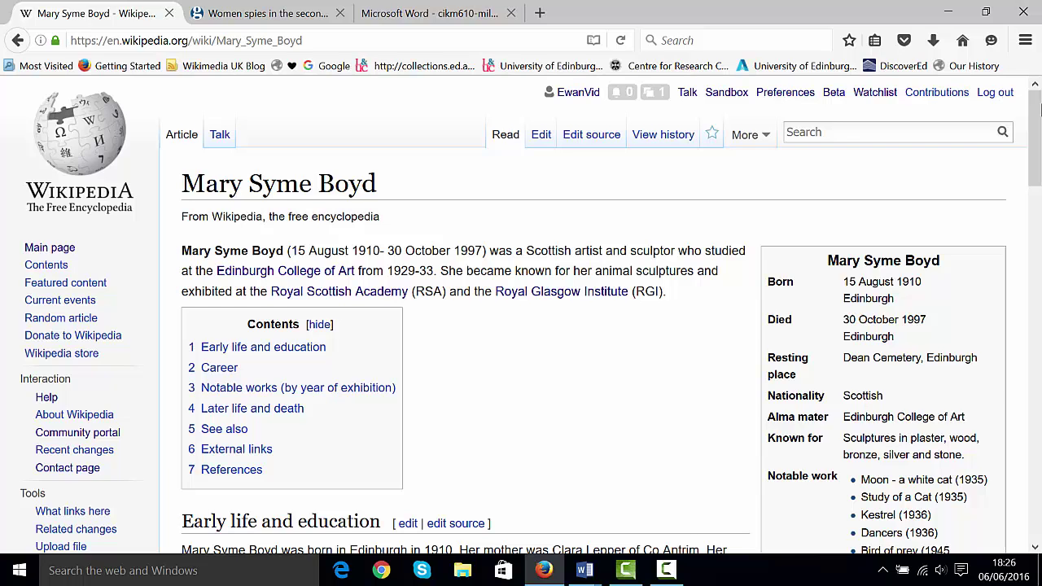
Step: Run a full-text search for 'Eduard Bersudsky', capitalising both the first name and the surname
click(873, 128)
text(eduard be)
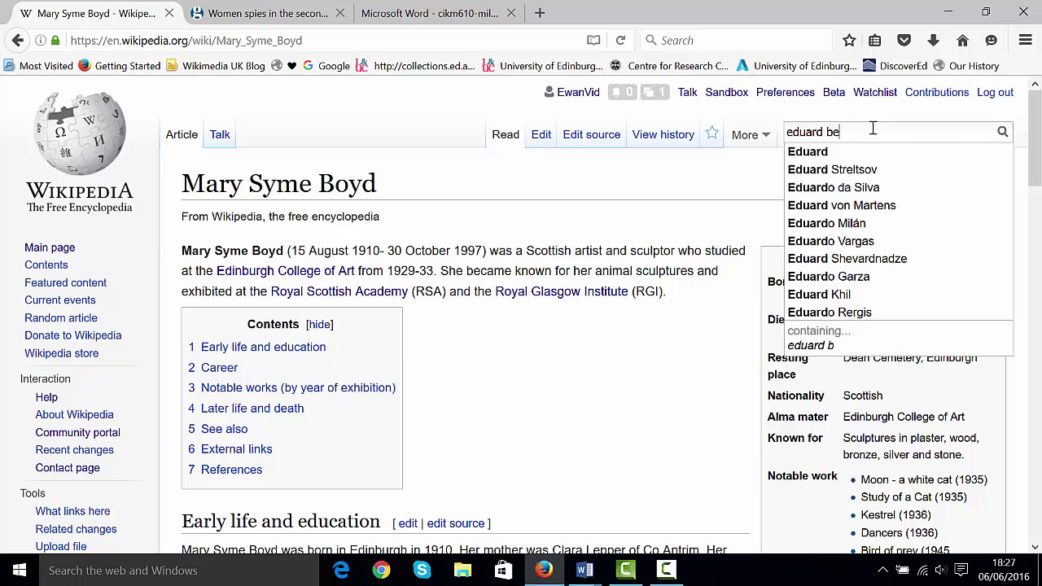
text(rsudsky)
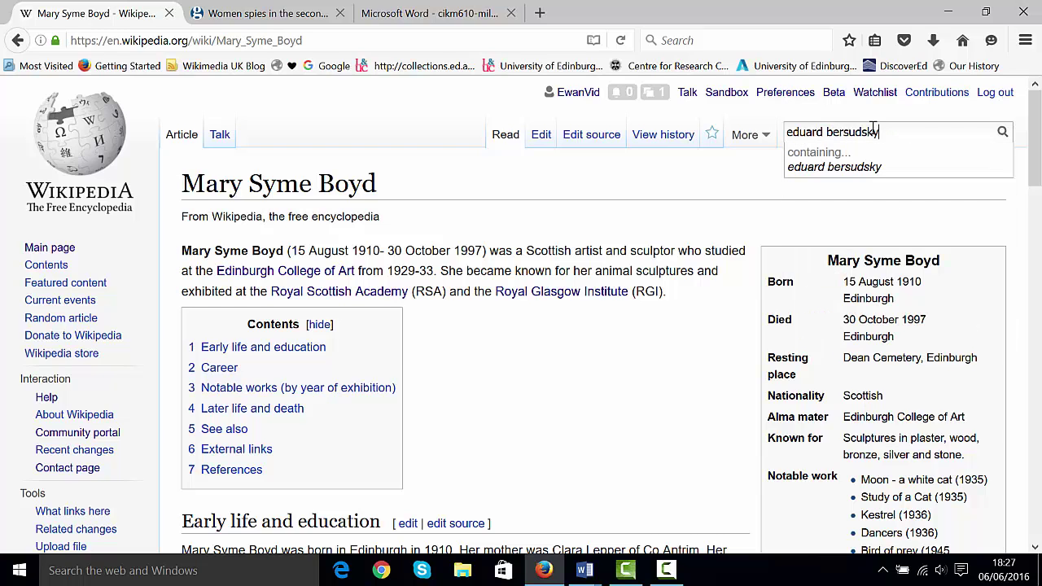
click(847, 166)
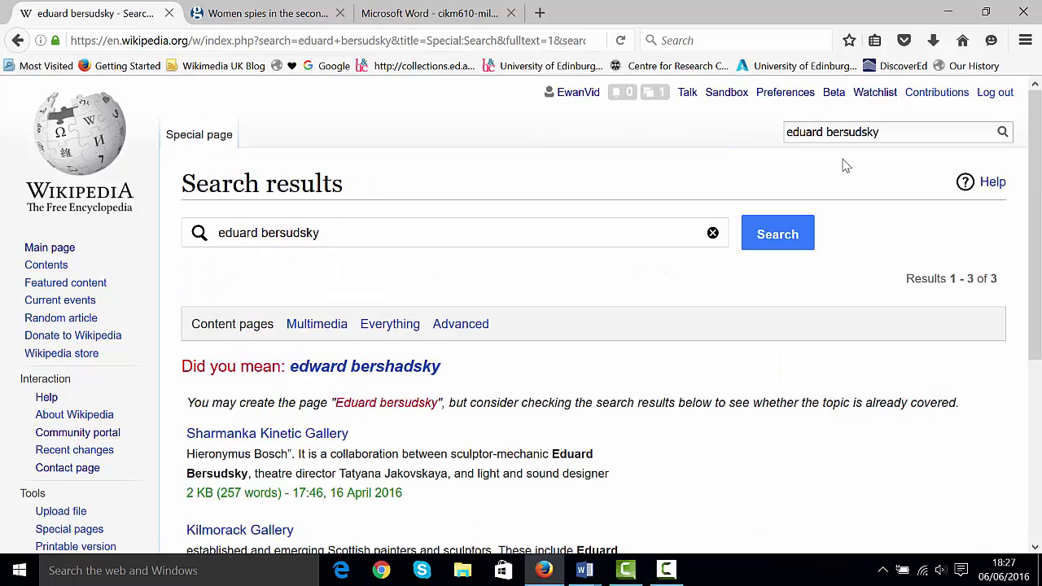
click(229, 232)
key(BackSpace)
text(E)
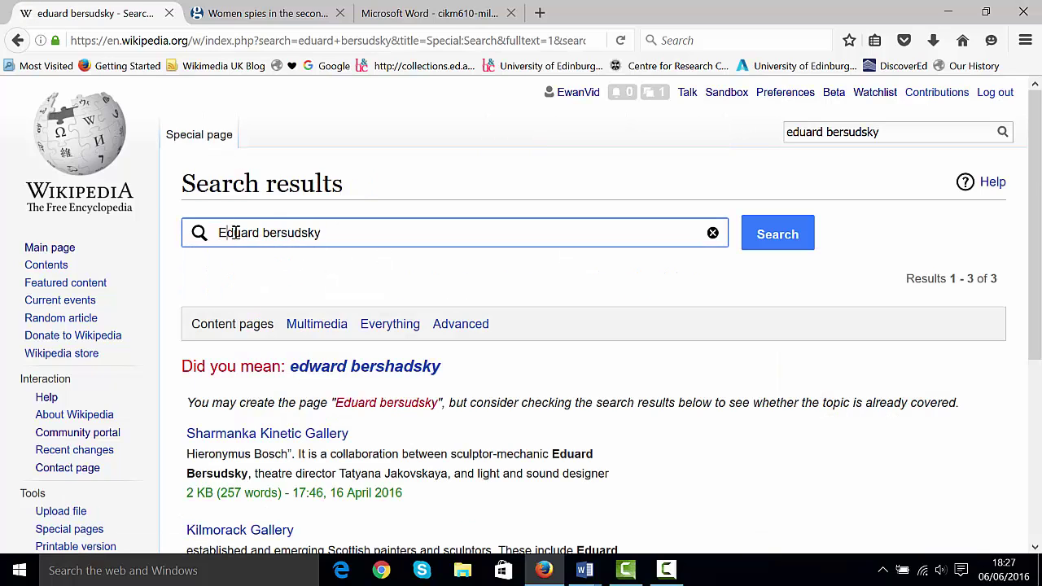
click(271, 234)
key(BackSpace)
text(B)
click(767, 235)
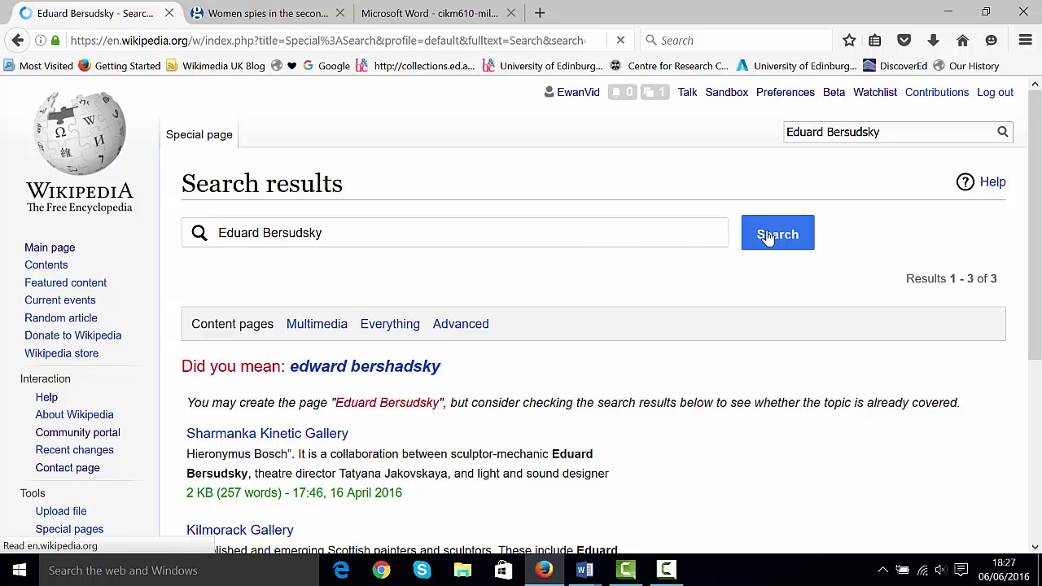
drag(1029, 209, 1038, 351)
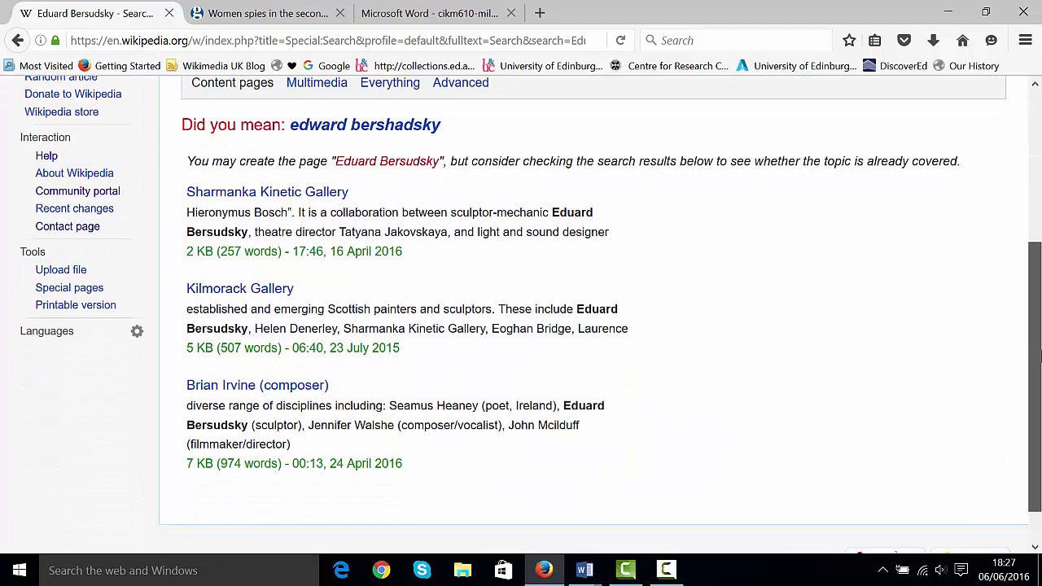
Step: Follow the red 'Eduard Bersudsky' link in the results to create the missing page
drag(1038, 351, 1039, 329)
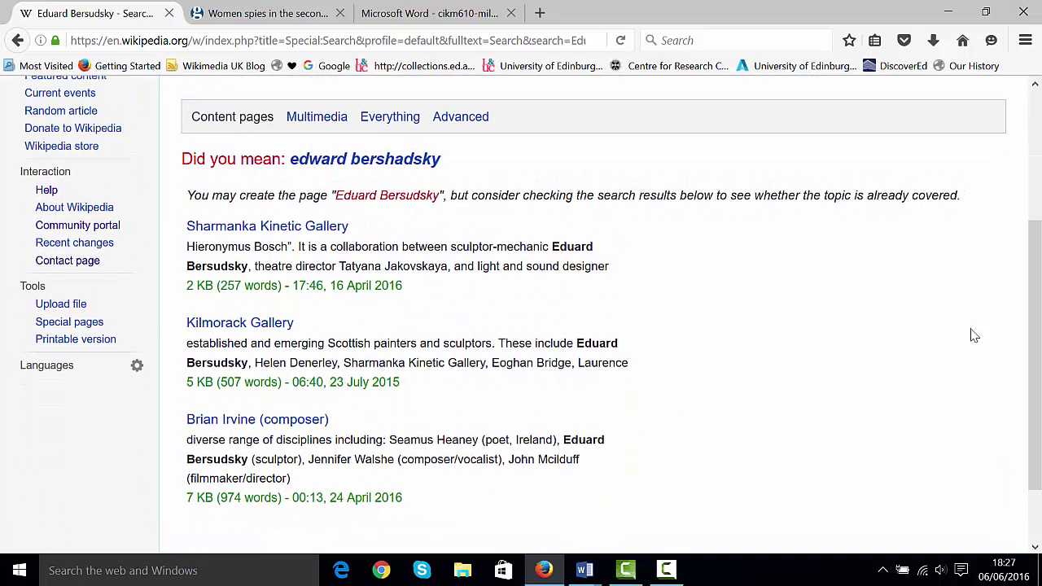
click(365, 204)
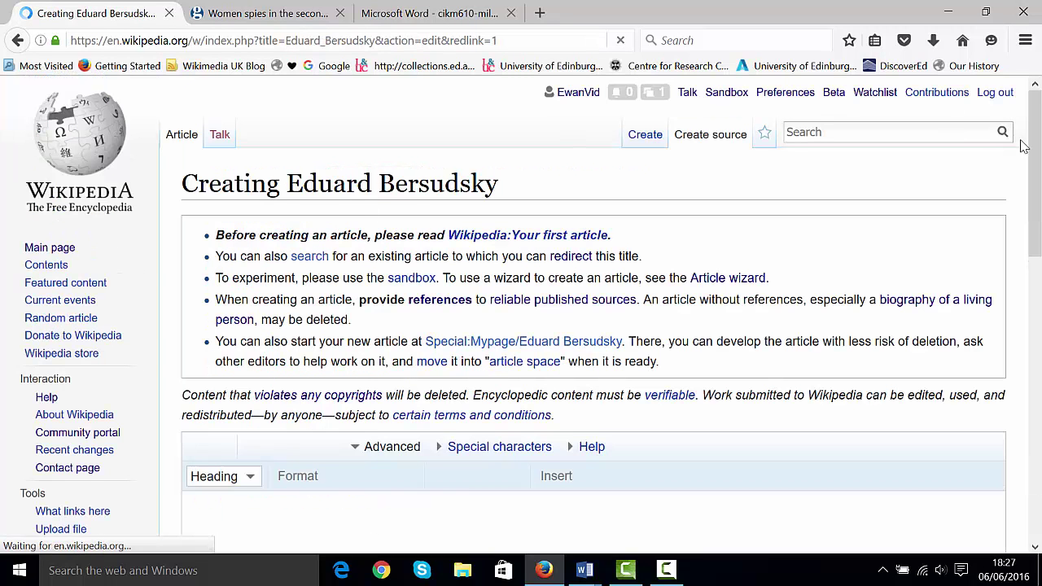
Step: Enter 'Created new page about Eduard Bersudsky' in the Edit summary field below the editor
drag(1035, 147, 1039, 194)
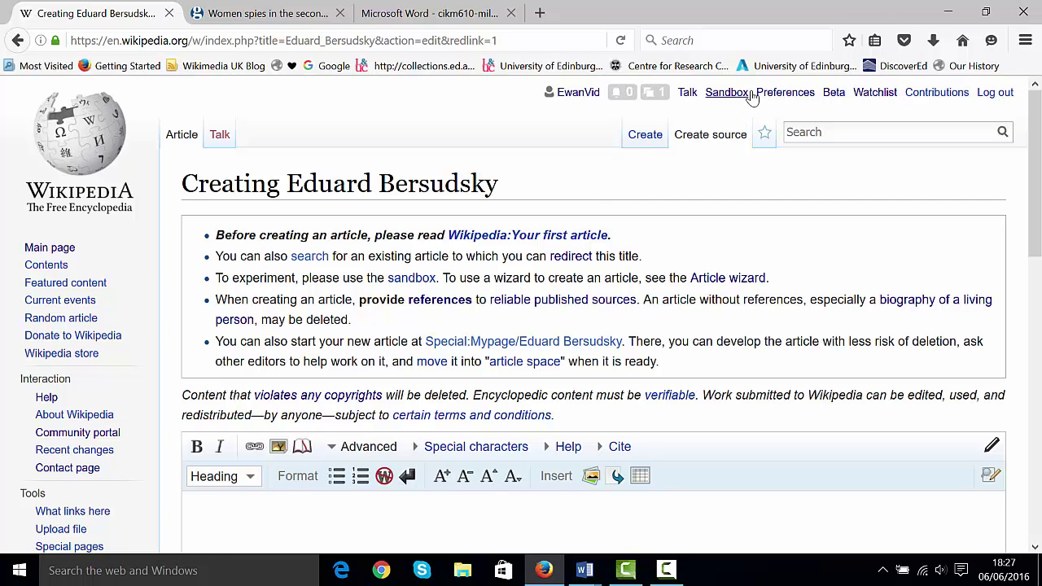
drag(1039, 122, 1034, 382)
click(438, 375)
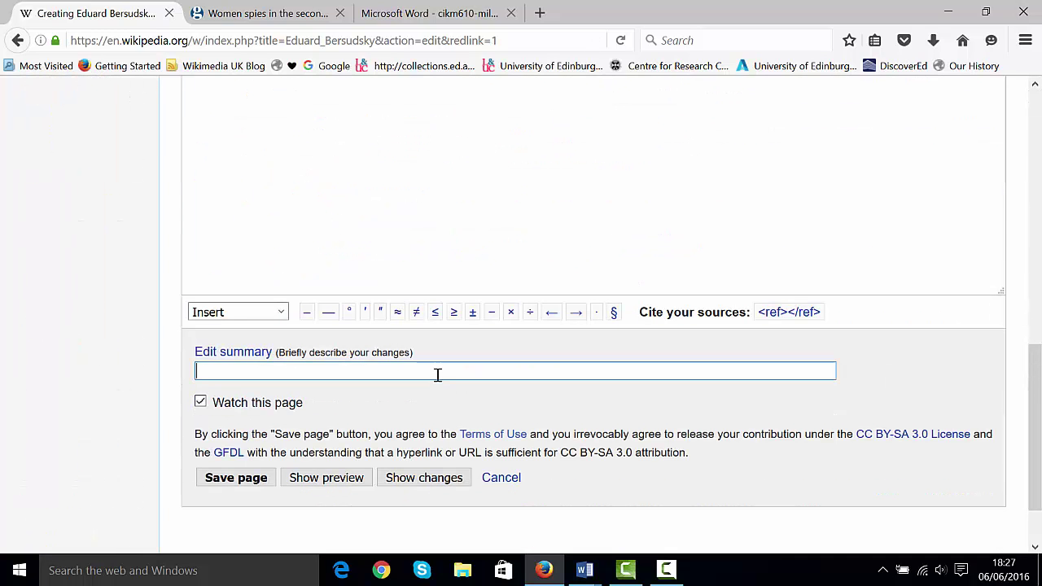
text(Creating)
key(BackSpace)
key(BackSpace)
key(BackSpace)
text(e)
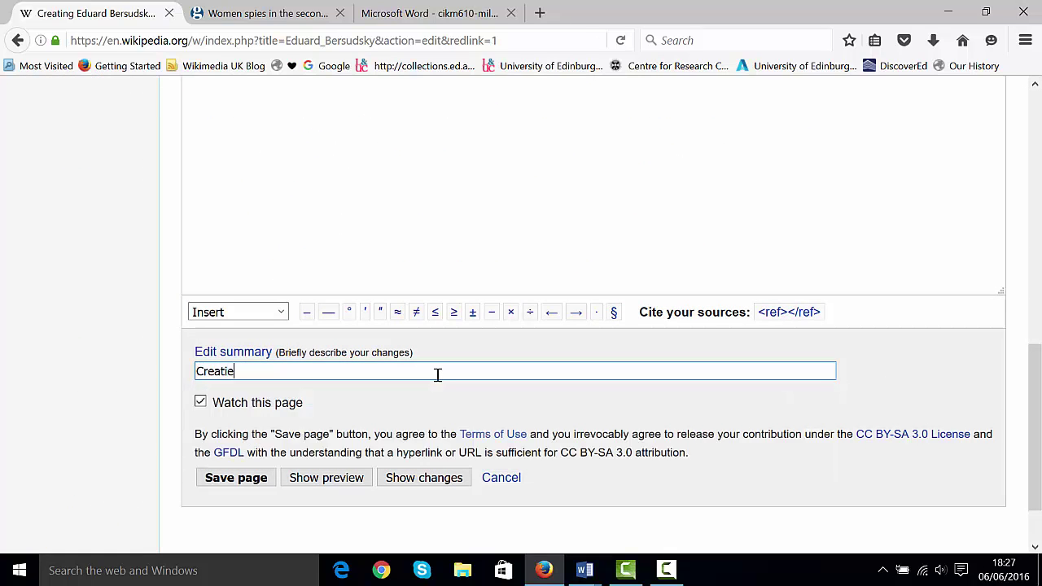
text(d new page about Eduard bersudsky)
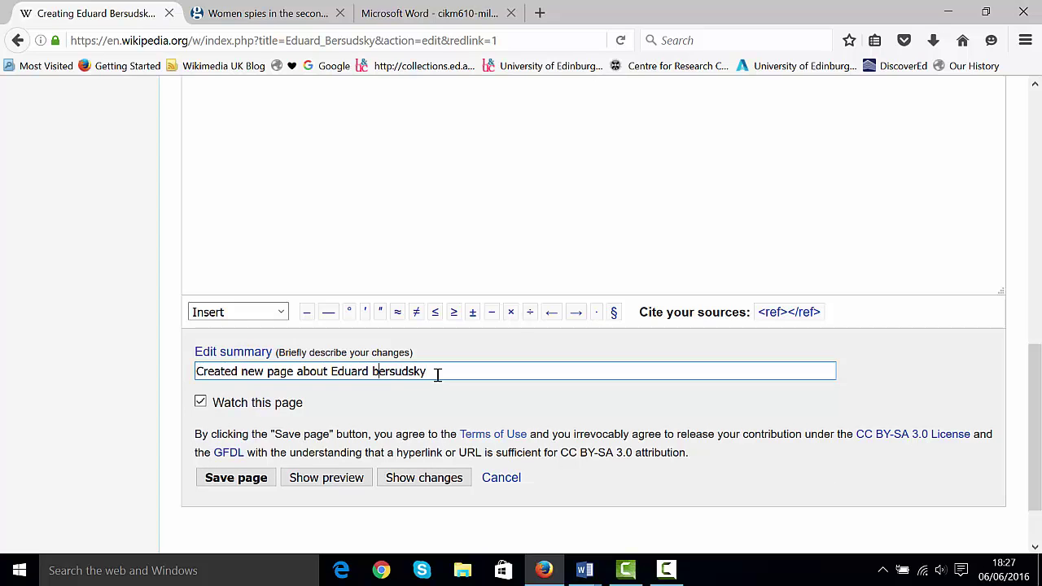
key(BackSpace)
text(B)
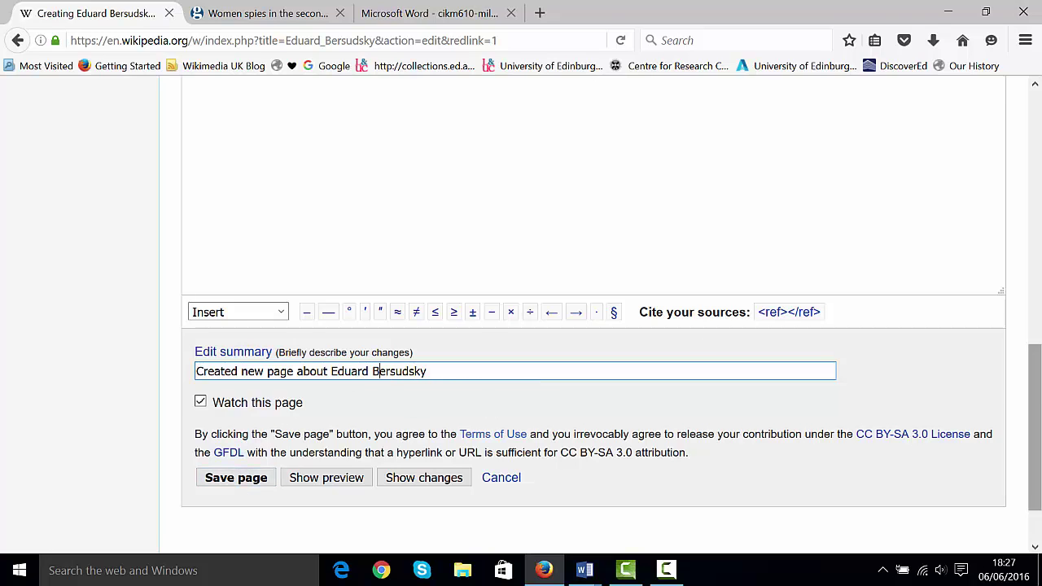
scroll(594, 309, up, 10)
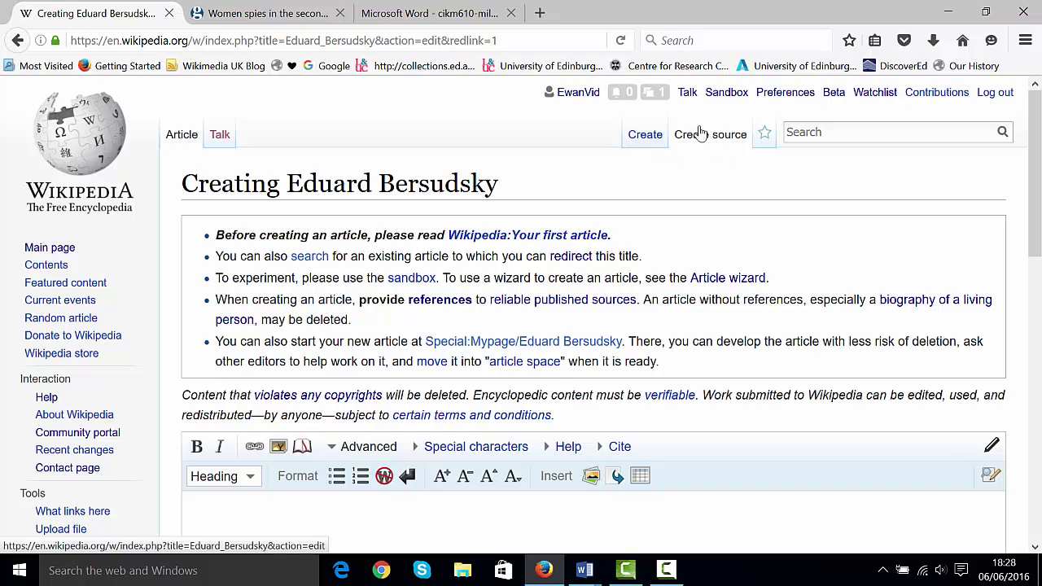
click(579, 95)
click(628, 290)
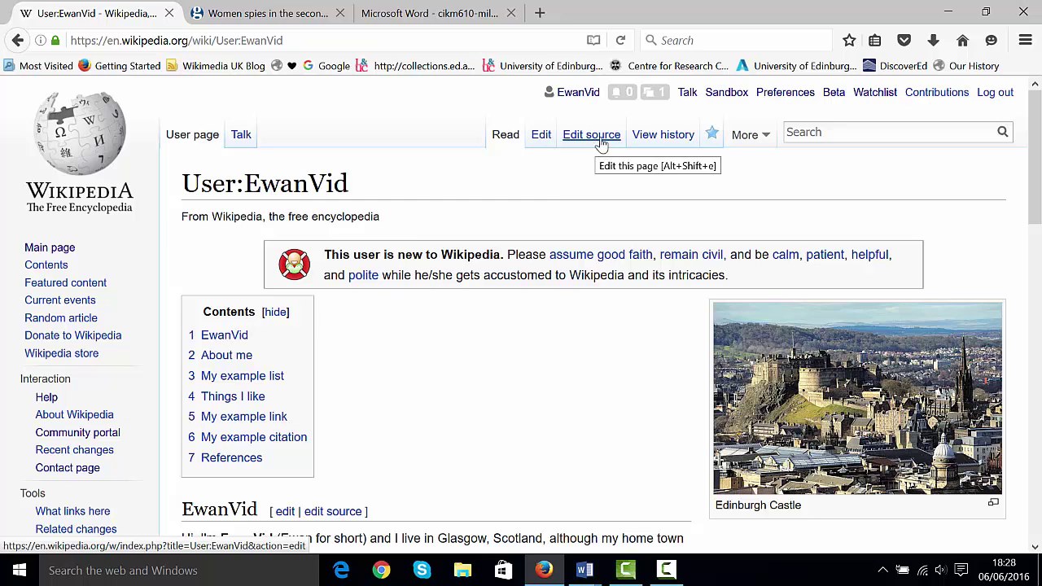
click(729, 94)
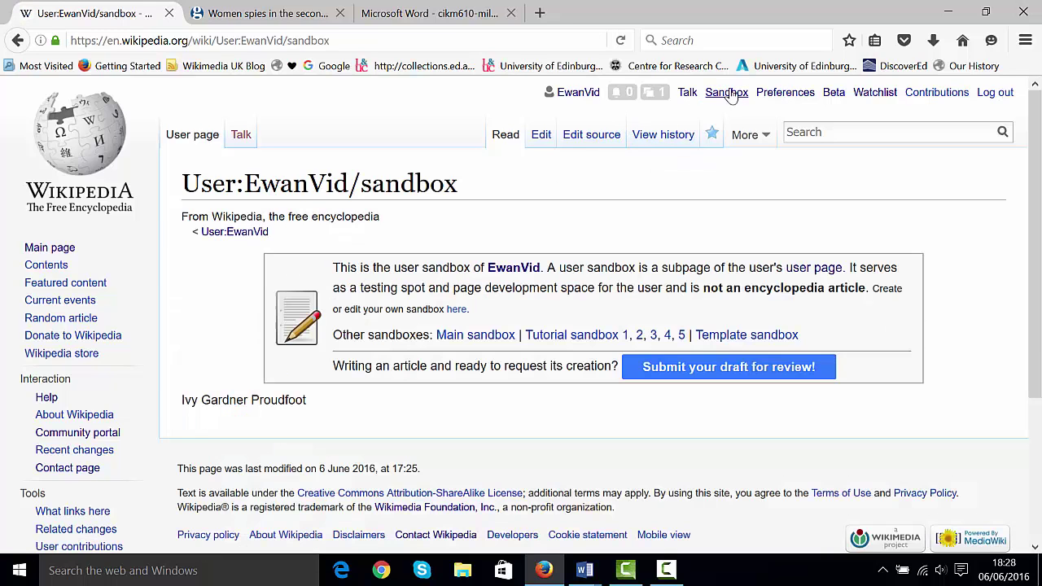
click(590, 143)
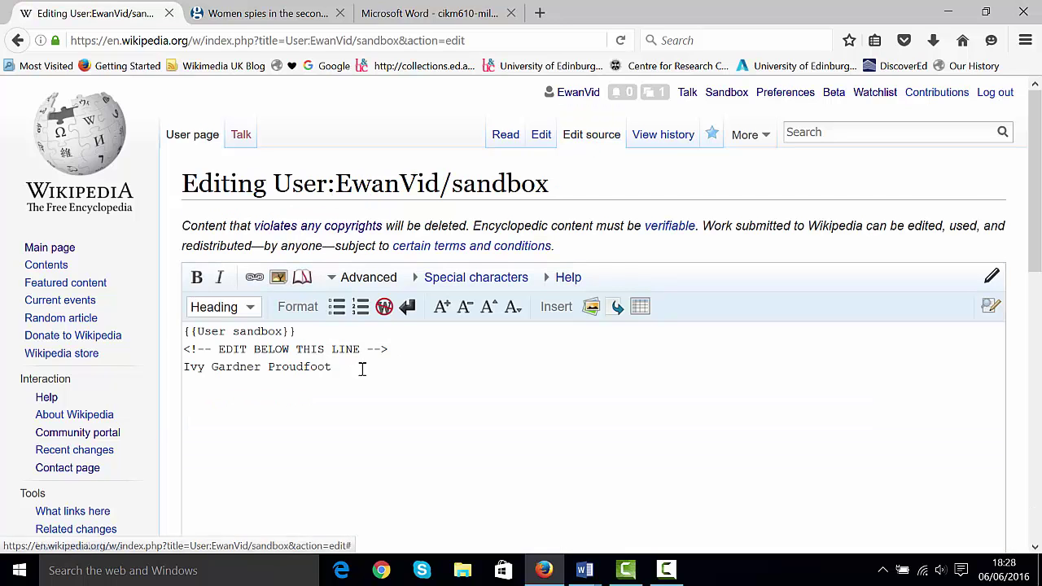
drag(344, 372, 147, 376)
key(ctrl+c)
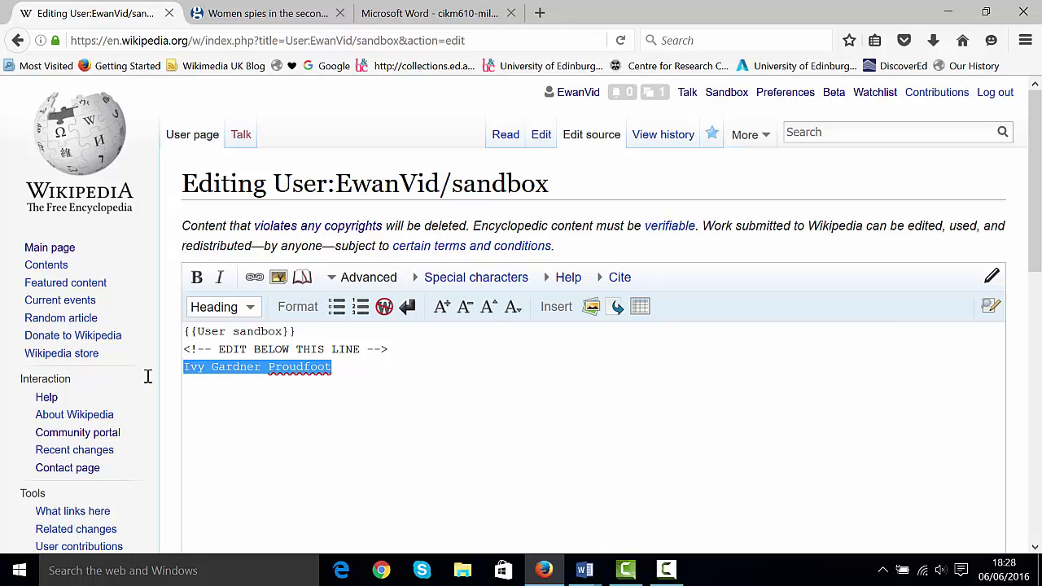
drag(1035, 205, 1015, 162)
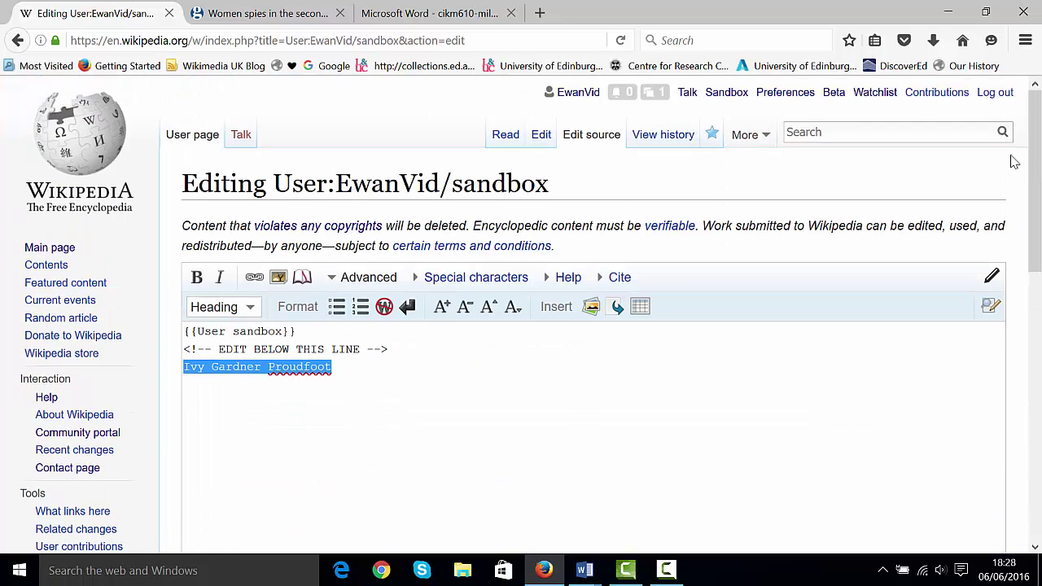
Step: Search the full text for 'eduard bersudsky', then re-run it corrected to 'Eduard Bersudsky'
click(834, 138)
text(eduard)
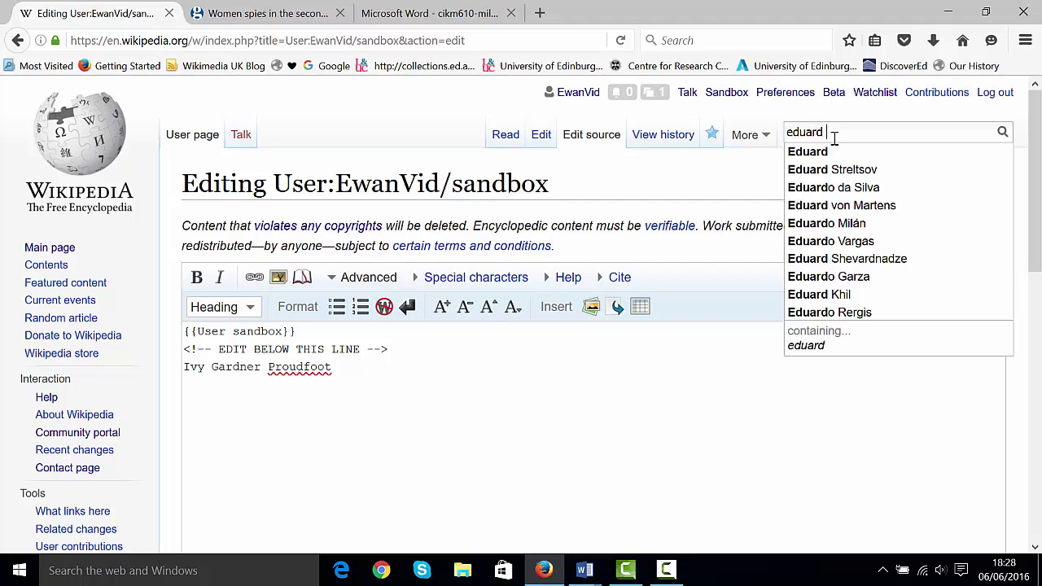
key(BackSpace)
key(BackSpace)
text(rd bersudsky)
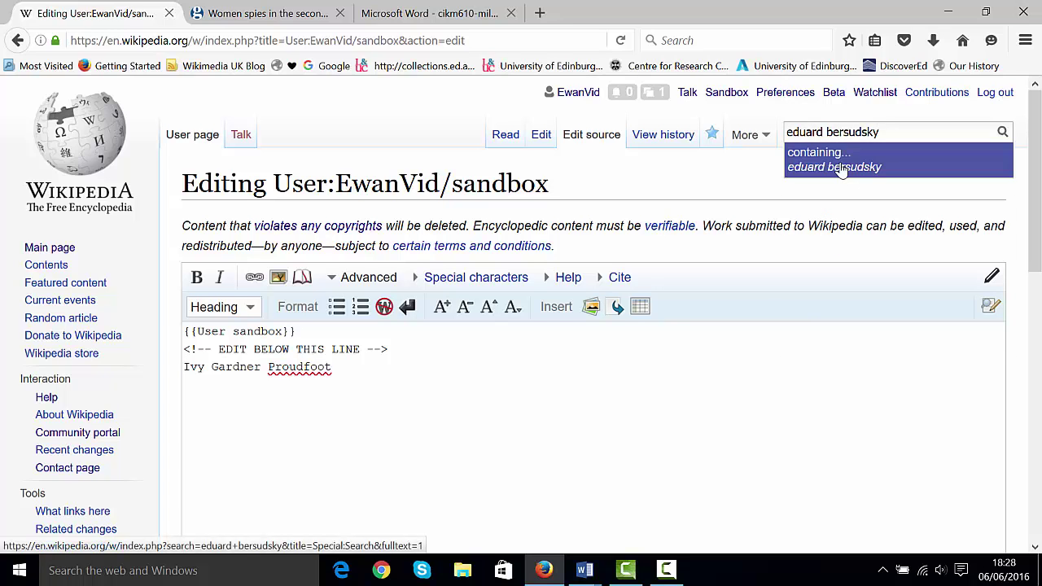
click(840, 171)
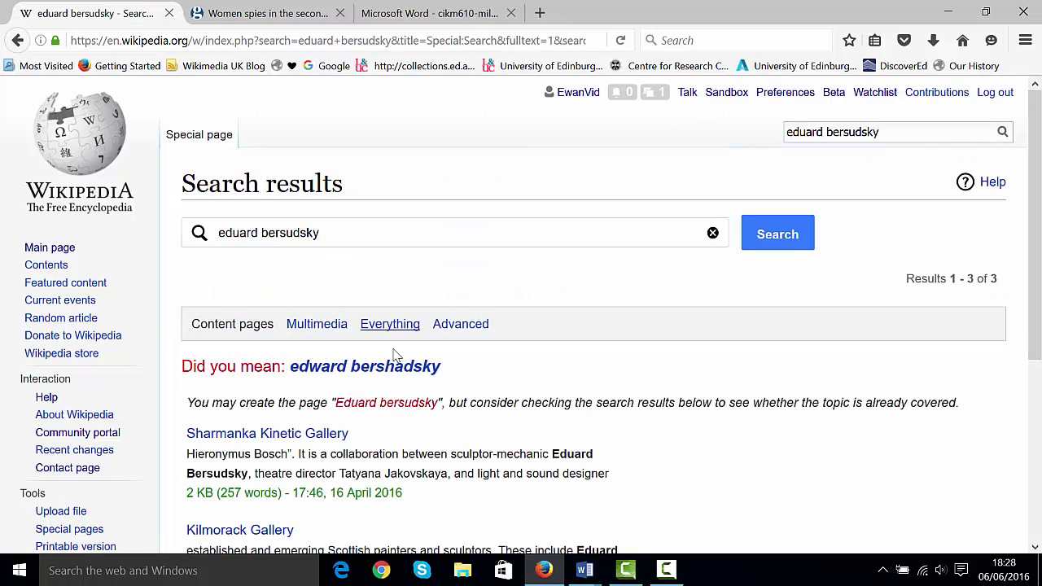
click(270, 232)
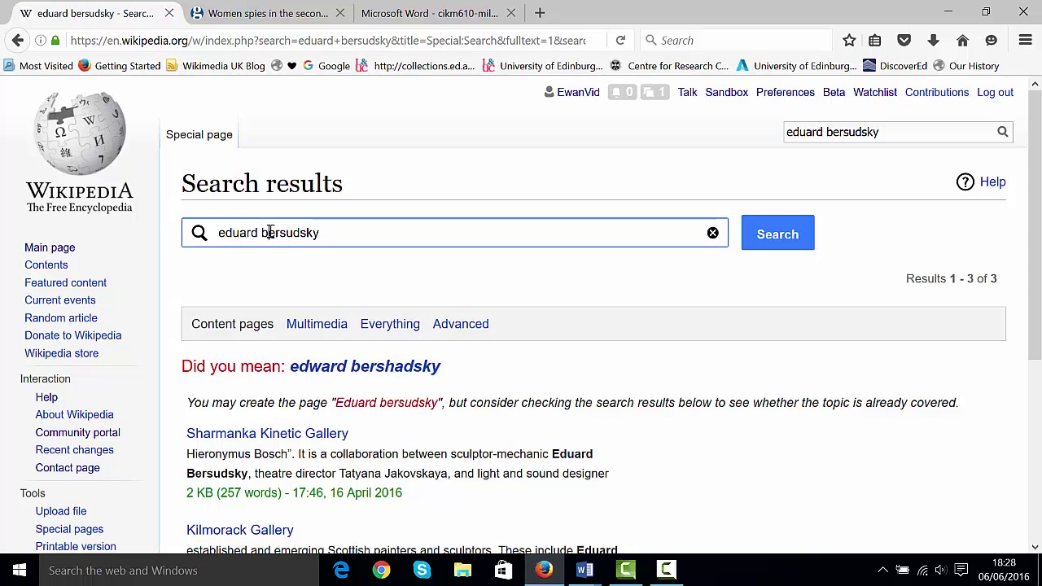
key(BackSpace)
text(B)
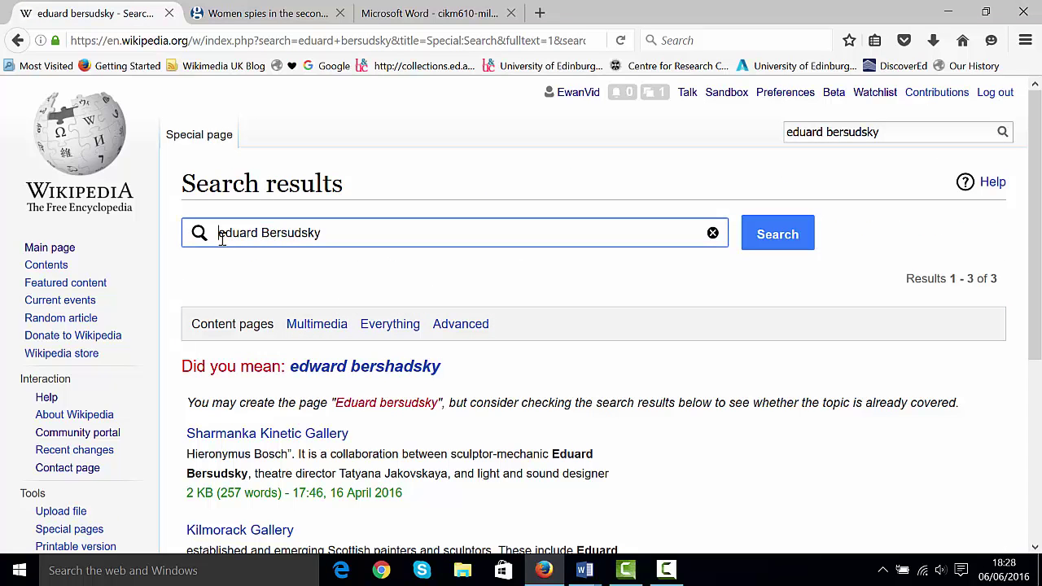
key(Delete)
key(BackSpace)
text(Ed)
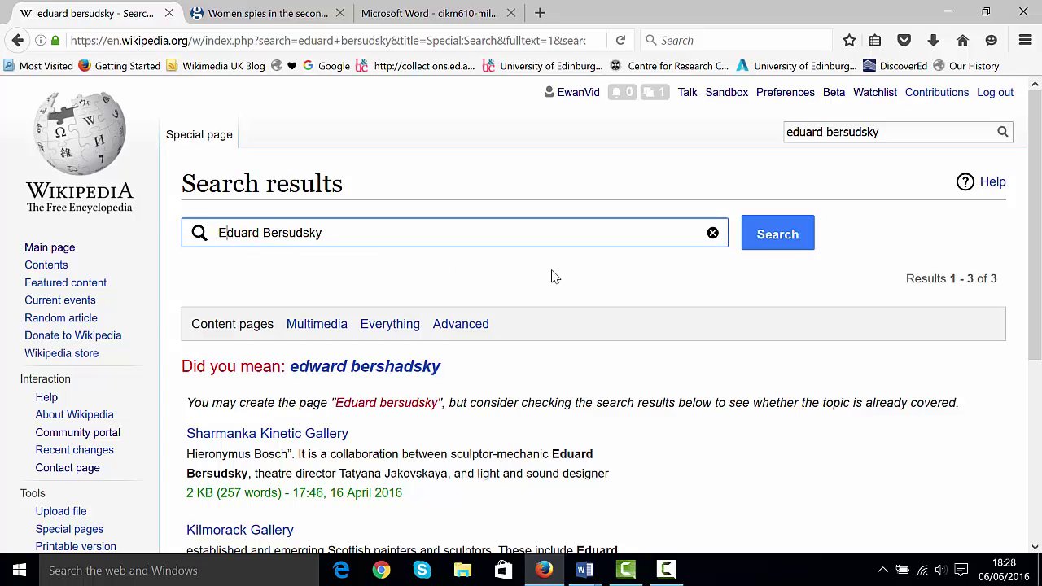
click(774, 228)
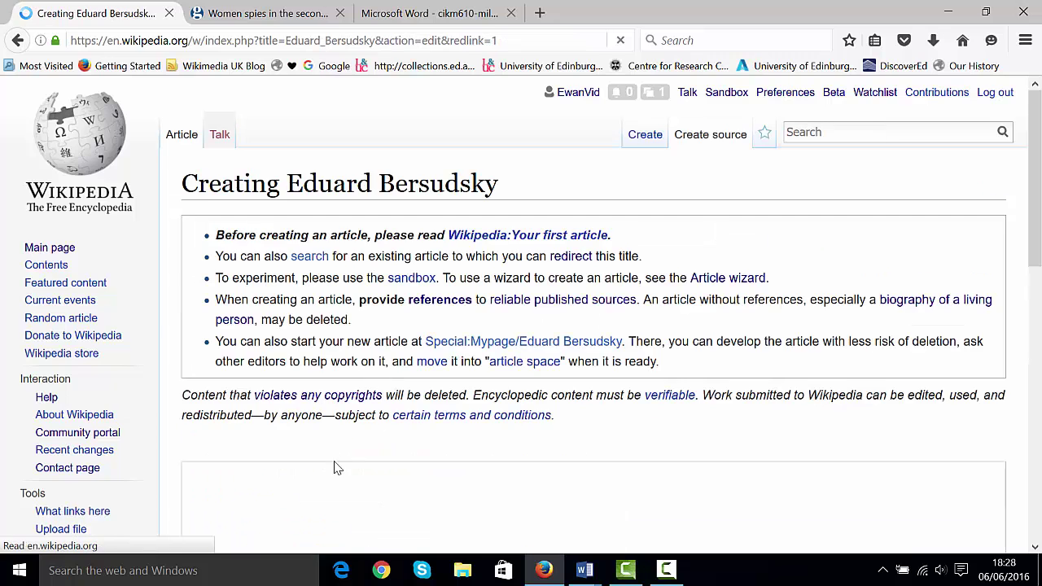
Step: Replace the pasted text in the new article's source with 'Eduard Bersudsky'
key(ctrl+v)
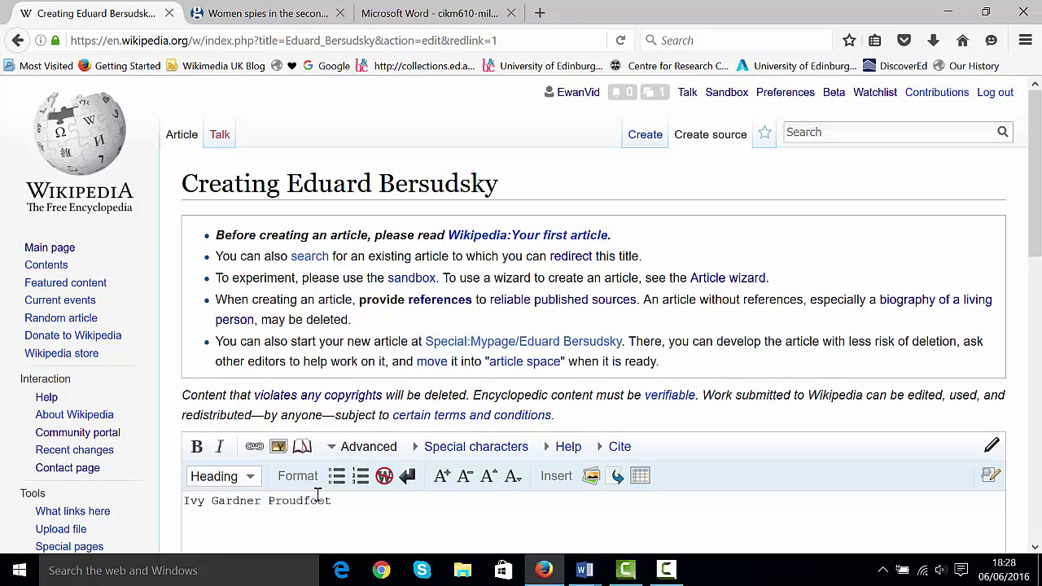
key(BackSpace)
key(BackSpace)
key(BackSpace)
key(BackSpace)
key(BackSpace)
key(BackSpace)
key(BackSpace)
key(BackSpace)
key(BackSpace)
key(BackSpace)
key(BackSpace)
key(BackSpace)
key(BackSpace)
key(BackSpace)
key(BackSpace)
key(BackSpace)
key(BackSpace)
key(BackSpace)
key(BackSpace)
key(BackSpace)
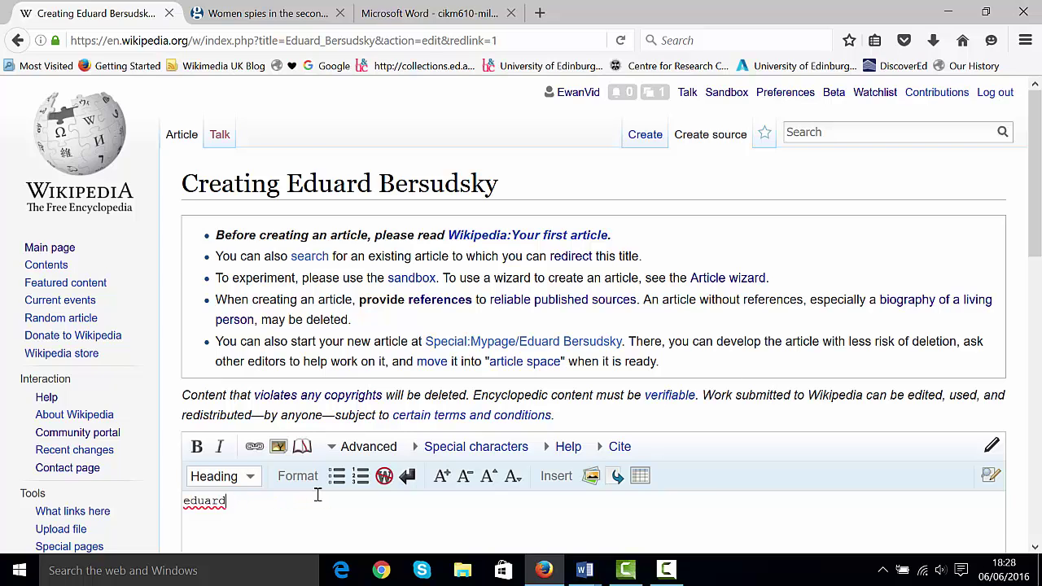
text(uard bersu)
key(BackSpace)
key(BackSpace)
key(BackSpace)
text(Bersudsky)
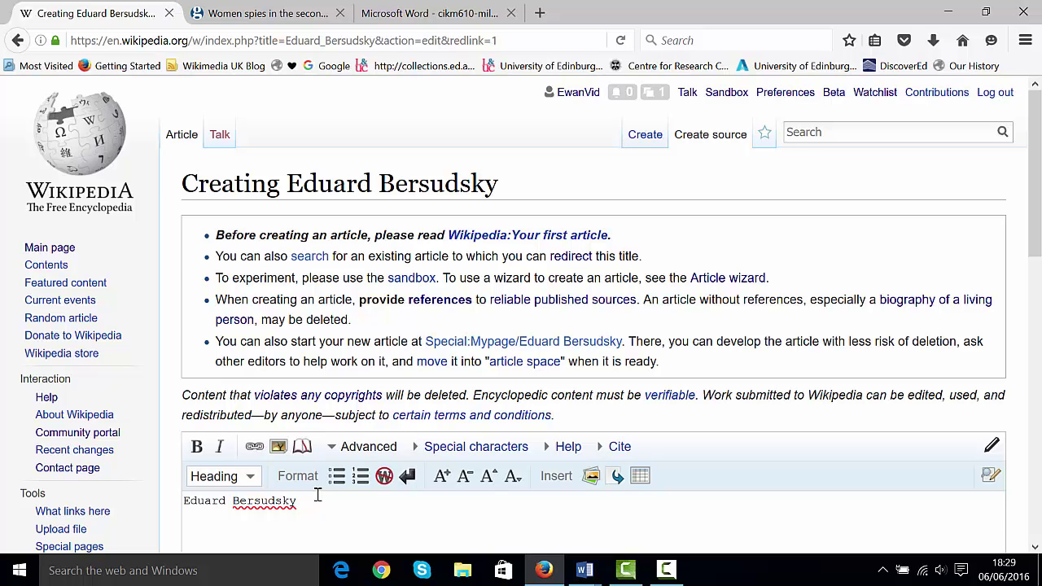
Step: Type 'Created new page' as the article's edit summary, fixing the final word
scroll(318, 497, down, 3)
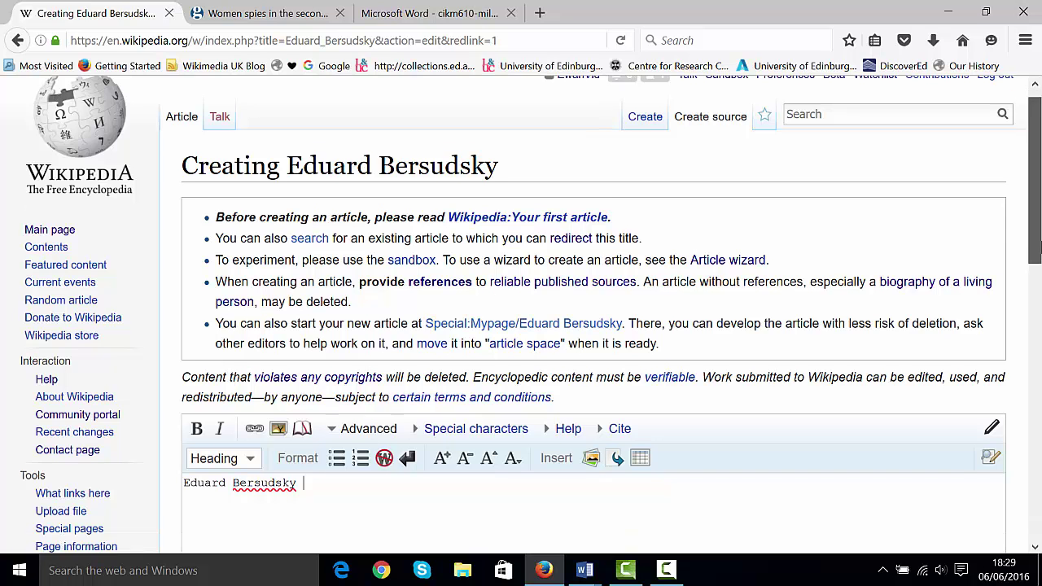
scroll(594, 326, down, 7)
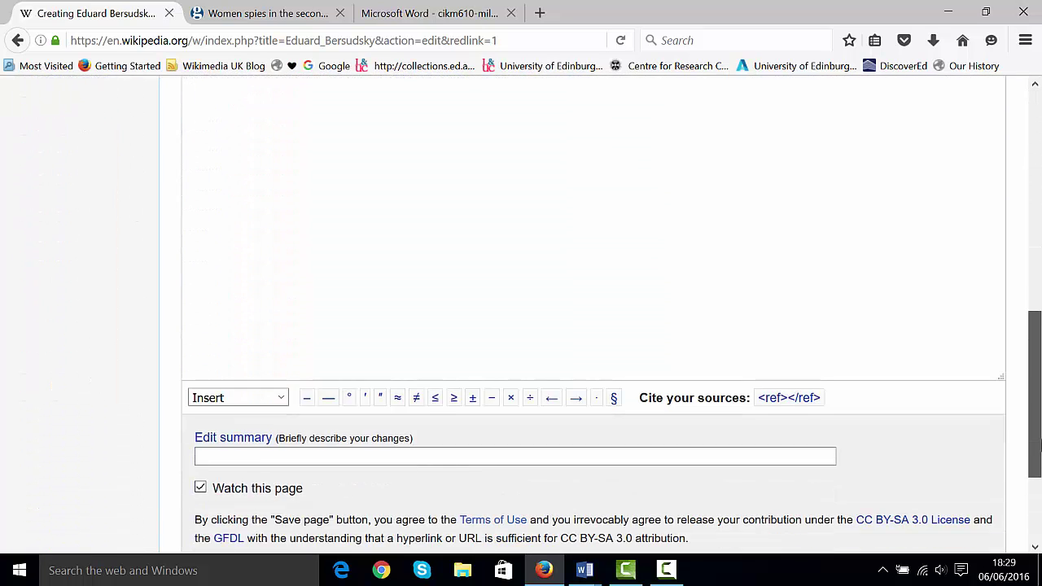
scroll(1038, 449, down, 1)
scroll(1037, 455, down, 1)
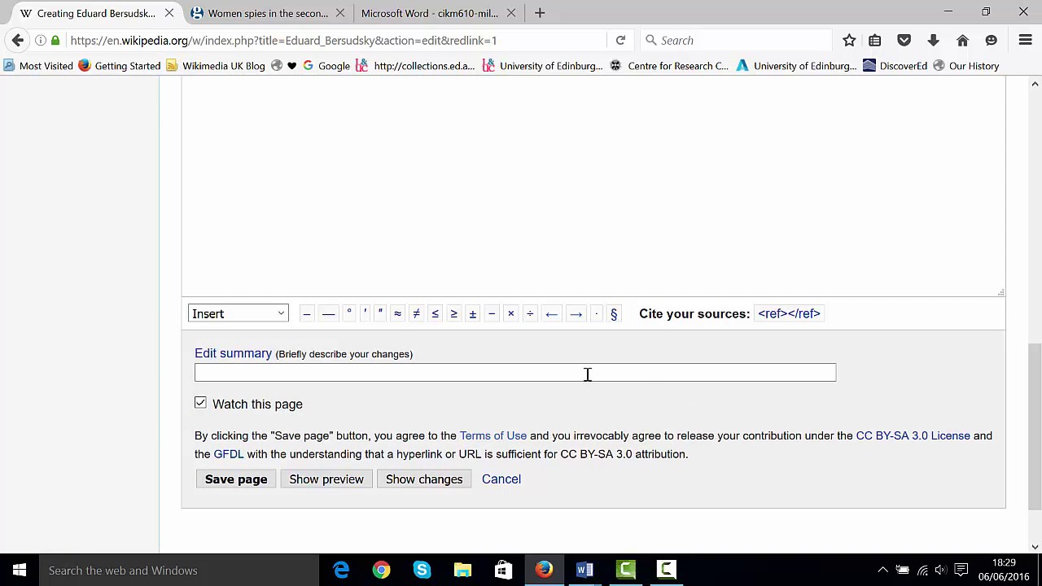
click(436, 380)
text(Create)
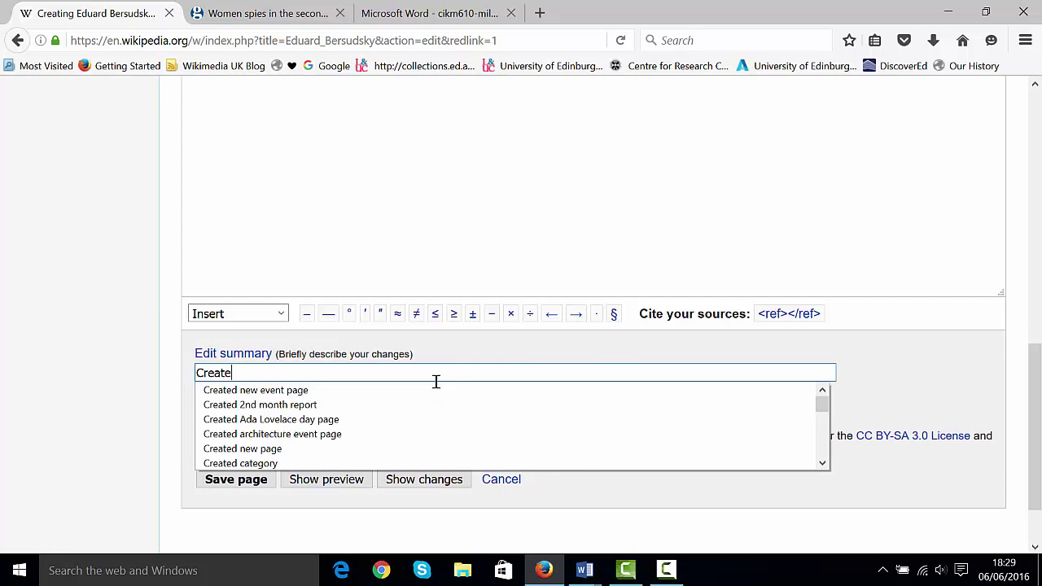
text(d new pag)
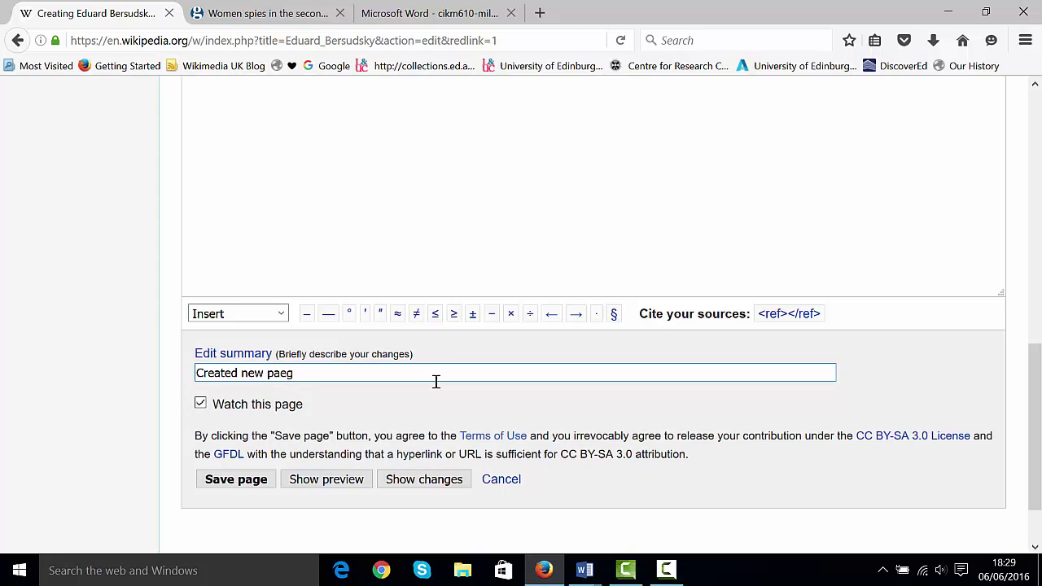
key(BackSpace)
text(g)
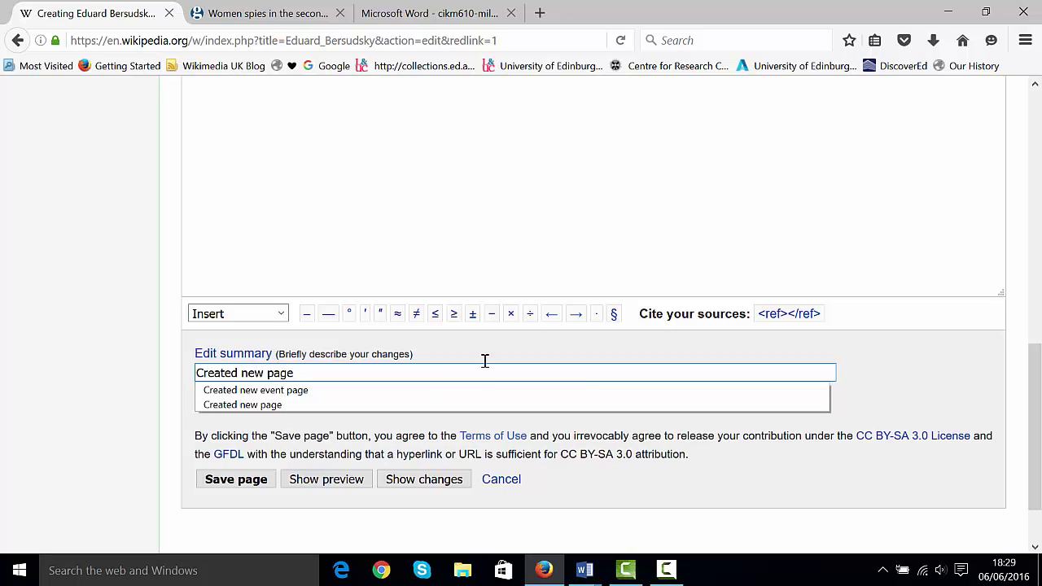
drag(1033, 350, 902, 30)
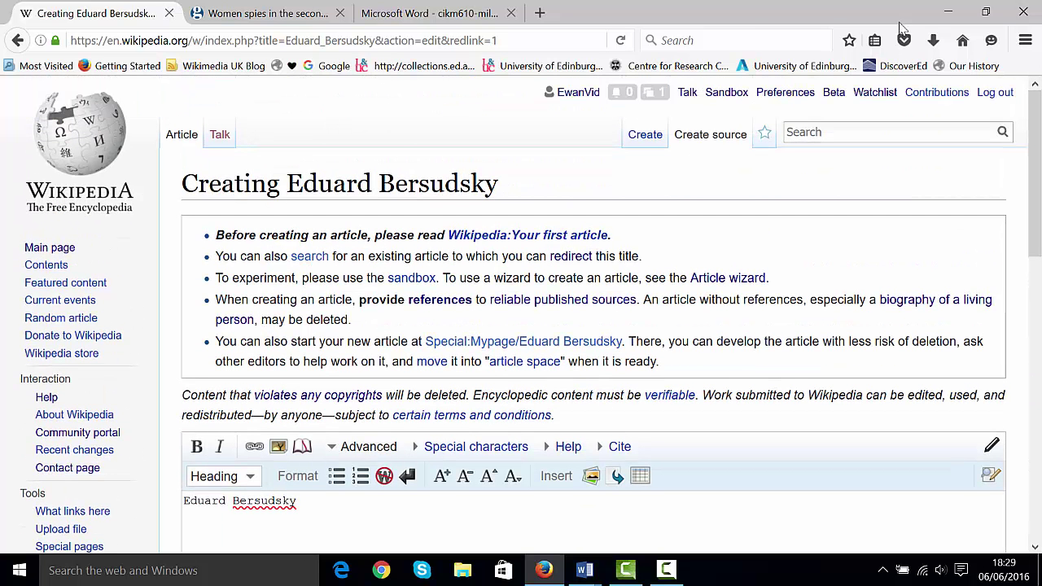
Step: Abandon the unsaved article via the Main Page and open Help desk from 'Other areas of Wikipedia'
click(81, 132)
click(624, 290)
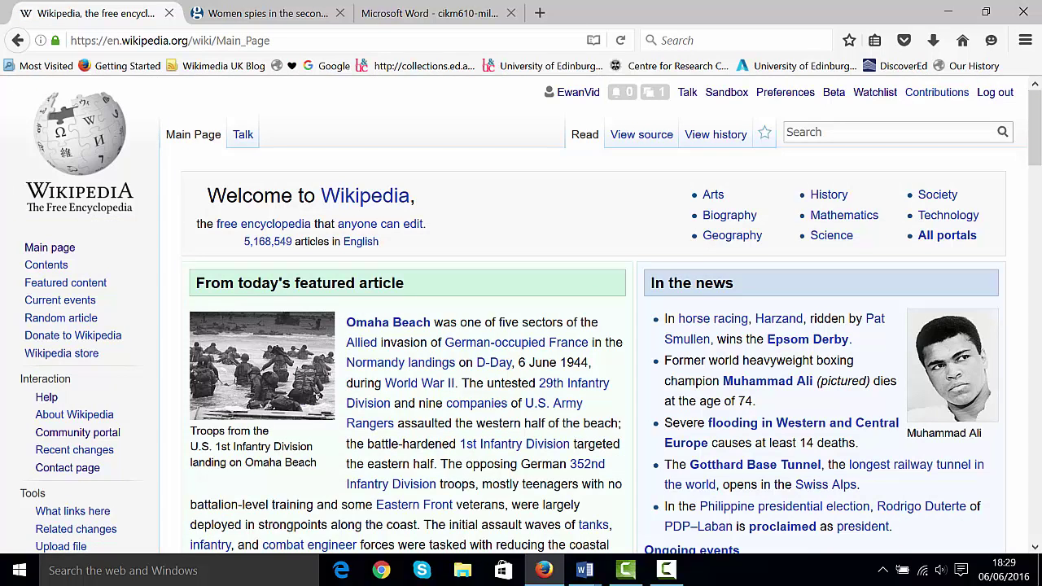
drag(1038, 163, 1037, 466)
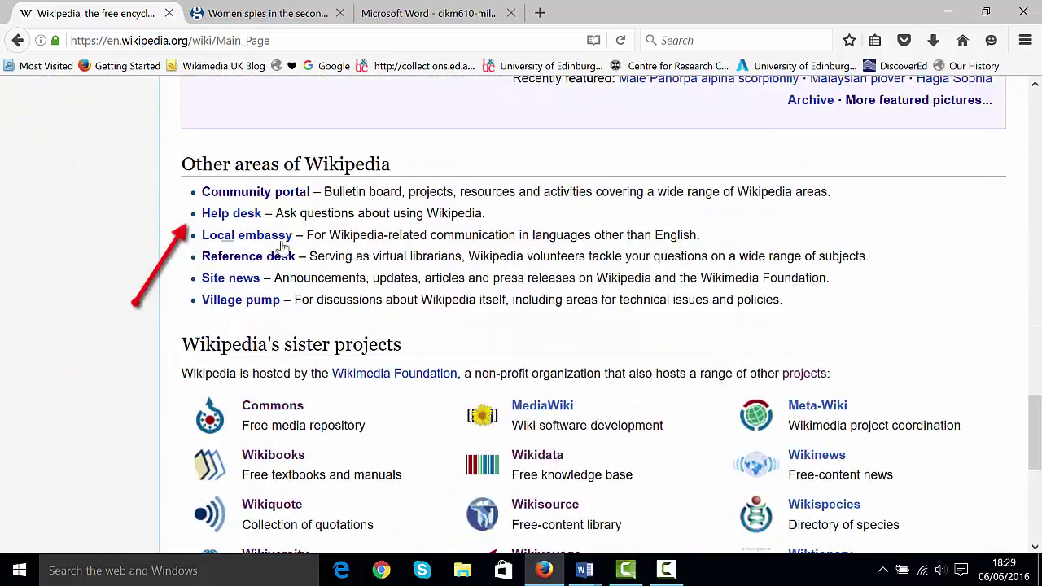
click(243, 213)
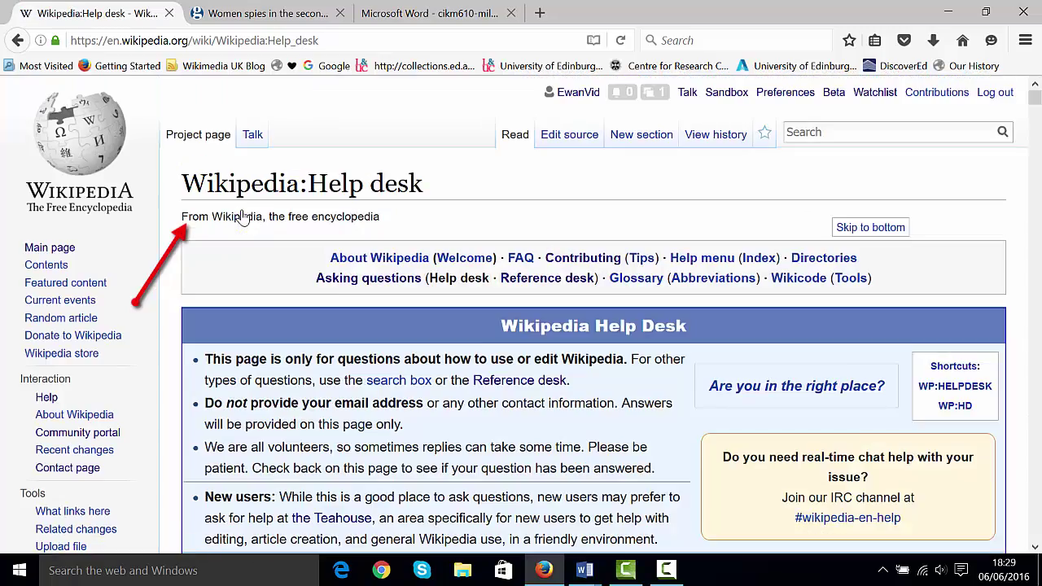
drag(1037, 99, 1037, 276)
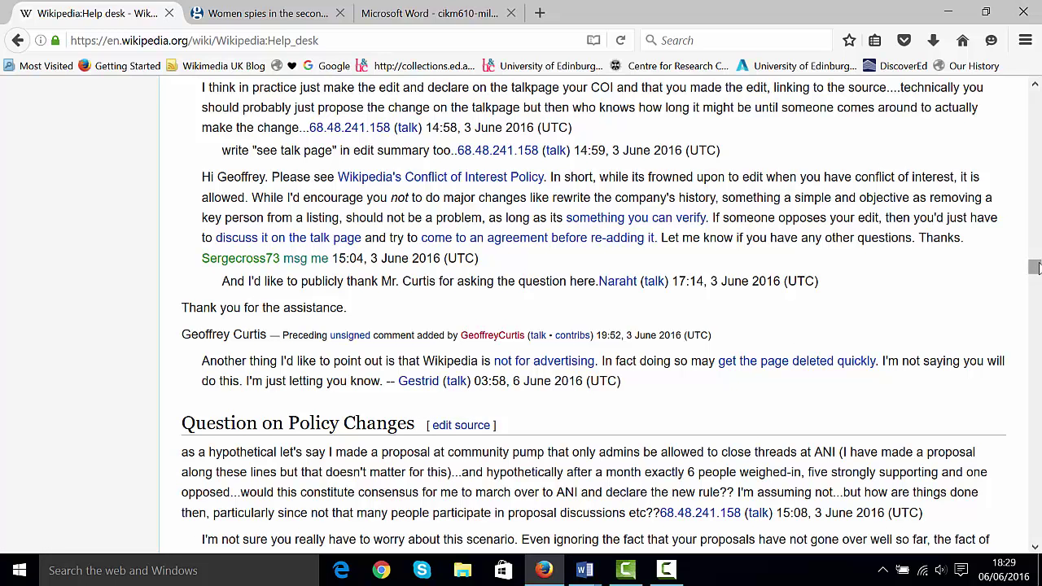
drag(1035, 268, 1035, 89)
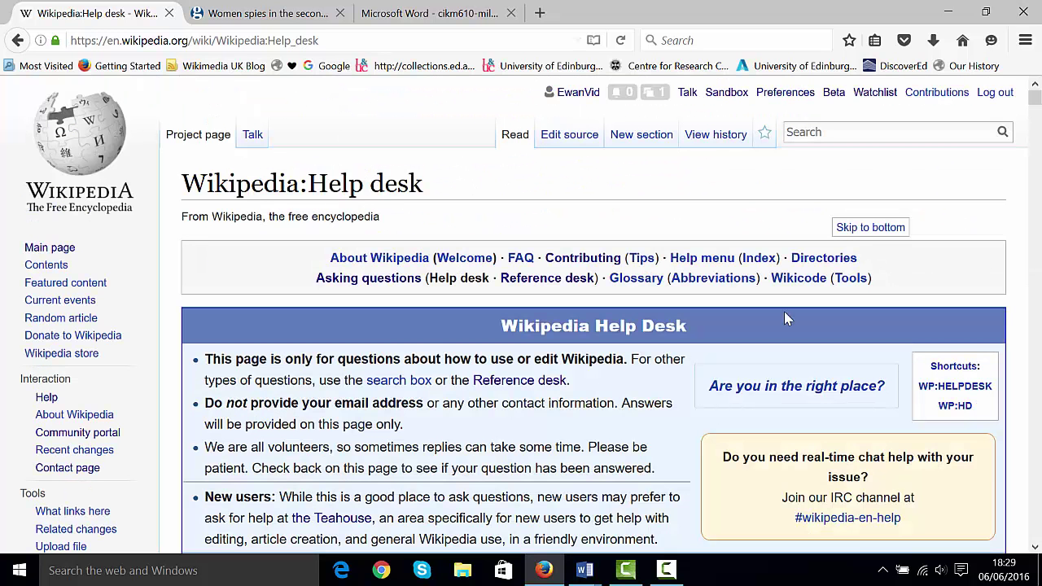